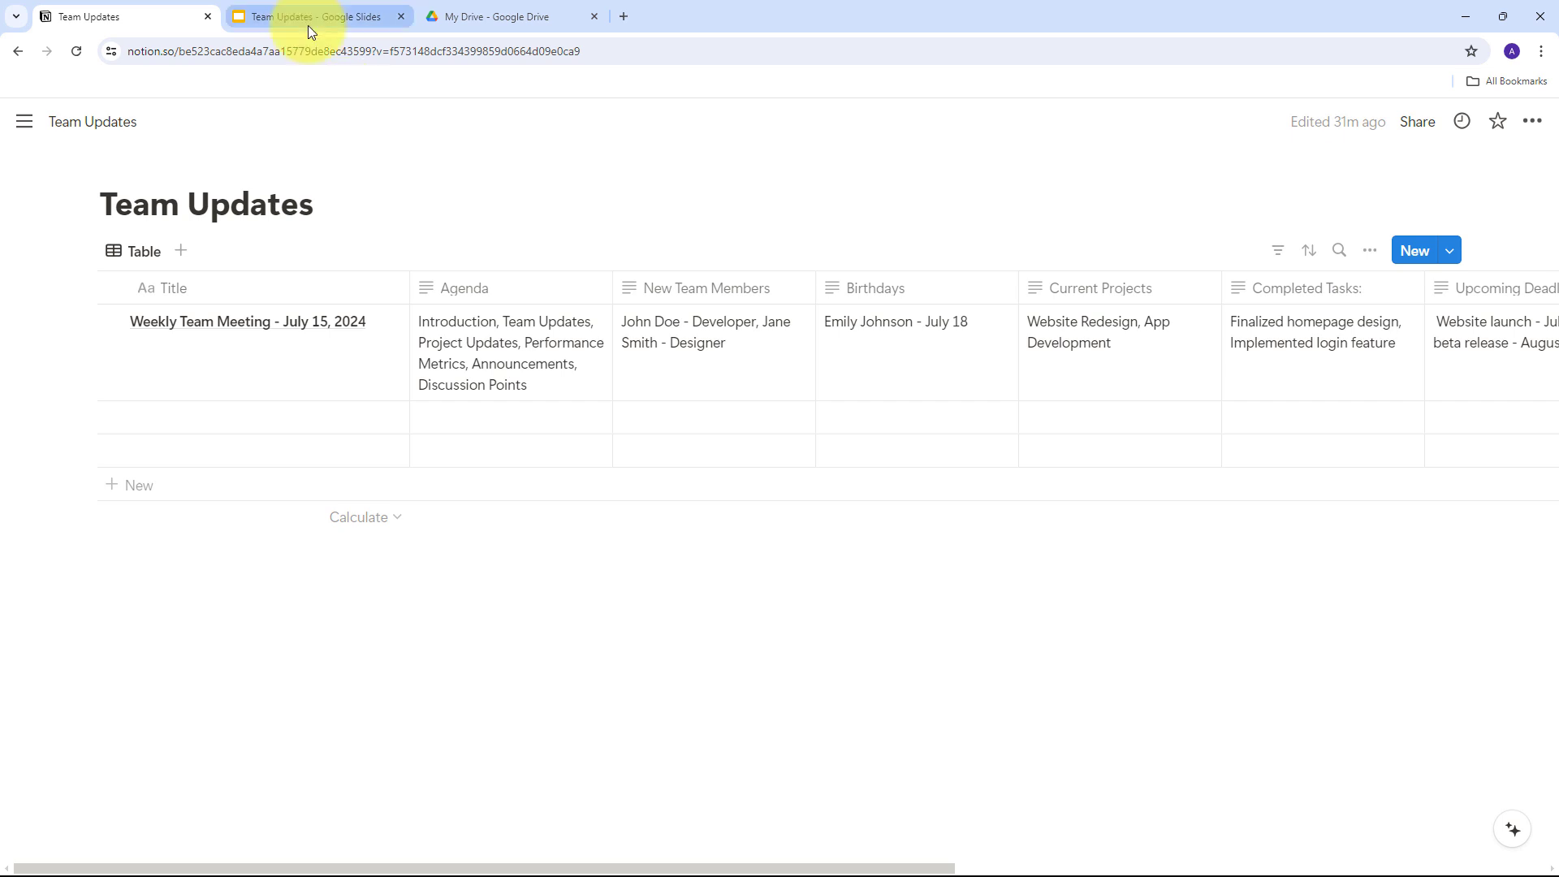
Examine the columns of the Team Updates table in Notion and the placeholders of the Team Updates template in Google Slides
{"action": "left_click", "coordinate": [292, 8]}
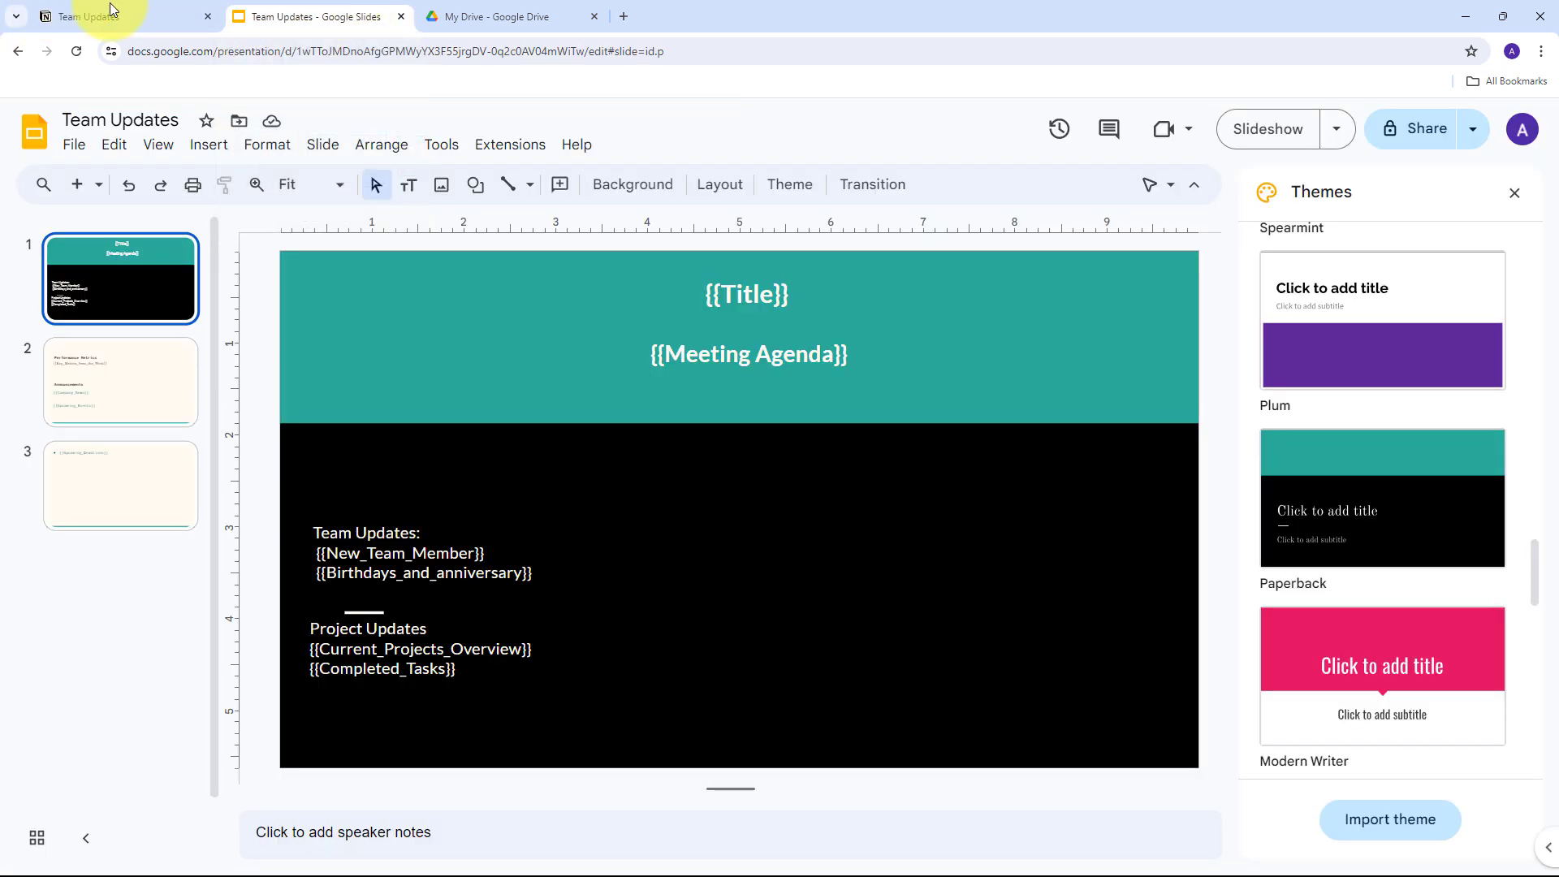
{"action": "left_click", "coordinate": [110, 10]}
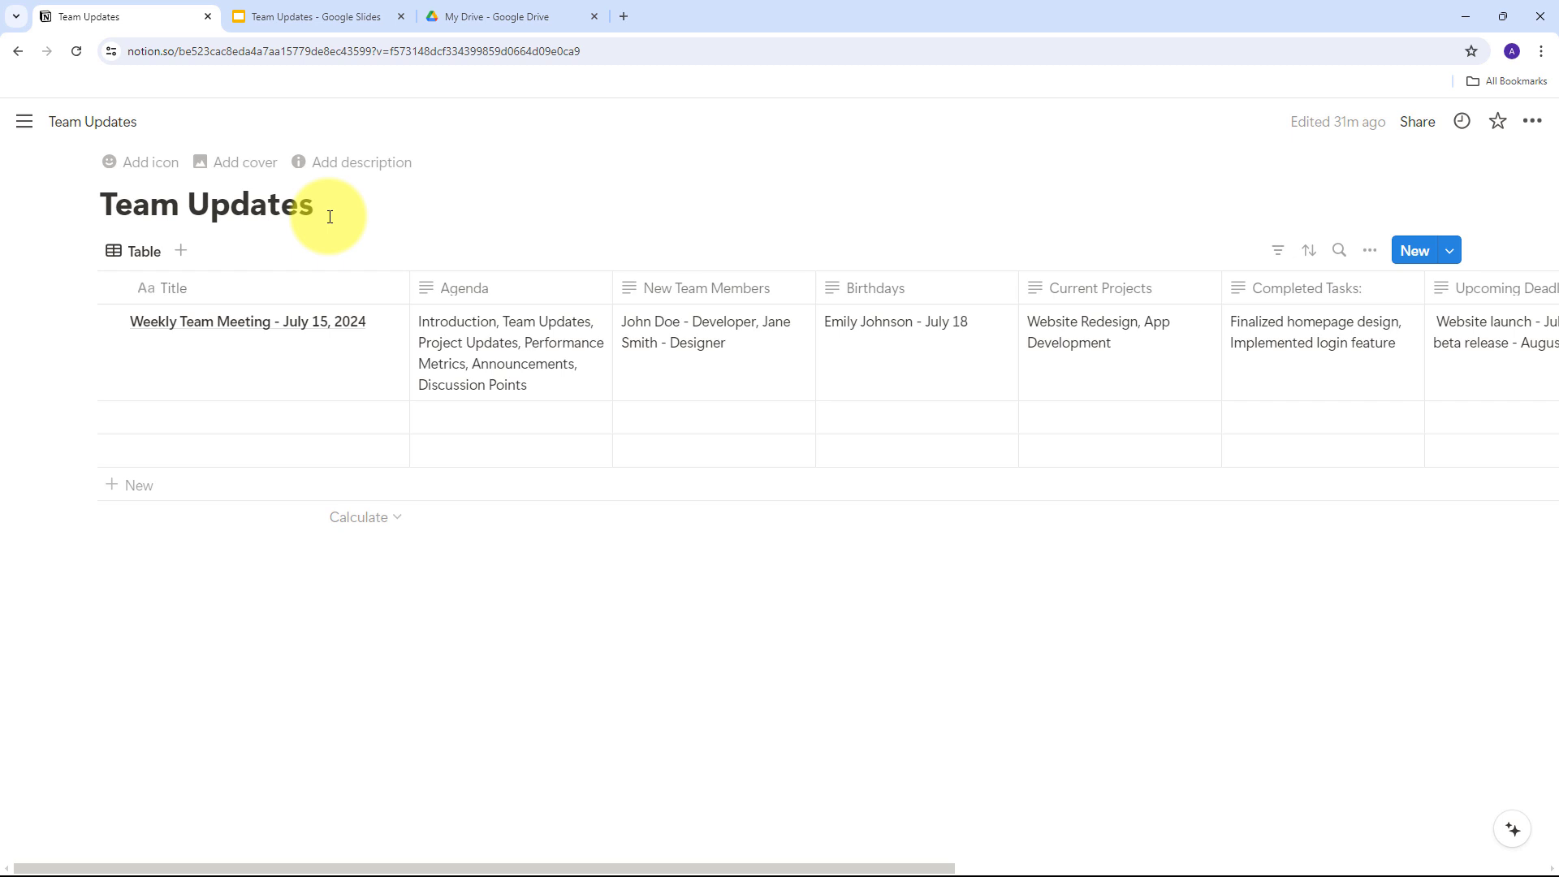
{"action": "key", "text": "ctrl+Tab"}
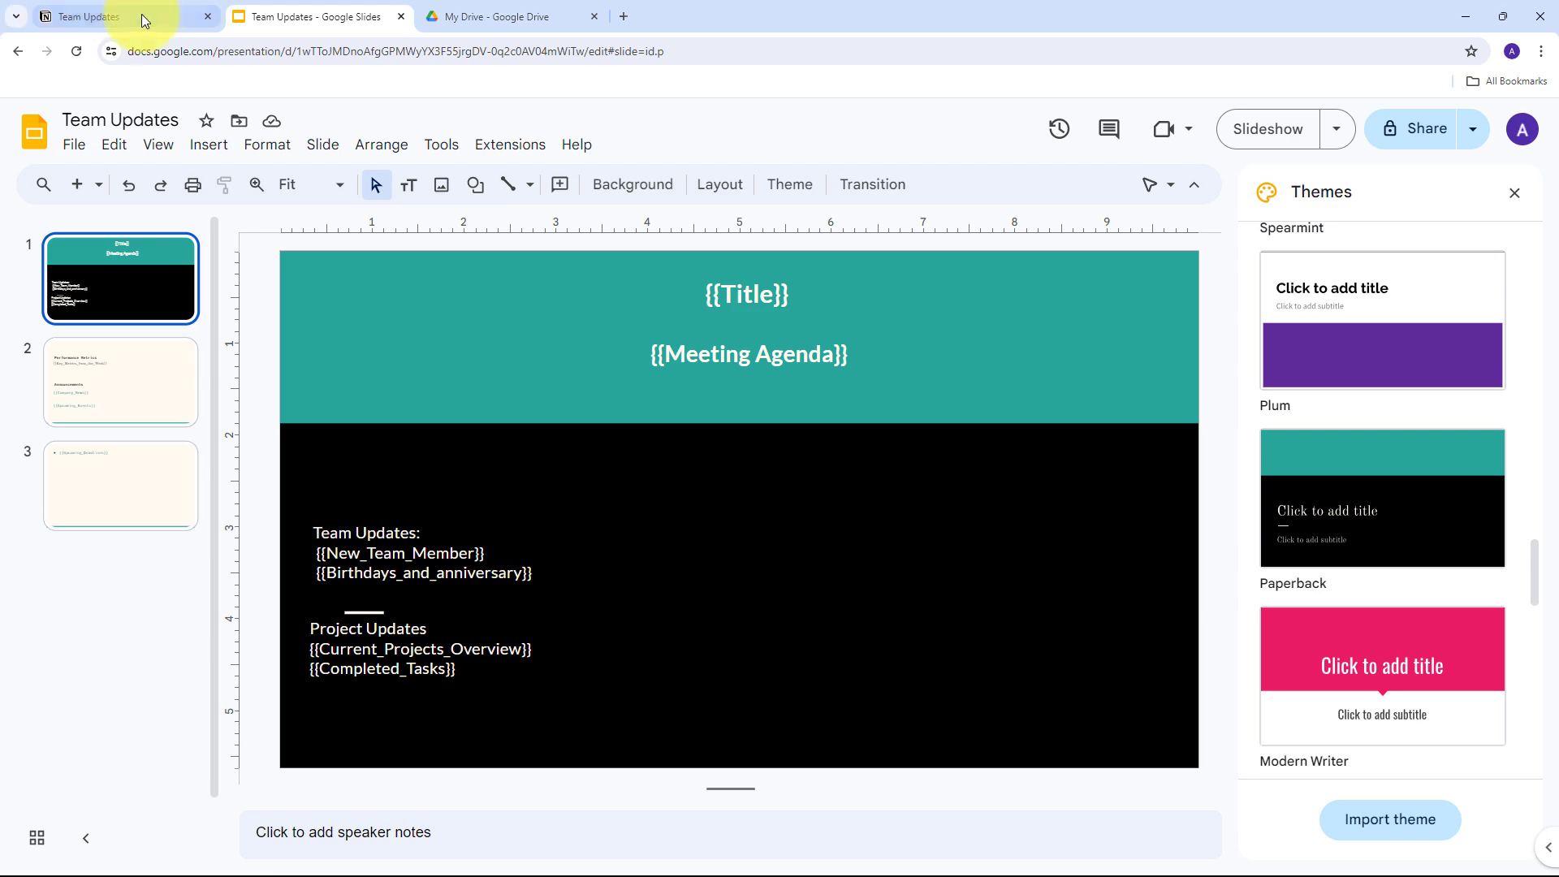
{"action": "left_click", "coordinate": [102, 16]}
{"action": "left_click", "coordinate": [323, 15]}
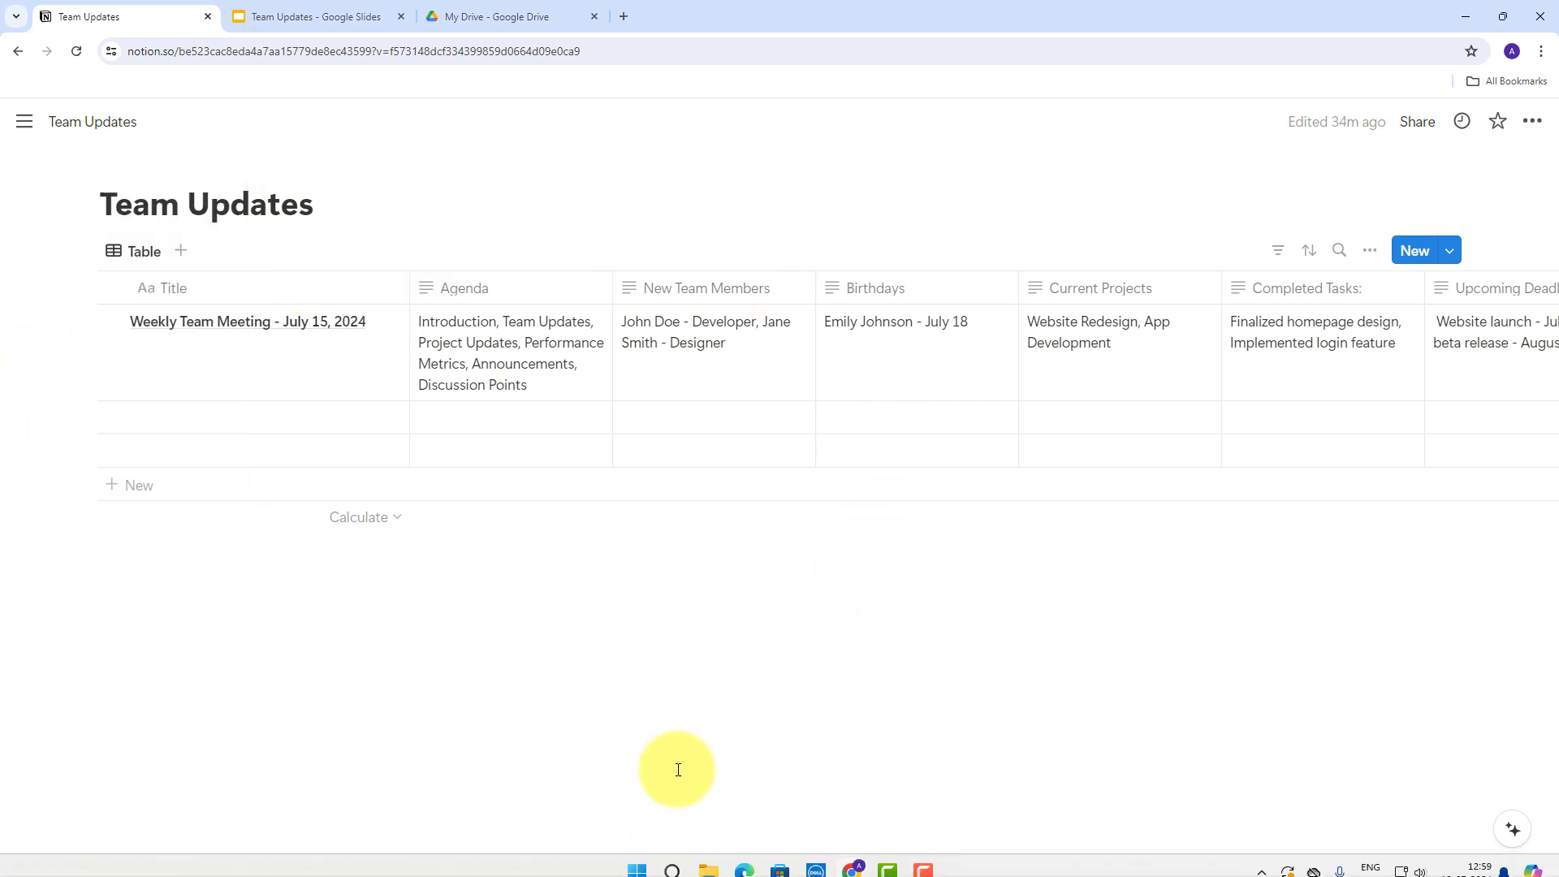
{"action": "mouse_move", "coordinate": [616, 860]}
{"action": "left_mouse_down"}
{"action": "mouse_move", "coordinate": [1288, 861]}
{"action": "mouse_move", "coordinate": [642, 859]}
{"action": "left_mouse_up"}
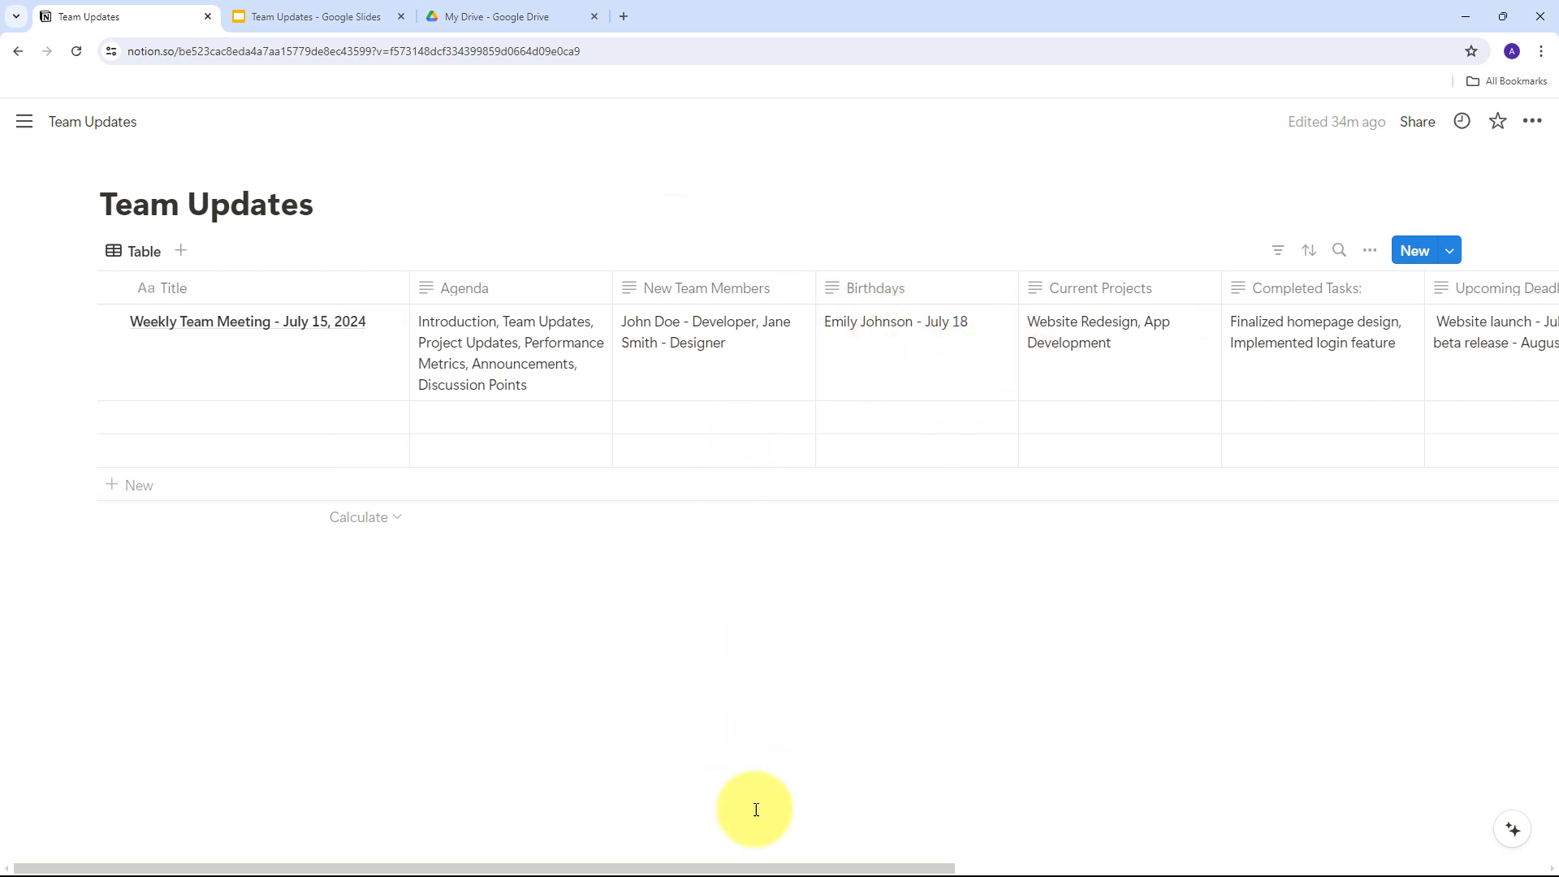
{"action": "left_click_drag", "start_coordinate": [779, 862], "coordinate": [948, 869]}
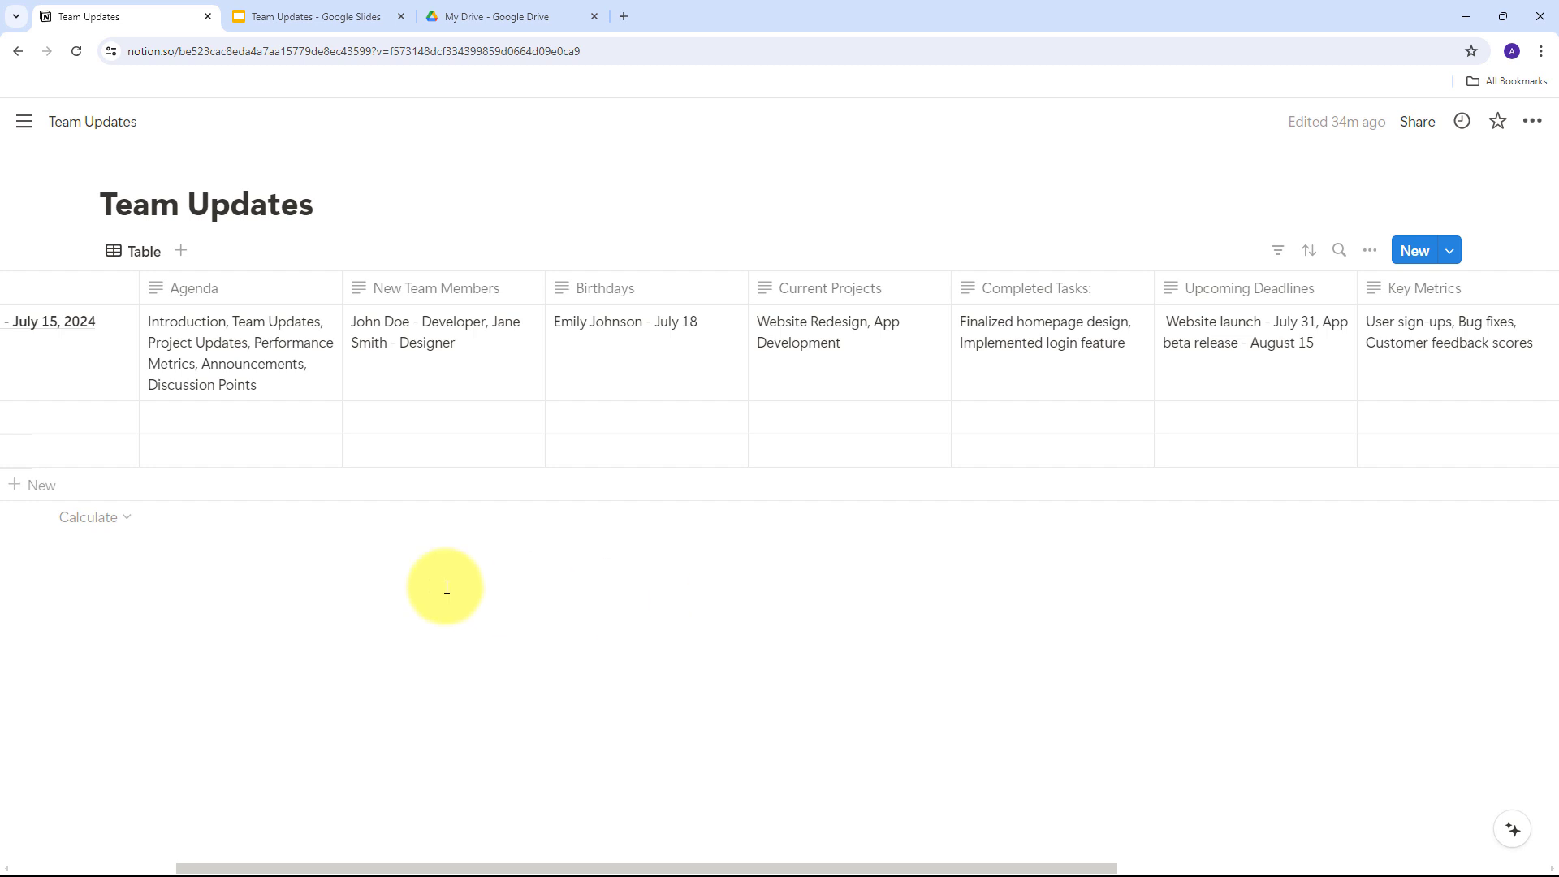
{"action": "left_click", "coordinate": [317, 16]}
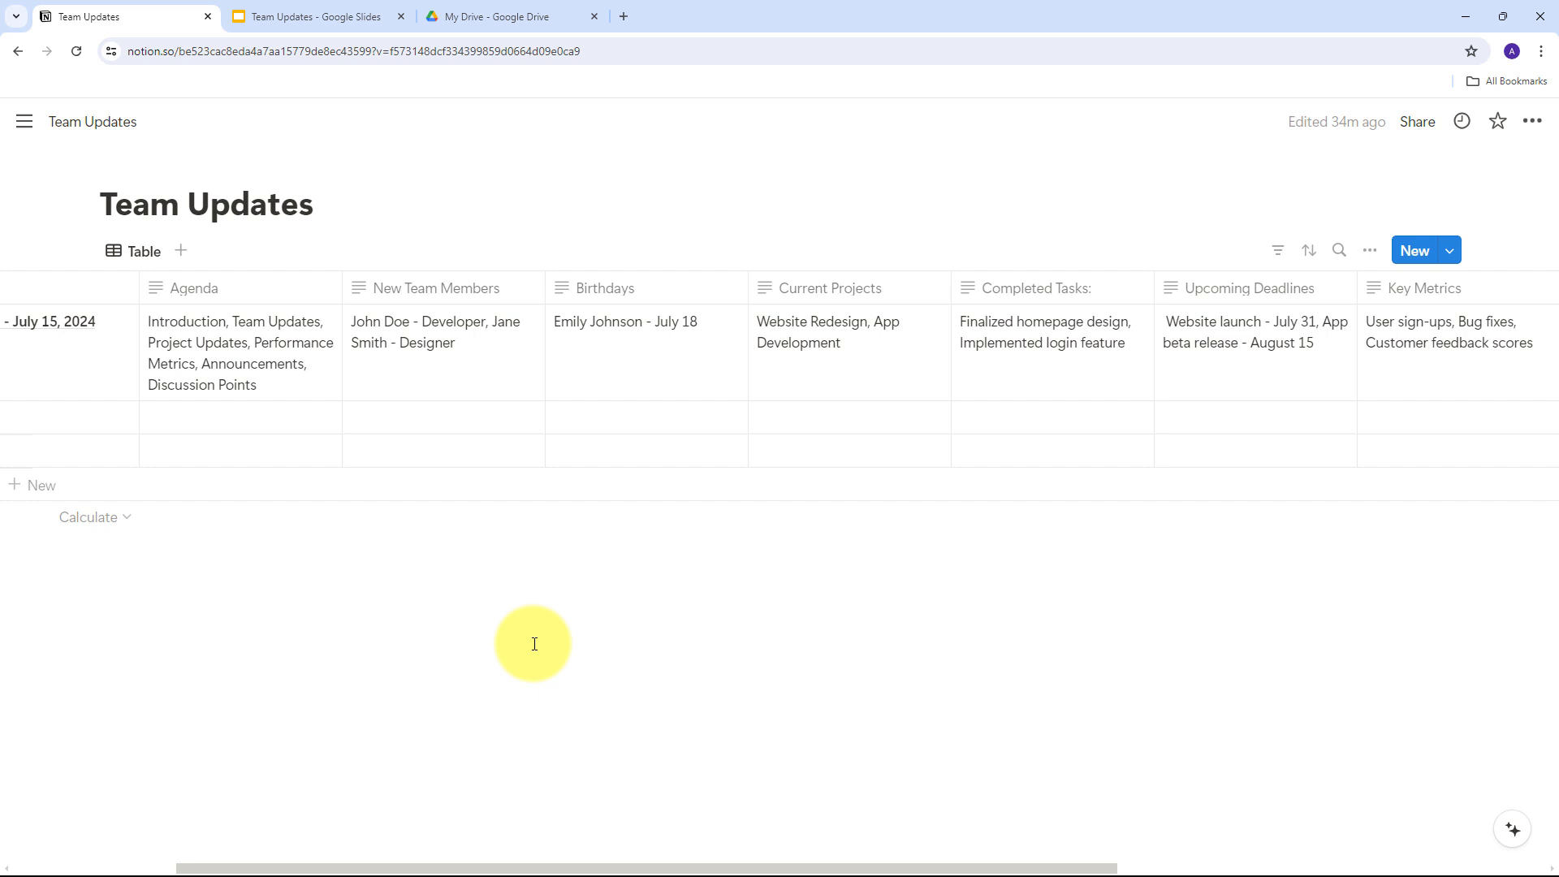
{"action": "left_click_drag", "start_coordinate": [515, 863], "coordinate": [194, 811]}
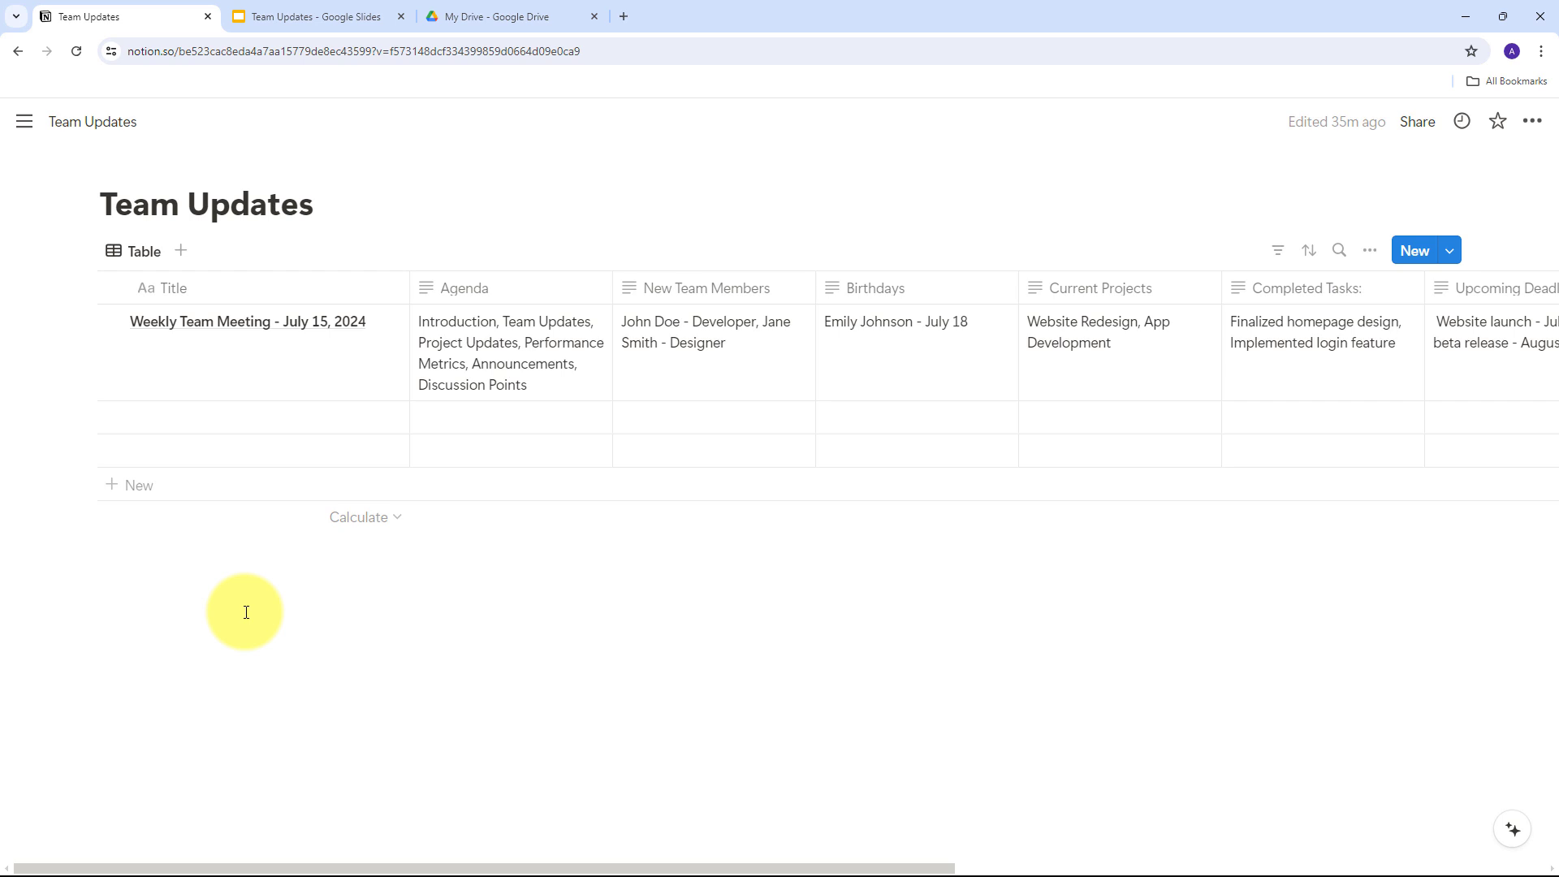
{"action": "left_click", "coordinate": [331, 16]}
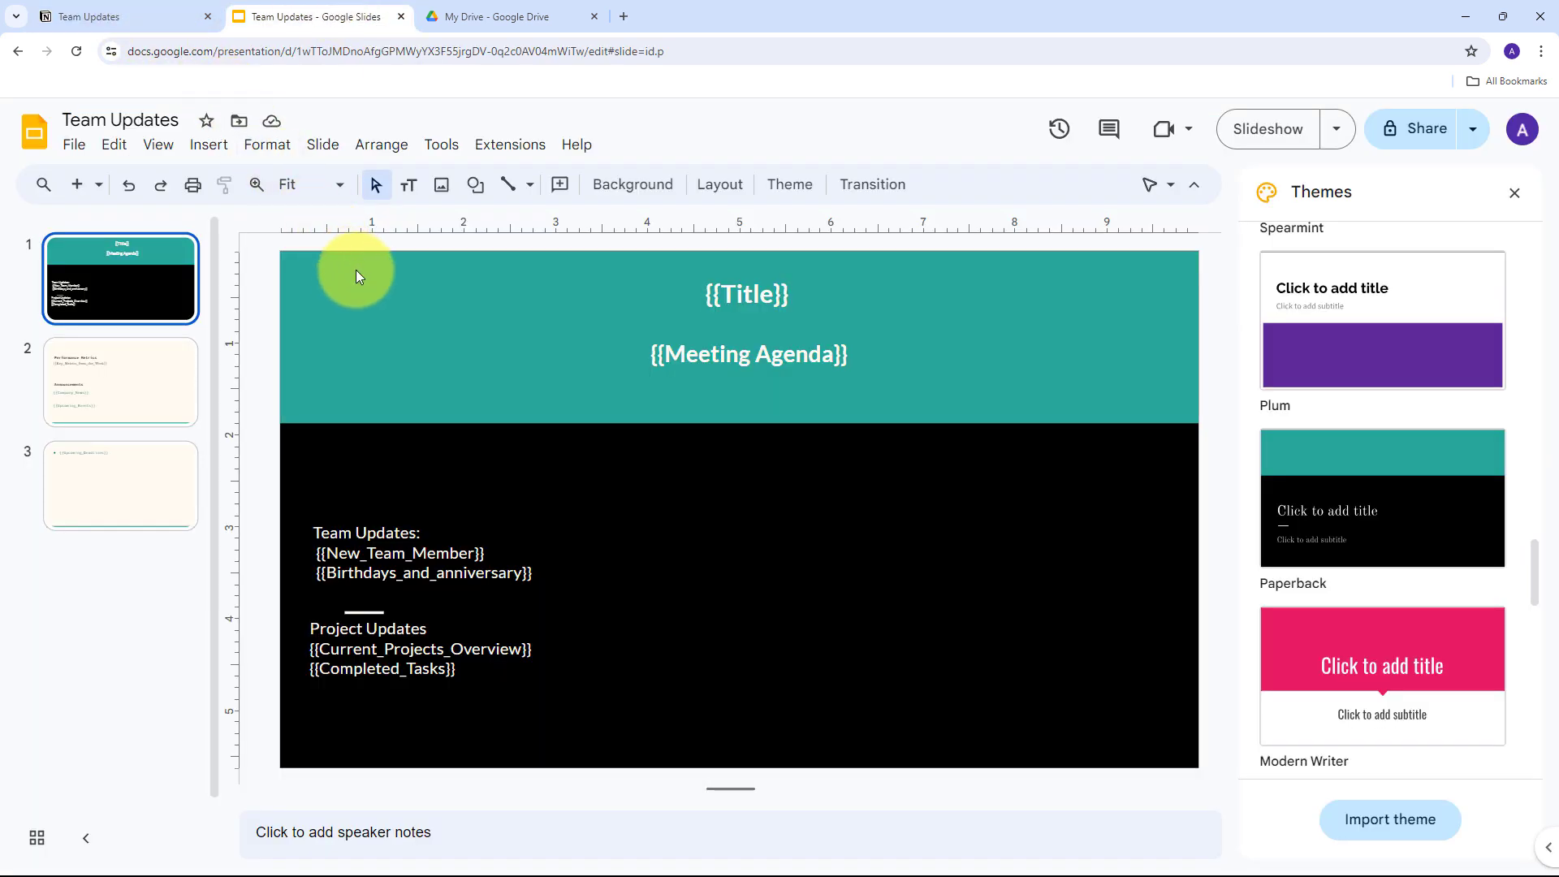
Open the Pabbly Connect website in a new browser tab
{"action": "left_click", "coordinate": [623, 17]}
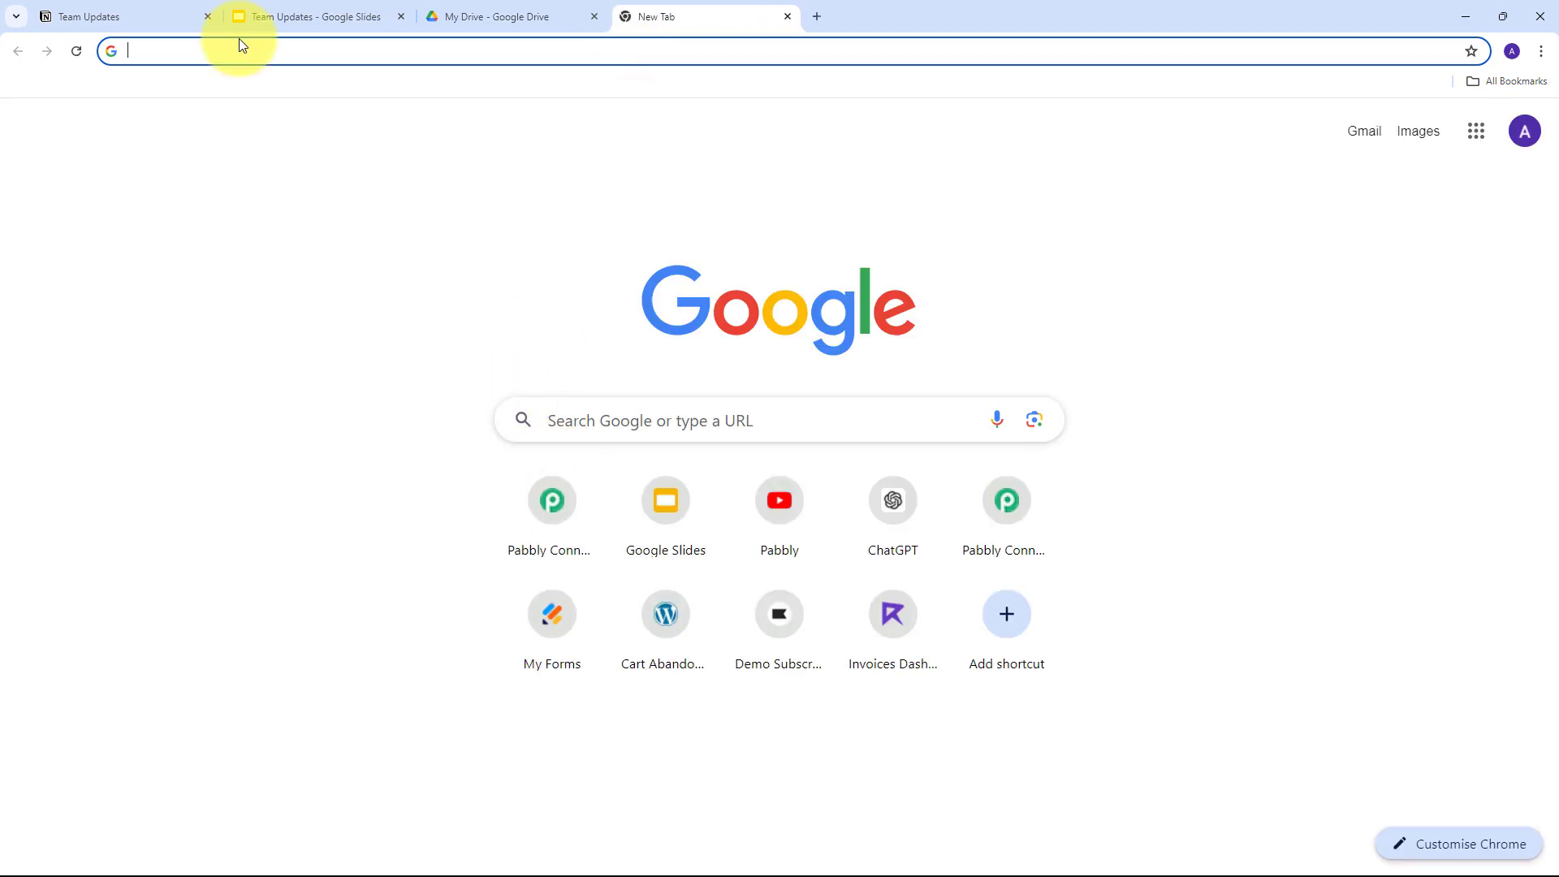
{"action": "type", "text": "pabbly"}
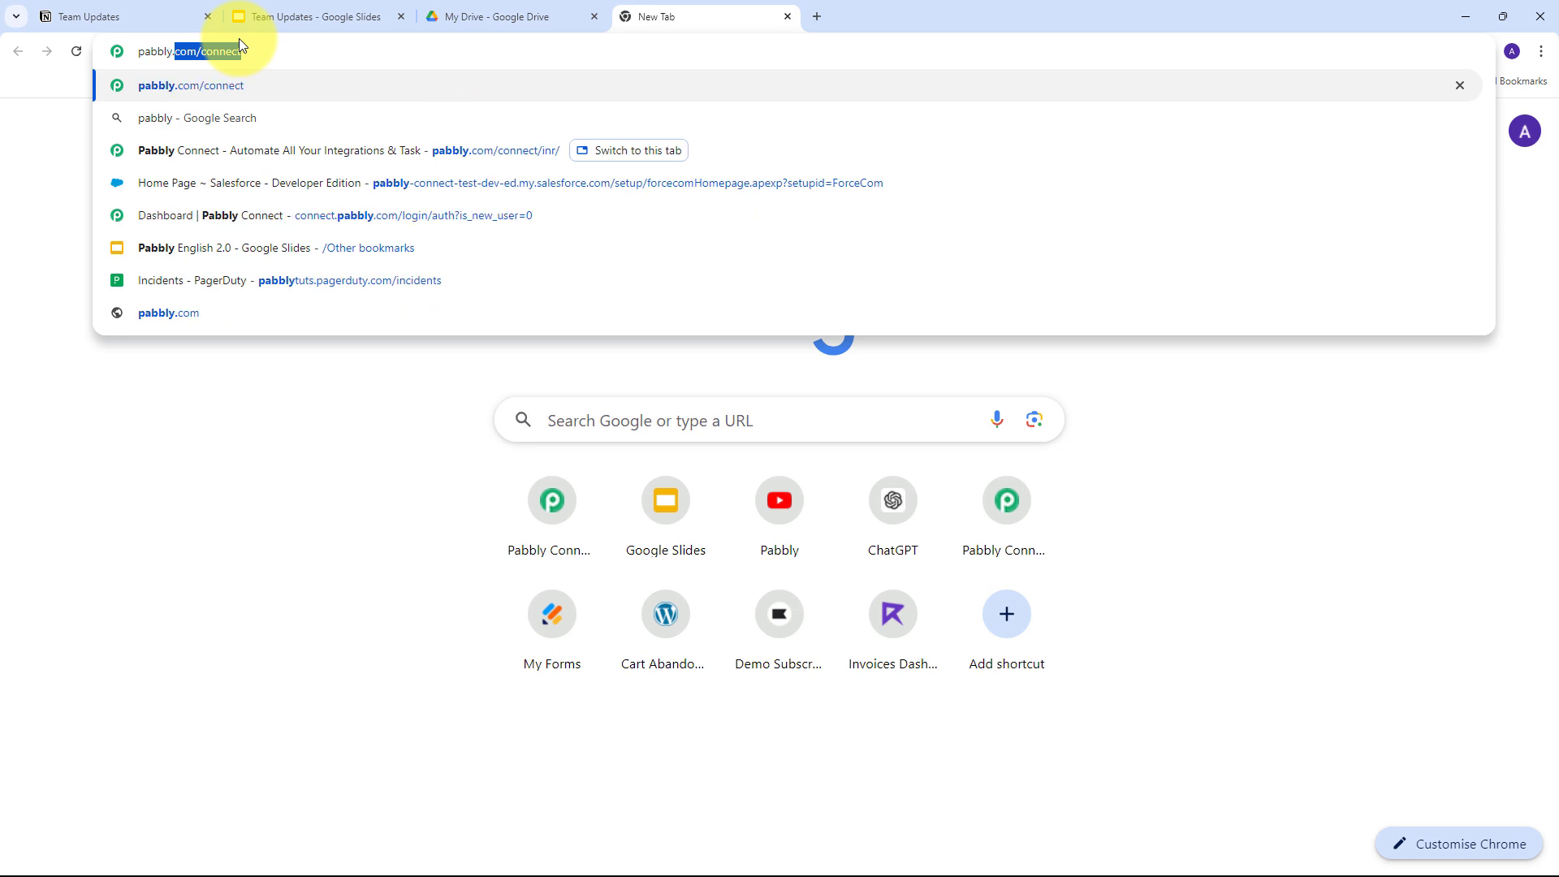
{"action": "type", "text": ".com"}
{"action": "key", "text": "Return"}
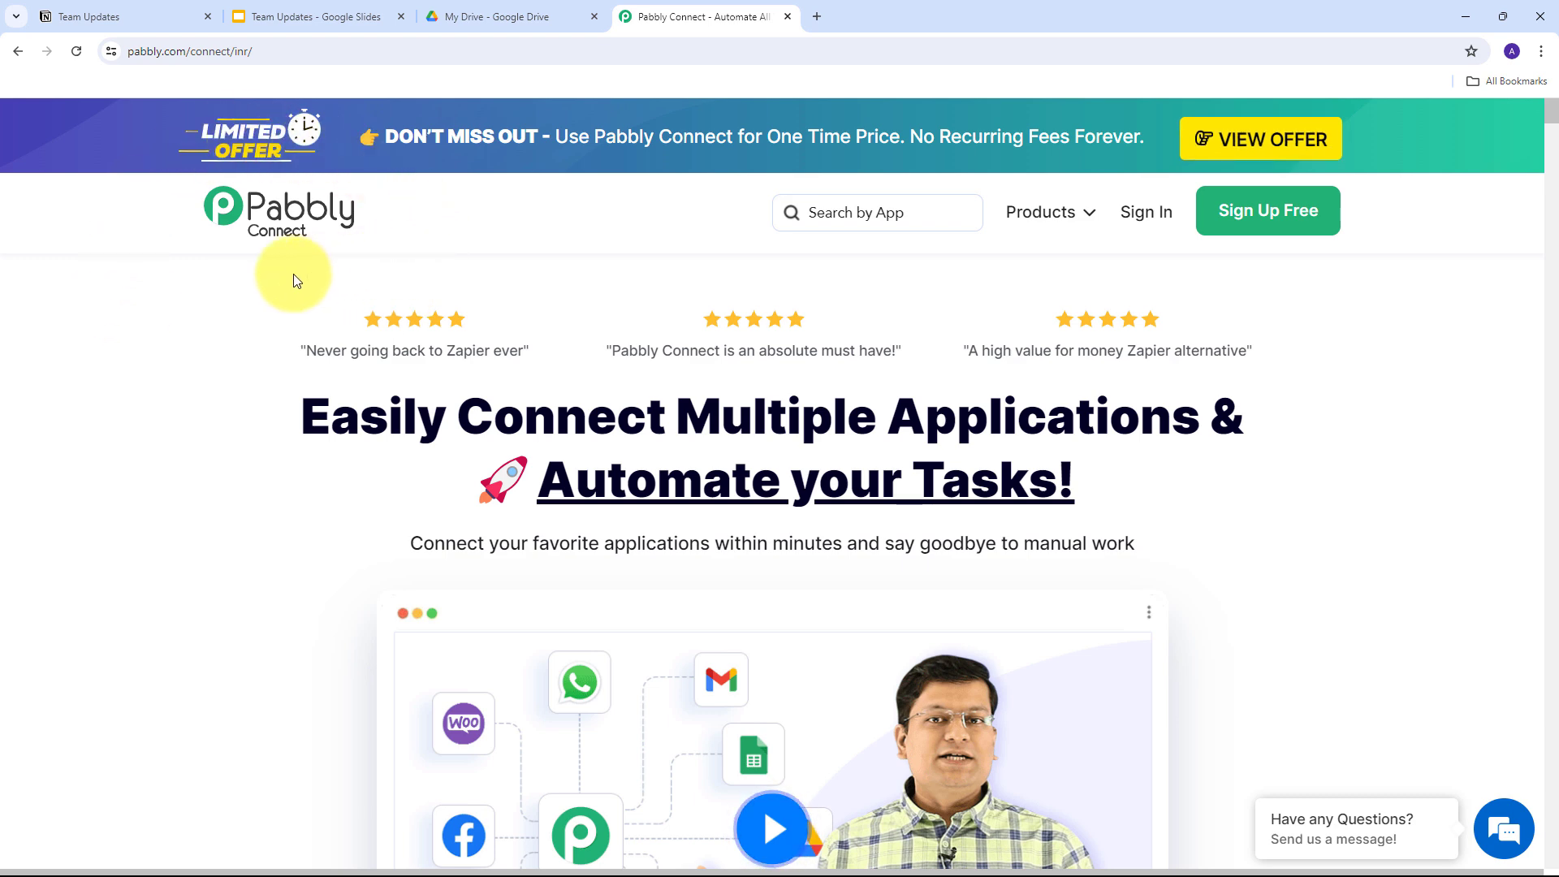
{"action": "left_click", "coordinate": [89, 11]}
{"action": "left_click", "coordinate": [335, 16]}
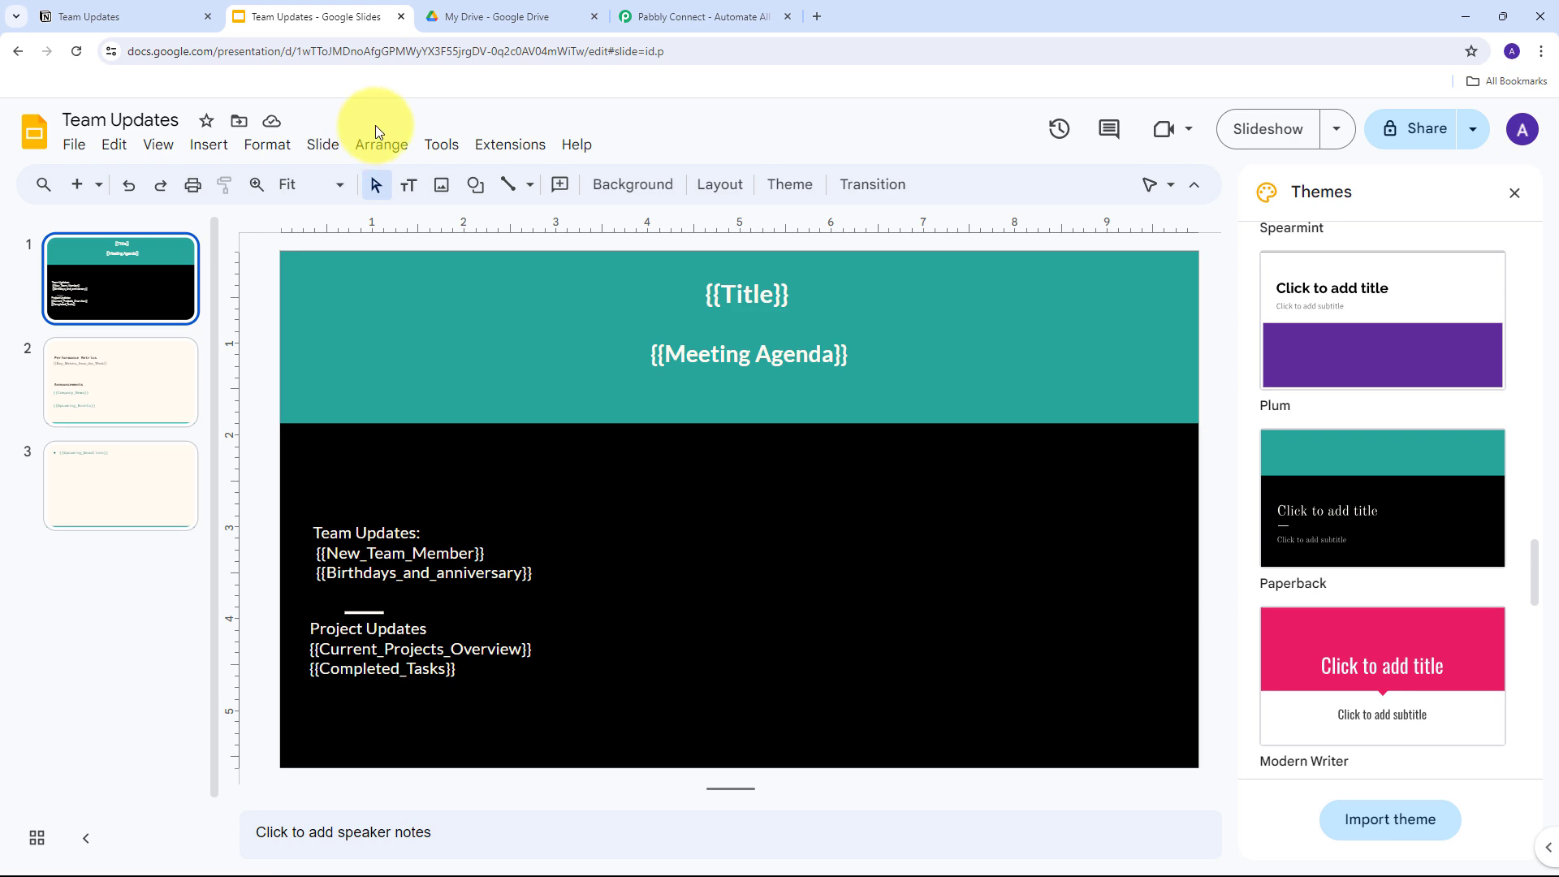
{"action": "left_click", "coordinate": [686, 14]}
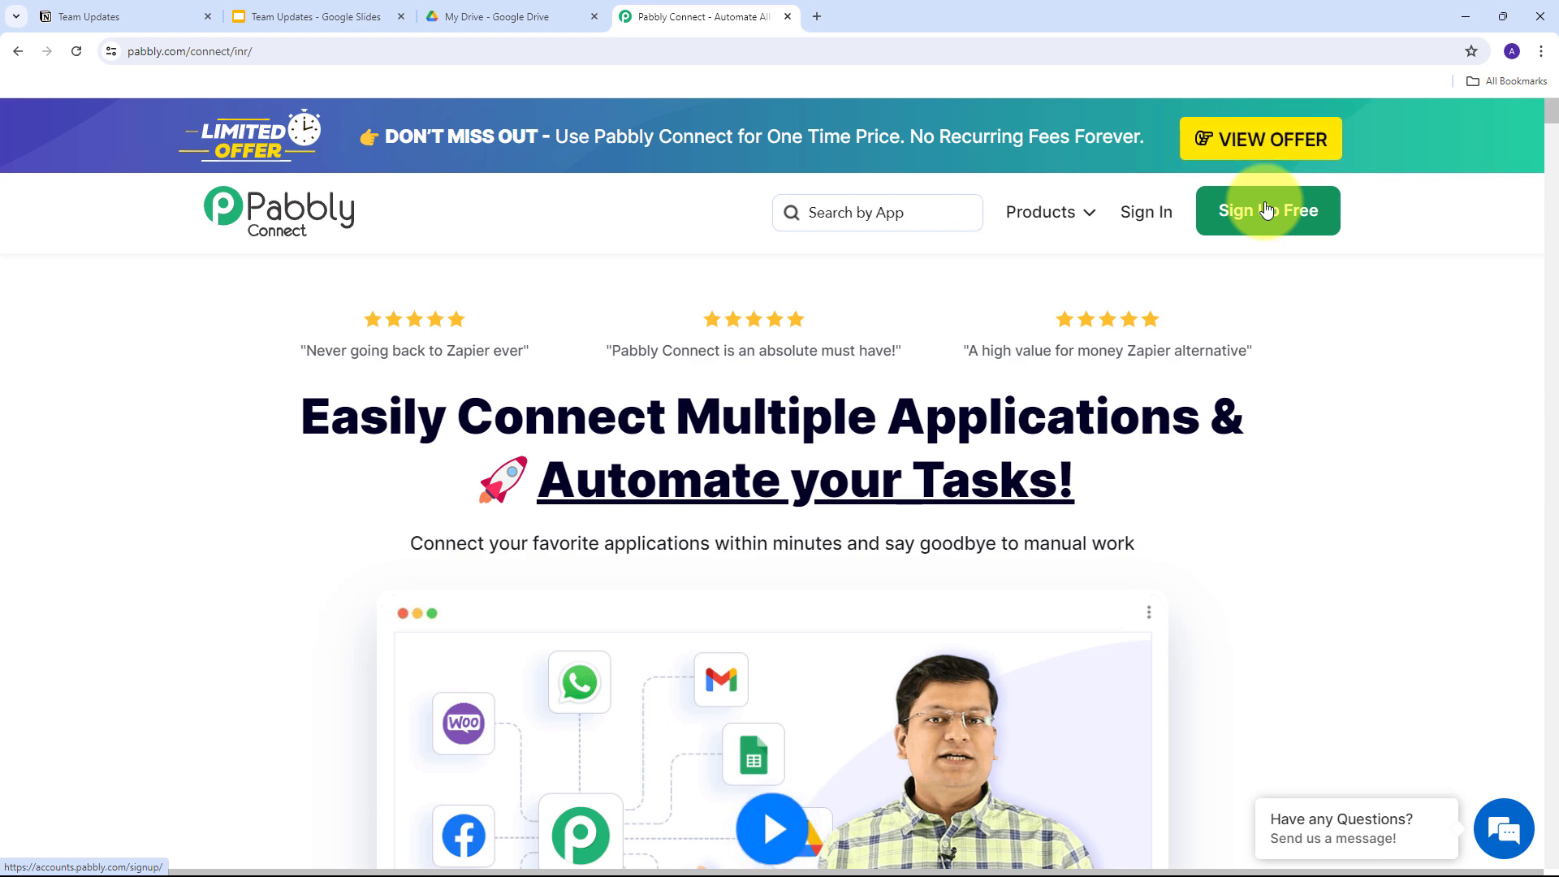
Sign in to the Pabbly account and open the Pabbly Connect dashboard
{"action": "left_click", "coordinate": [1135, 226]}
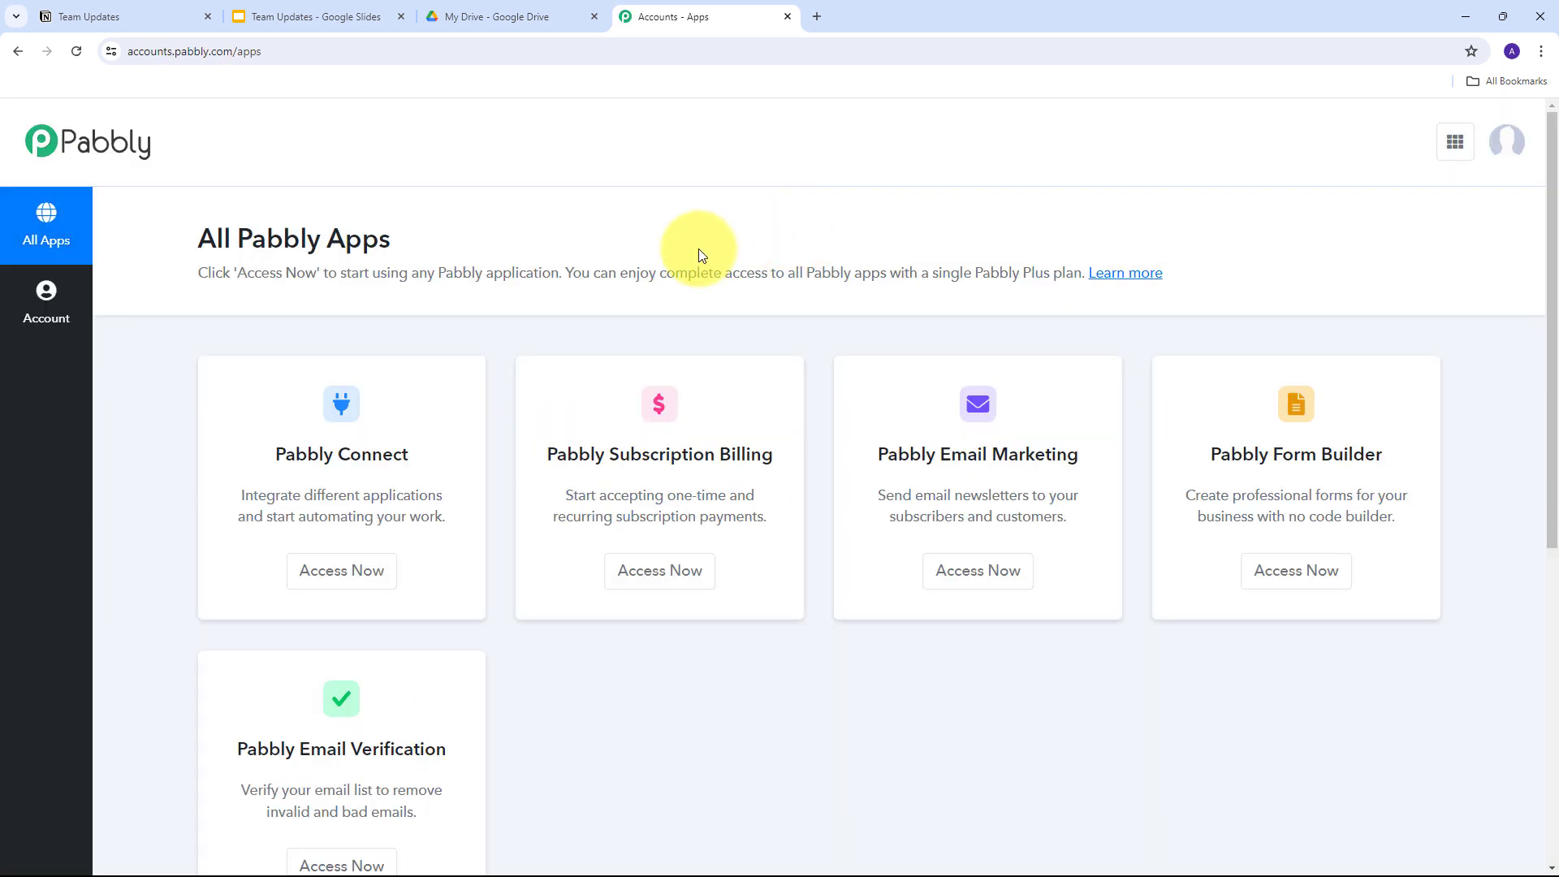
{"action": "scroll", "coordinate": [699, 248], "scroll_direction": "down", "scroll_amount": 1}
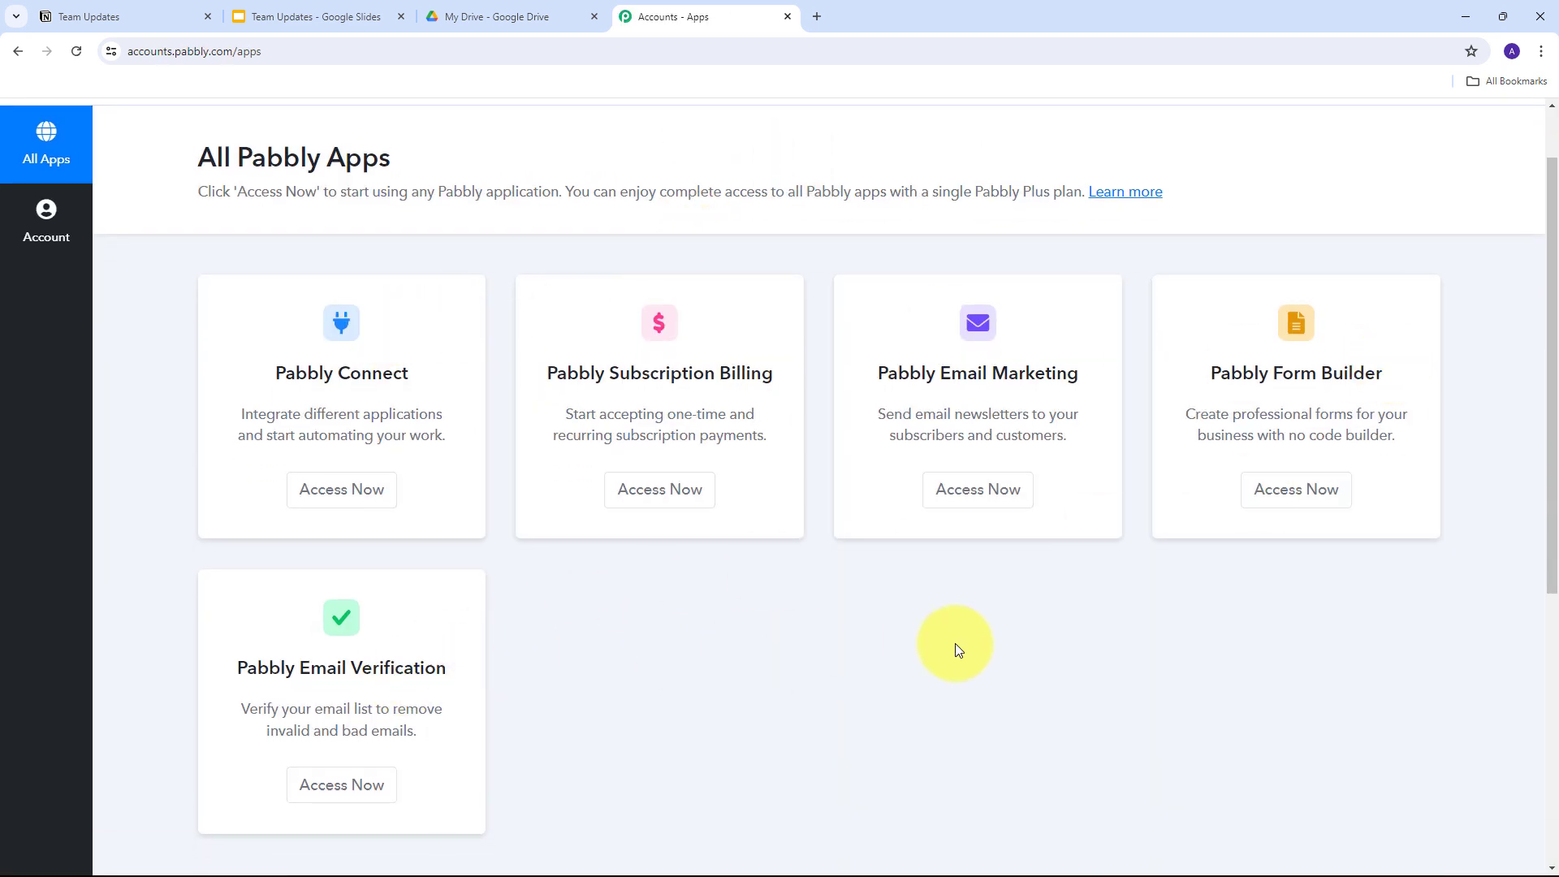
{"action": "left_click_drag", "start_coordinate": [276, 370], "coordinate": [429, 382]}
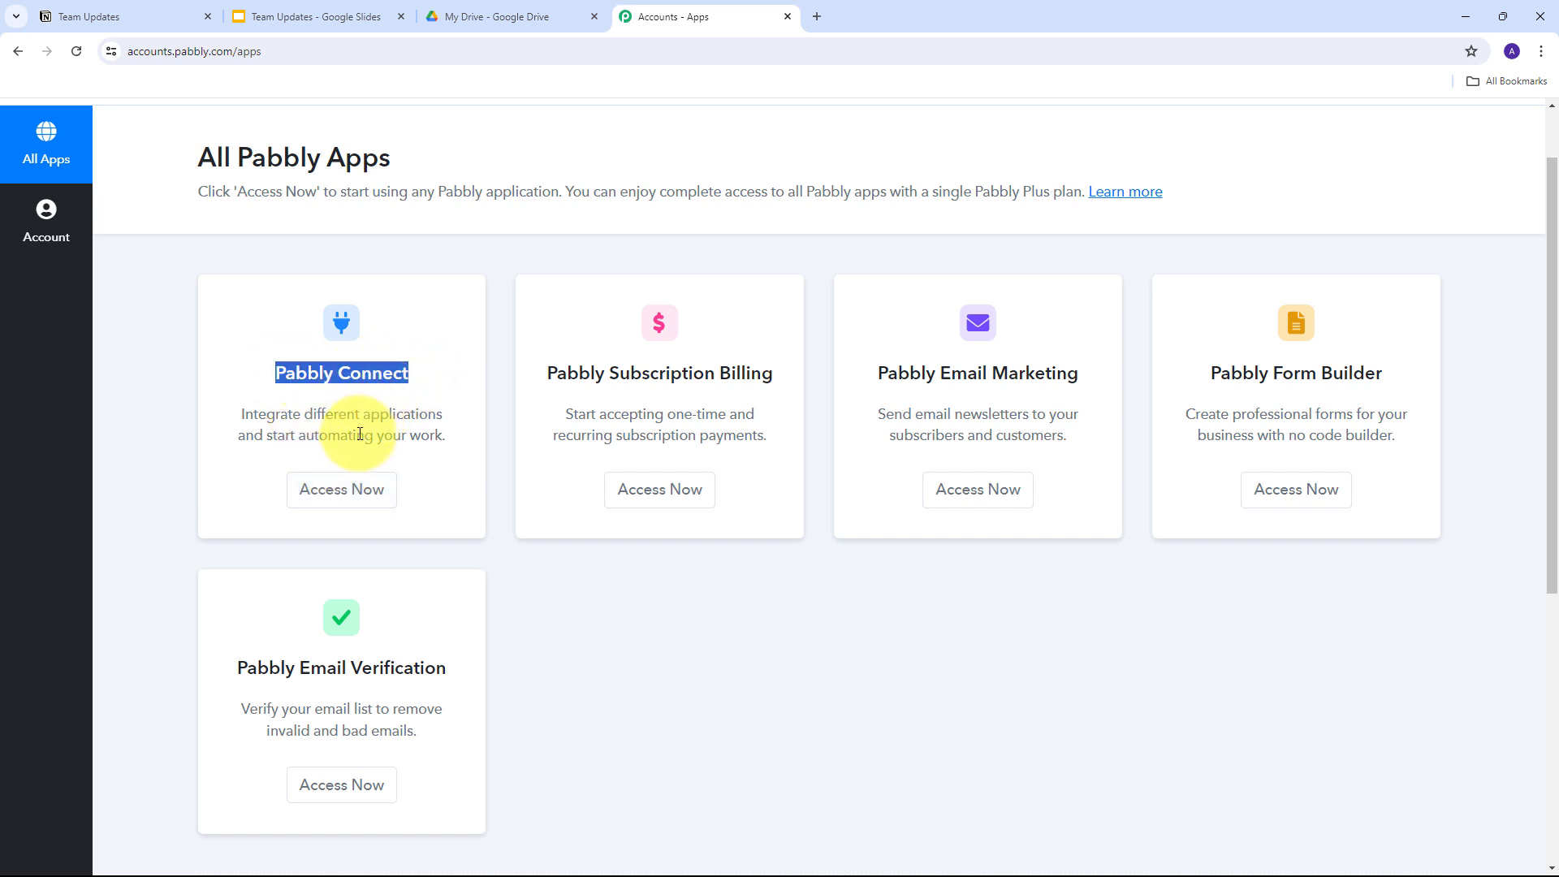
{"action": "left_click", "coordinate": [338, 491]}
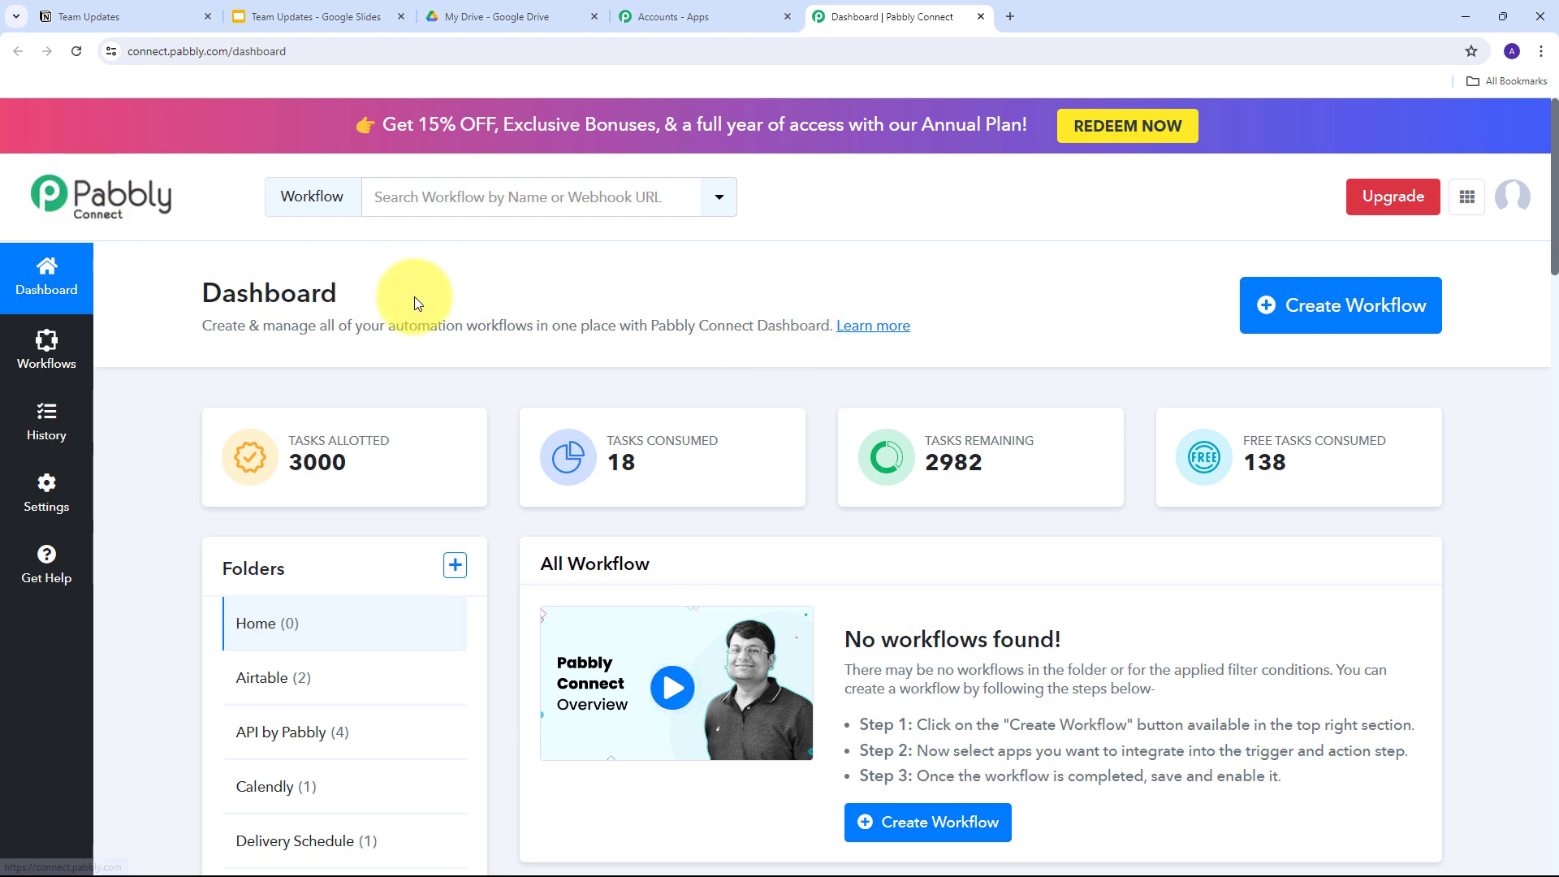
Create a workflow named "Automatically Create Google Slides Presentations from Notion Database Items" in the Google Slides folder
{"action": "left_click", "coordinate": [1309, 310]}
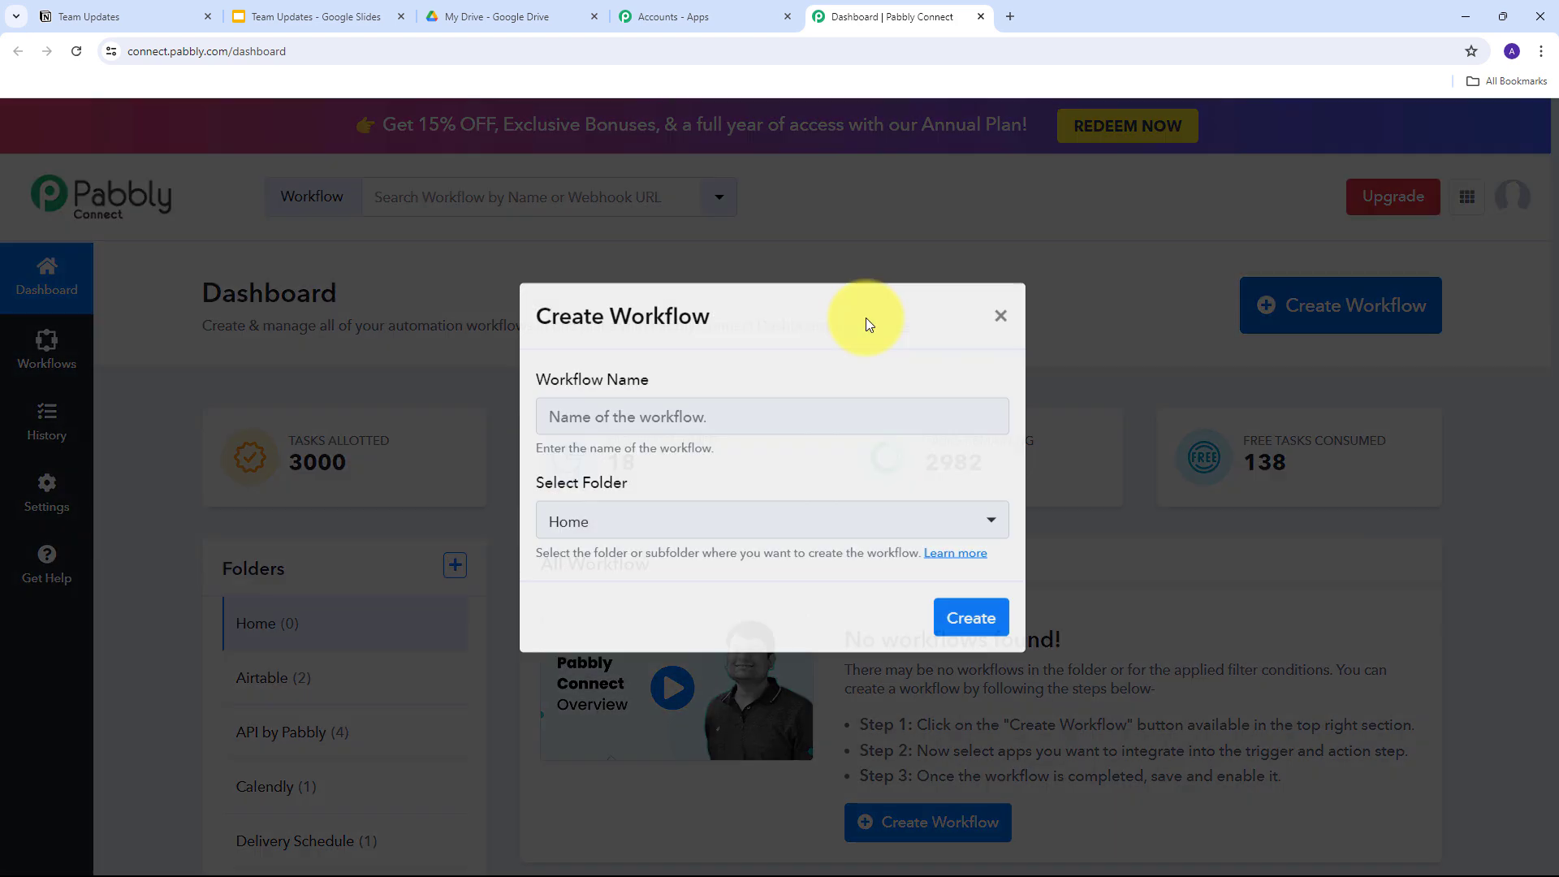
{"action": "left_click", "coordinate": [587, 435]}
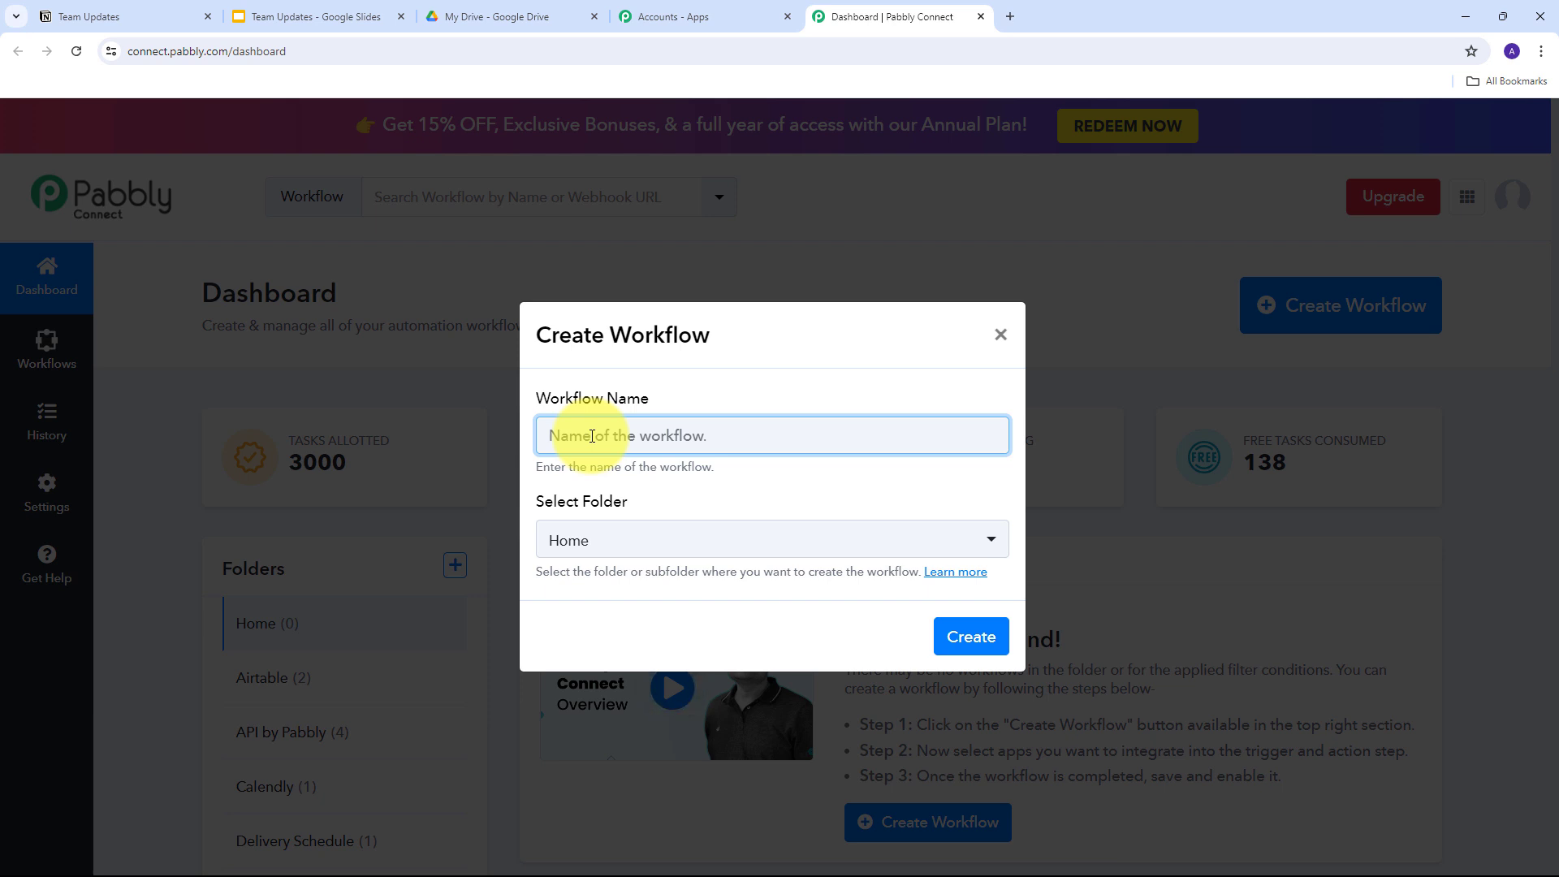
{"action": "type", "text": "Create Google Slides Presentations from Notion Database Items"}
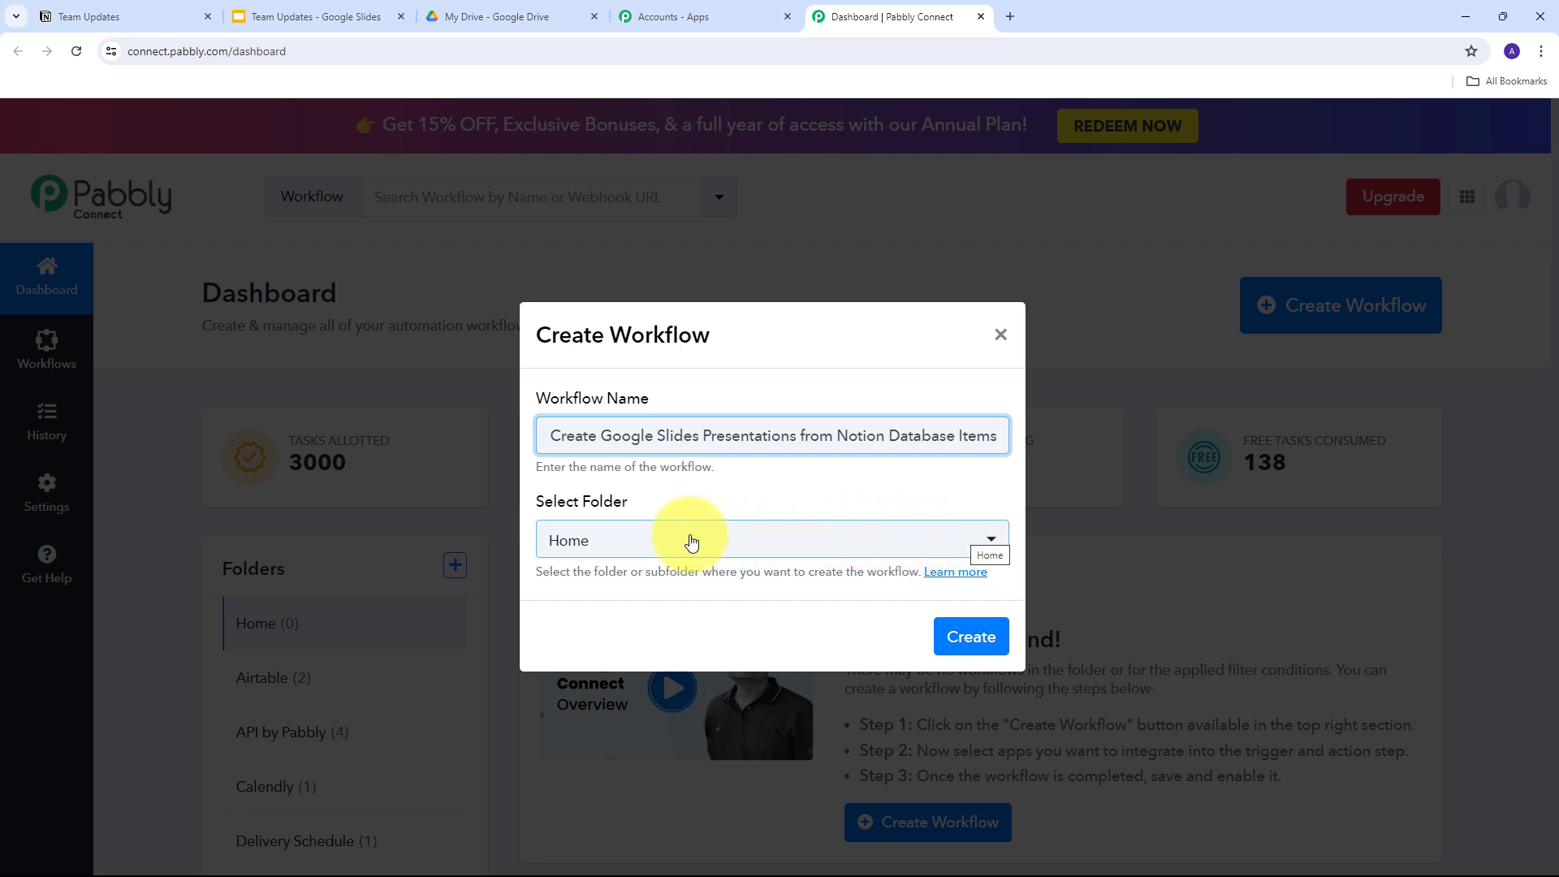
{"action": "left_click", "coordinate": [904, 539]}
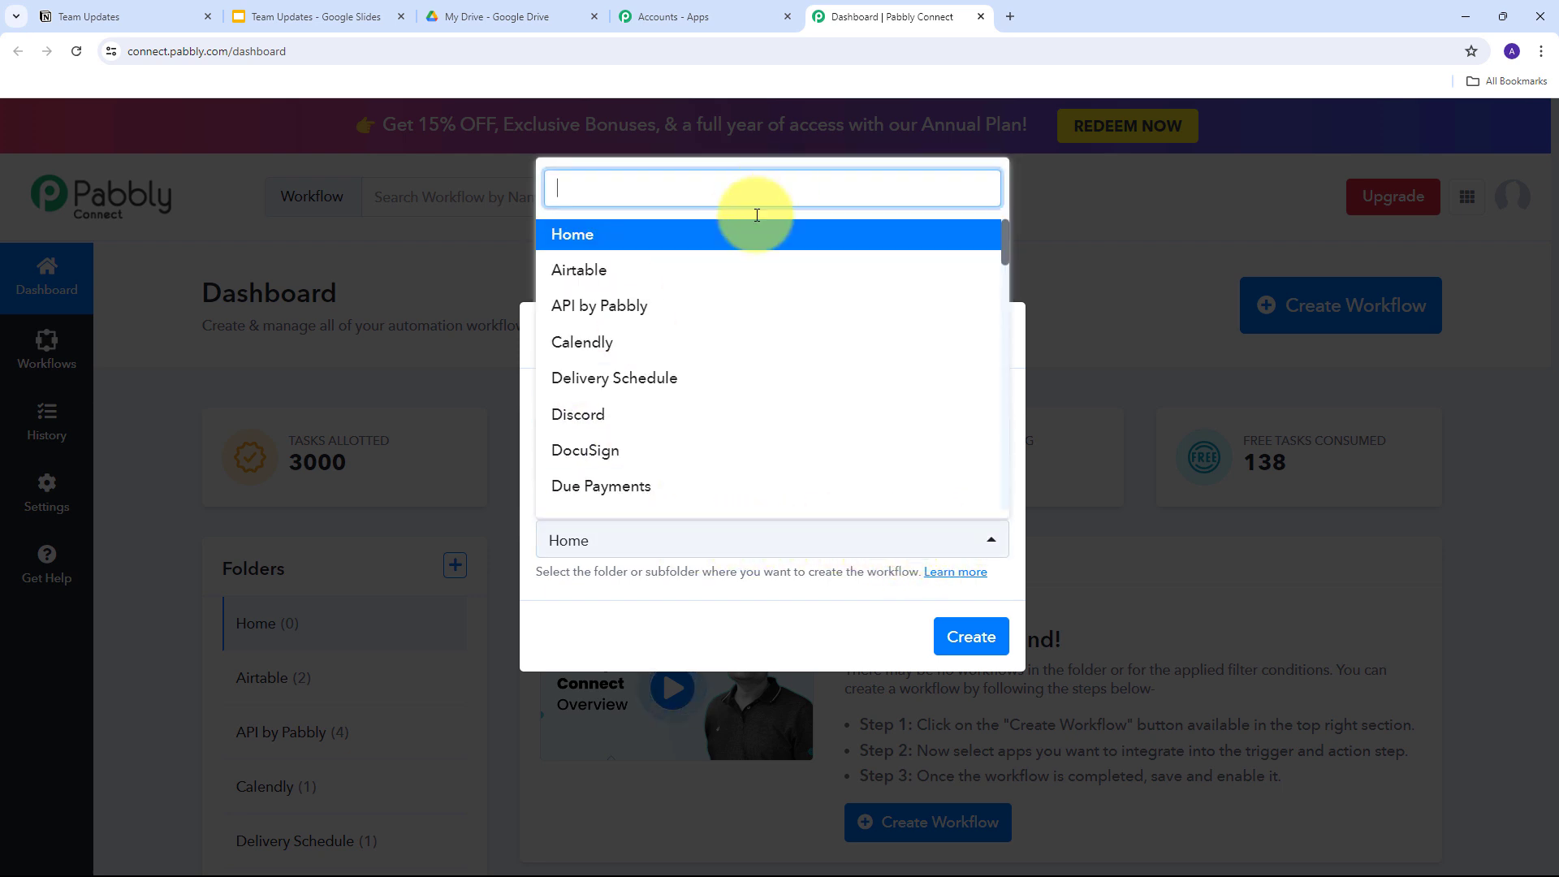
{"action": "scroll", "coordinate": [697, 297], "scroll_direction": "down", "scroll_amount": 4}
{"action": "scroll", "coordinate": [698, 299], "scroll_direction": "down", "scroll_amount": 2}
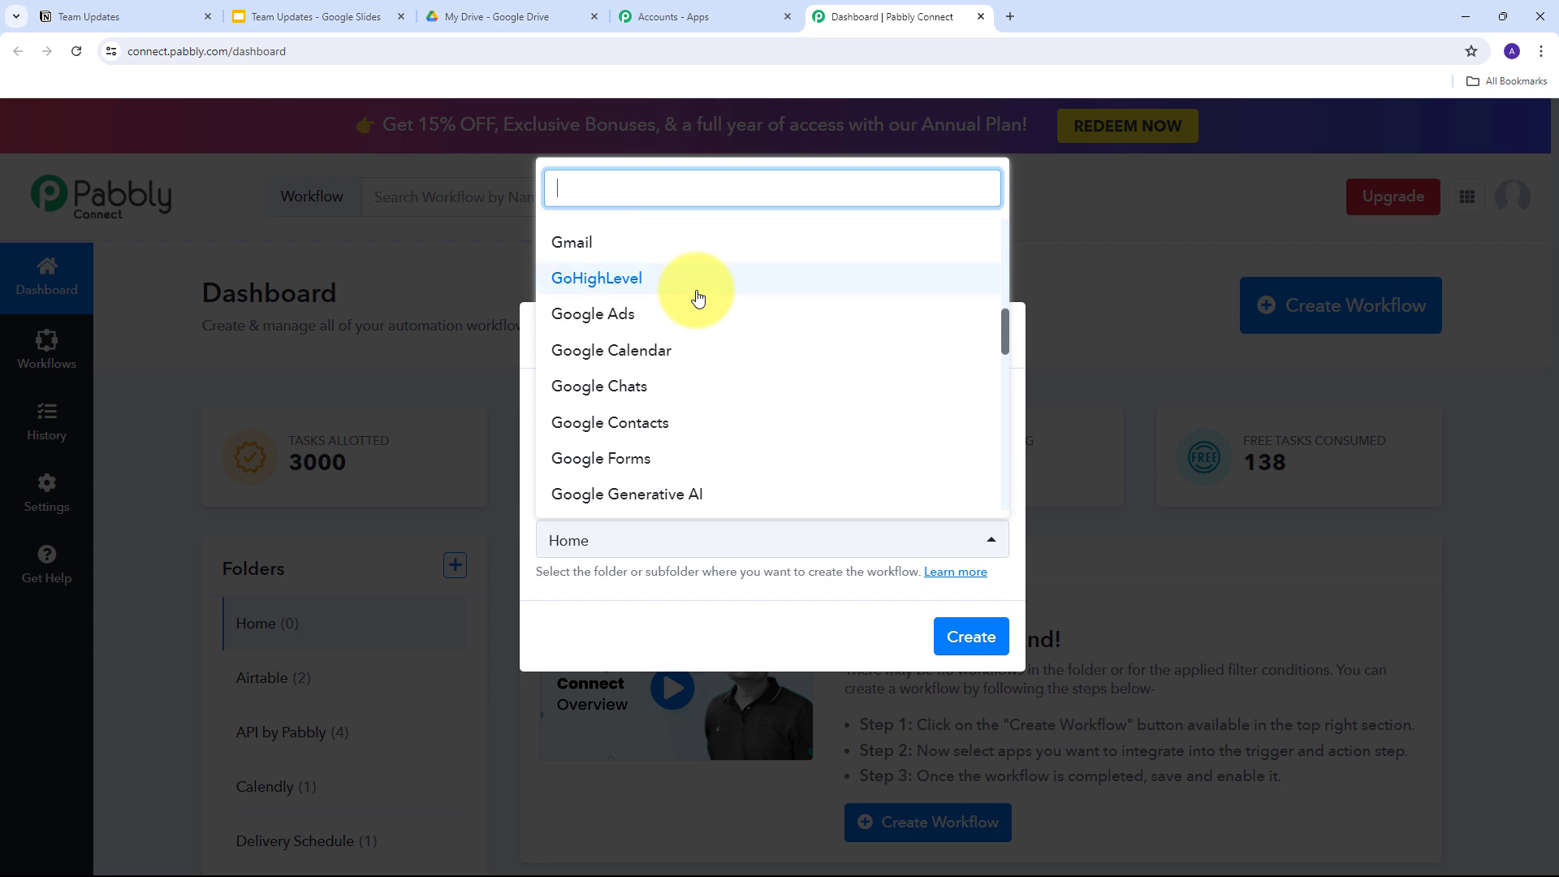
{"action": "scroll", "coordinate": [698, 299], "scroll_direction": "down", "scroll_amount": 1}
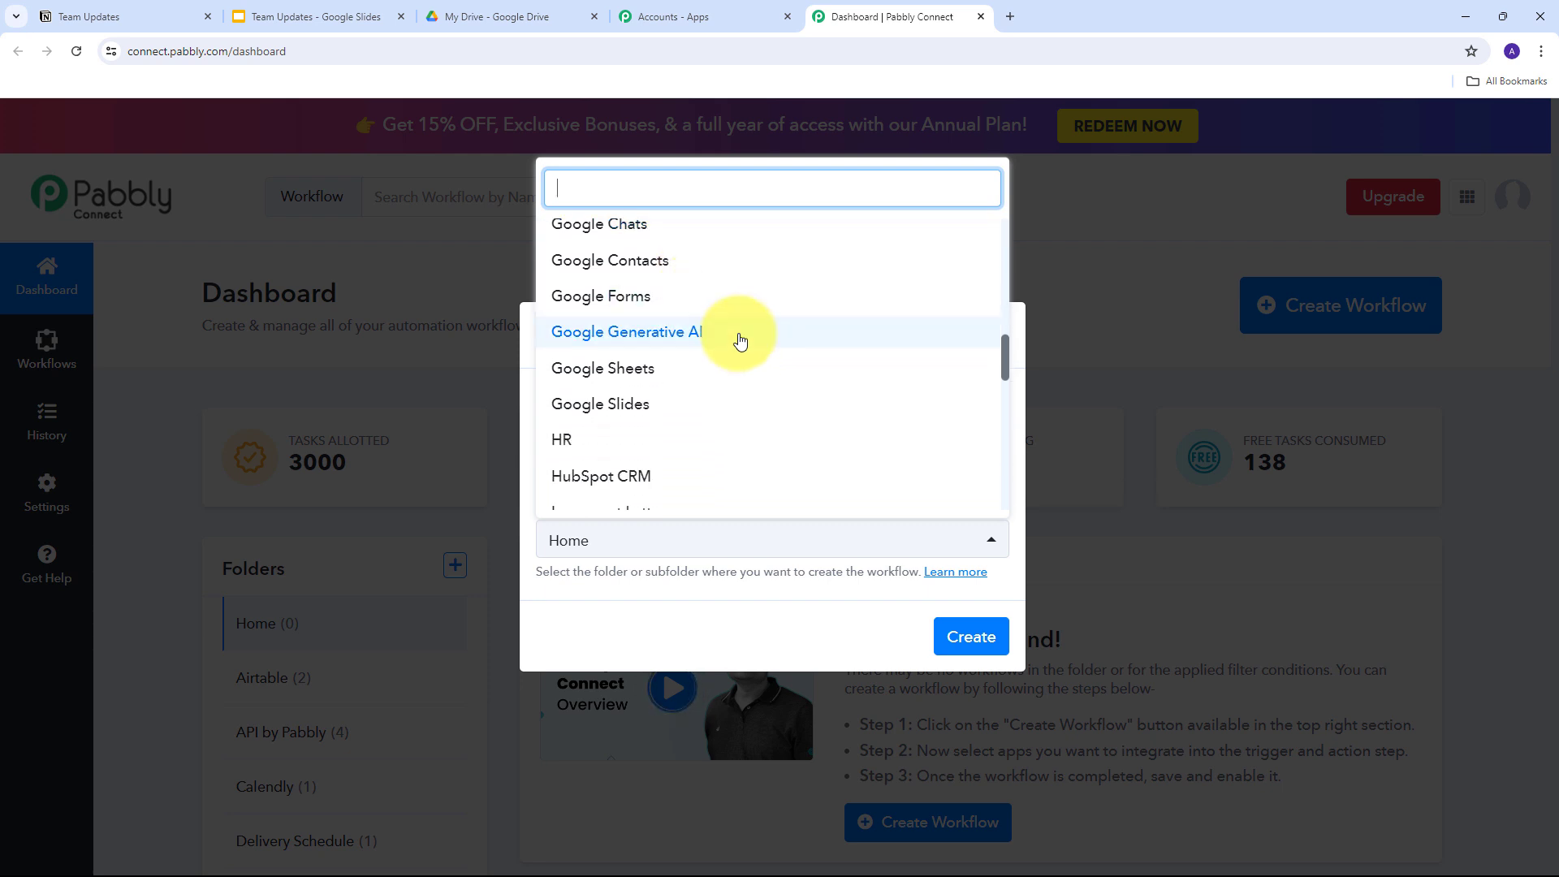
{"action": "left_click", "coordinate": [606, 405]}
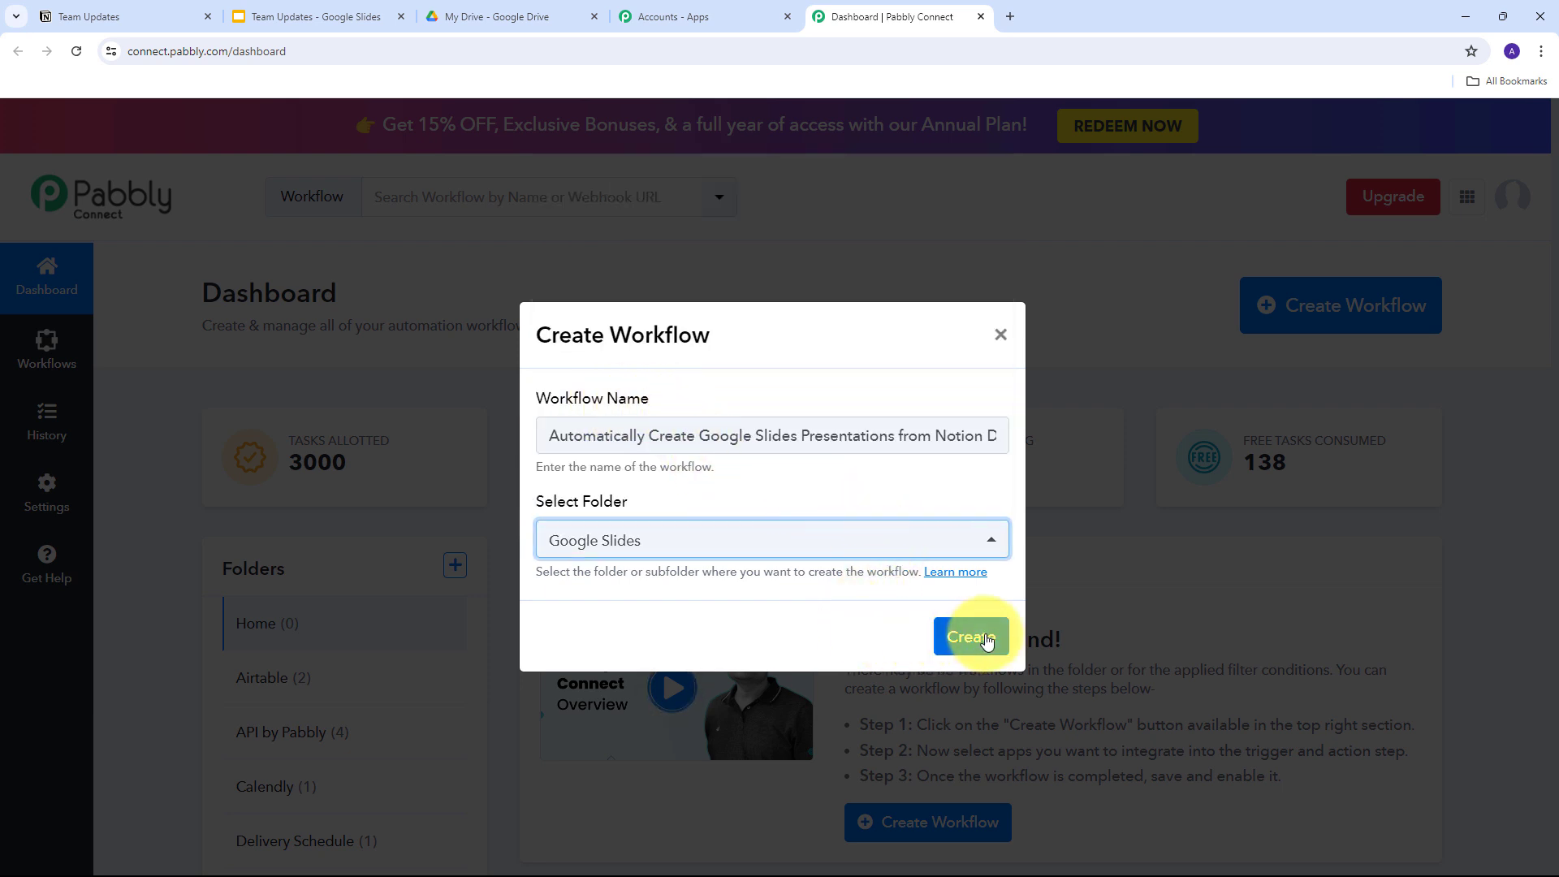
{"action": "left_click", "coordinate": [985, 639]}
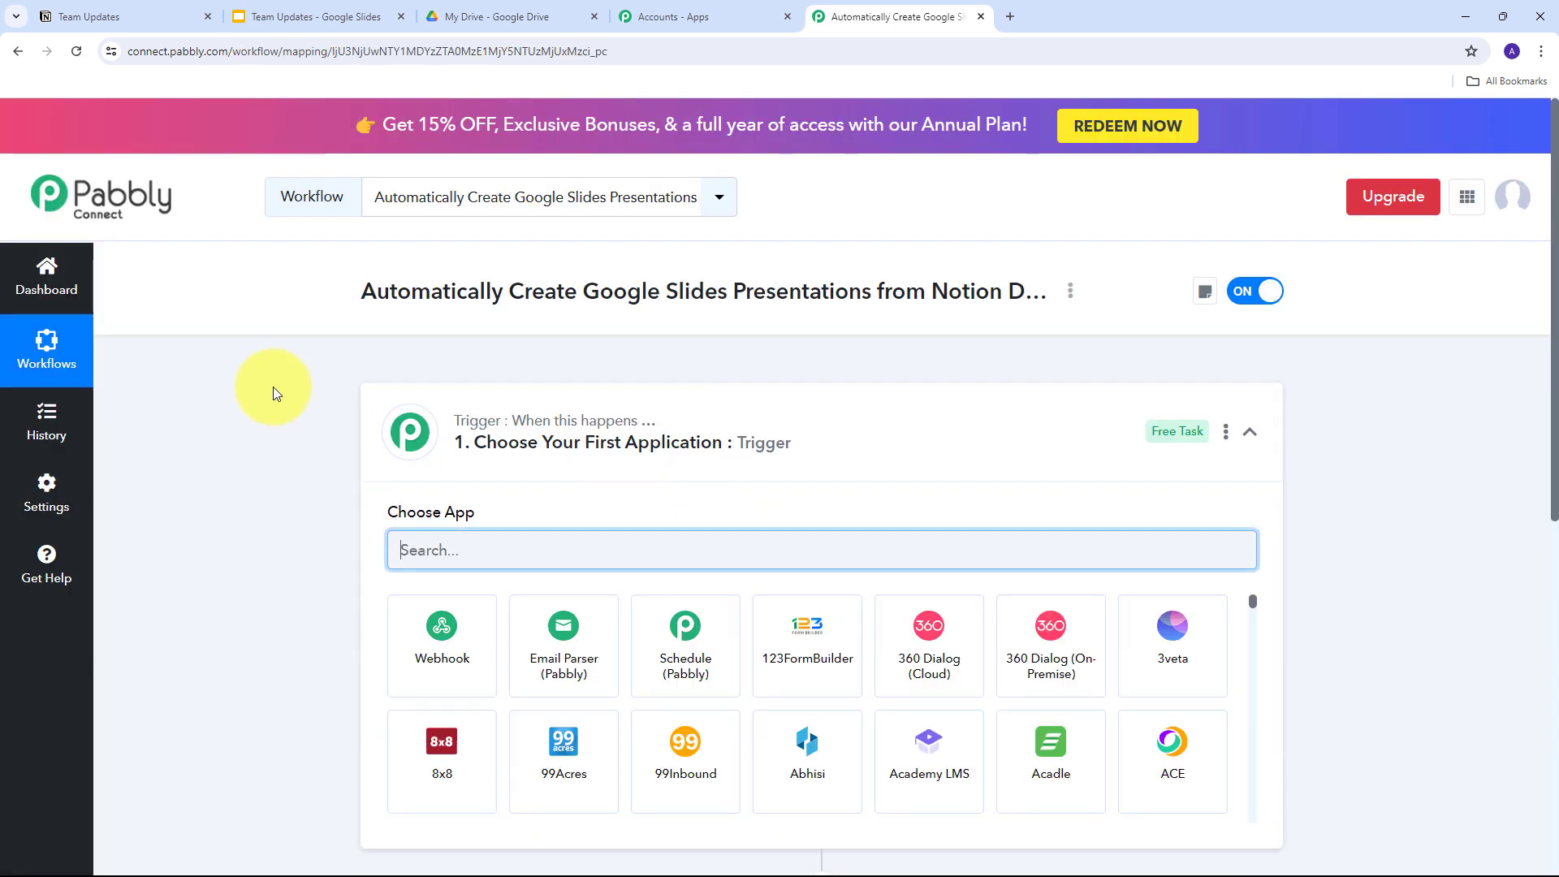
Set the workflow's trigger application to Notion with the trigger event New Database Item
{"action": "scroll", "coordinate": [273, 388], "scroll_direction": "down", "scroll_amount": 2}
{"action": "scroll", "coordinate": [273, 387], "scroll_direction": "up", "scroll_amount": 2}
{"action": "scroll", "coordinate": [273, 386], "scroll_direction": "down", "scroll_amount": 3}
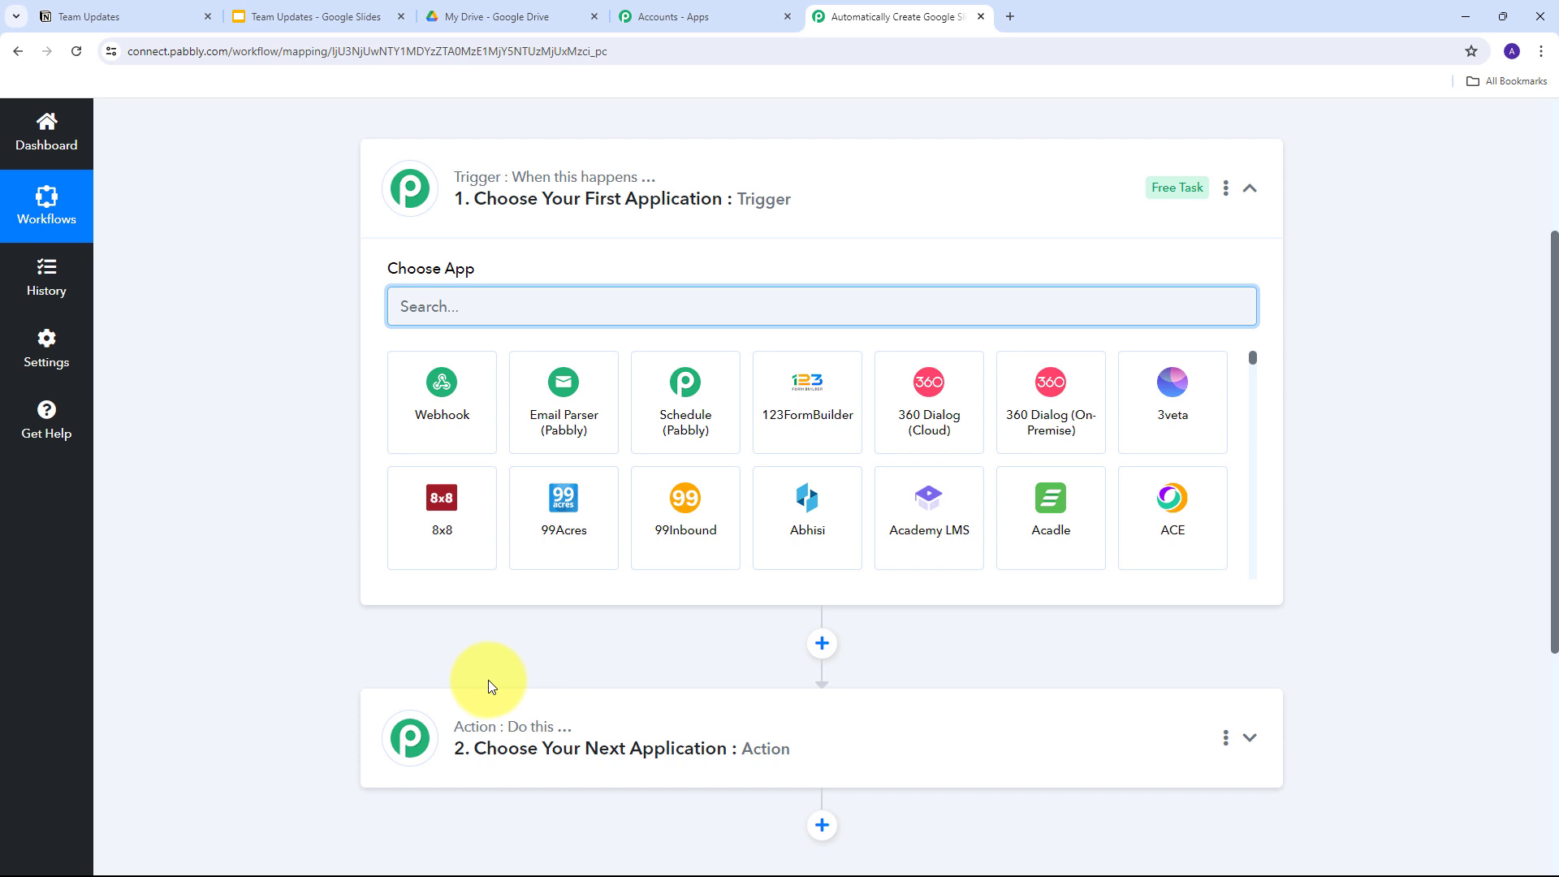
{"action": "mouse_move", "coordinate": [500, 185]}
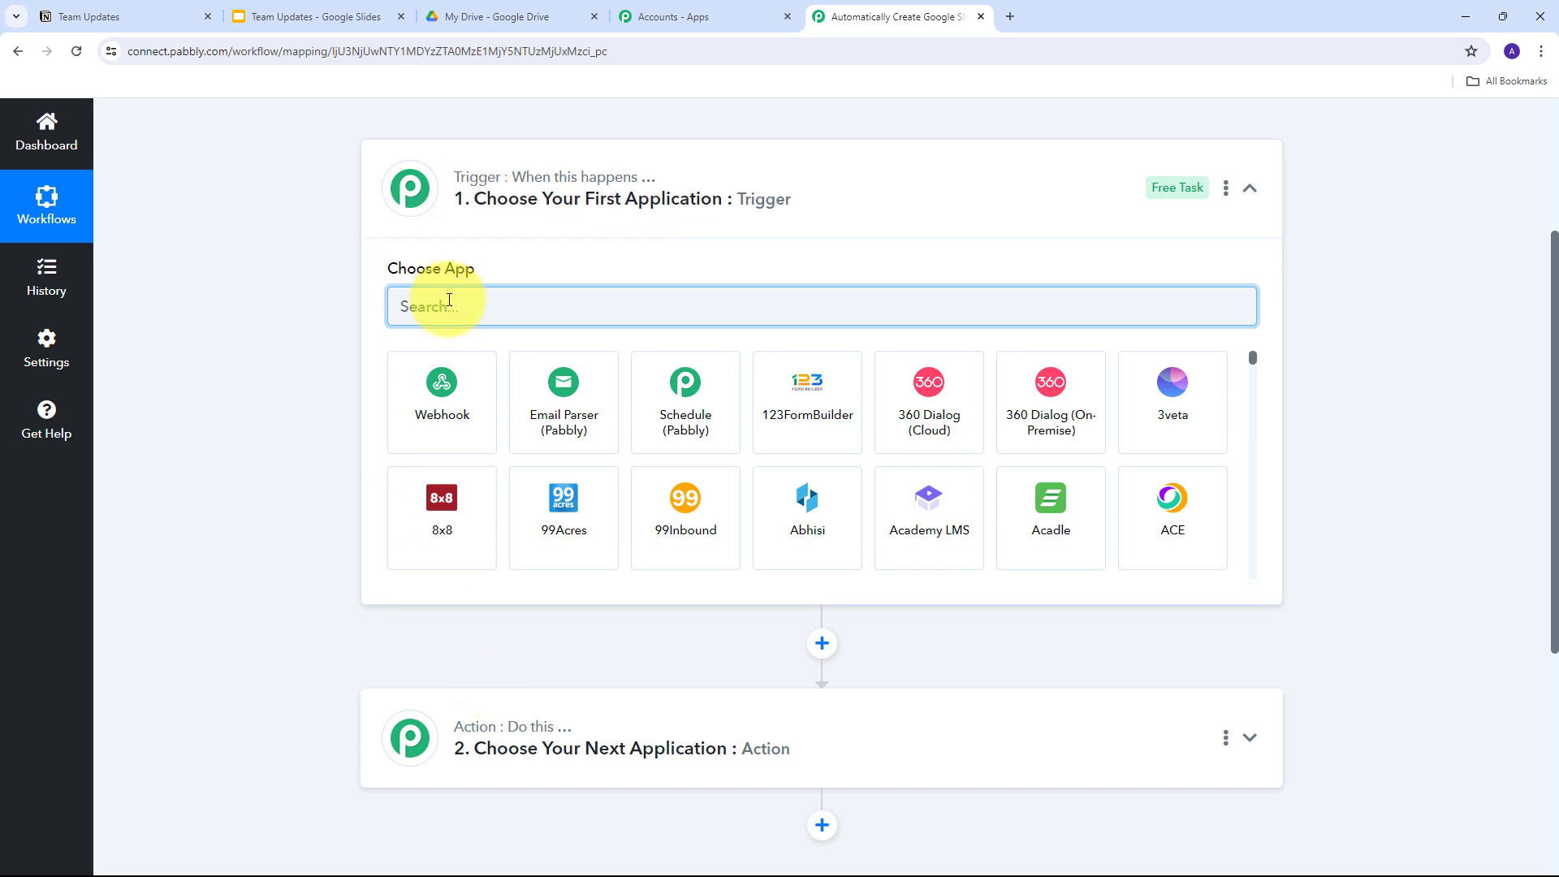
{"action": "type", "text": "Notion"}
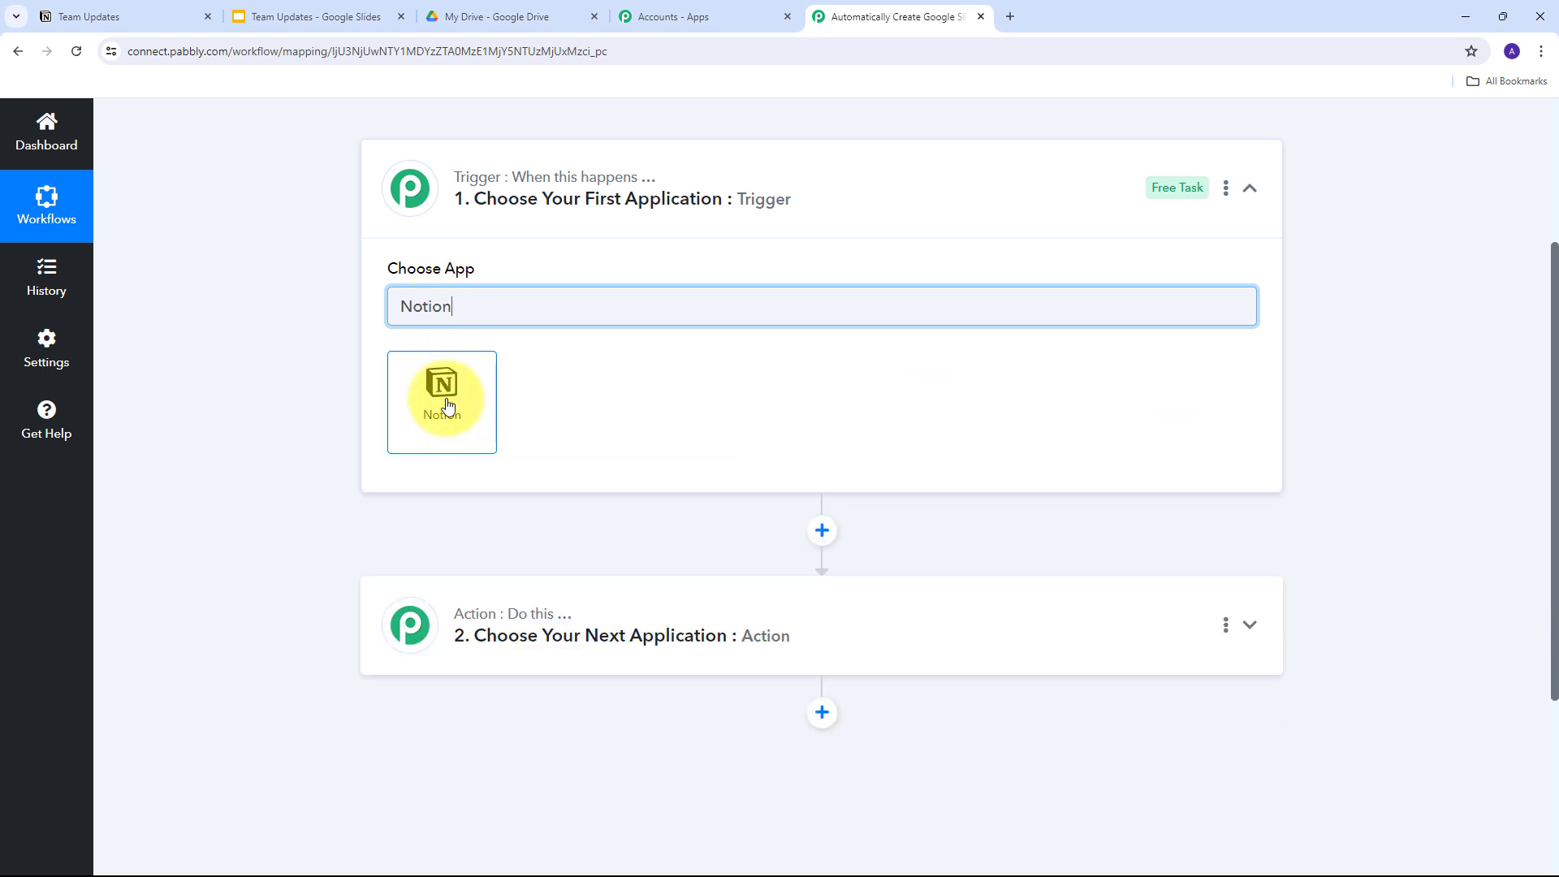
{"action": "left_click", "coordinate": [437, 378]}
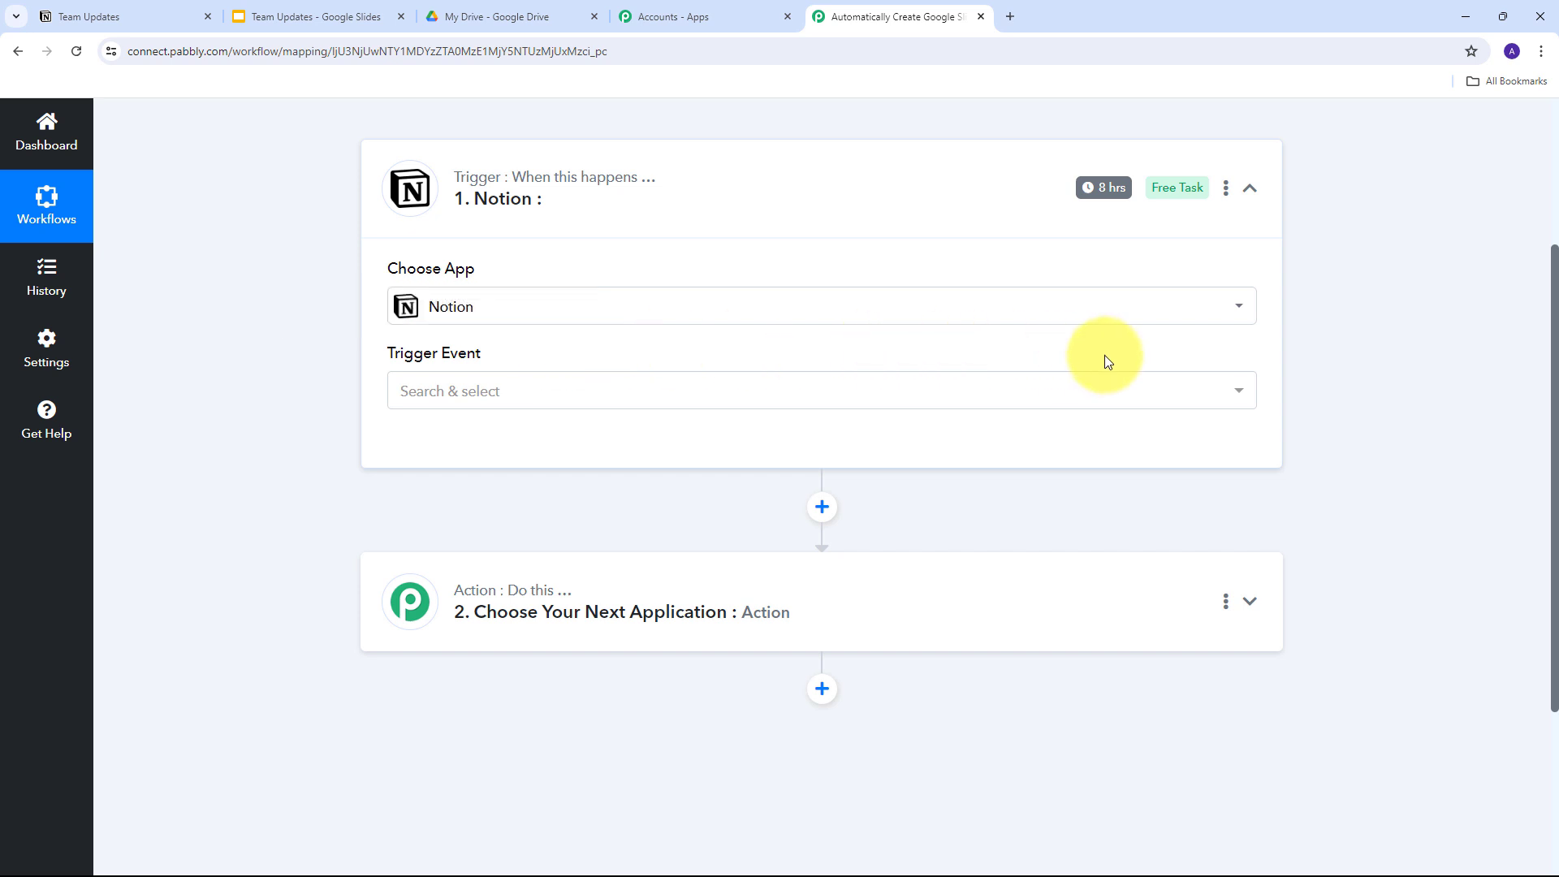
{"action": "left_click", "coordinate": [868, 407]}
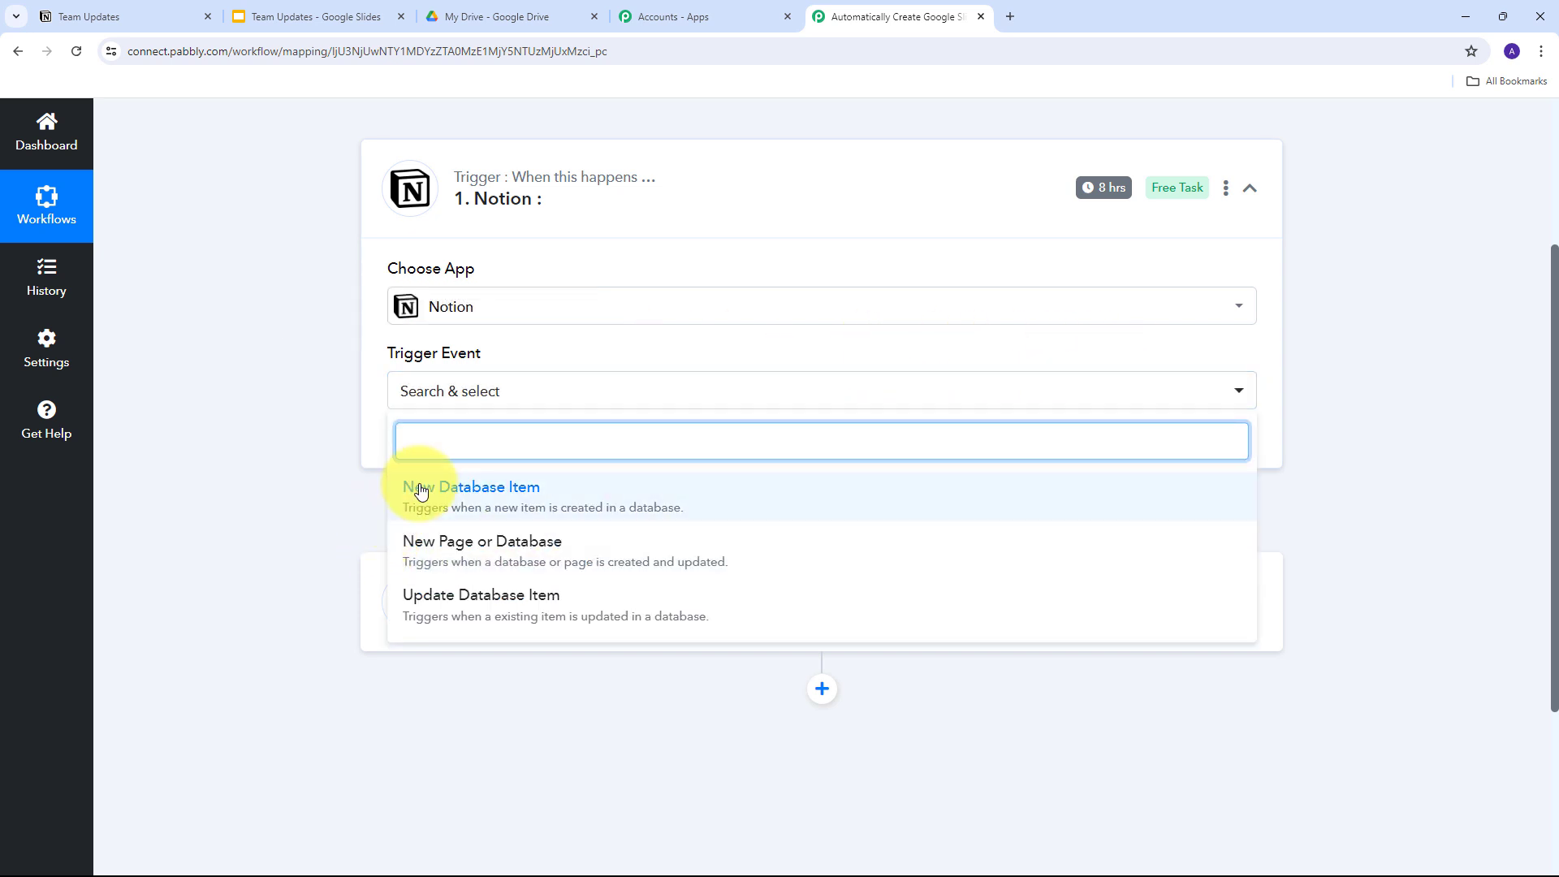
{"action": "left_click", "coordinate": [493, 496]}
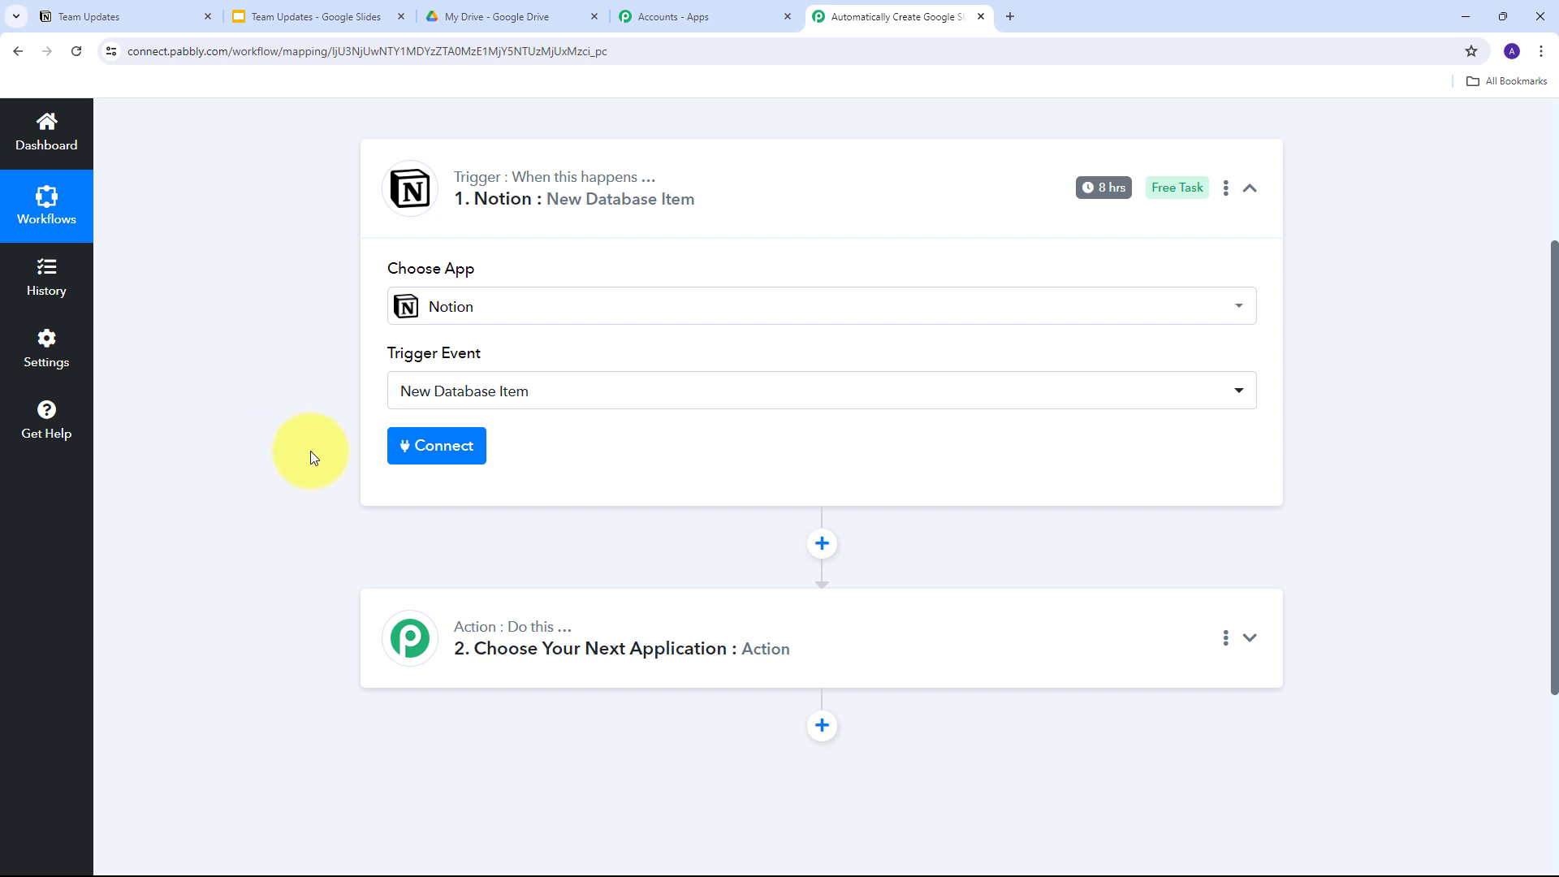
Start a new Notion connection for the trigger and proceed to selecting the pages to share with Pabbly Connect
{"action": "left_click", "coordinate": [441, 455]}
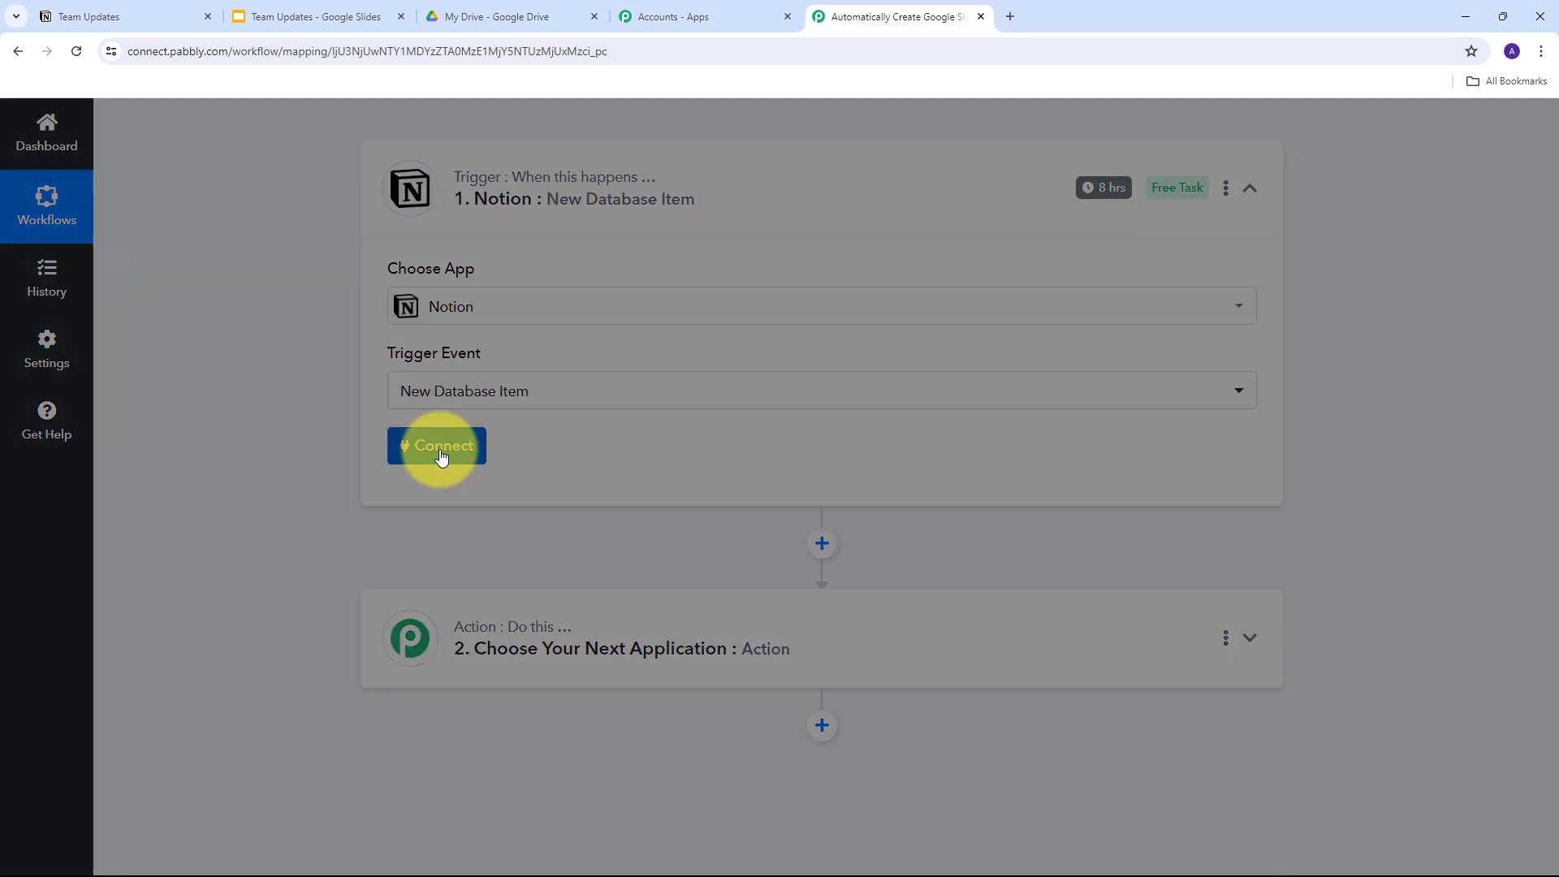
{"action": "left_click", "coordinate": [771, 311]}
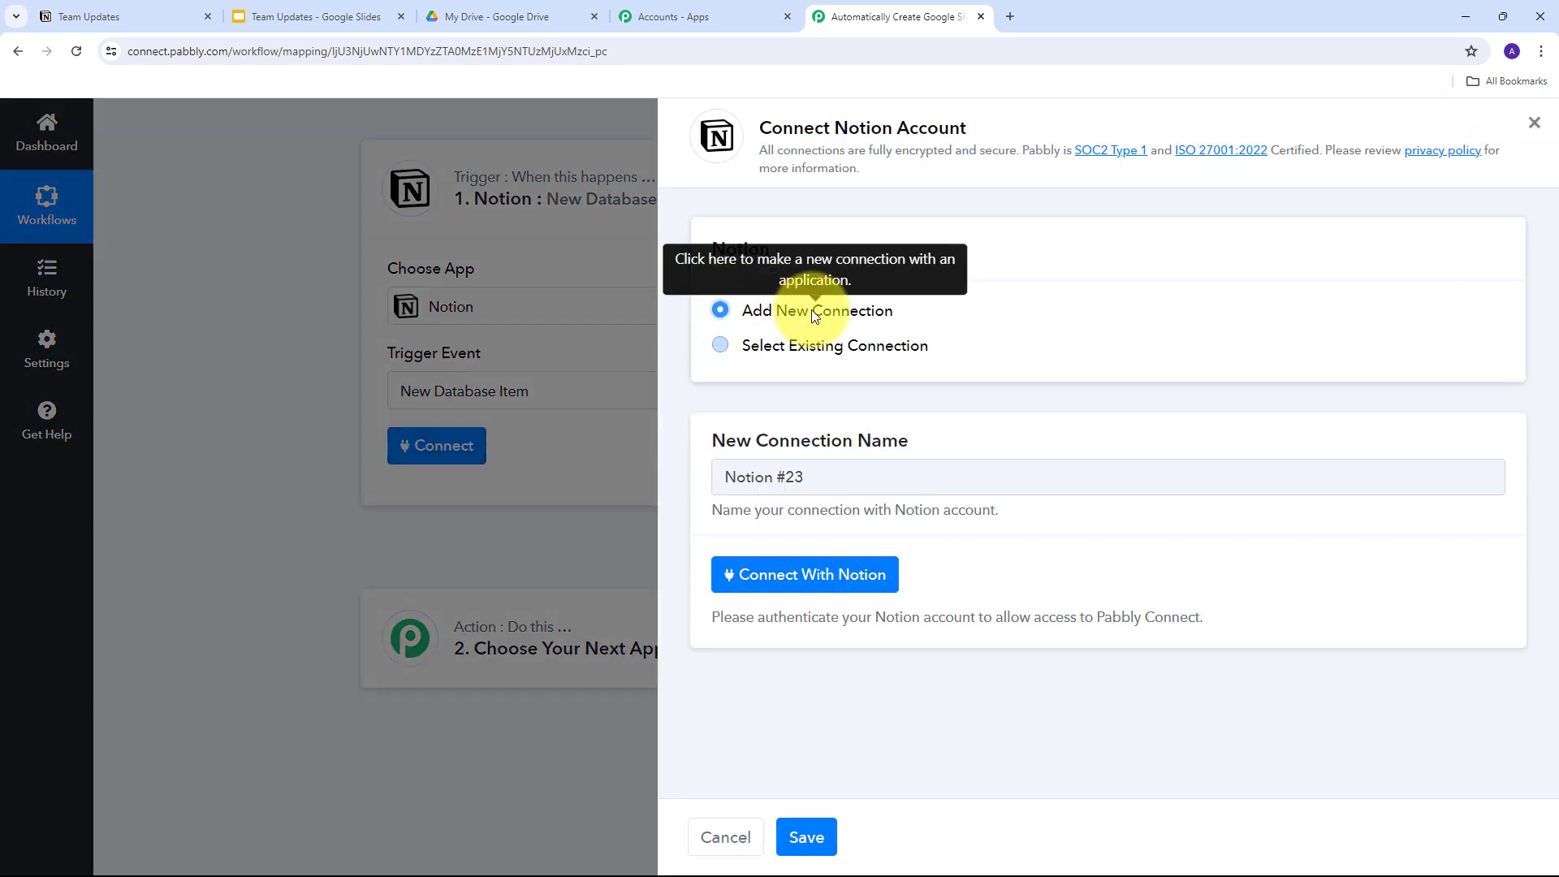
{"action": "left_click", "coordinate": [797, 581]}
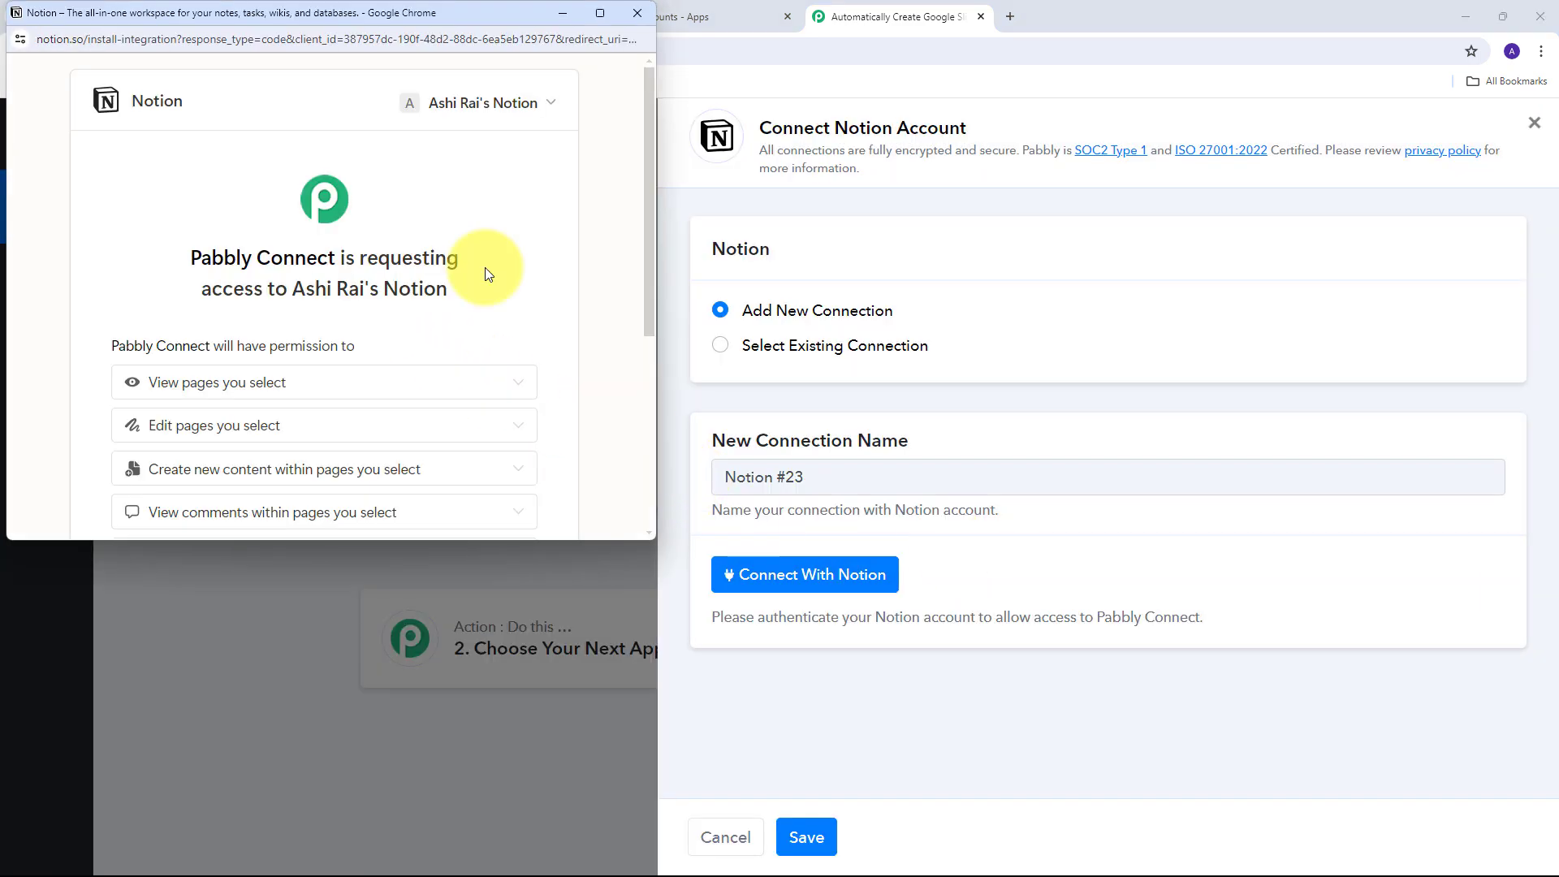
{"action": "scroll", "coordinate": [484, 266], "scroll_direction": "down", "scroll_amount": 4}
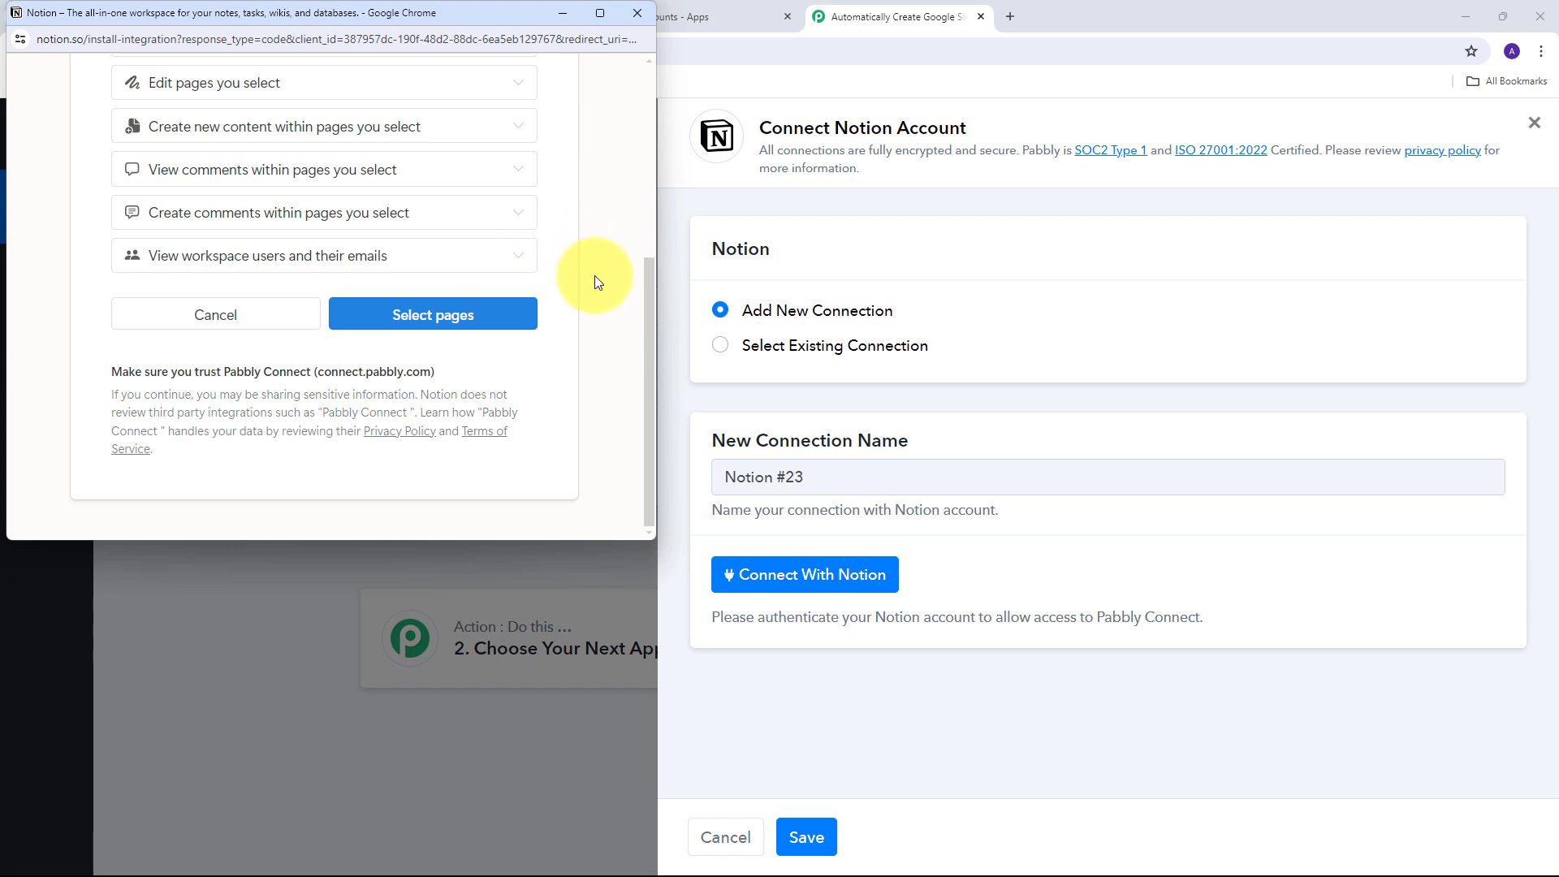
{"action": "left_click", "coordinate": [441, 316]}
Deselect the Bug Reports page, select Team Updates instead, and allow Pabbly Connect access to it
{"action": "scroll", "coordinate": [552, 205], "scroll_direction": "down", "scroll_amount": 1}
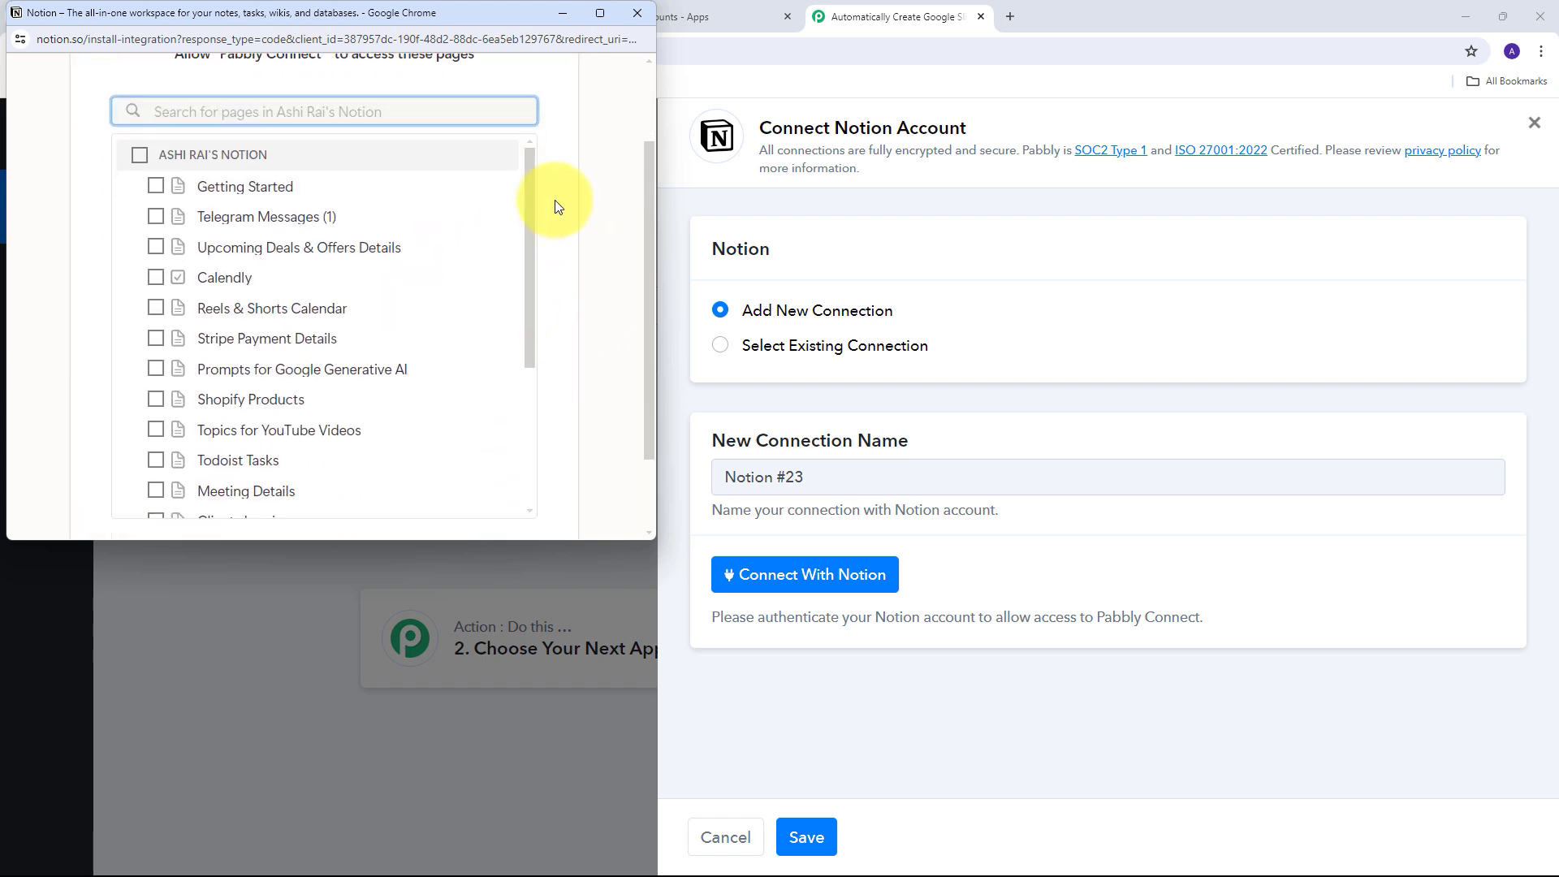
{"action": "scroll", "coordinate": [557, 202], "scroll_direction": "down", "scroll_amount": 1}
{"action": "scroll", "coordinate": [375, 230], "scroll_direction": "down", "scroll_amount": 4}
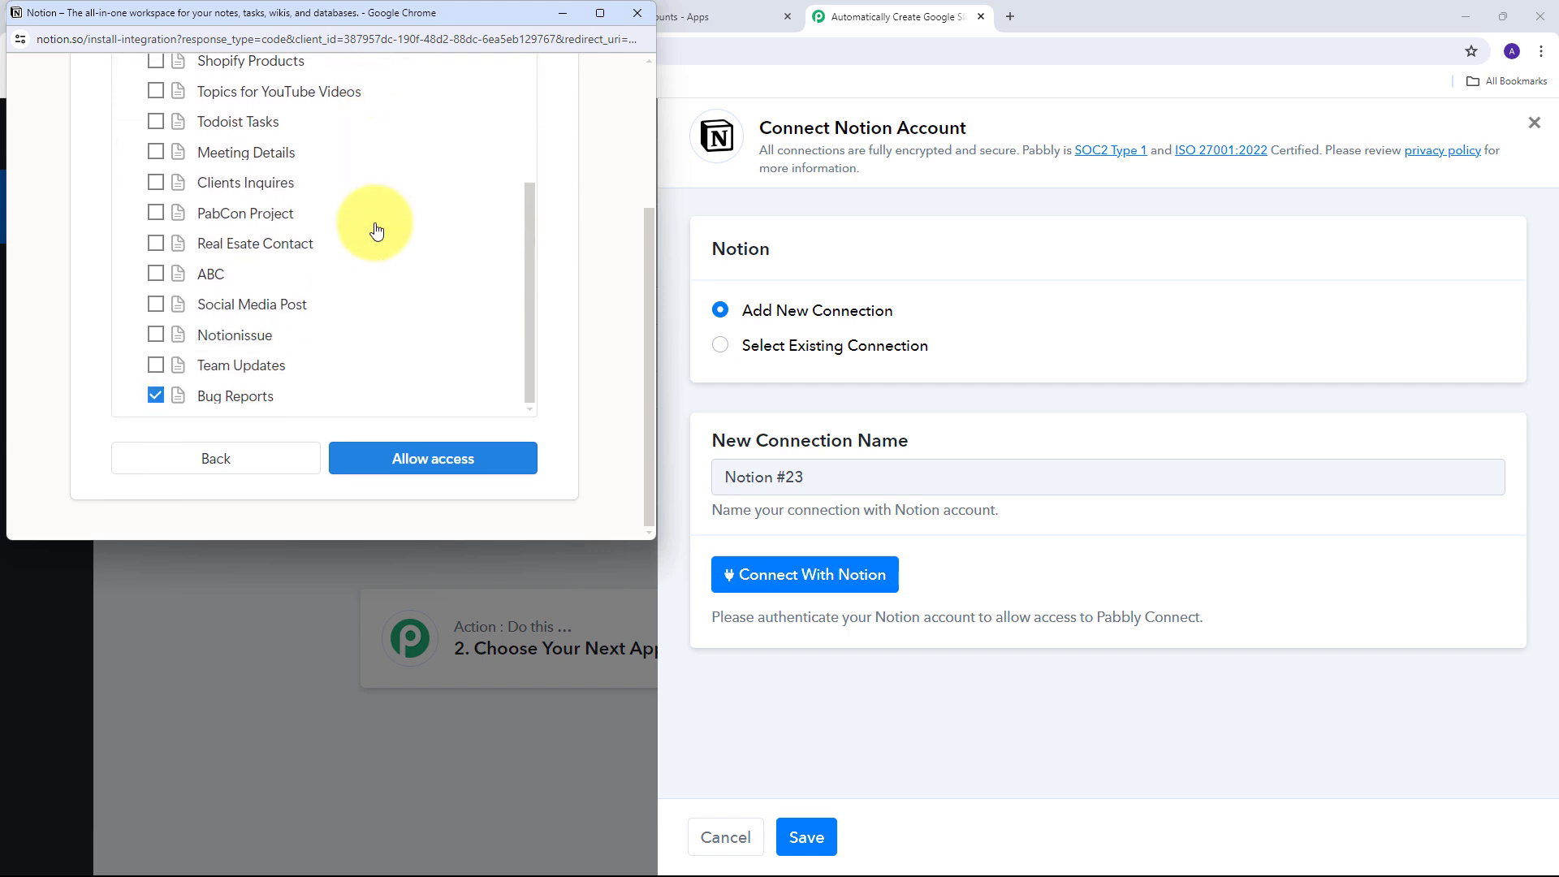
{"action": "left_click", "coordinate": [245, 389]}
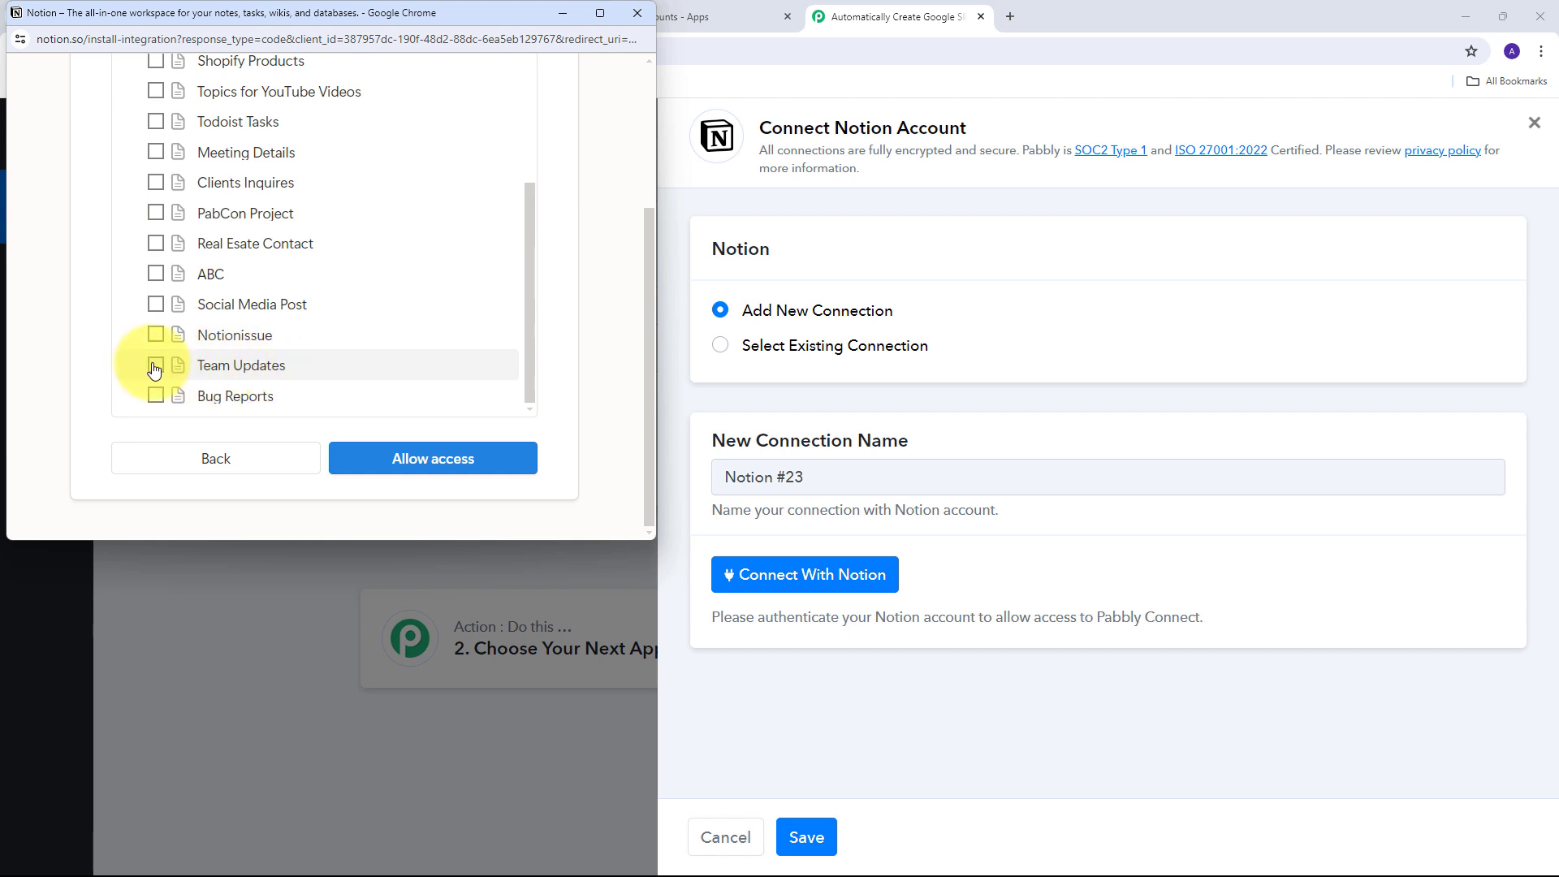
{"action": "scroll", "coordinate": [160, 365], "scroll_direction": "up", "scroll_amount": 3}
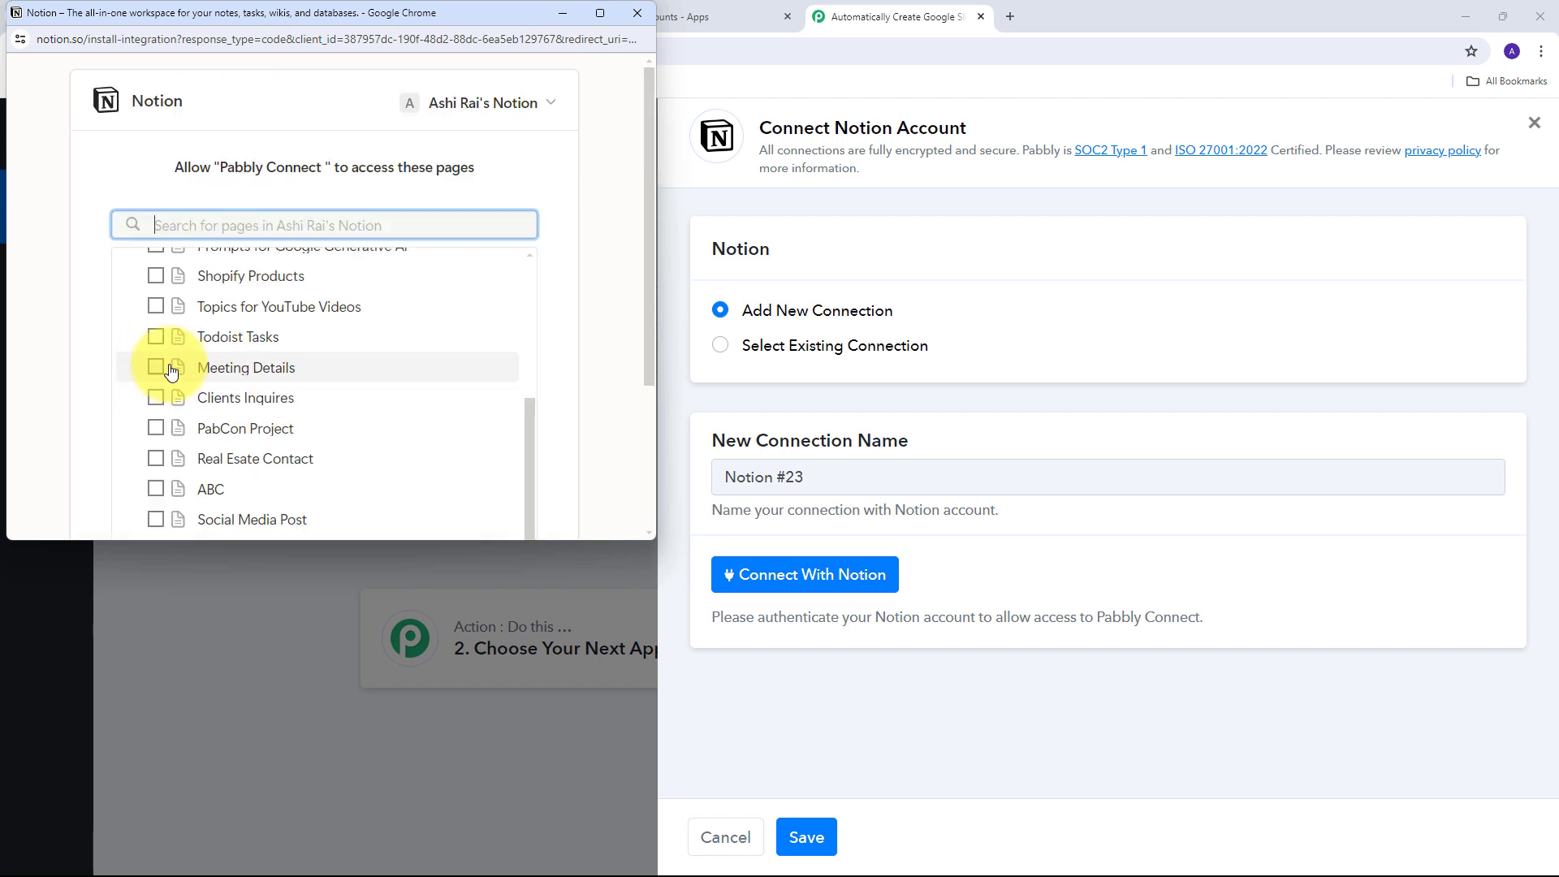
{"action": "scroll", "coordinate": [388, 364], "scroll_direction": "down", "scroll_amount": 3}
{"action": "left_click", "coordinate": [156, 365]}
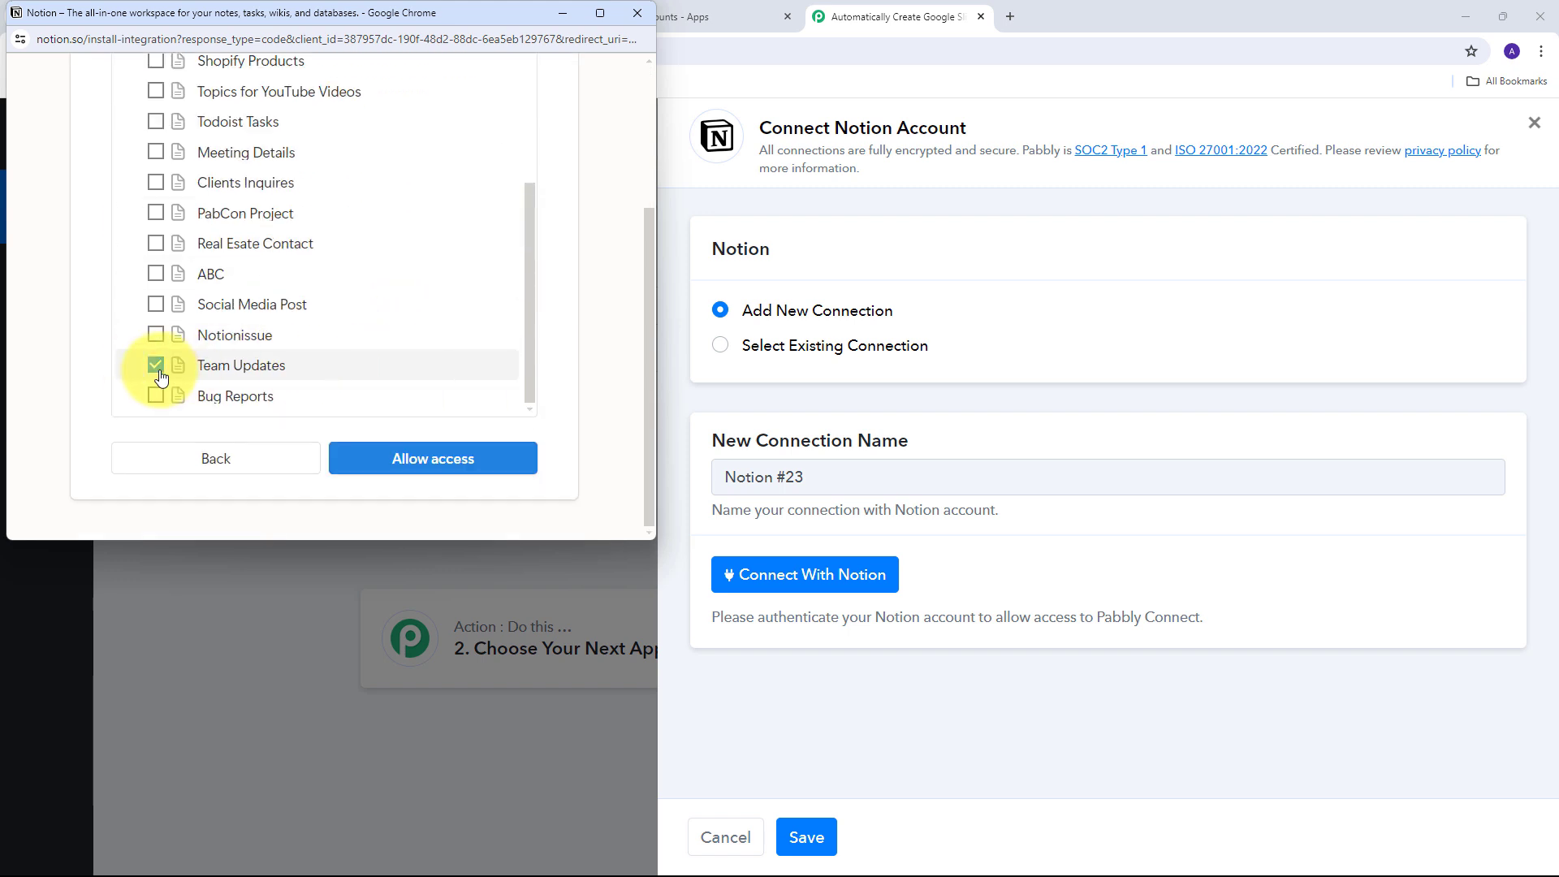
{"action": "left_click", "coordinate": [419, 460]}
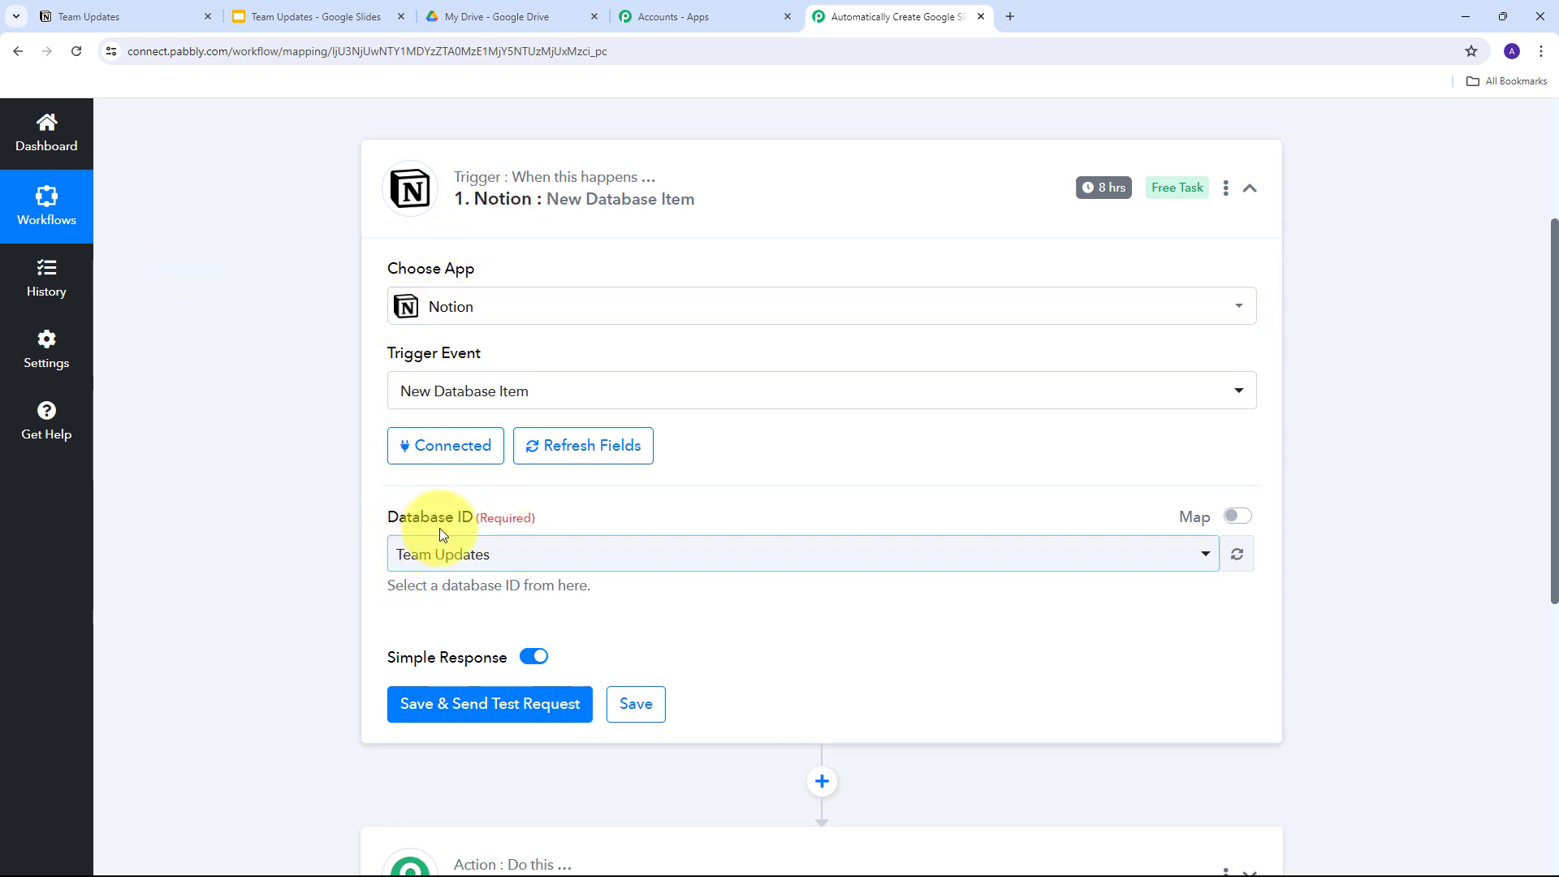
Select Team Updates as the trigger's database ID
{"action": "left_click", "coordinate": [634, 550]}
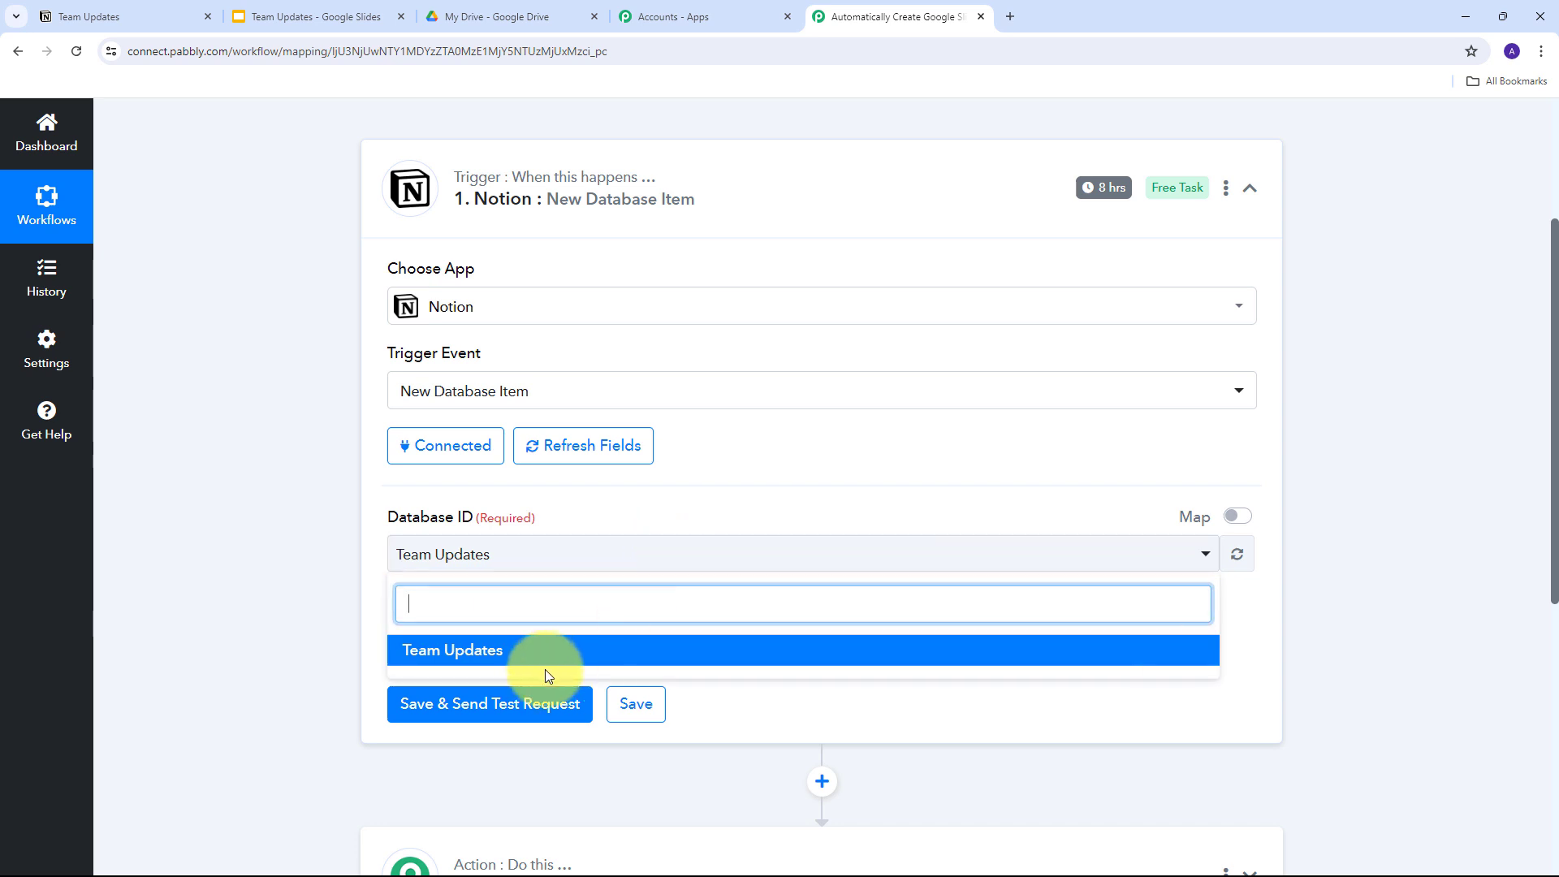
{"action": "left_click", "coordinate": [501, 654]}
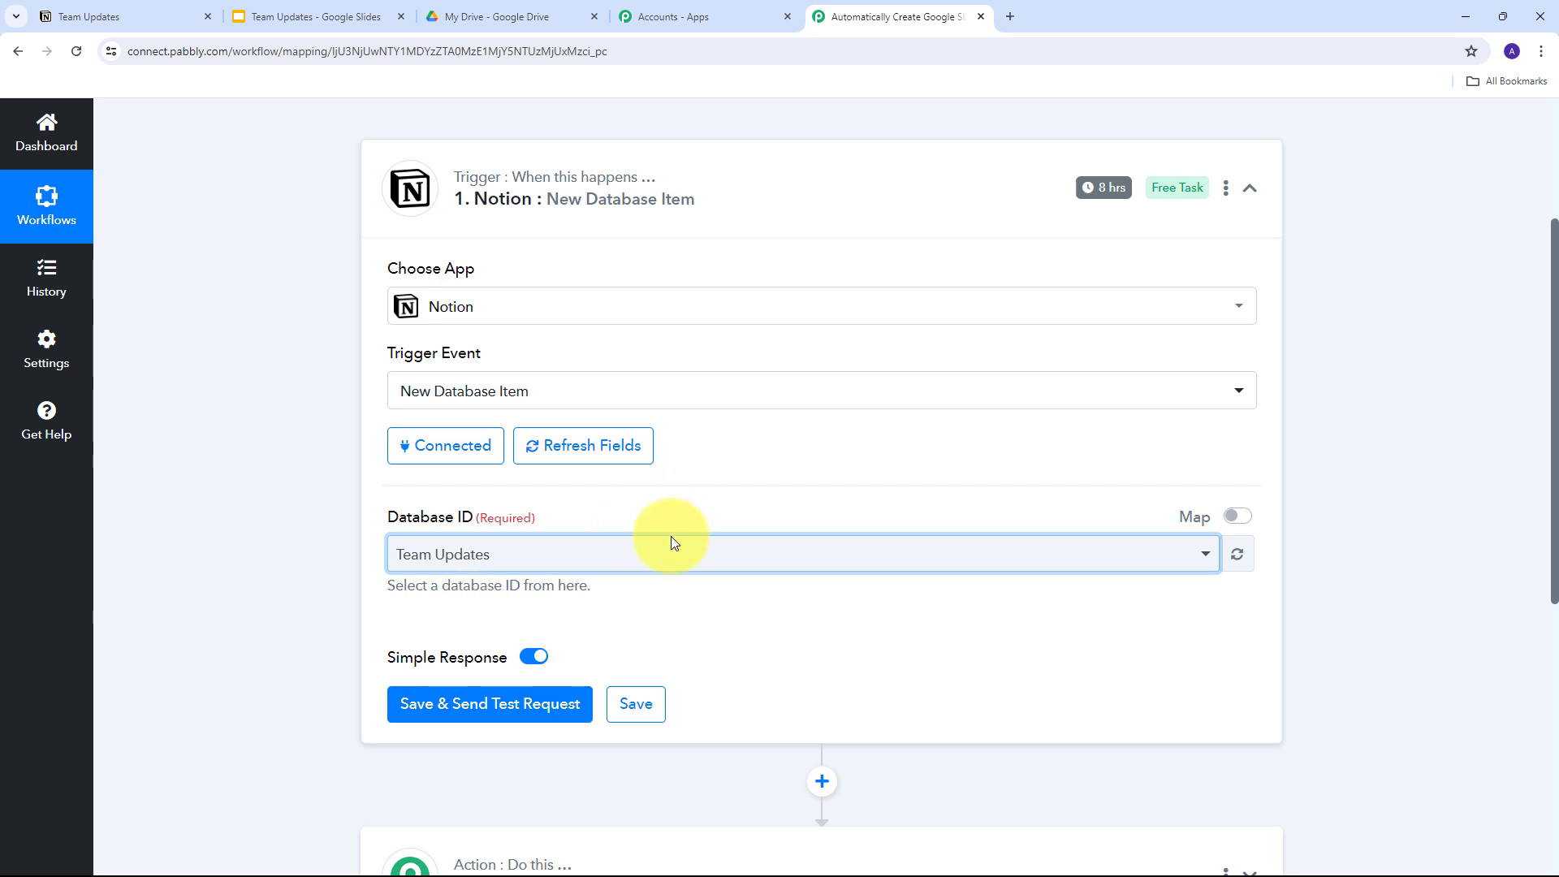
{"action": "left_click", "coordinate": [635, 561]}
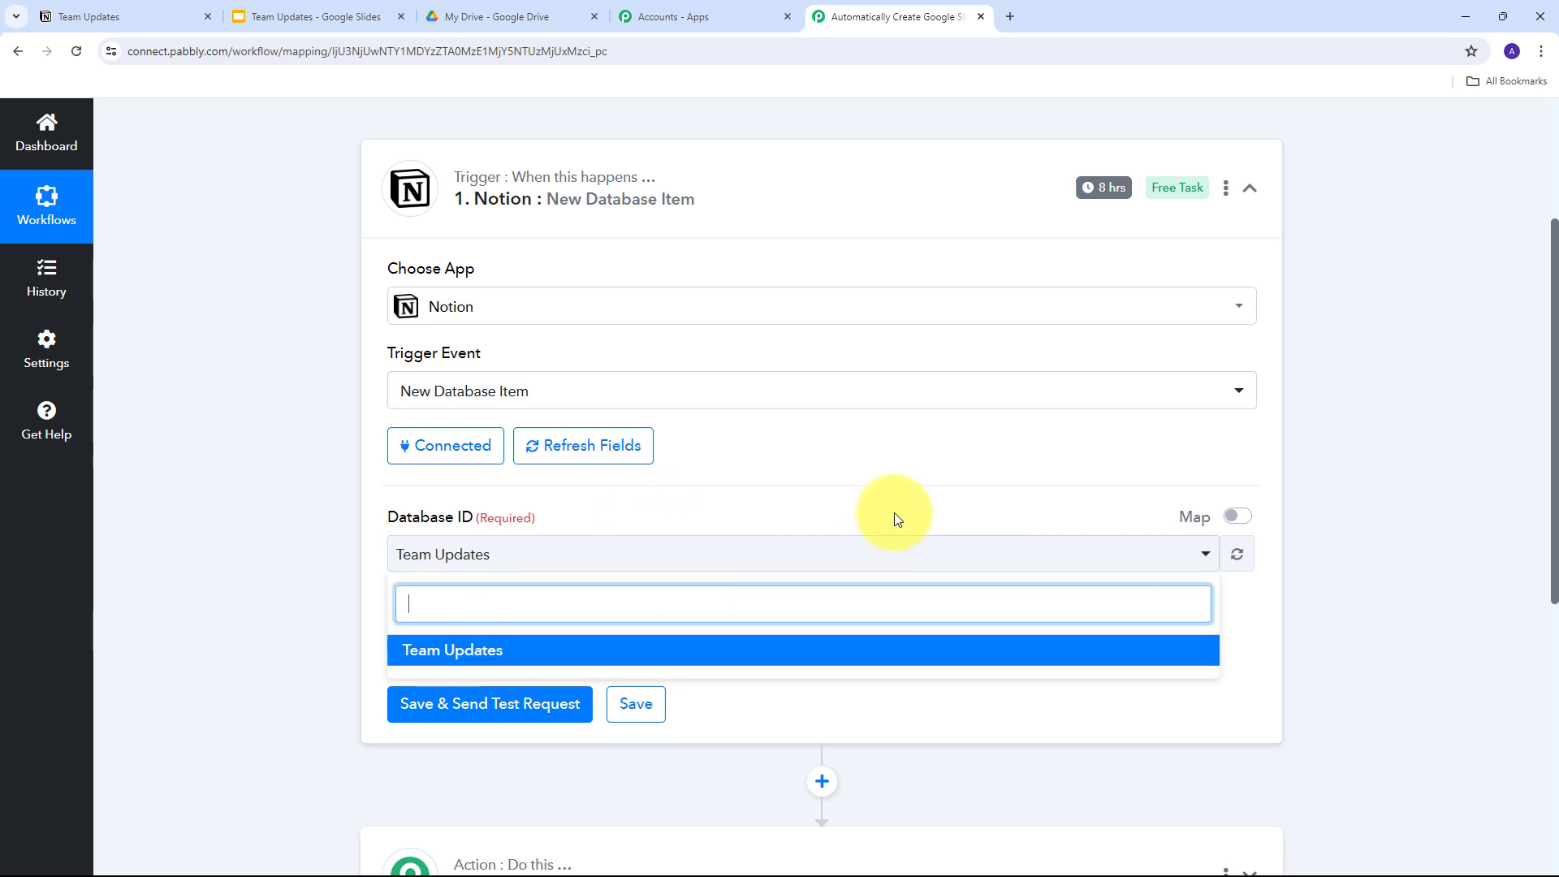
{"action": "left_click", "coordinate": [883, 561]}
{"action": "left_click", "coordinate": [883, 562]}
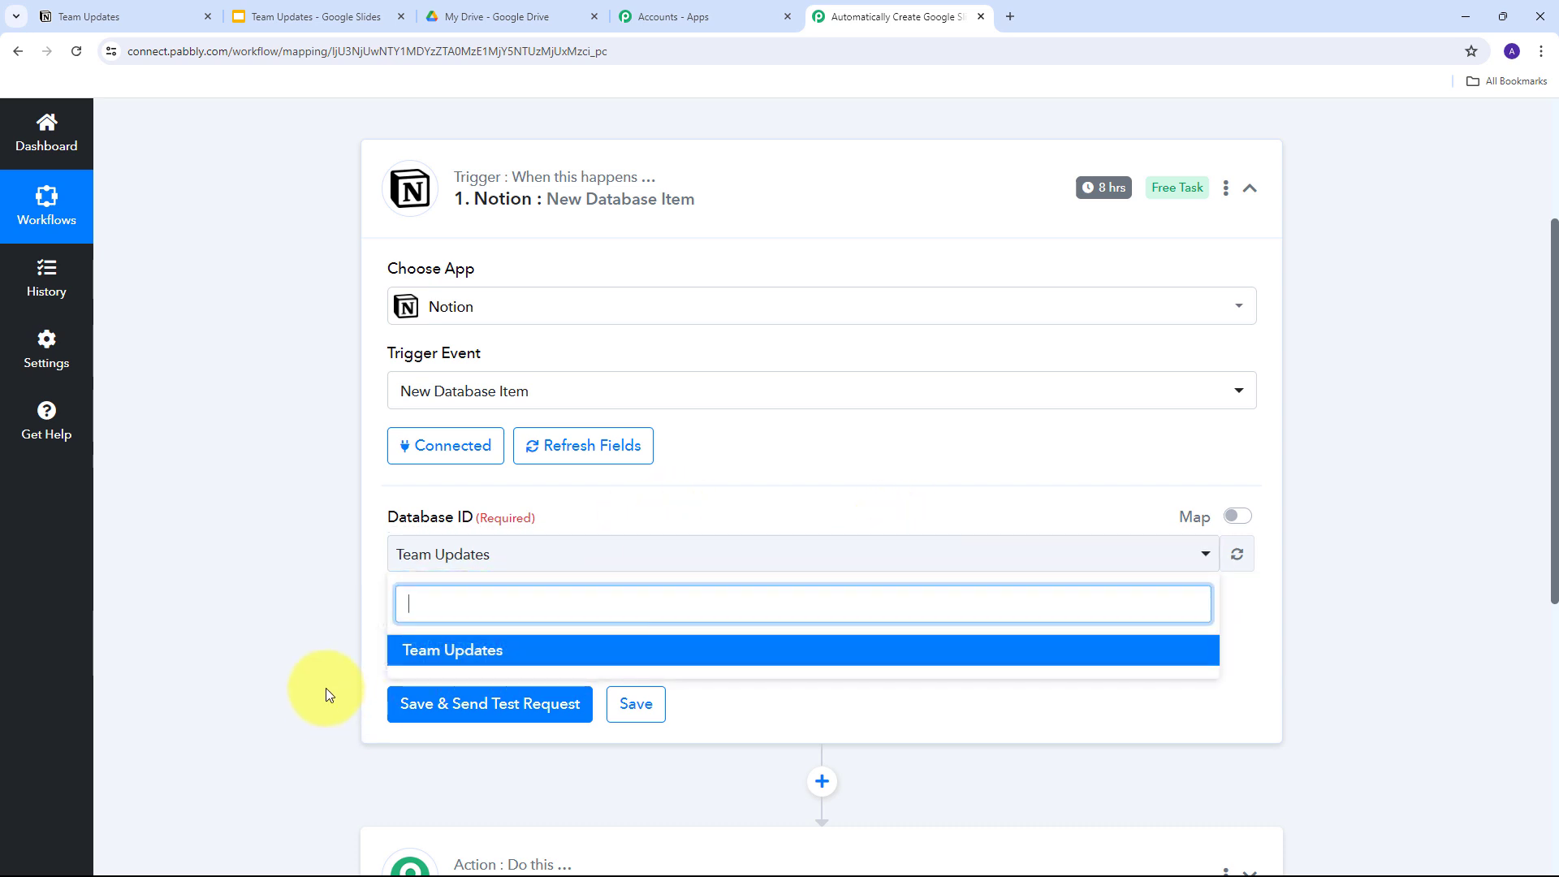
{"action": "left_click", "coordinate": [468, 655]}
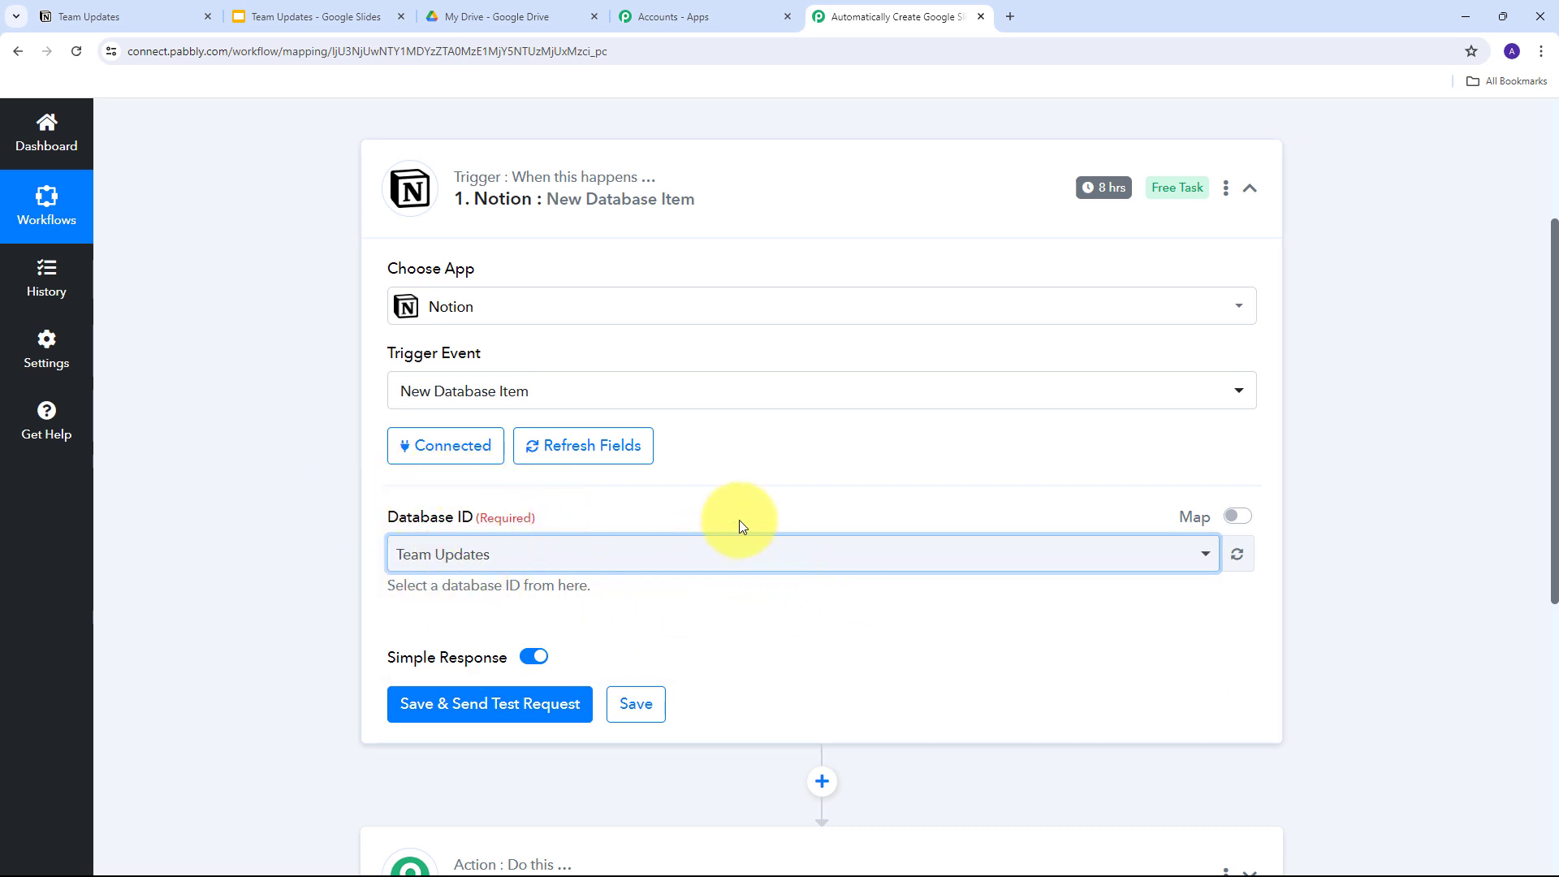
Review the sample meeting entry across all columns of the Team Updates database in Notion
{"action": "left_click", "coordinate": [98, 15]}
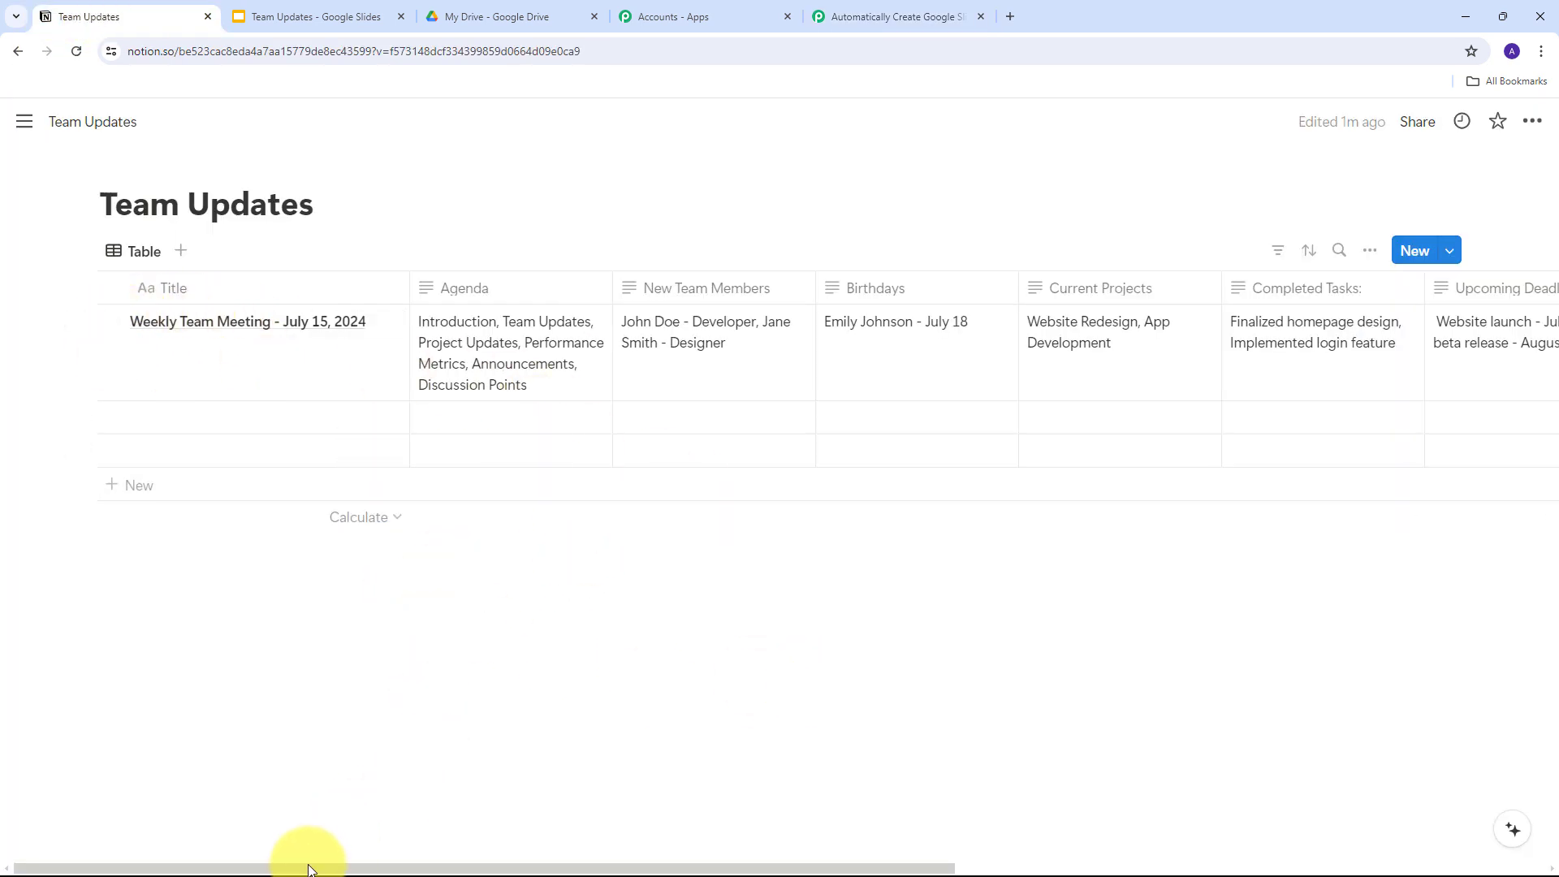
{"action": "left_click_drag", "start_coordinate": [309, 869], "coordinate": [233, 866]}
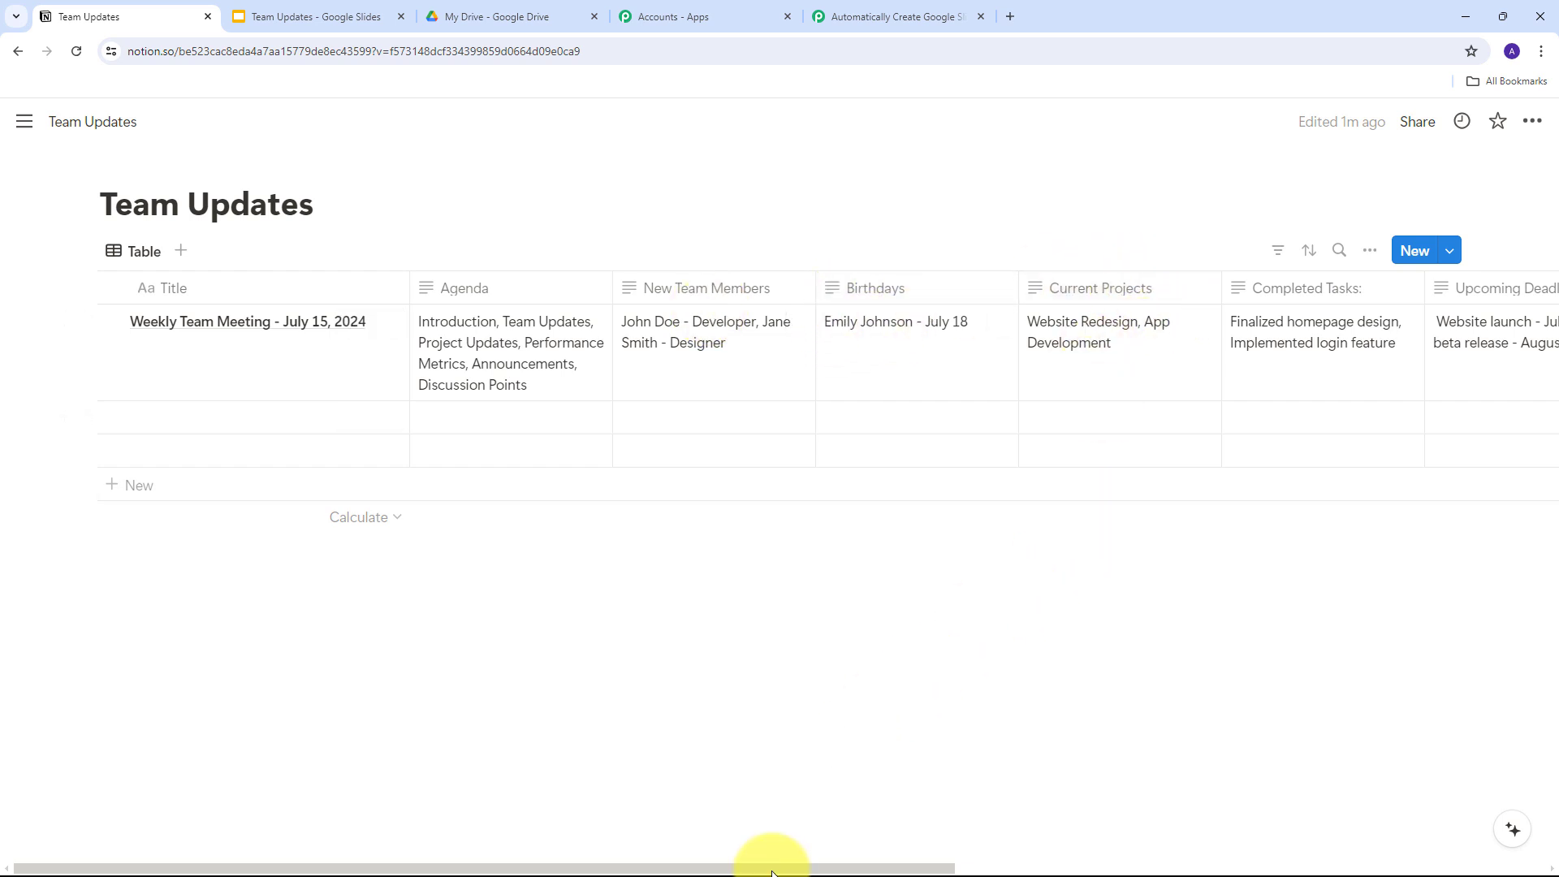
{"action": "left_click_drag", "start_coordinate": [773, 863], "coordinate": [1391, 863]}
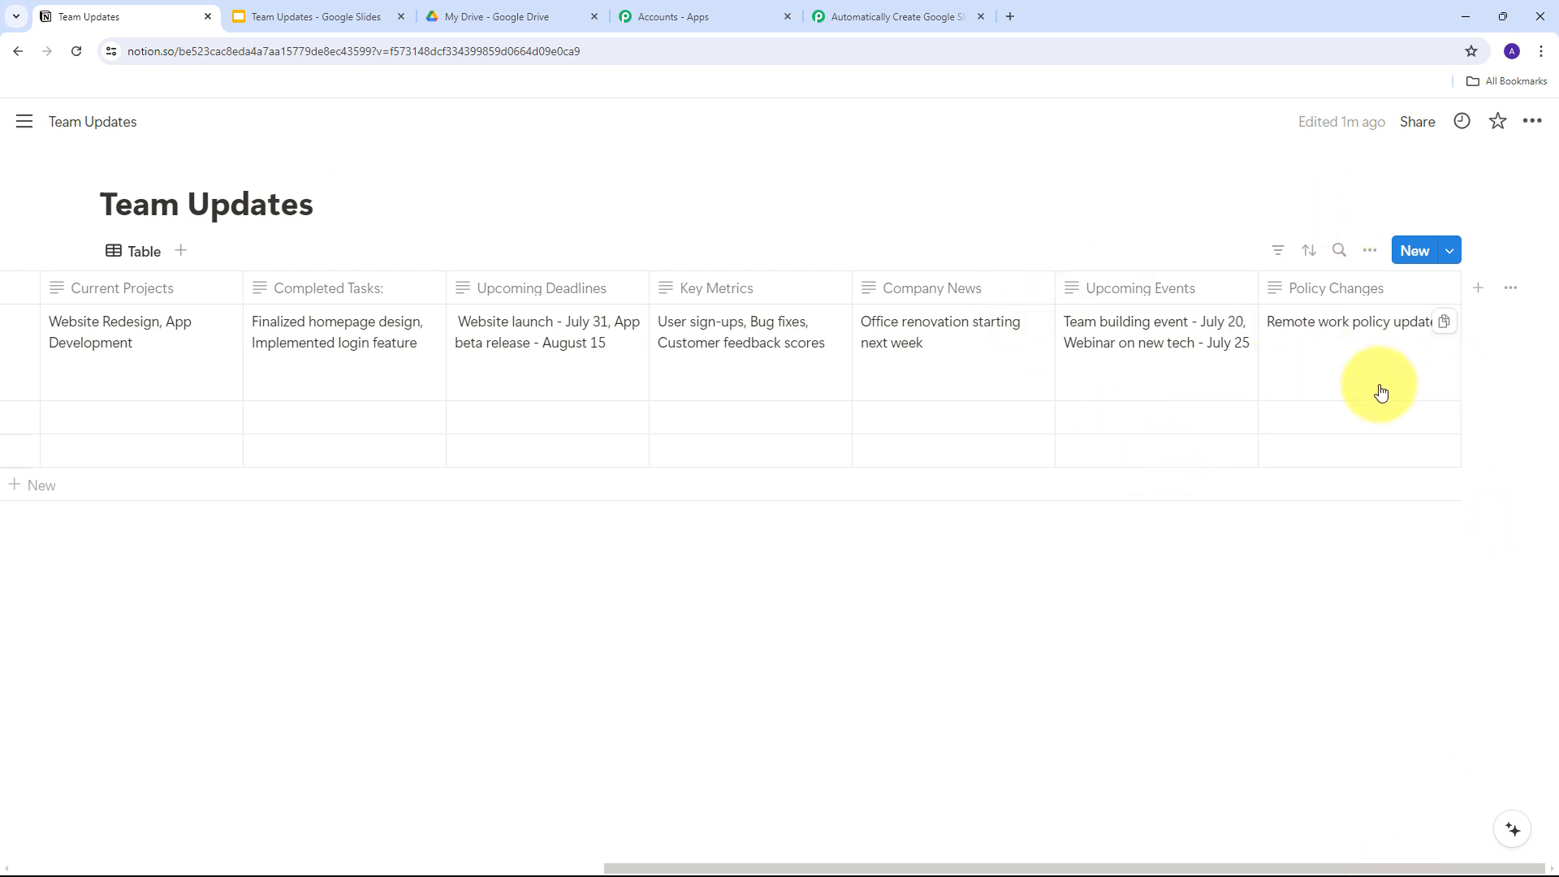
{"action": "left_click_drag", "start_coordinate": [820, 868], "coordinate": [244, 867]}
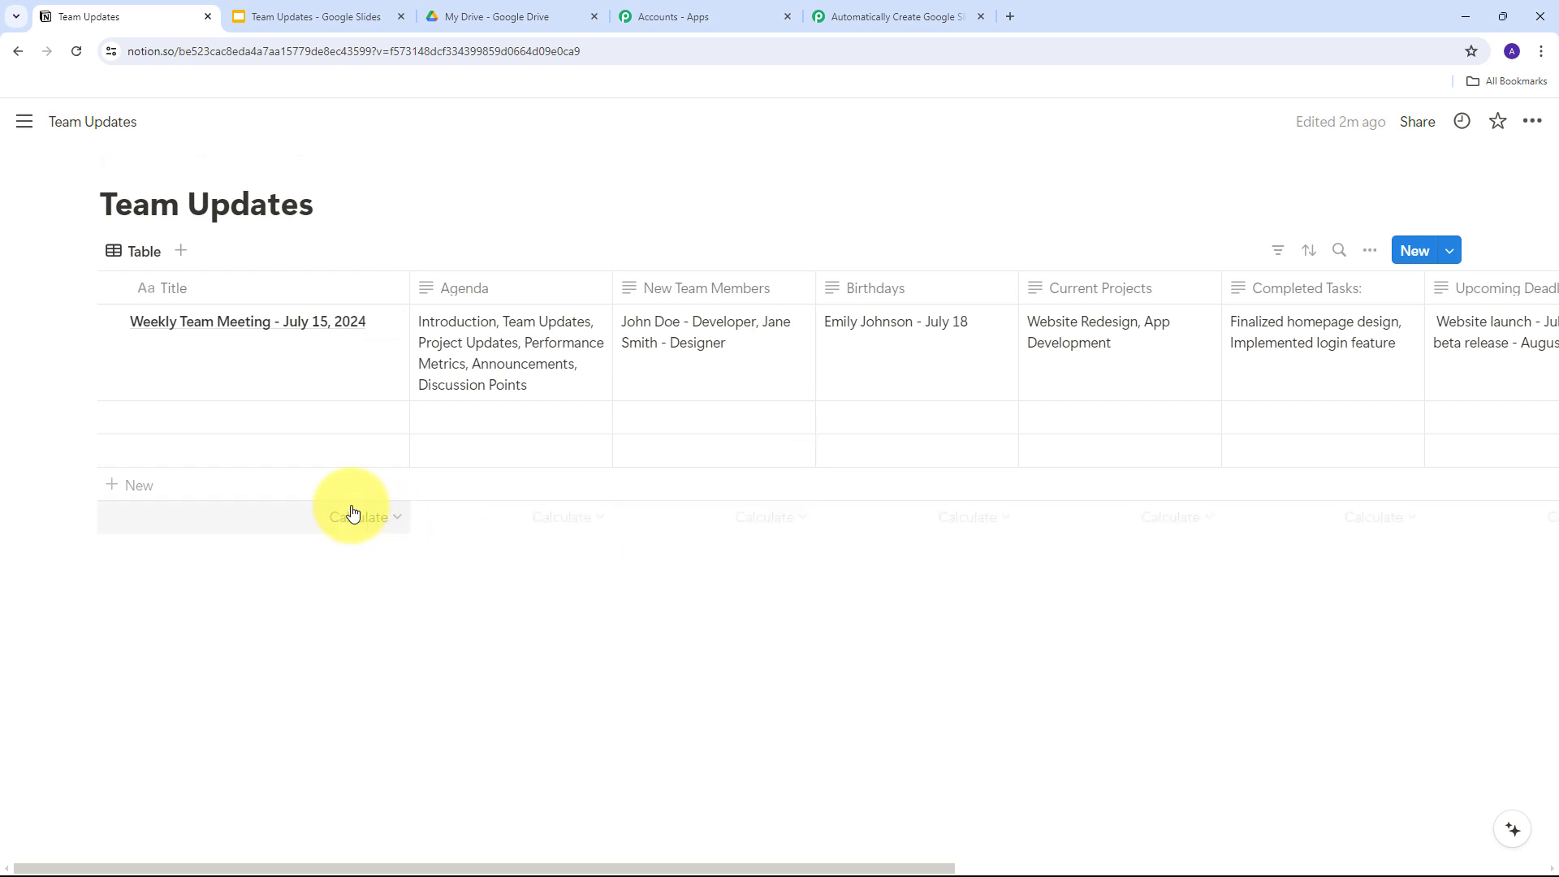
Return to the Pabbly Connect workflow, save the Notion trigger and send a test request
{"action": "left_click", "coordinate": [902, 6]}
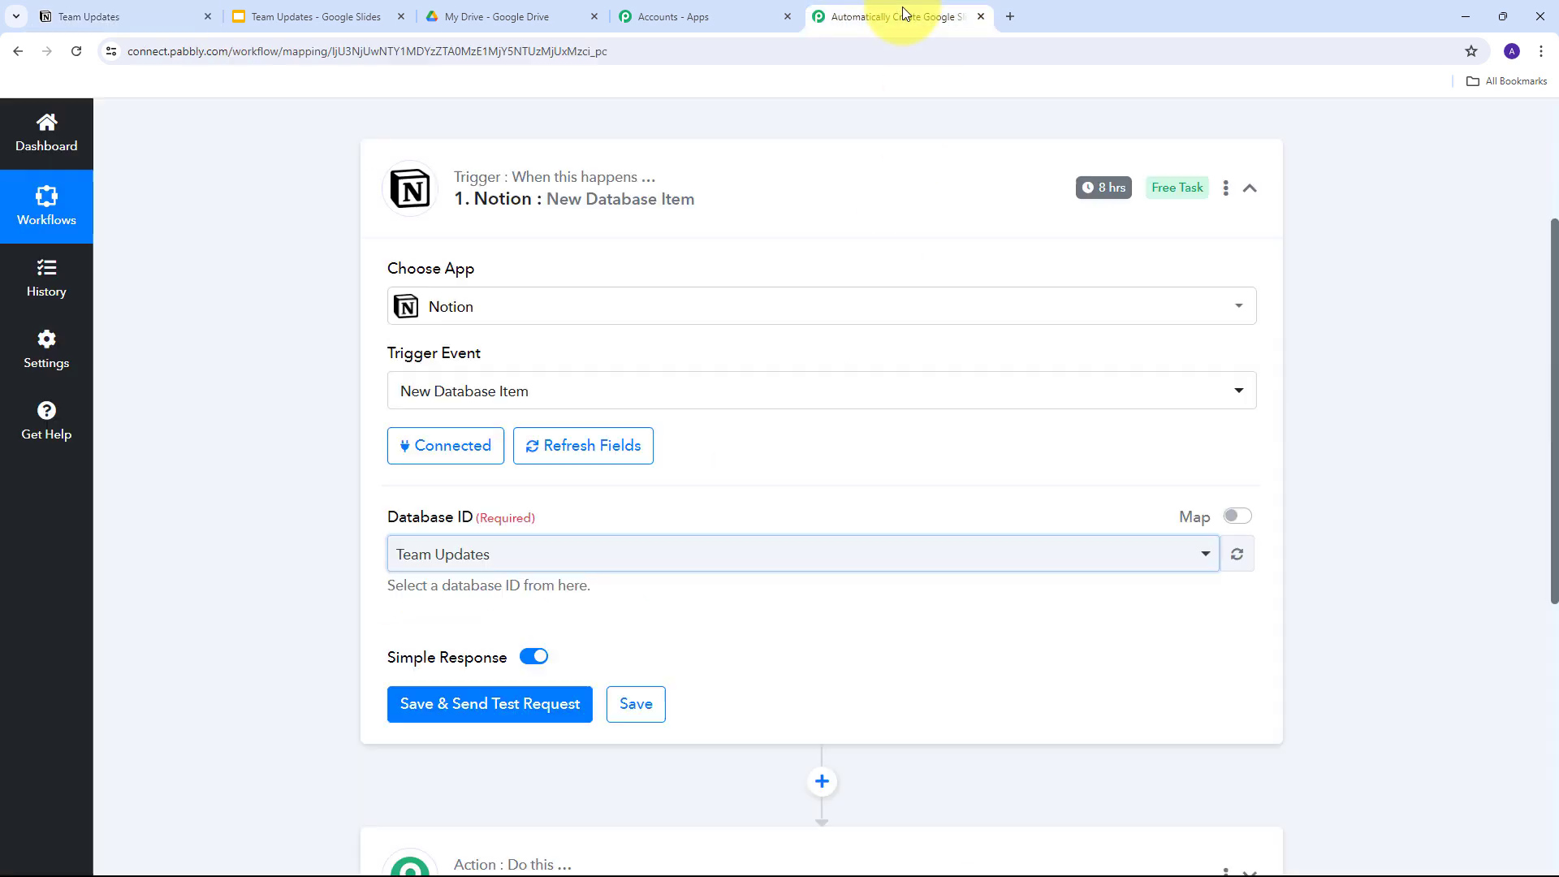
{"action": "scroll", "coordinate": [821, 577], "scroll_direction": "down", "scroll_amount": 2}
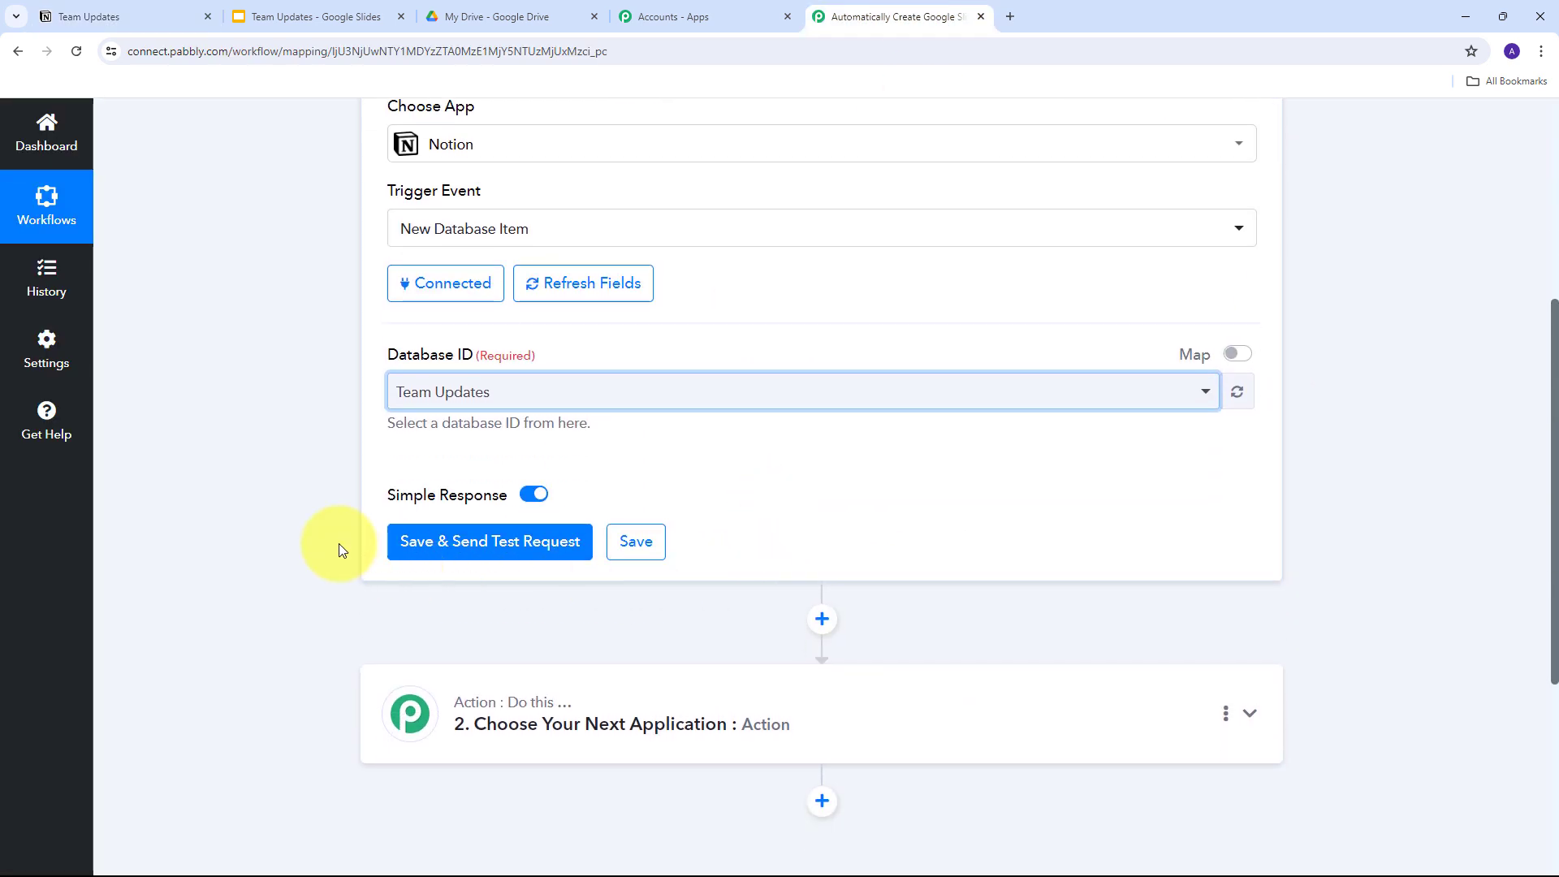
{"action": "left_click", "coordinate": [485, 549]}
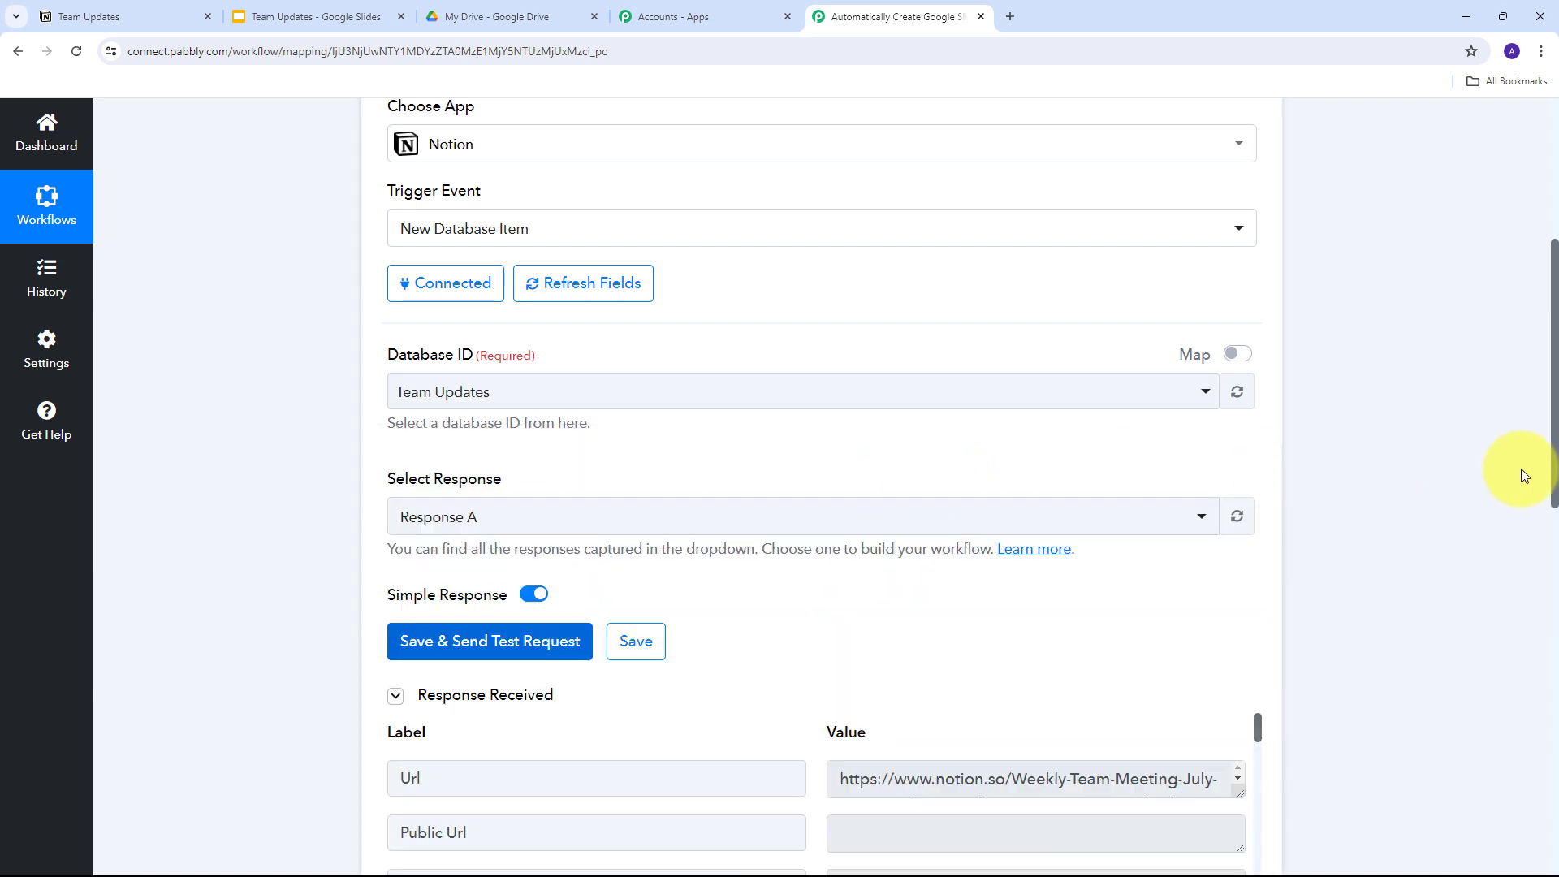
Examine the Upcoming Events and Title text content in the received Notion response, enlarging the value boxes to read them fully
{"action": "scroll", "coordinate": [1522, 469], "scroll_direction": "down", "scroll_amount": 5}
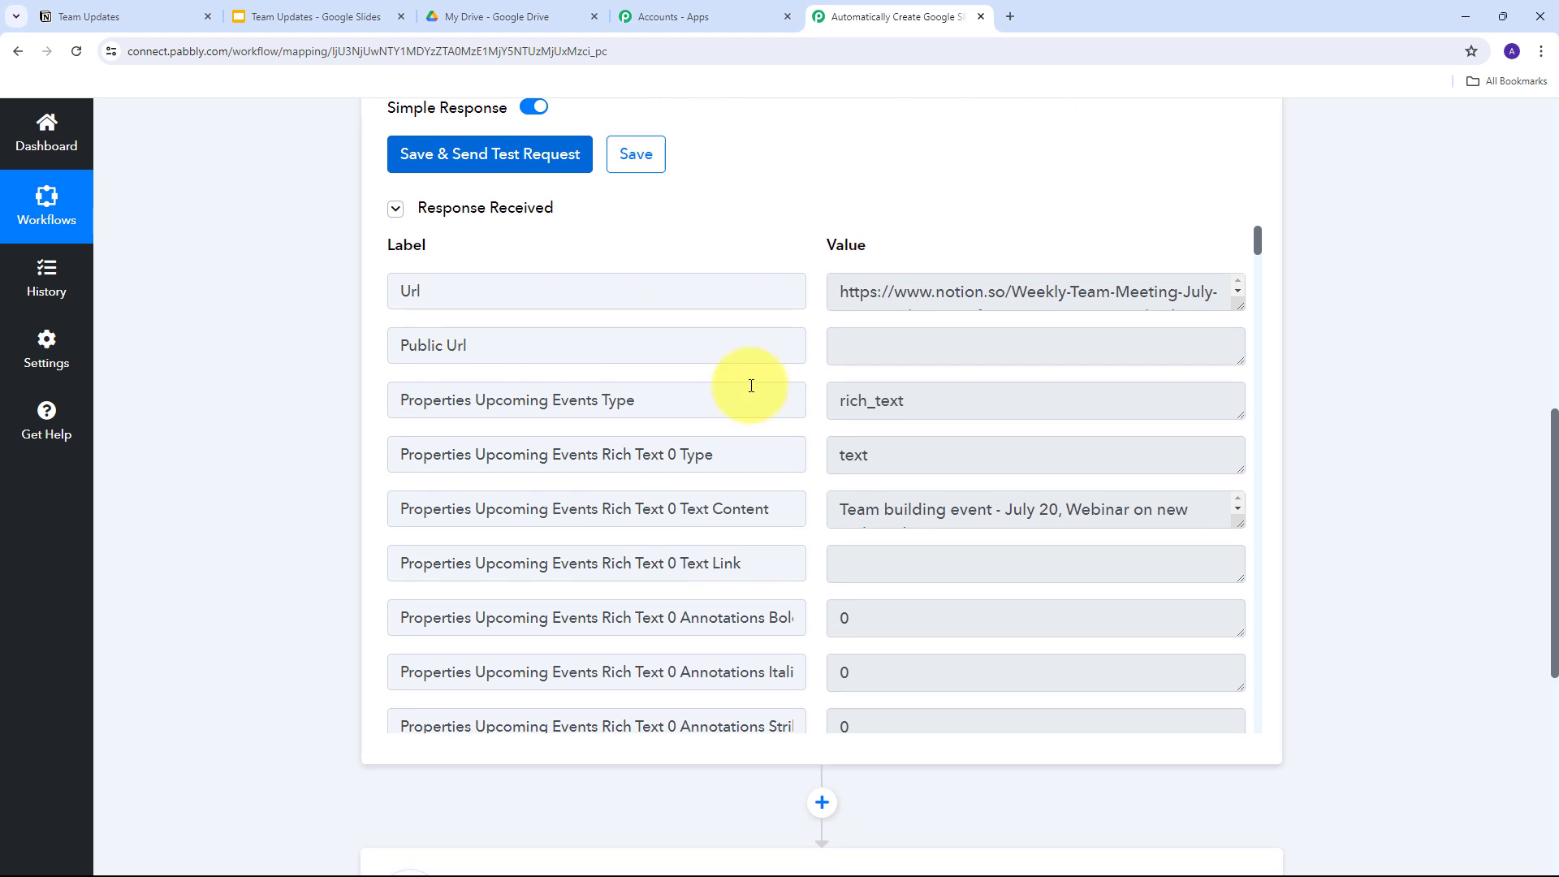
{"action": "scroll", "coordinate": [836, 406], "scroll_direction": "down", "scroll_amount": 2}
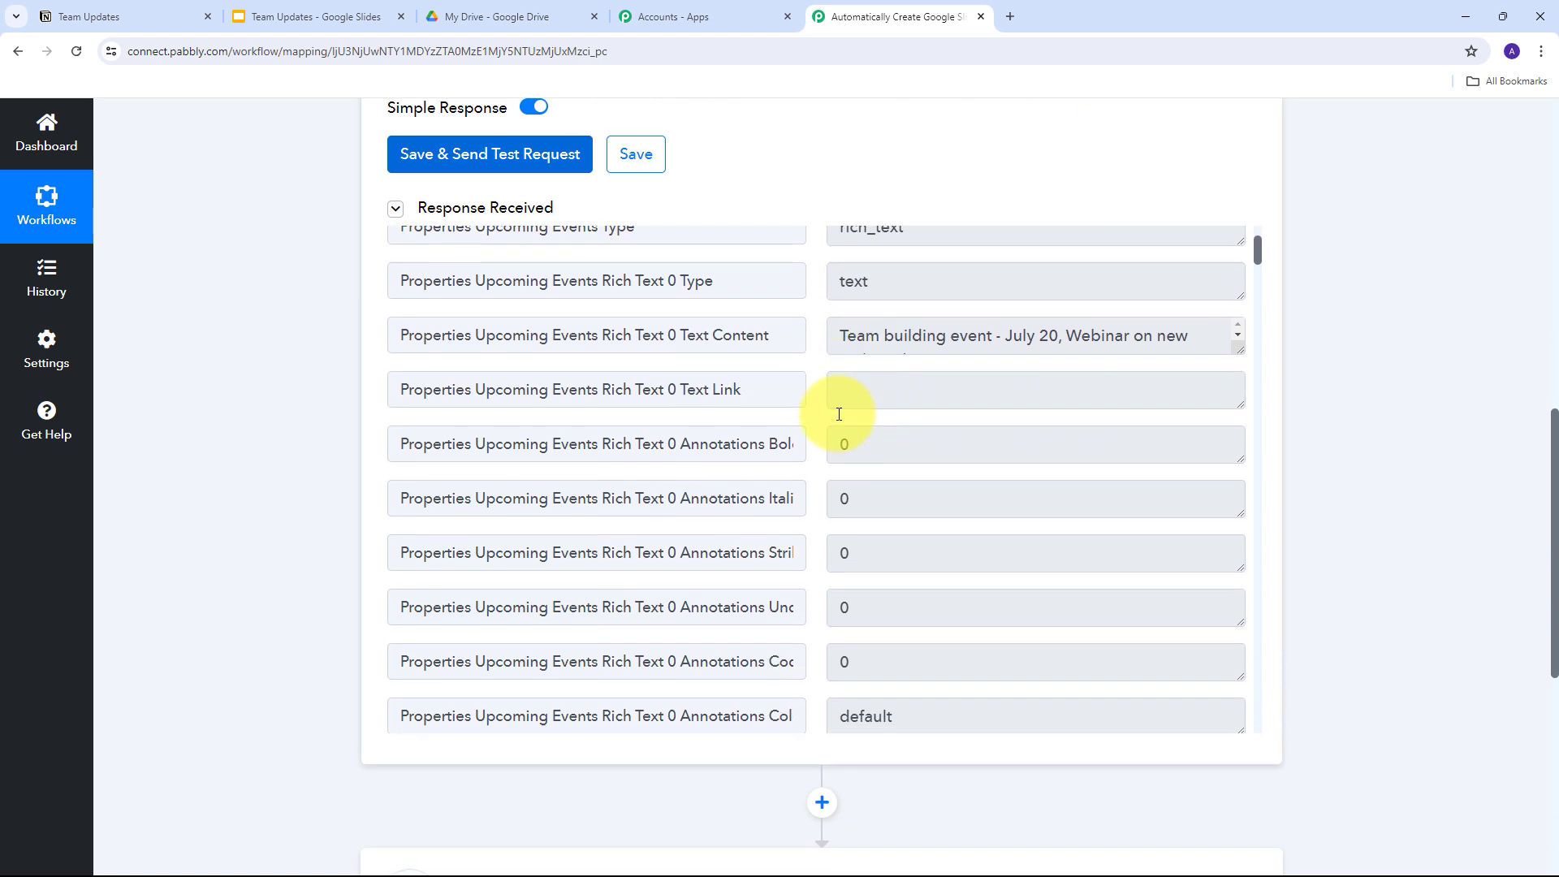
{"action": "scroll", "coordinate": [839, 414], "scroll_direction": "down", "scroll_amount": 3}
{"action": "scroll", "coordinate": [835, 411], "scroll_direction": "up", "scroll_amount": 5}
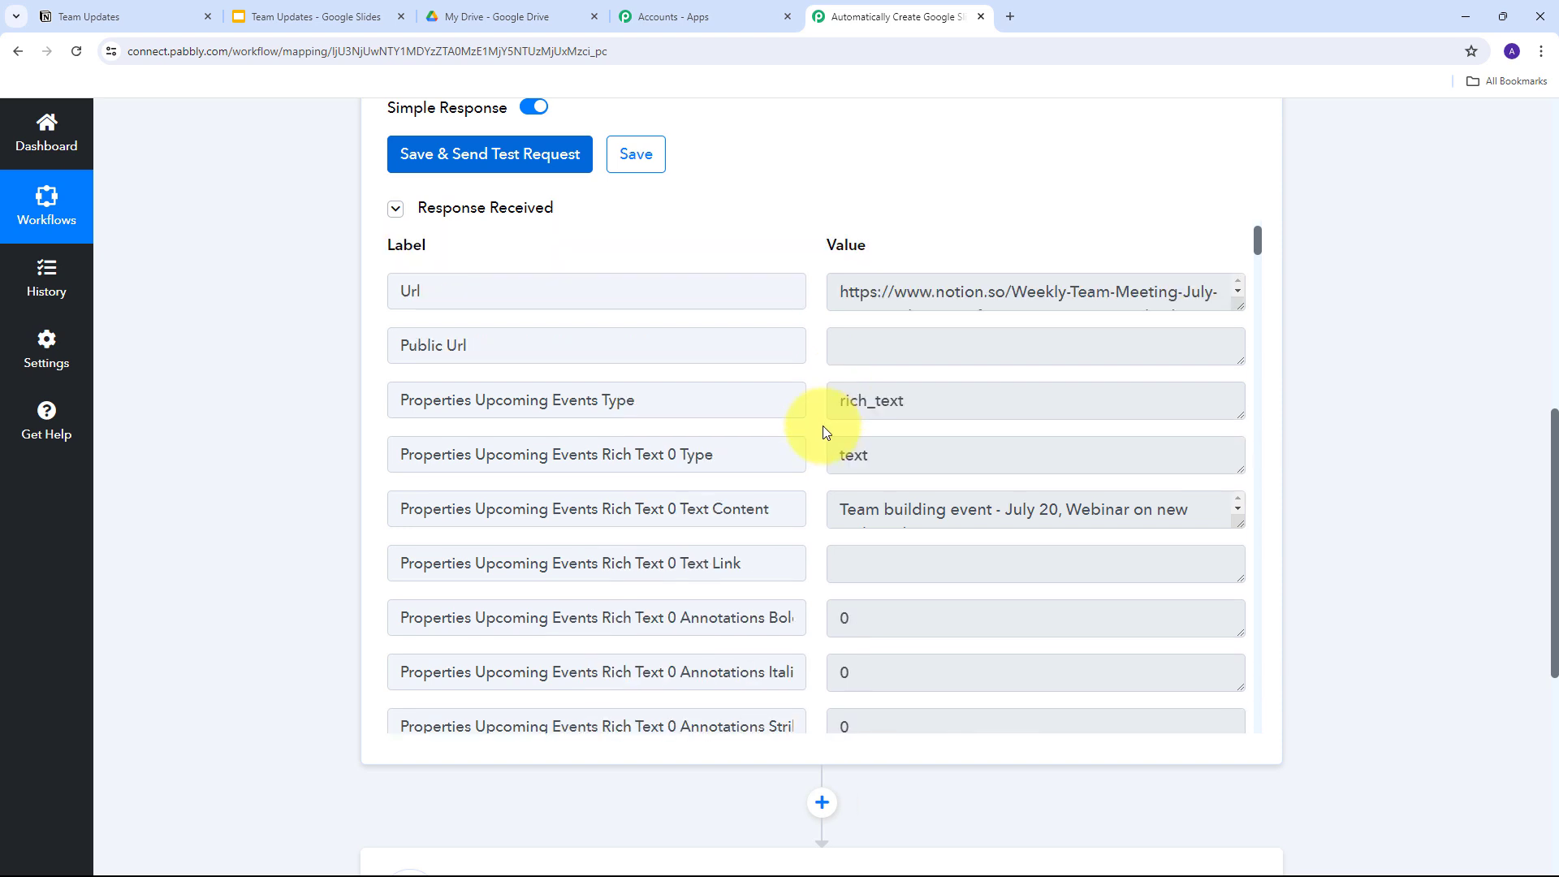
{"action": "left_click_drag", "start_coordinate": [1239, 524], "coordinate": [1234, 639]}
{"action": "left_click_drag", "start_coordinate": [1003, 552], "coordinate": [772, 487]}
{"action": "scroll", "coordinate": [781, 483], "scroll_direction": "down", "scroll_amount": 5}
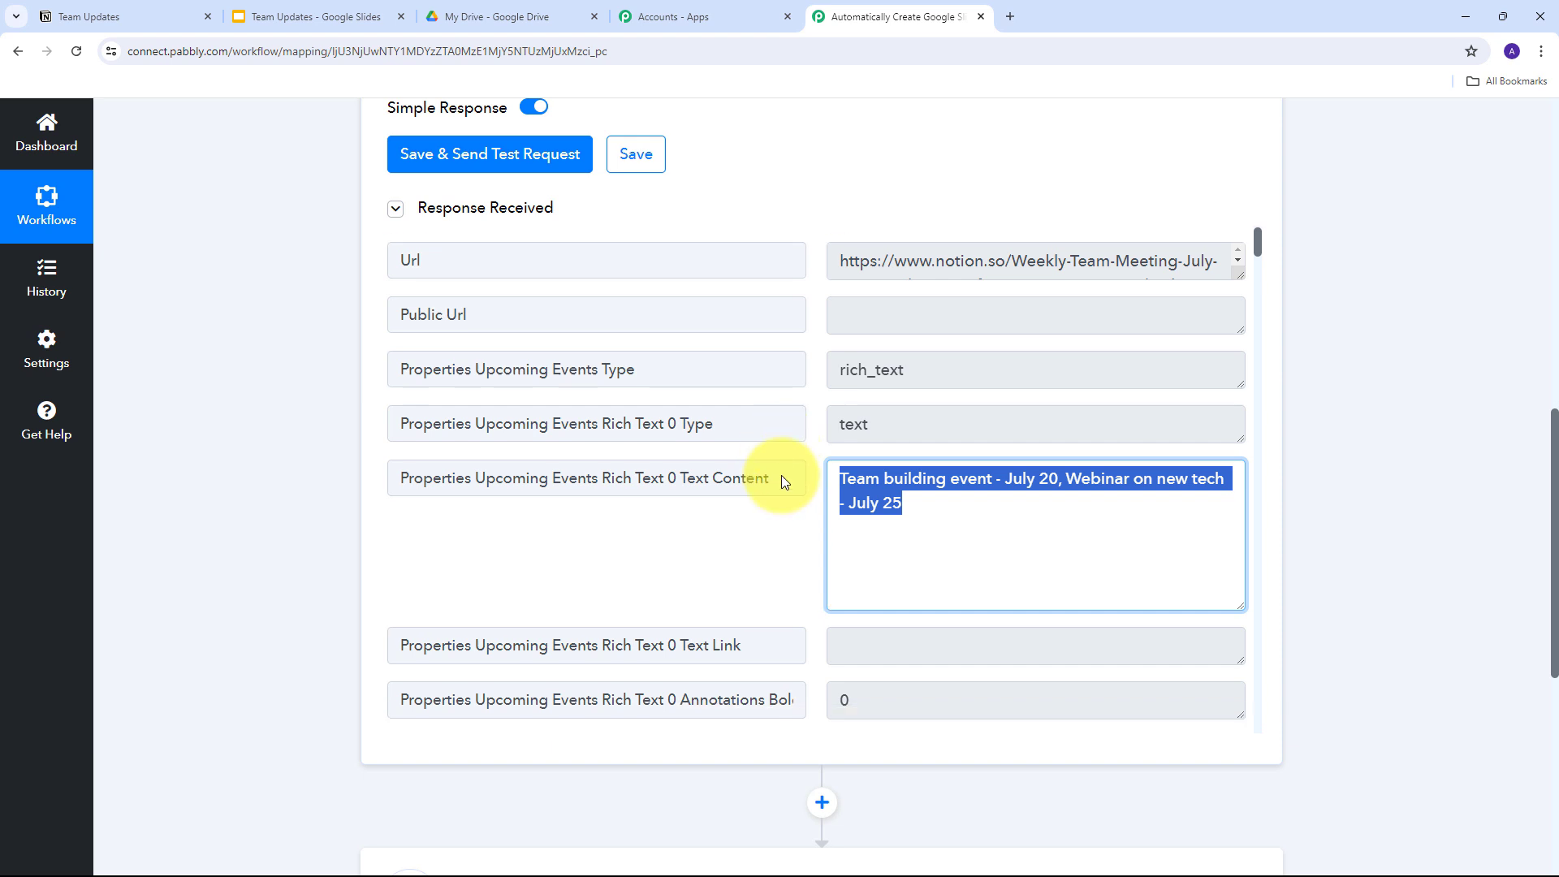
{"action": "left_click_drag", "start_coordinate": [1245, 373], "coordinate": [1240, 536]}
{"action": "scroll", "coordinate": [787, 418], "scroll_direction": "down", "scroll_amount": 5}
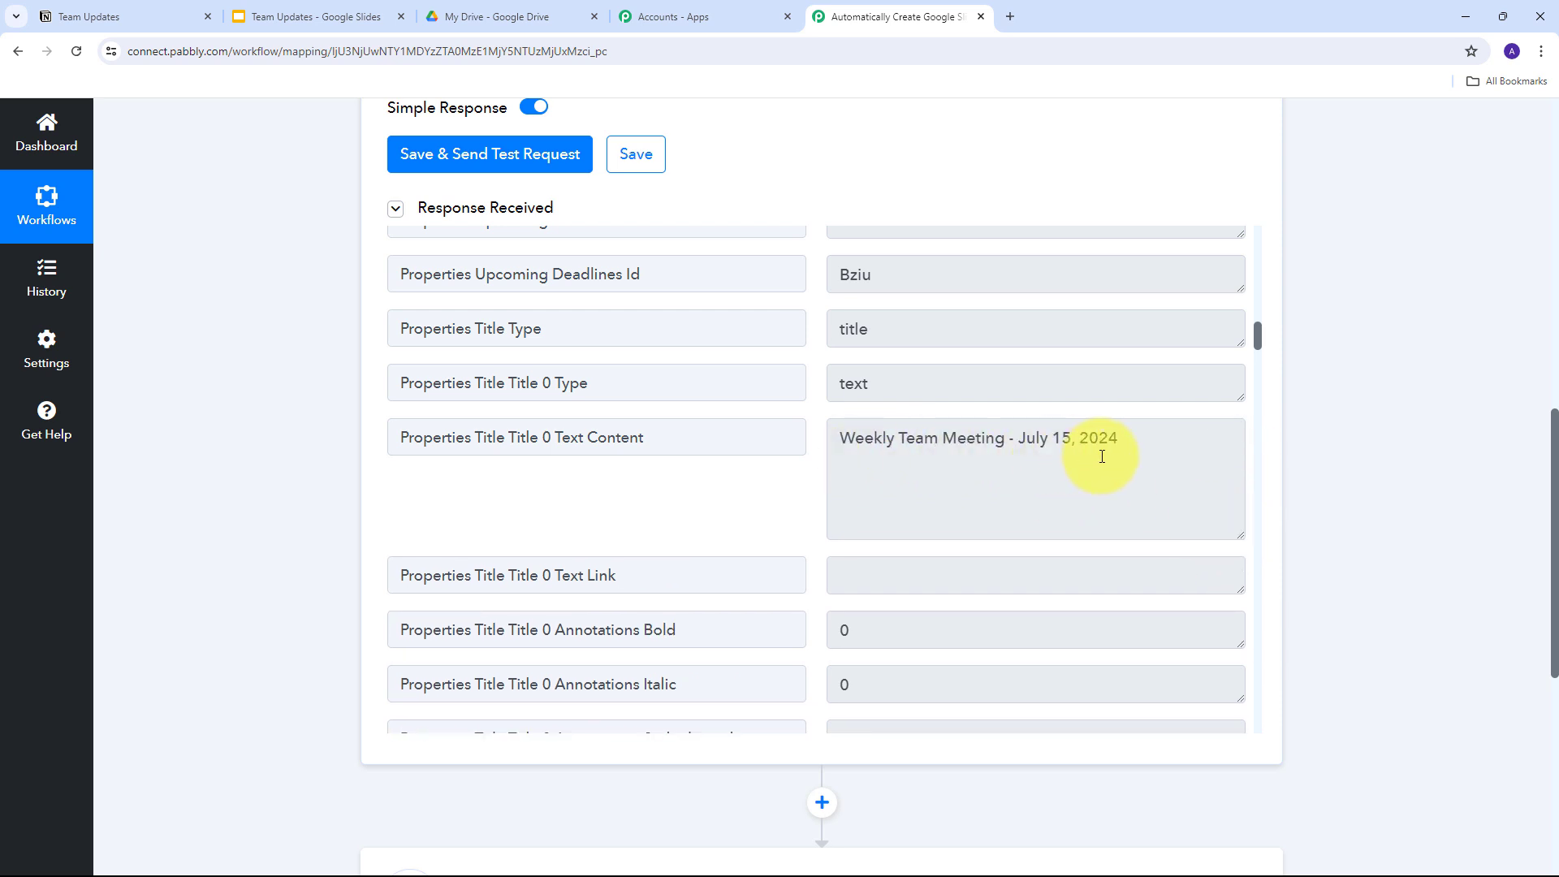
Check the response's text content for Policy Changes, New Team Members, Key Metrics, Current Projects and Completed Tasks
{"action": "scroll", "coordinate": [668, 550], "scroll_direction": "down", "scroll_amount": 9}
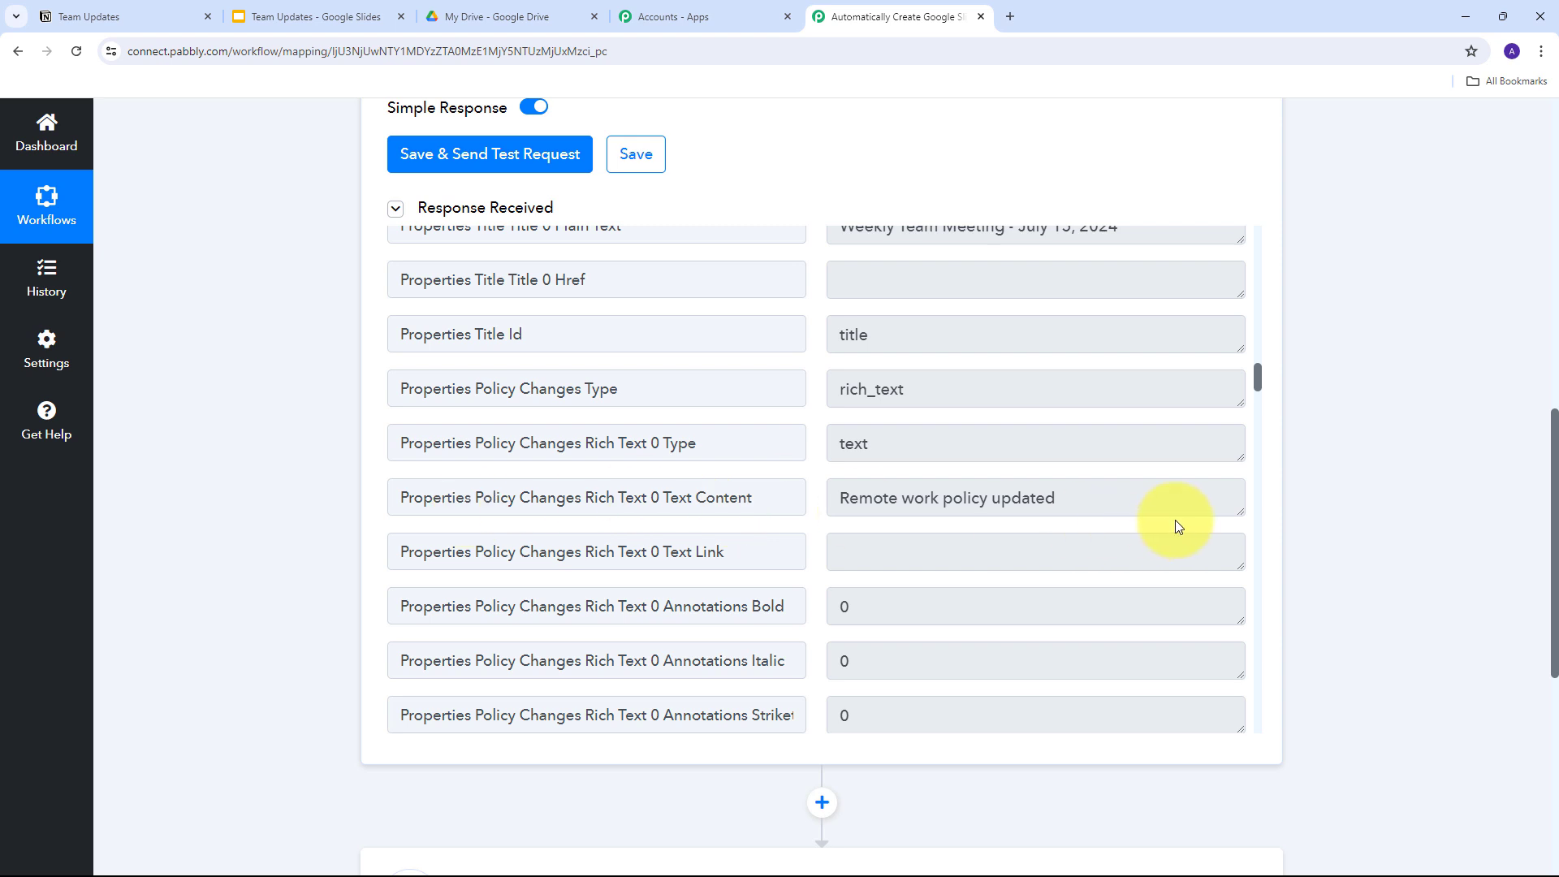
{"action": "left_click_drag", "start_coordinate": [1241, 510], "coordinate": [1240, 549]}
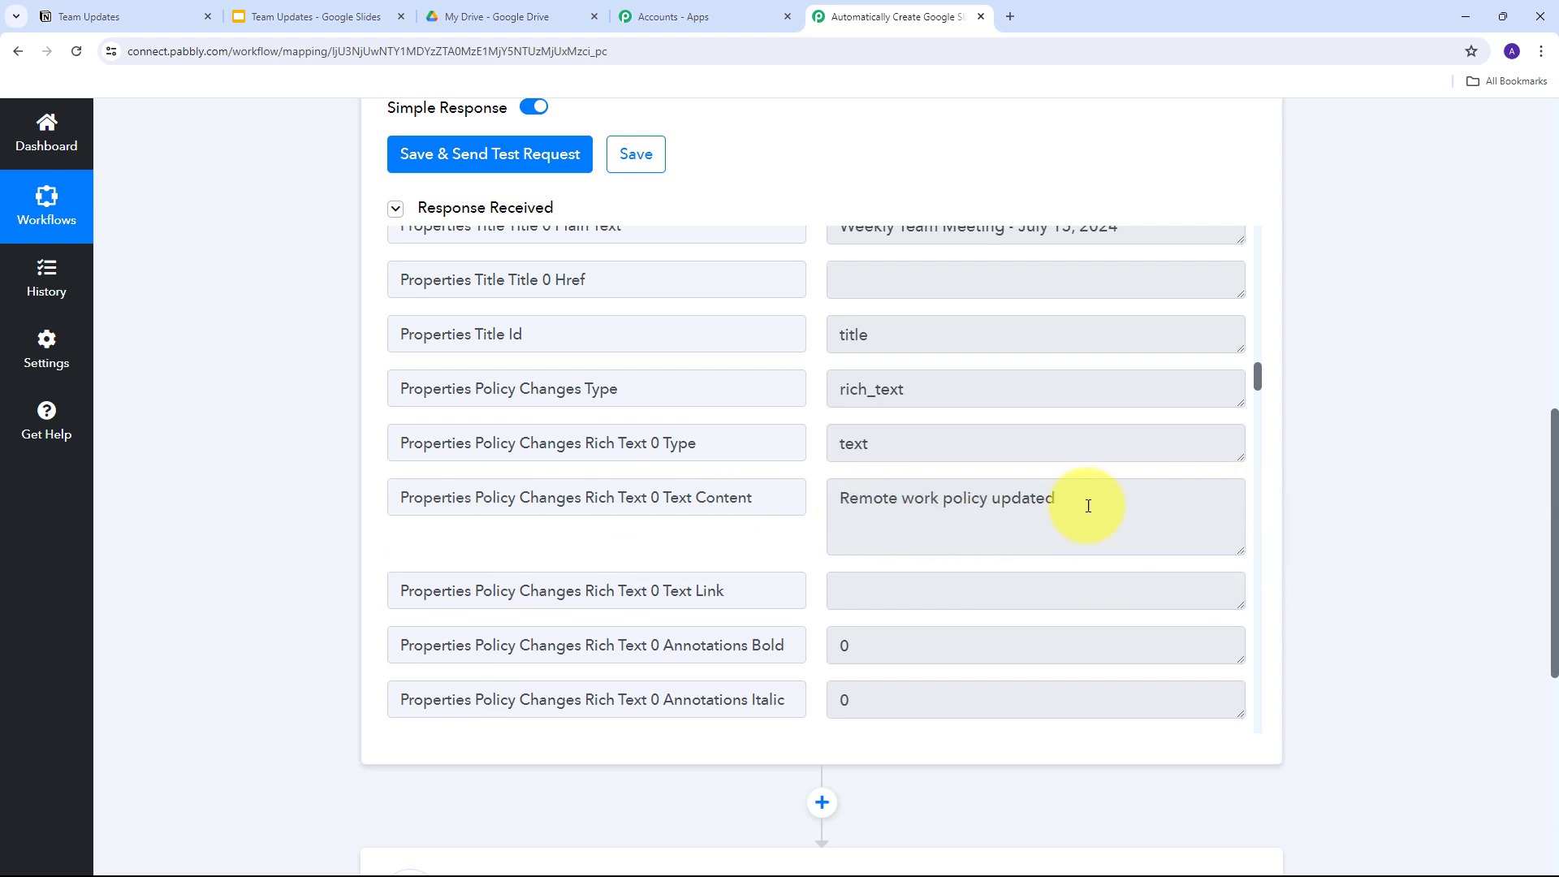
{"action": "scroll", "coordinate": [846, 469], "scroll_direction": "down", "scroll_amount": 9}
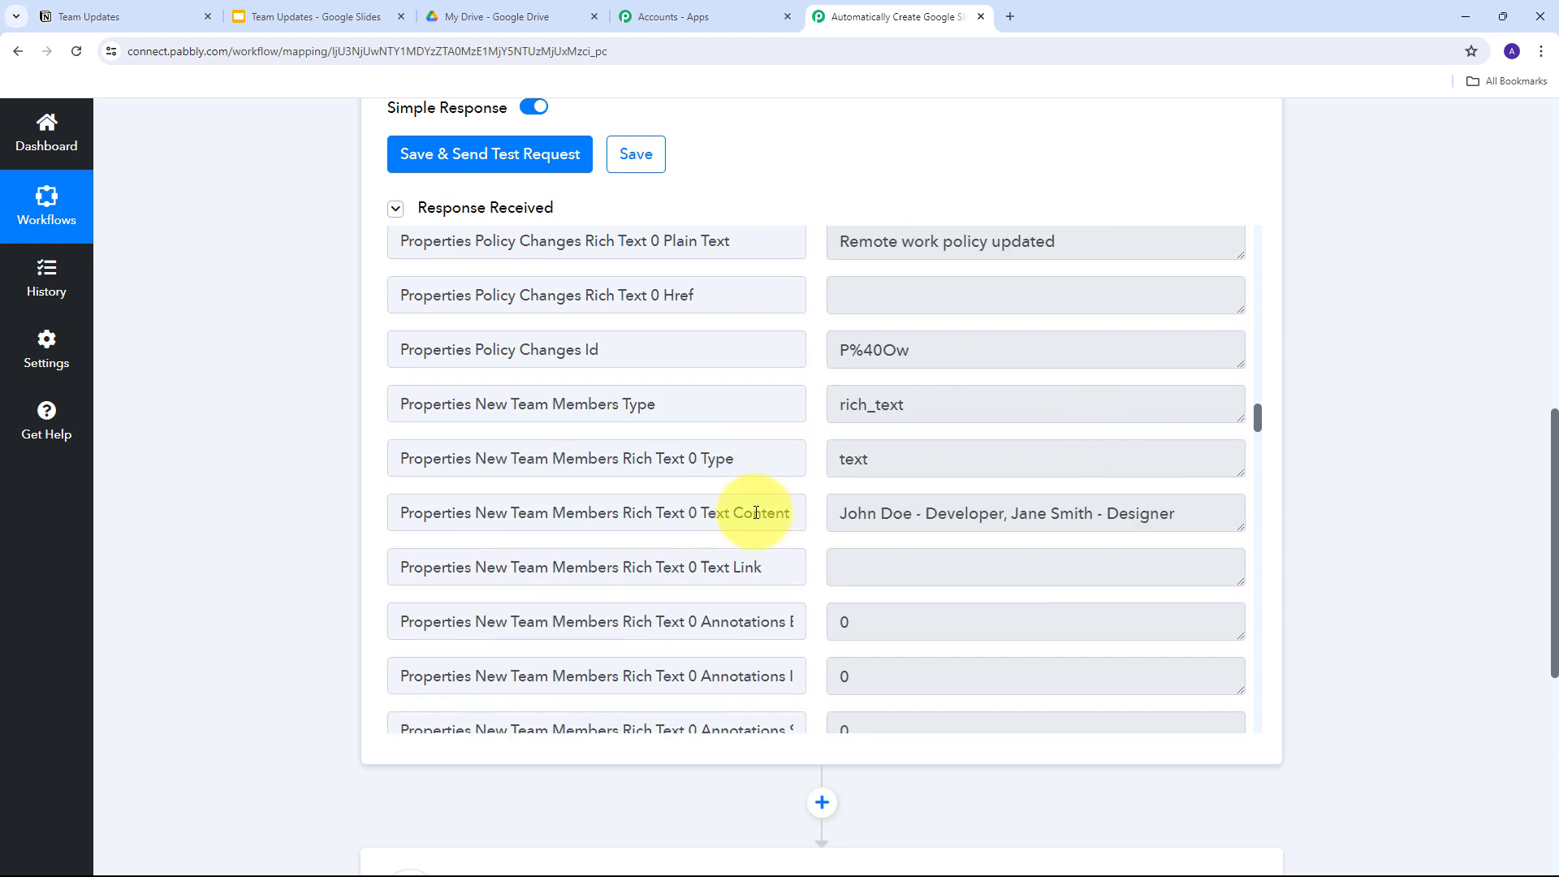
{"action": "scroll", "coordinate": [756, 512], "scroll_direction": "down", "scroll_amount": 9}
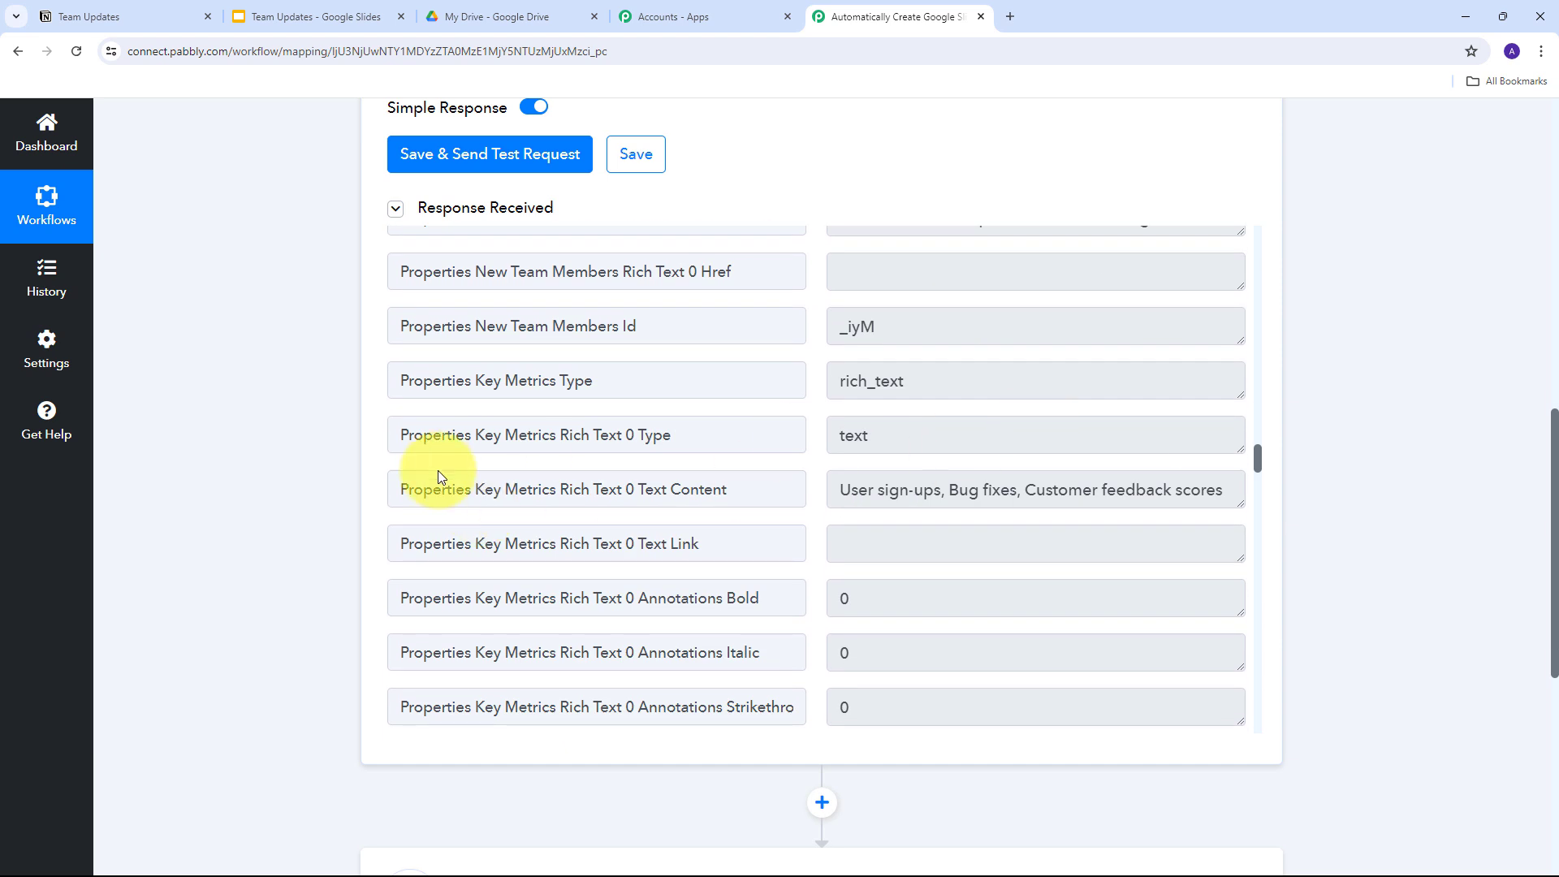
{"action": "scroll", "coordinate": [1056, 463], "scroll_direction": "down", "scroll_amount": 9}
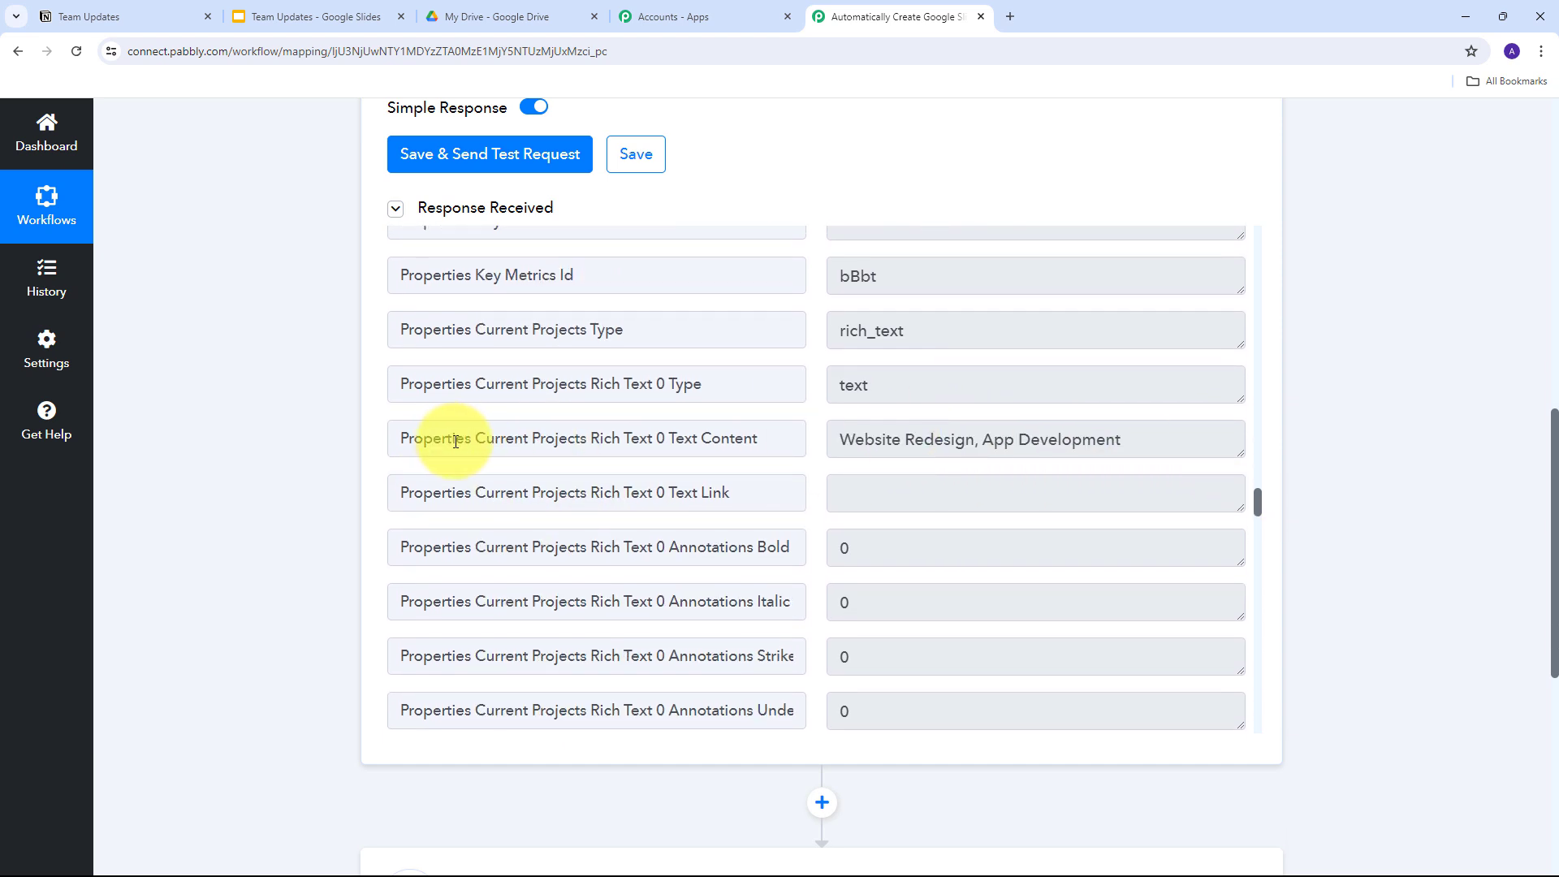
{"action": "left_click", "coordinate": [932, 443]}
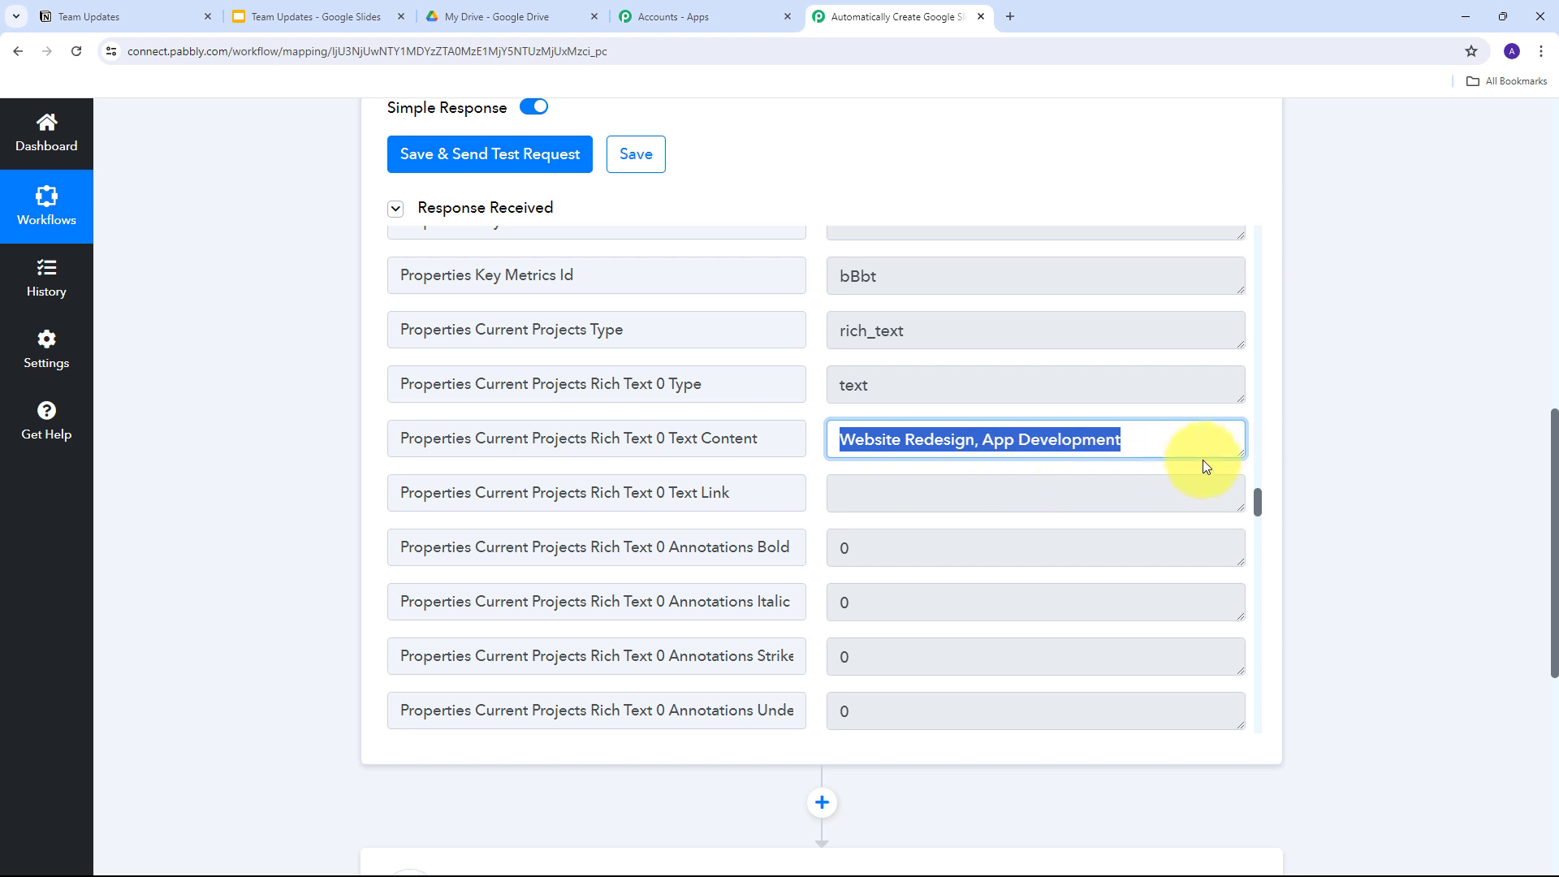
{"action": "scroll", "coordinate": [1015, 479], "scroll_direction": "down", "scroll_amount": 6}
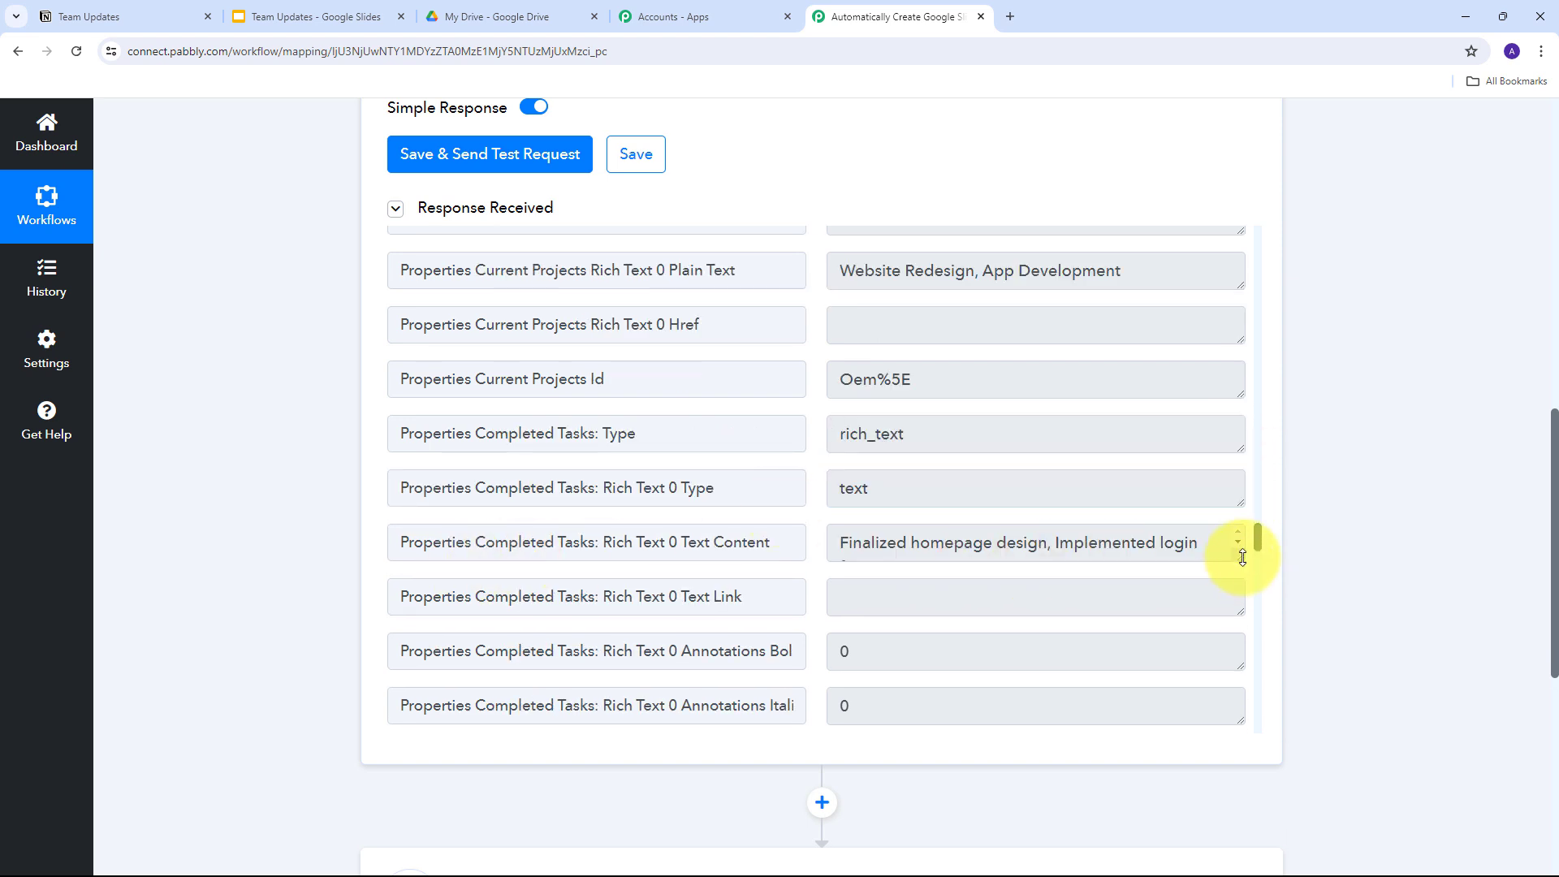
{"action": "left_click_drag", "start_coordinate": [1242, 558], "coordinate": [1243, 637]}
{"action": "left_click_drag", "start_coordinate": [1016, 584], "coordinate": [844, 546]}
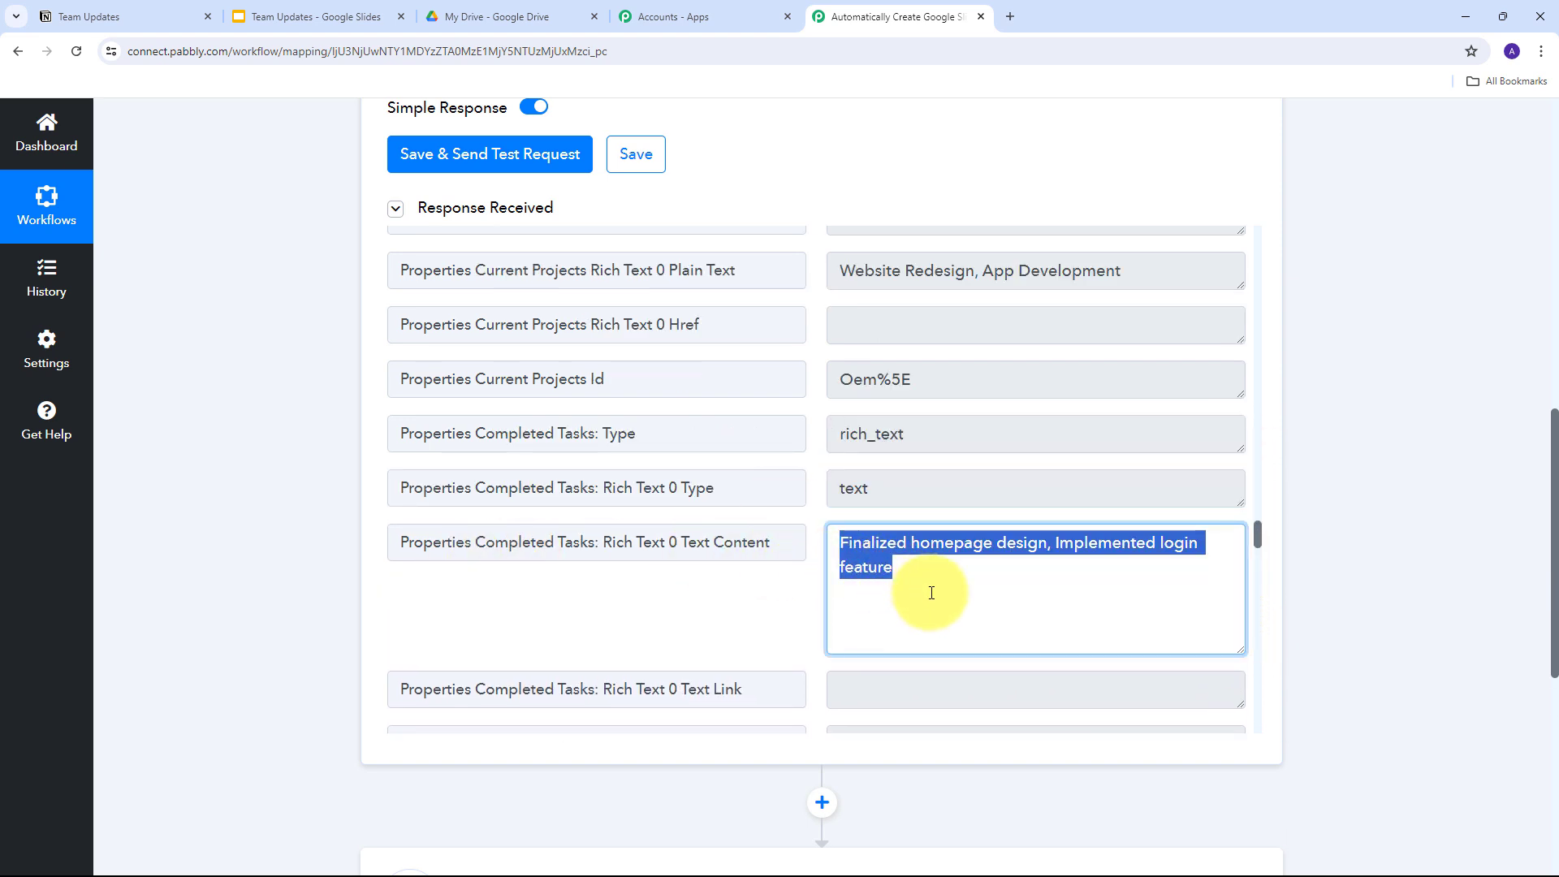
Check the Company News and Birthdays values in the received Notion response, enlarging the Company News text content box
{"action": "scroll", "coordinate": [931, 593], "scroll_direction": "down", "scroll_amount": 8}
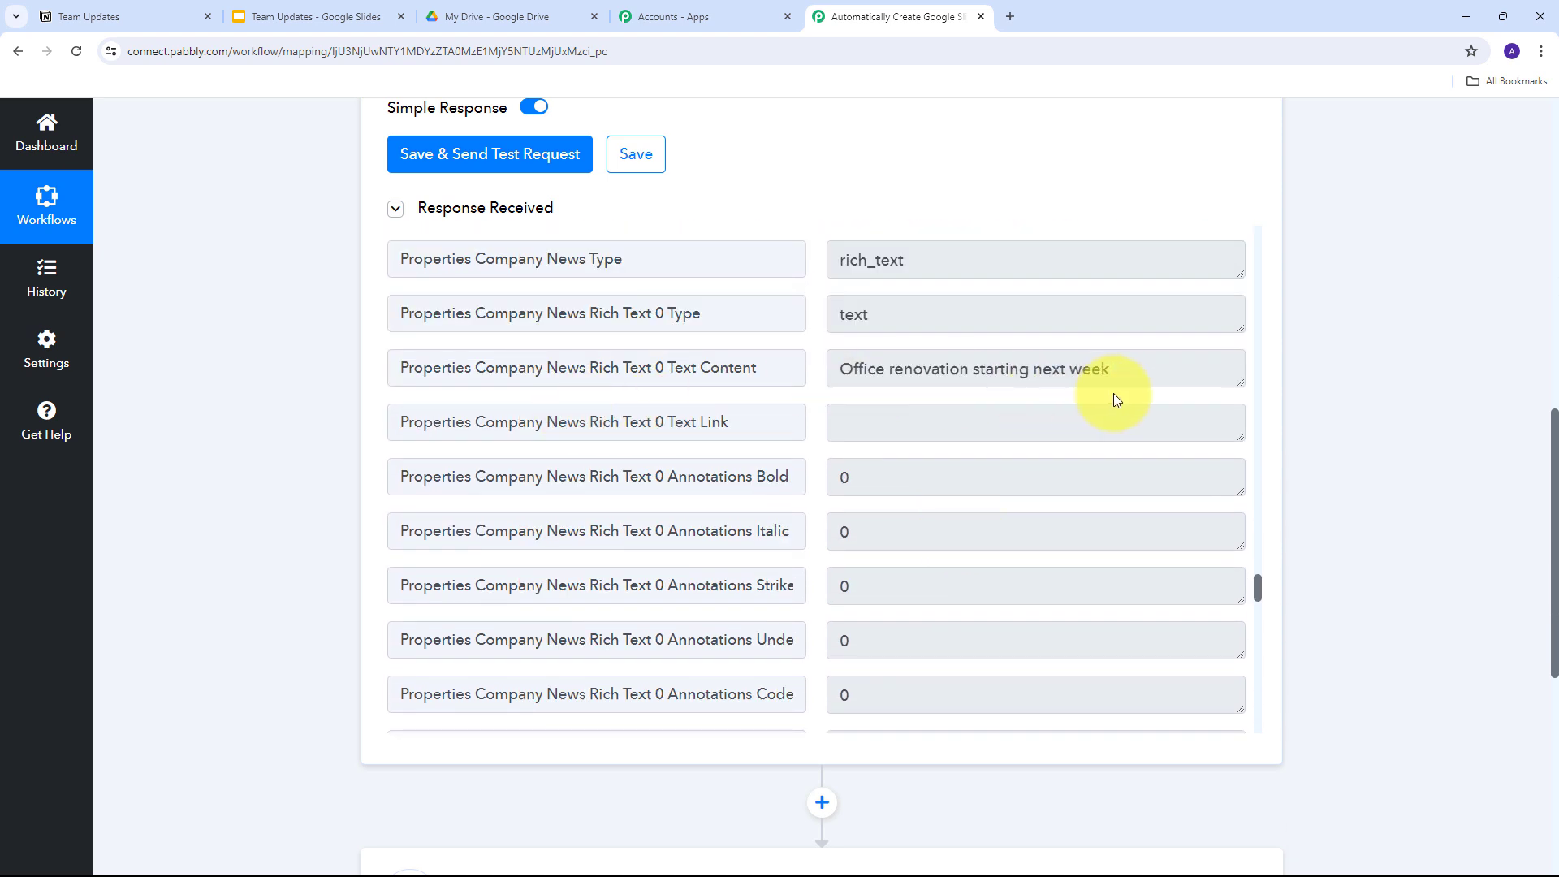
{"action": "left_click_drag", "start_coordinate": [1241, 382], "coordinate": [1044, 449]}
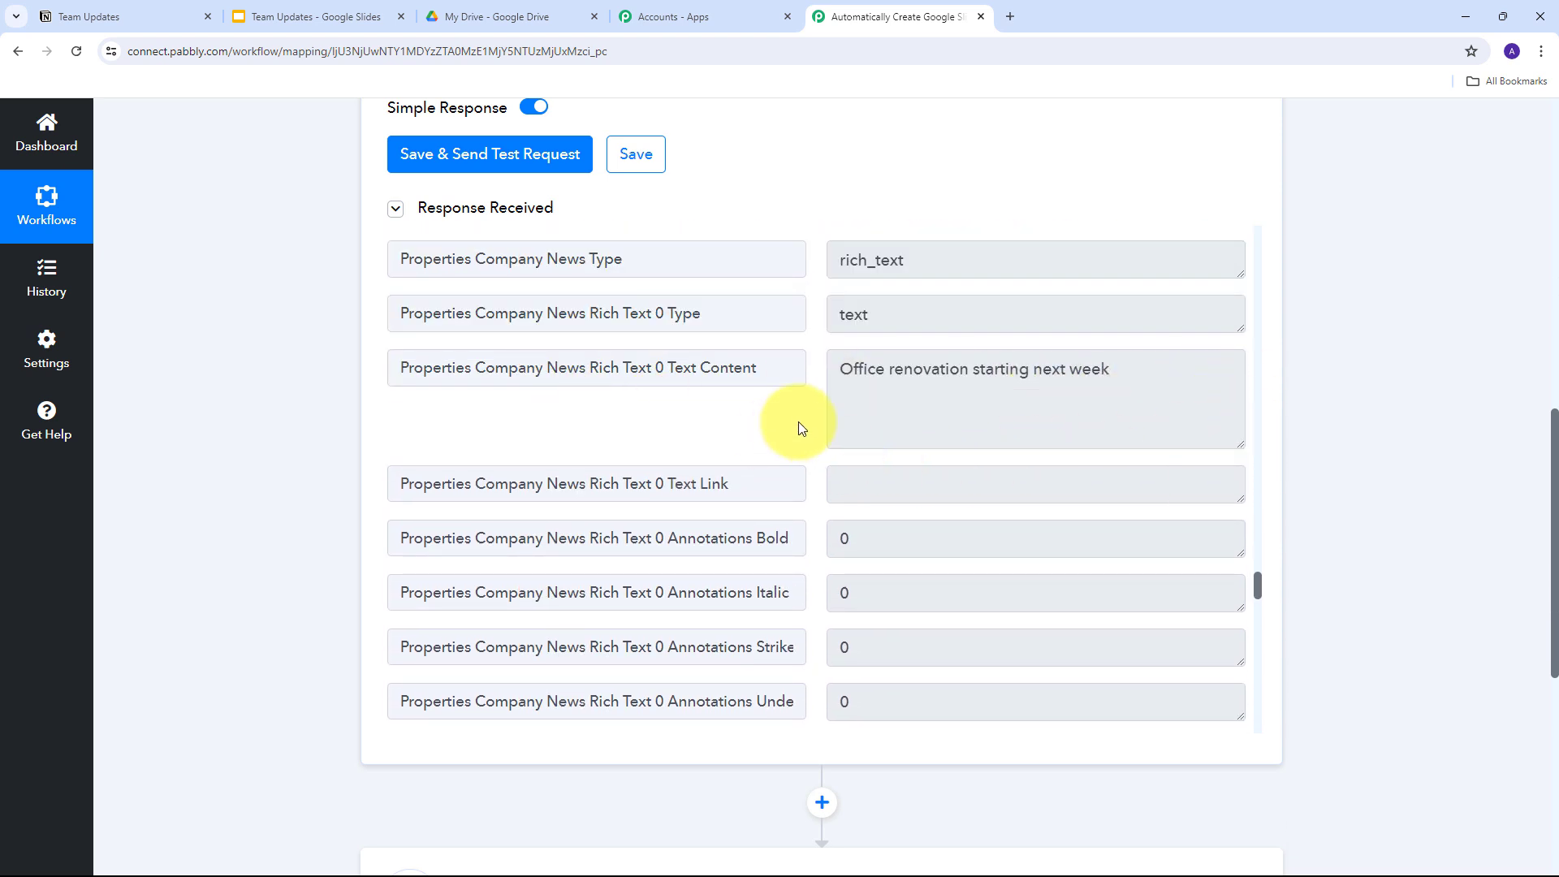
{"action": "scroll", "coordinate": [797, 422], "scroll_direction": "down", "scroll_amount": 10}
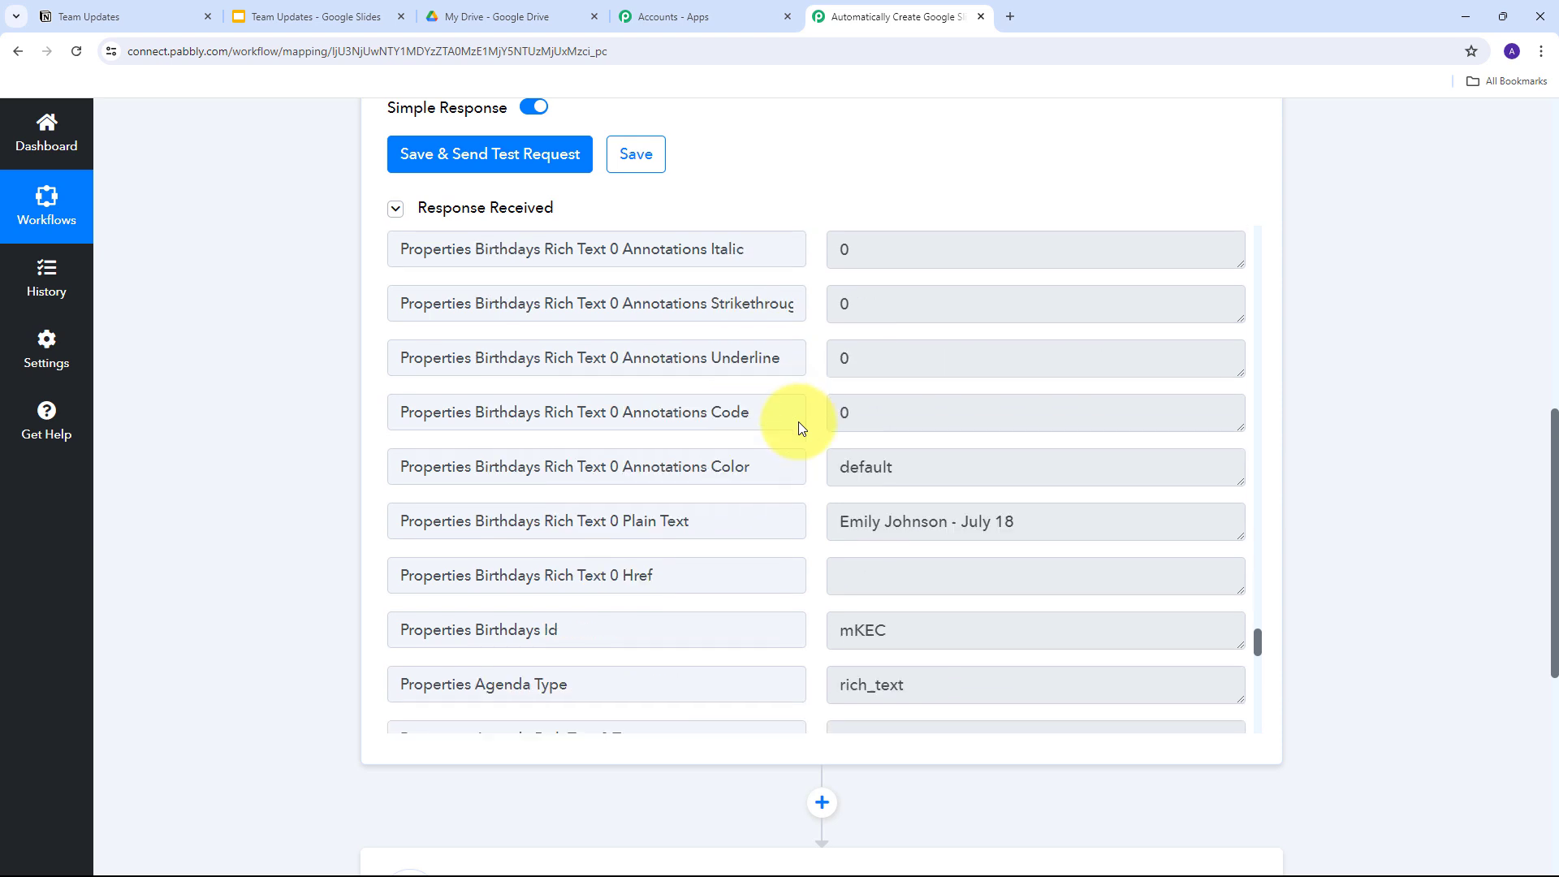
{"action": "scroll", "coordinate": [798, 422], "scroll_direction": "up", "scroll_amount": 8}
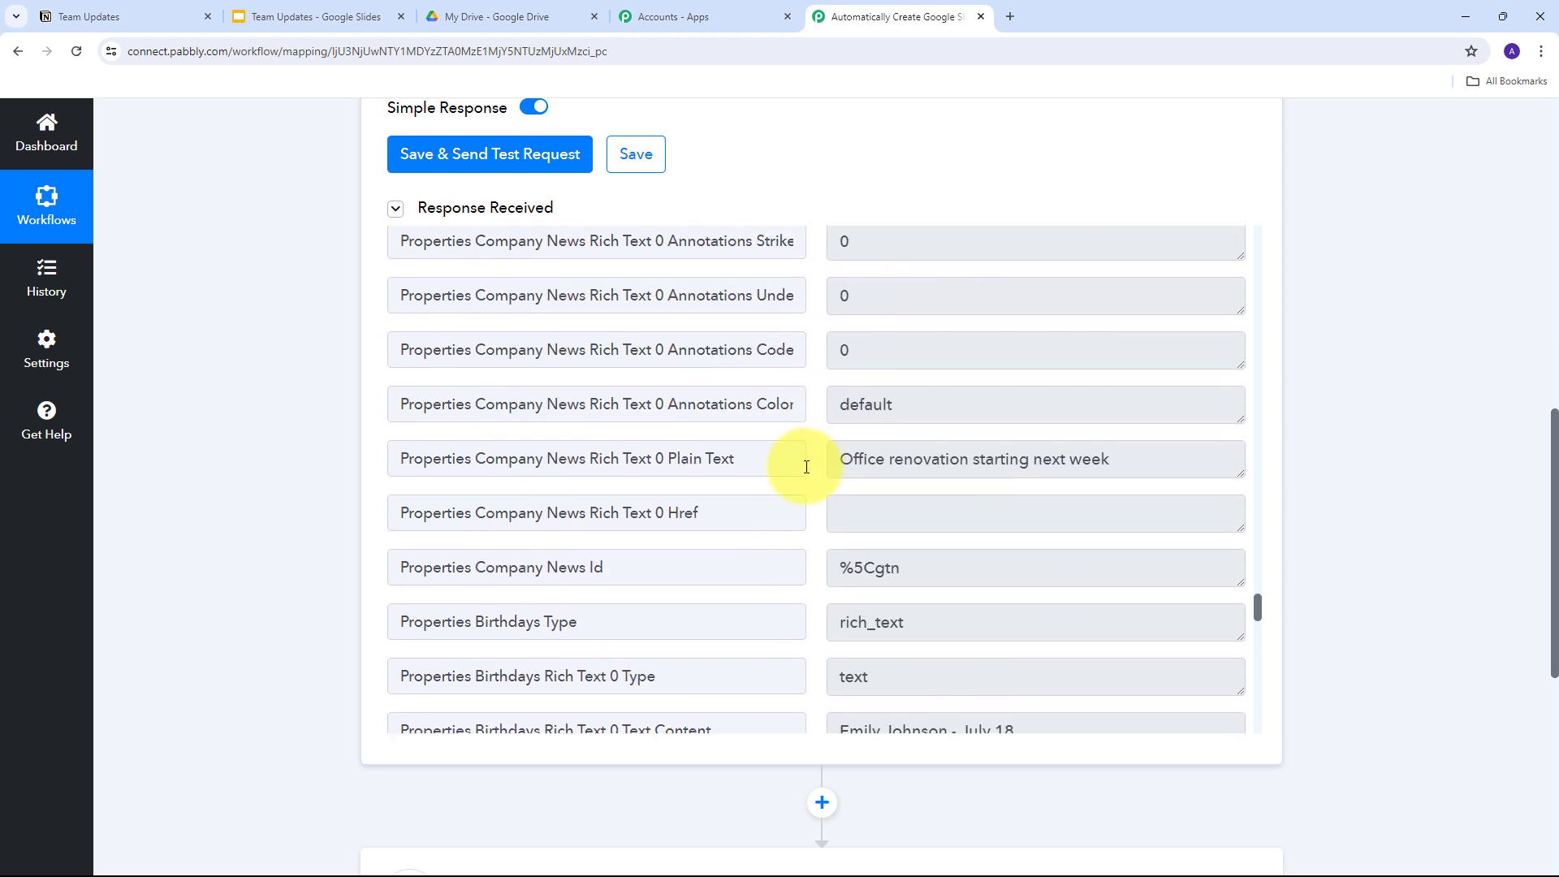
{"action": "scroll", "coordinate": [1330, 450], "scroll_direction": "up", "scroll_amount": 1}
Review the Notion trigger's settings, then examine the remaining response fields from Birthdays through Agenda to the page Id
{"action": "scroll", "coordinate": [1330, 449], "scroll_direction": "up", "scroll_amount": 10}
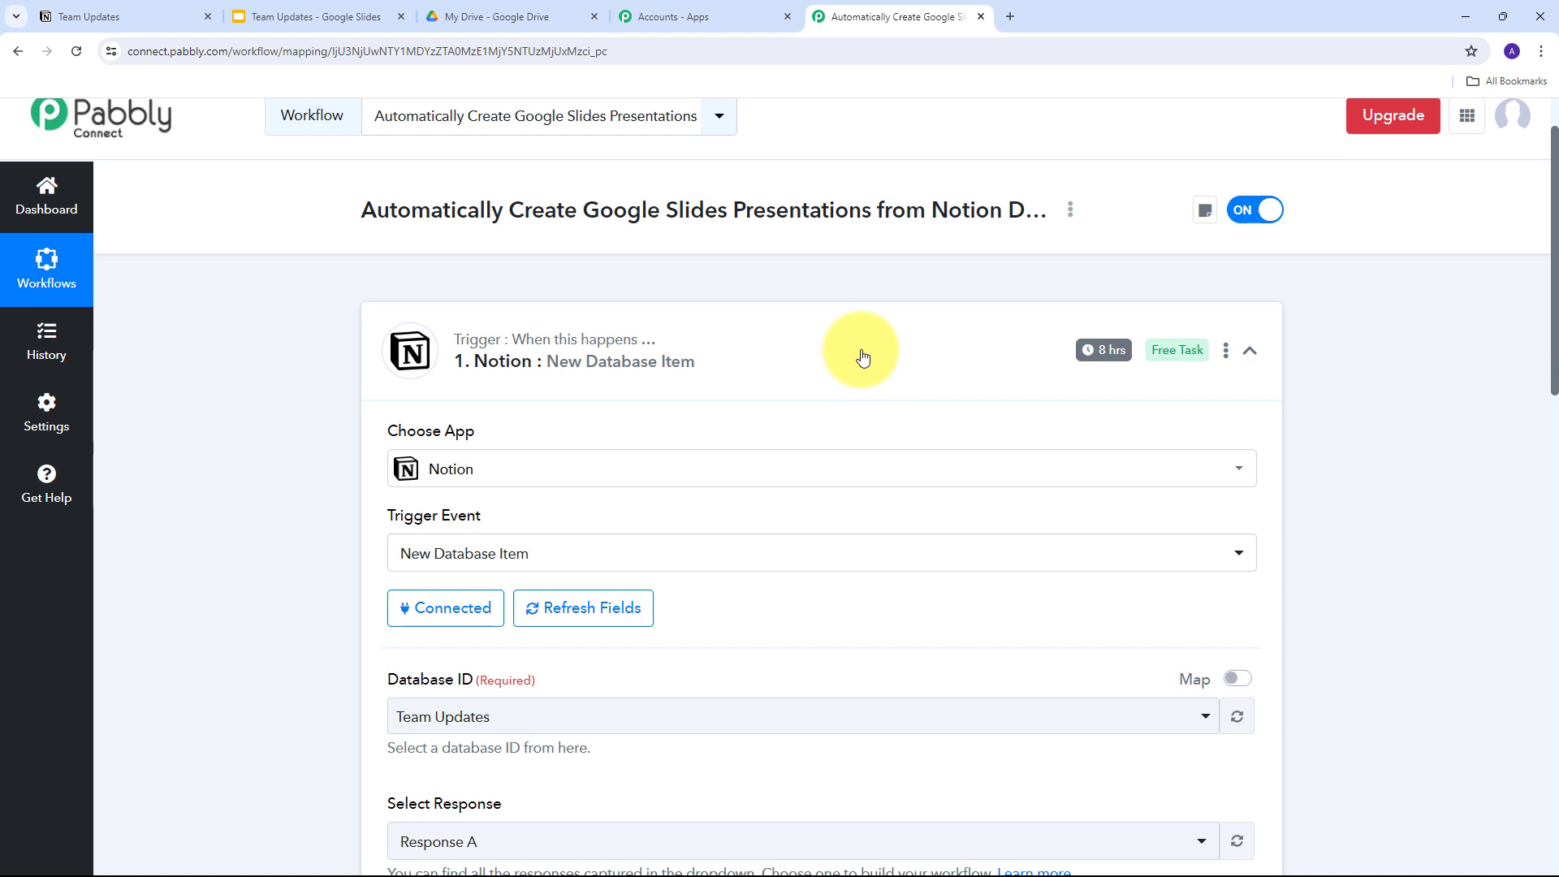
{"action": "scroll", "coordinate": [859, 351], "scroll_direction": "down", "scroll_amount": 1}
{"action": "scroll", "coordinate": [833, 309], "scroll_direction": "down", "scroll_amount": 3}
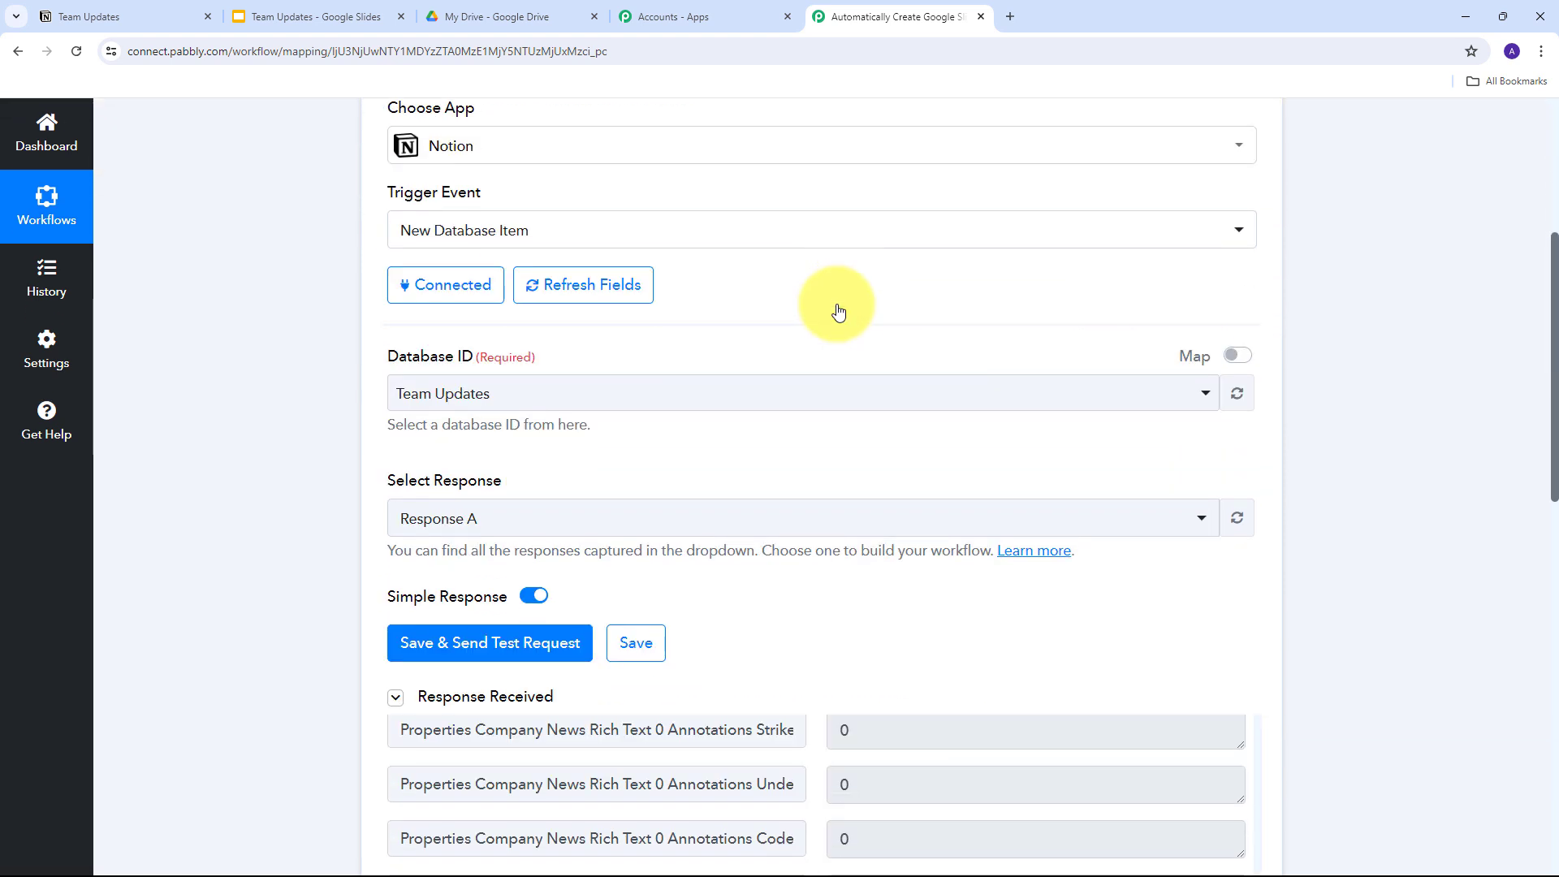
{"action": "scroll", "coordinate": [833, 310], "scroll_direction": "up", "scroll_amount": 3}
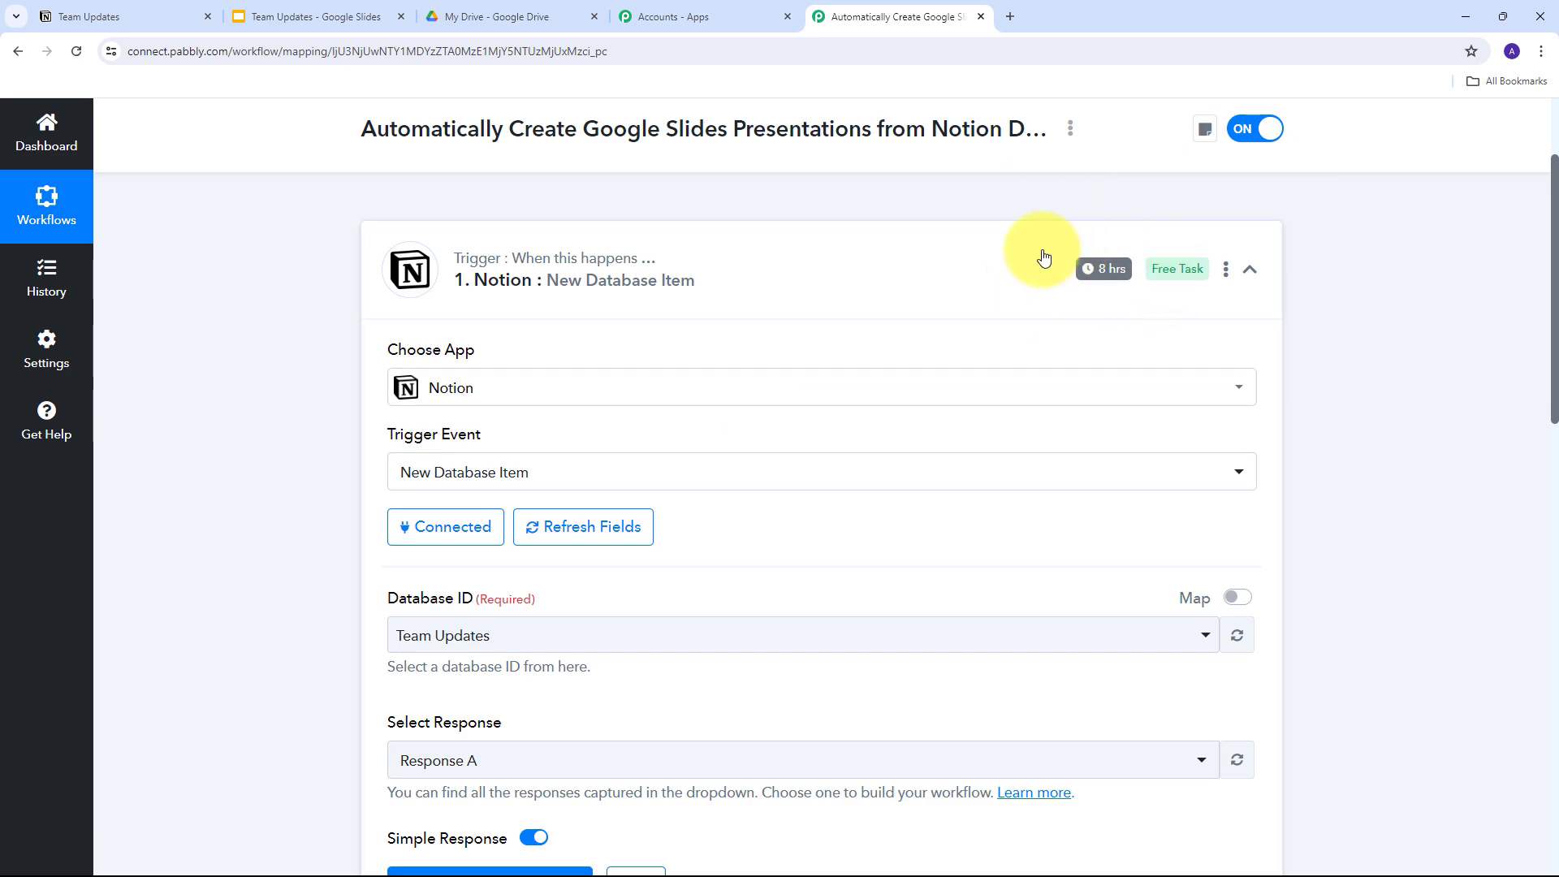
{"action": "scroll", "coordinate": [893, 292], "scroll_direction": "down", "scroll_amount": 4}
{"action": "scroll", "coordinate": [893, 293], "scroll_direction": "down", "scroll_amount": 5}
{"action": "scroll", "coordinate": [922, 442], "scroll_direction": "down", "scroll_amount": 8}
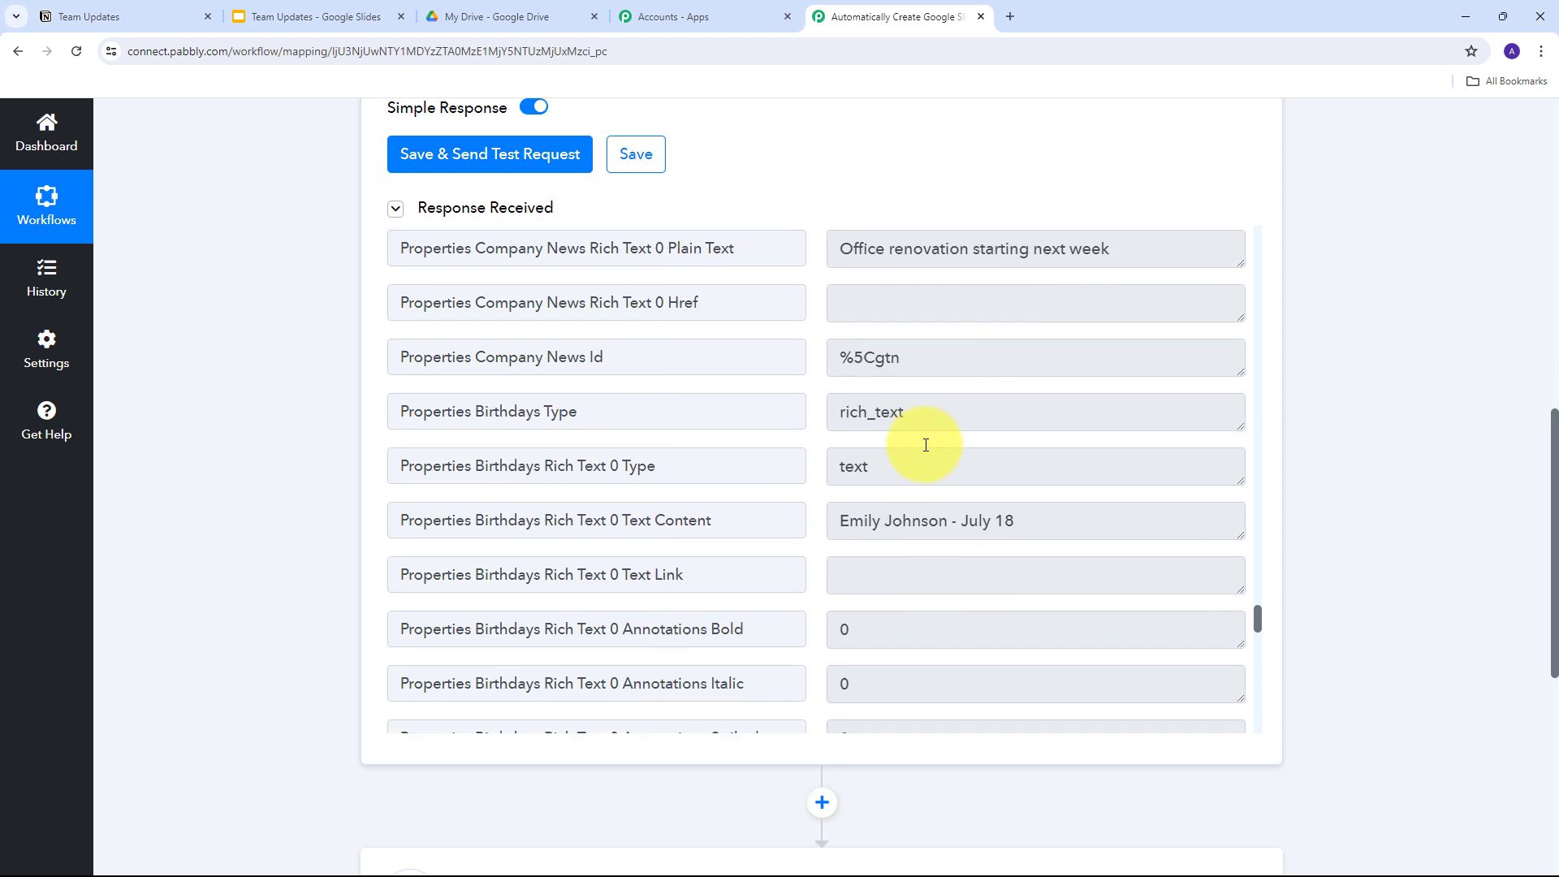
{"action": "scroll", "coordinate": [924, 444], "scroll_direction": "down", "scroll_amount": 13}
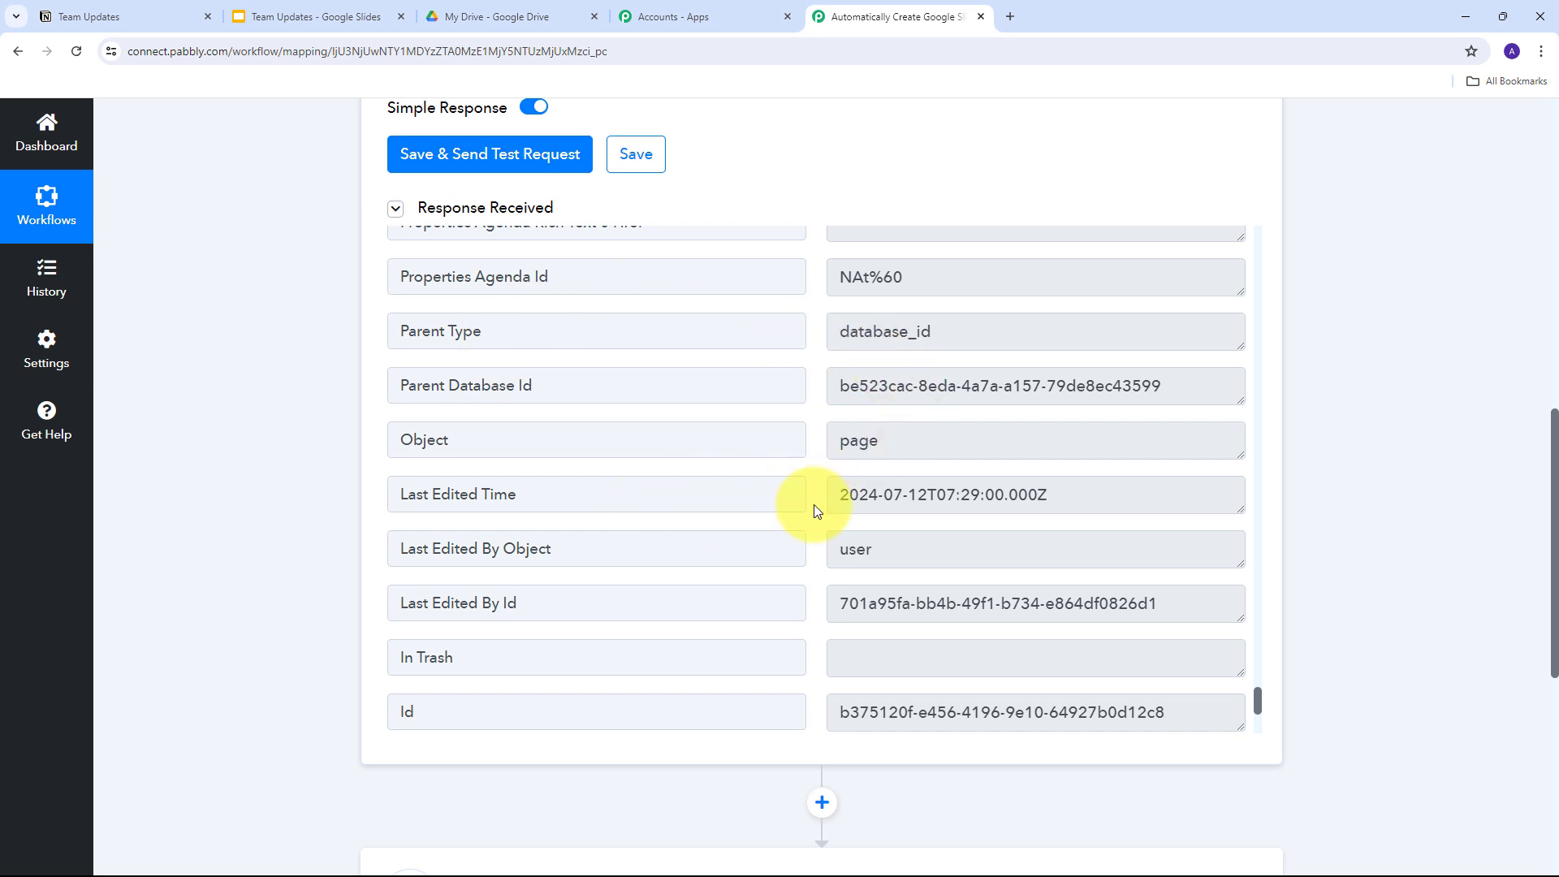
{"action": "scroll", "coordinate": [1302, 452], "scroll_direction": "down", "scroll_amount": 1}
{"action": "scroll", "coordinate": [1302, 452], "scroll_direction": "up", "scroll_amount": 2}
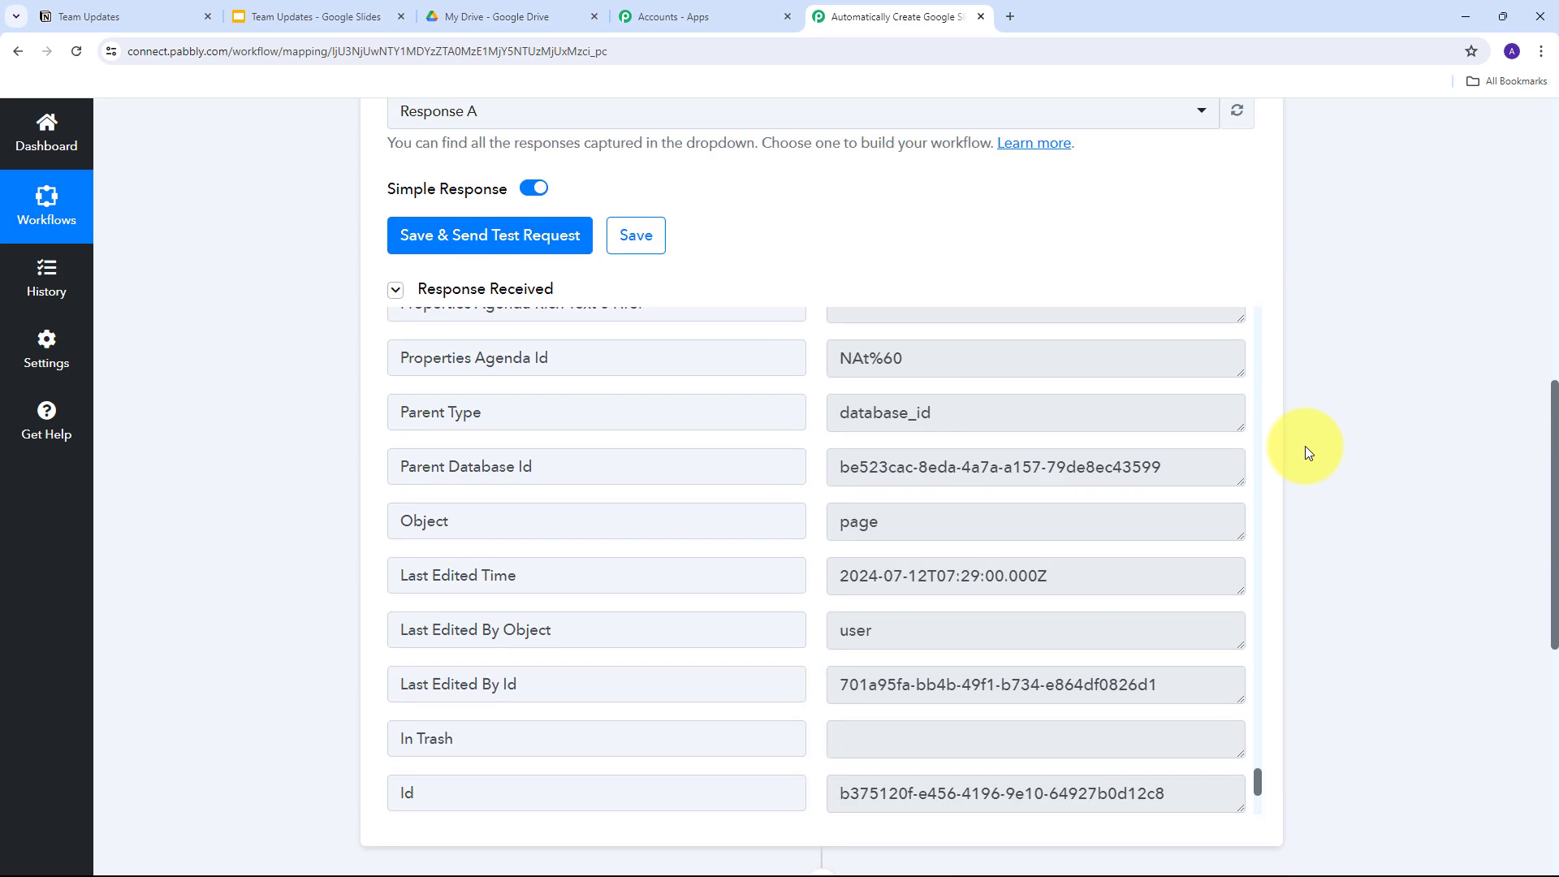
Set the workflow's second step to Google Slides with the Create Presentation From Template action event
{"action": "scroll", "coordinate": [1302, 452], "scroll_direction": "down", "scroll_amount": 5}
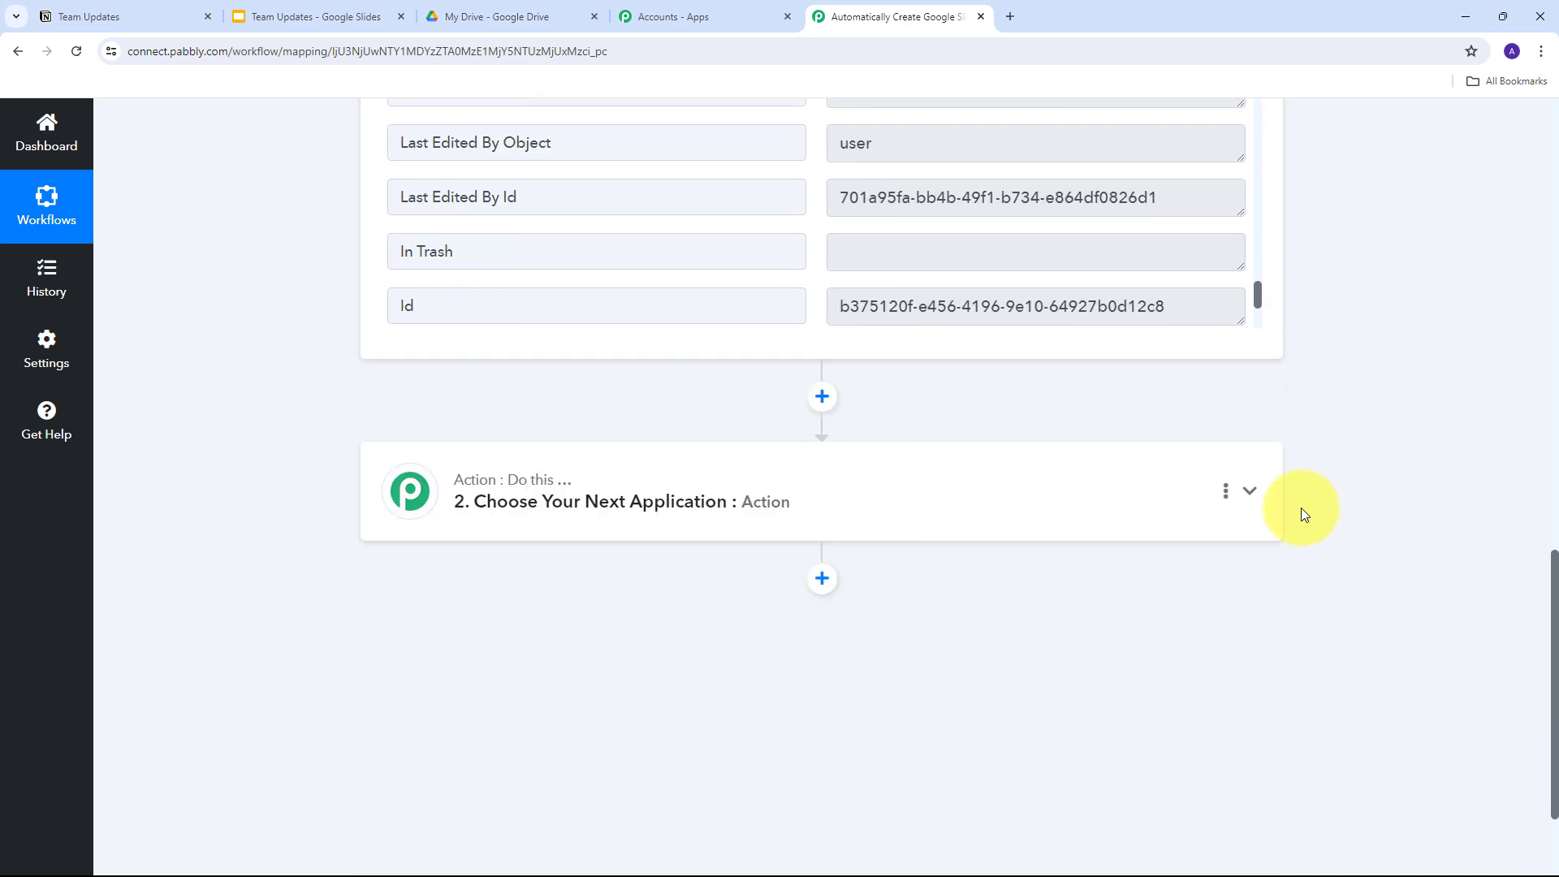
{"action": "left_click", "coordinate": [1249, 491]}
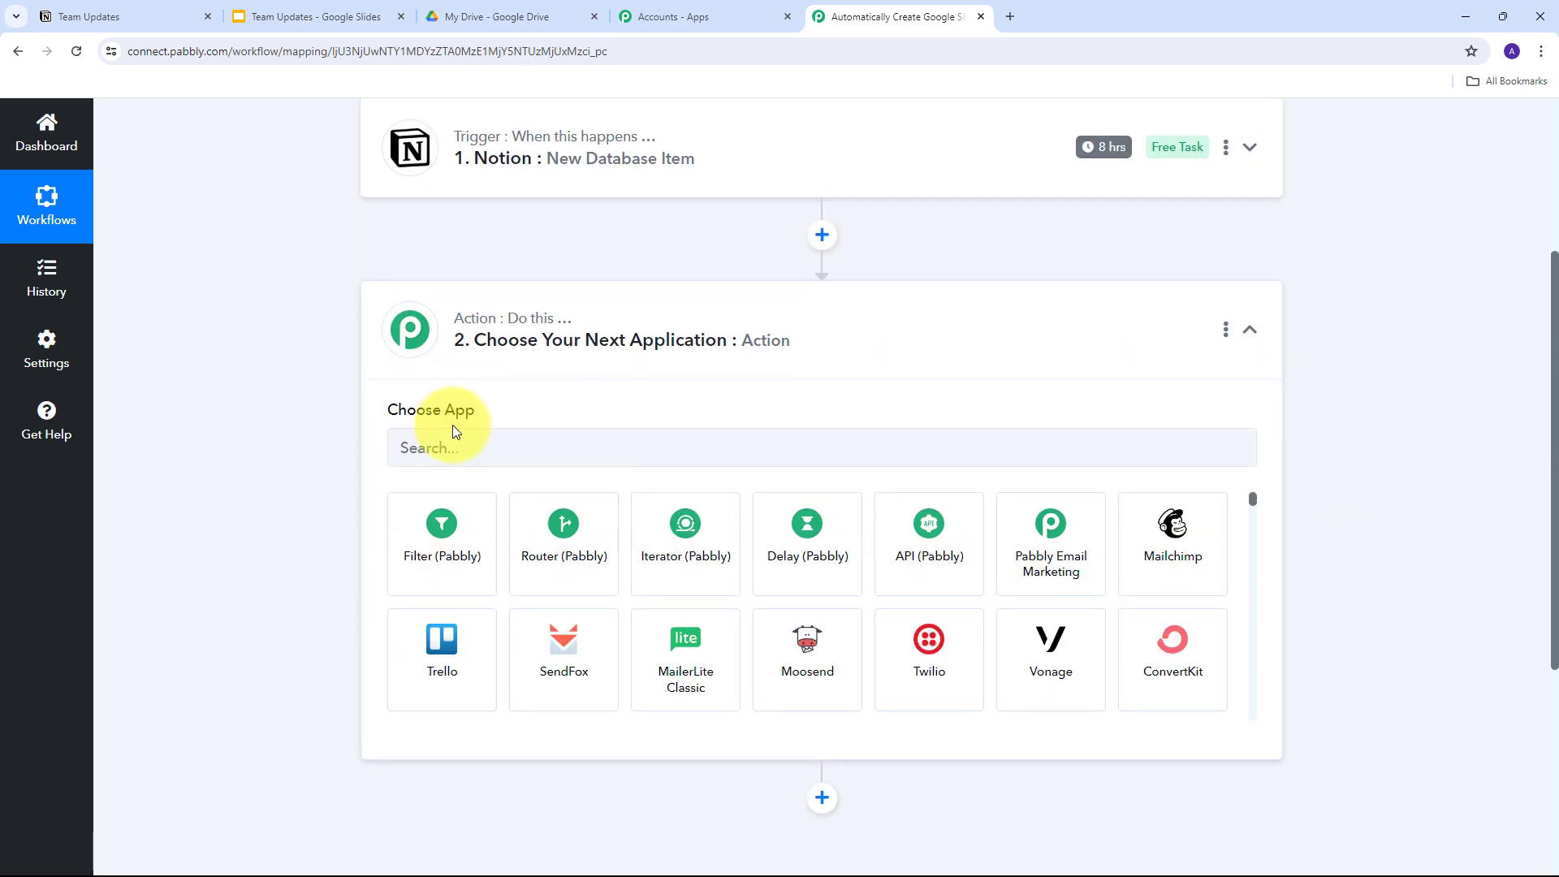
{"action": "left_click", "coordinate": [454, 440]}
{"action": "type", "text": "G"}
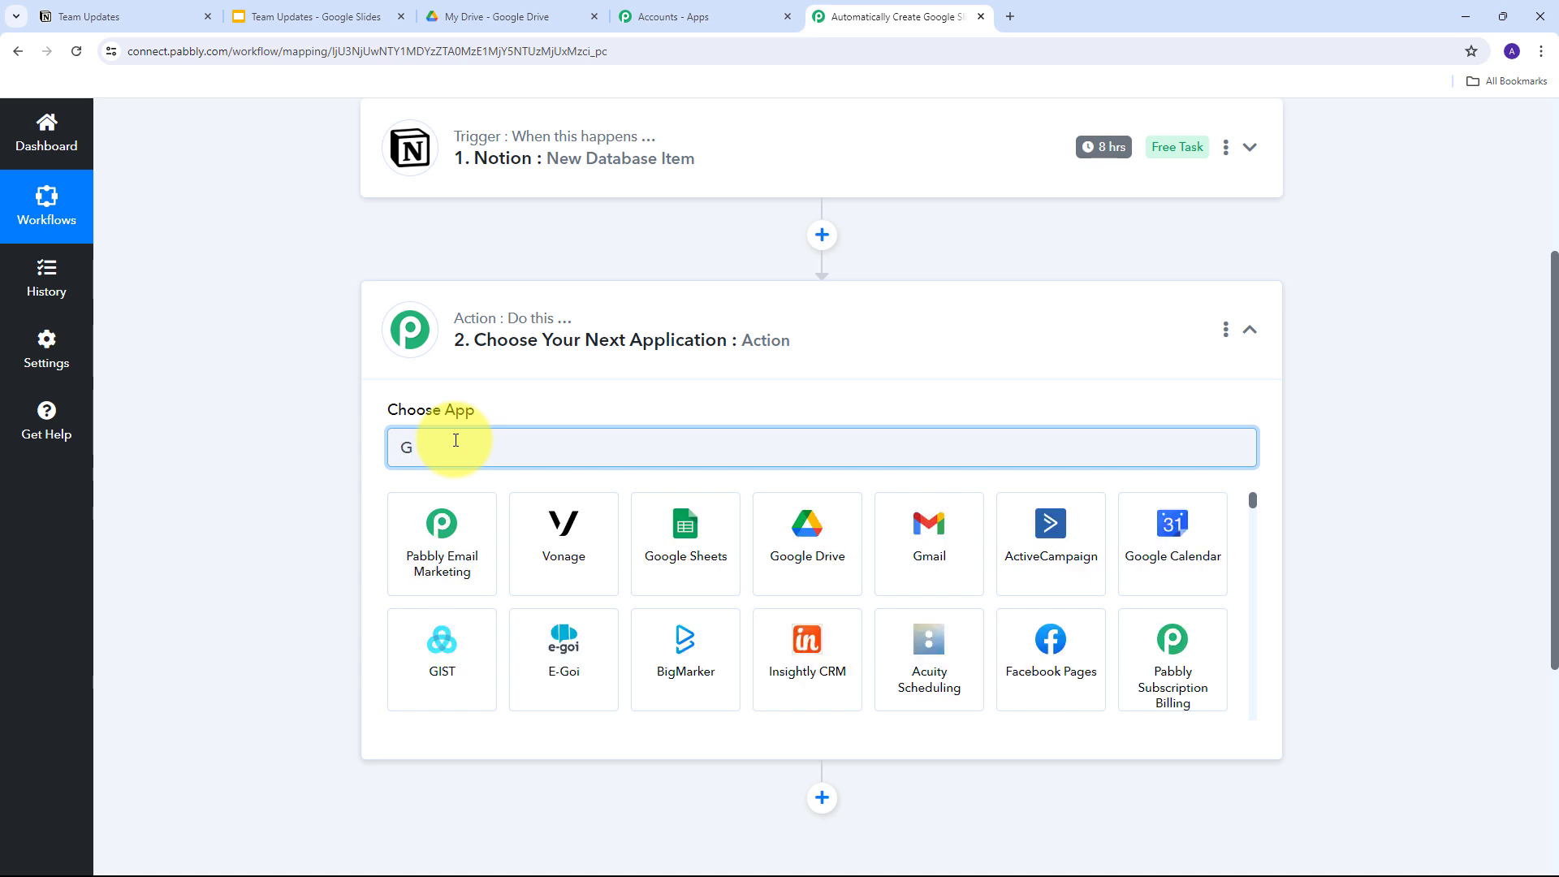
{"action": "type", "text": "oogle slides"}
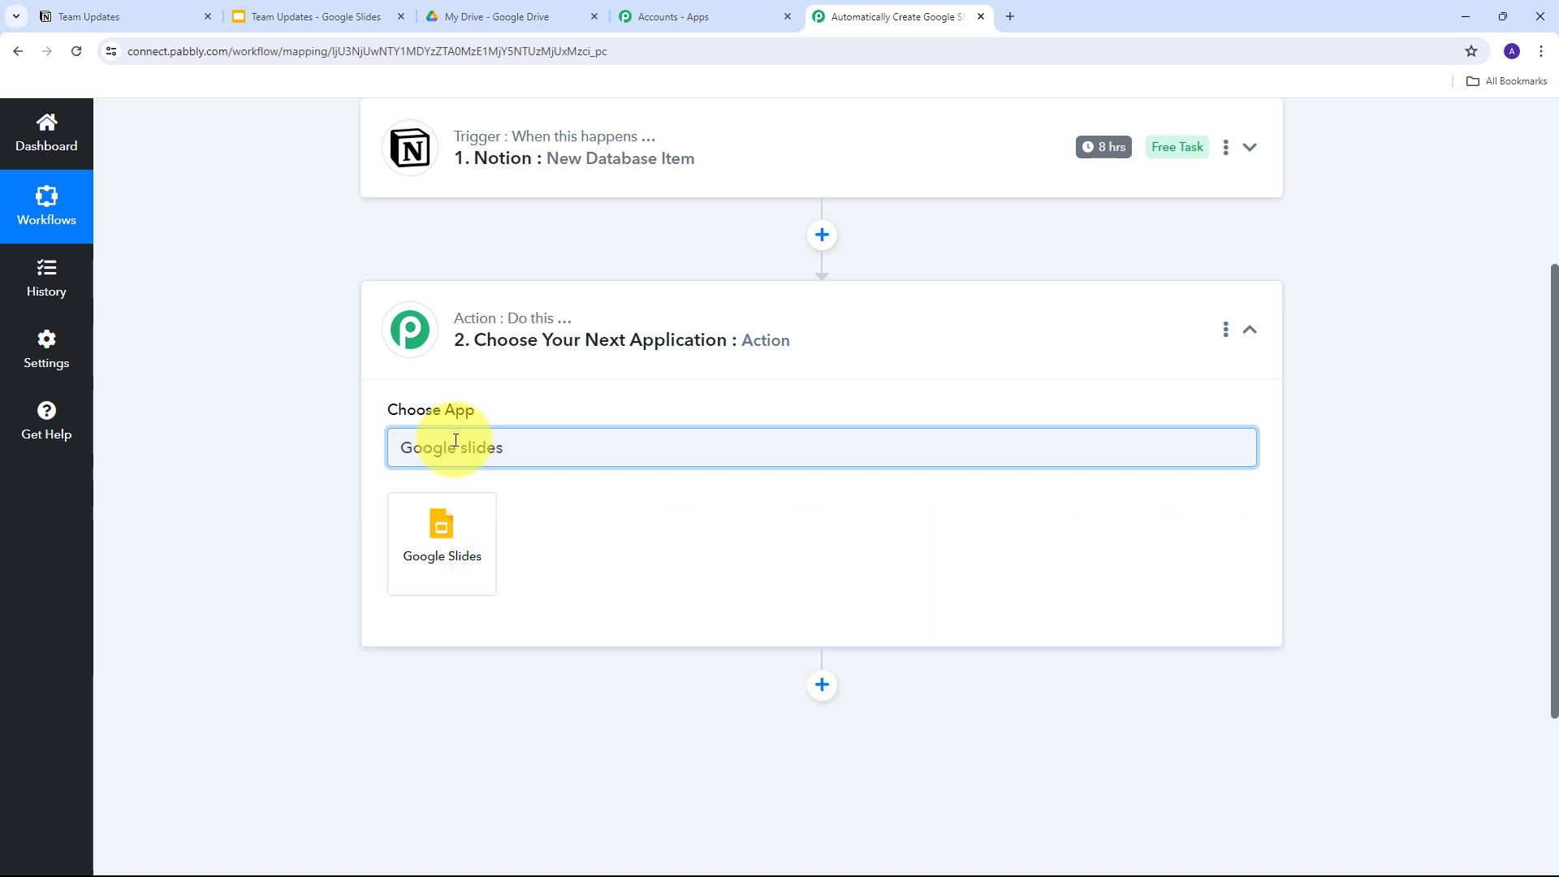
{"action": "left_click", "coordinate": [447, 536]}
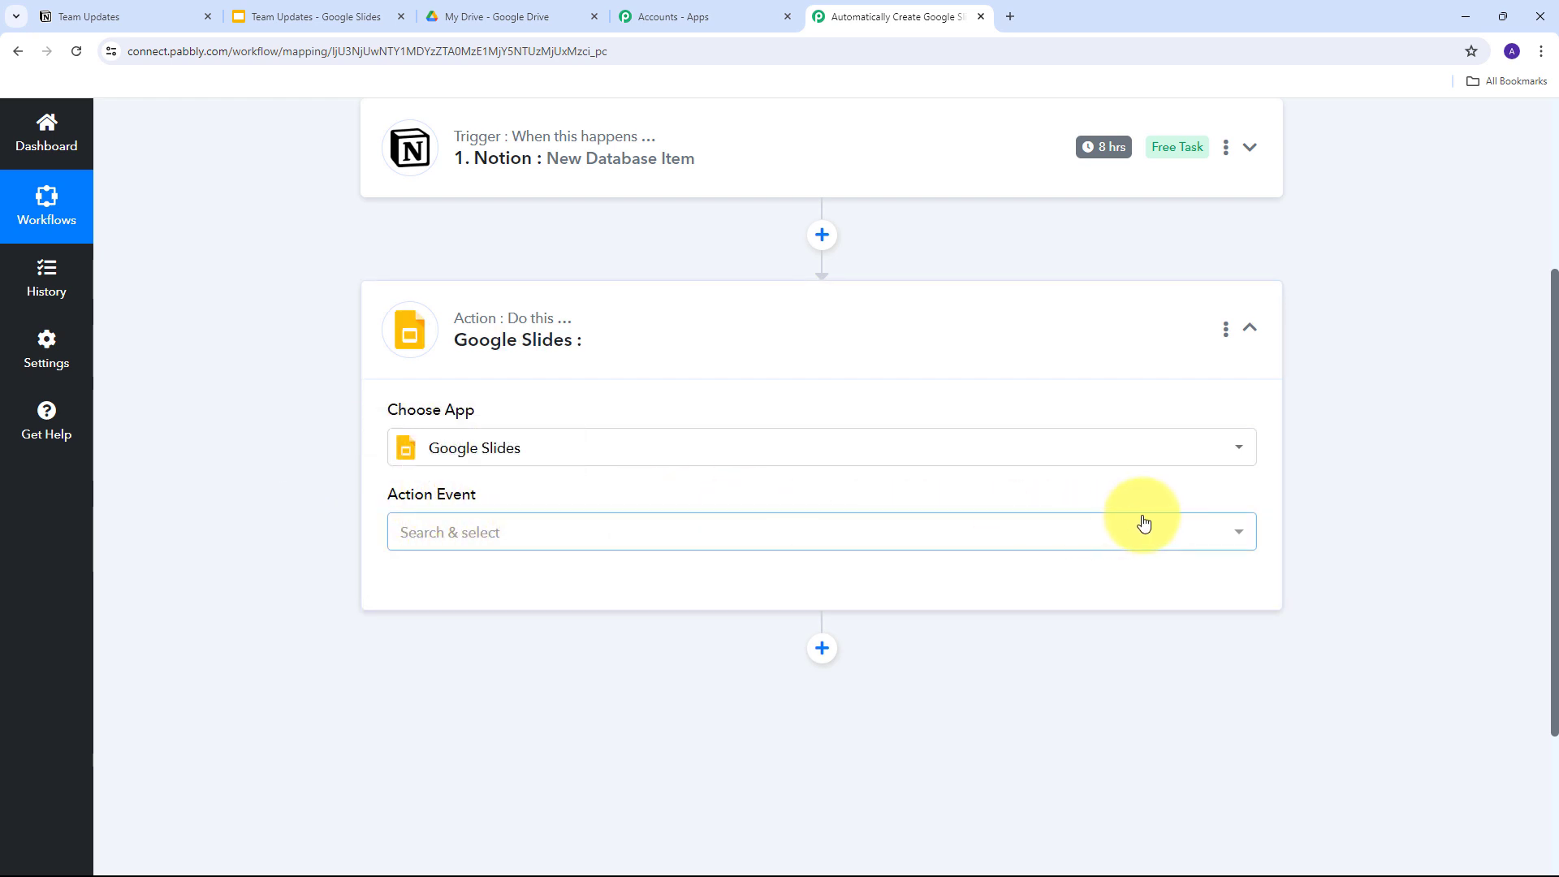
{"action": "left_click", "coordinate": [1031, 544]}
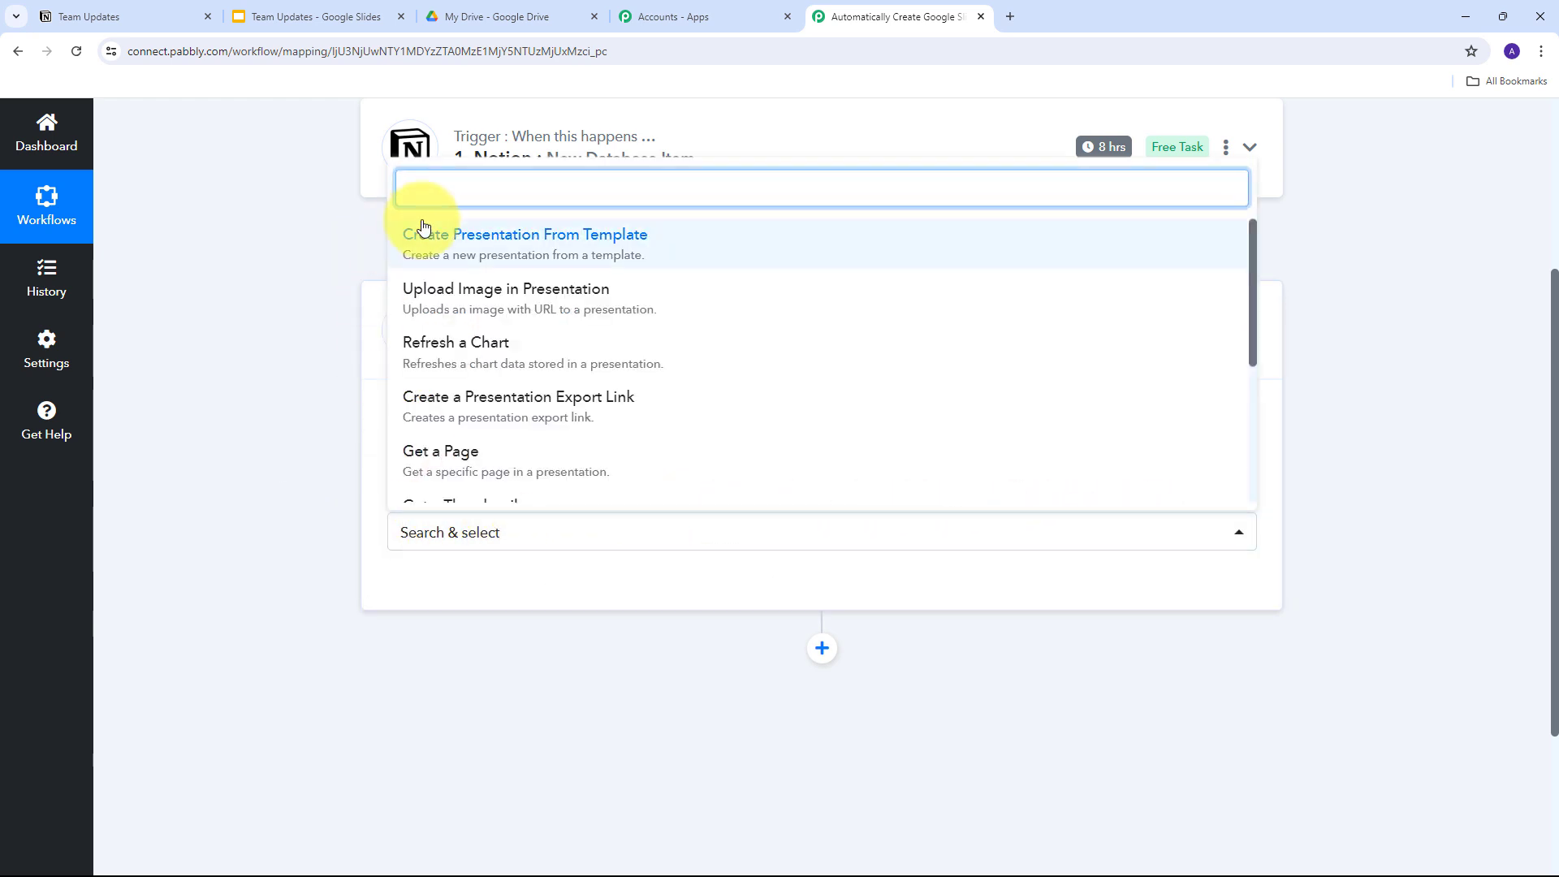
{"action": "left_click", "coordinate": [544, 254]}
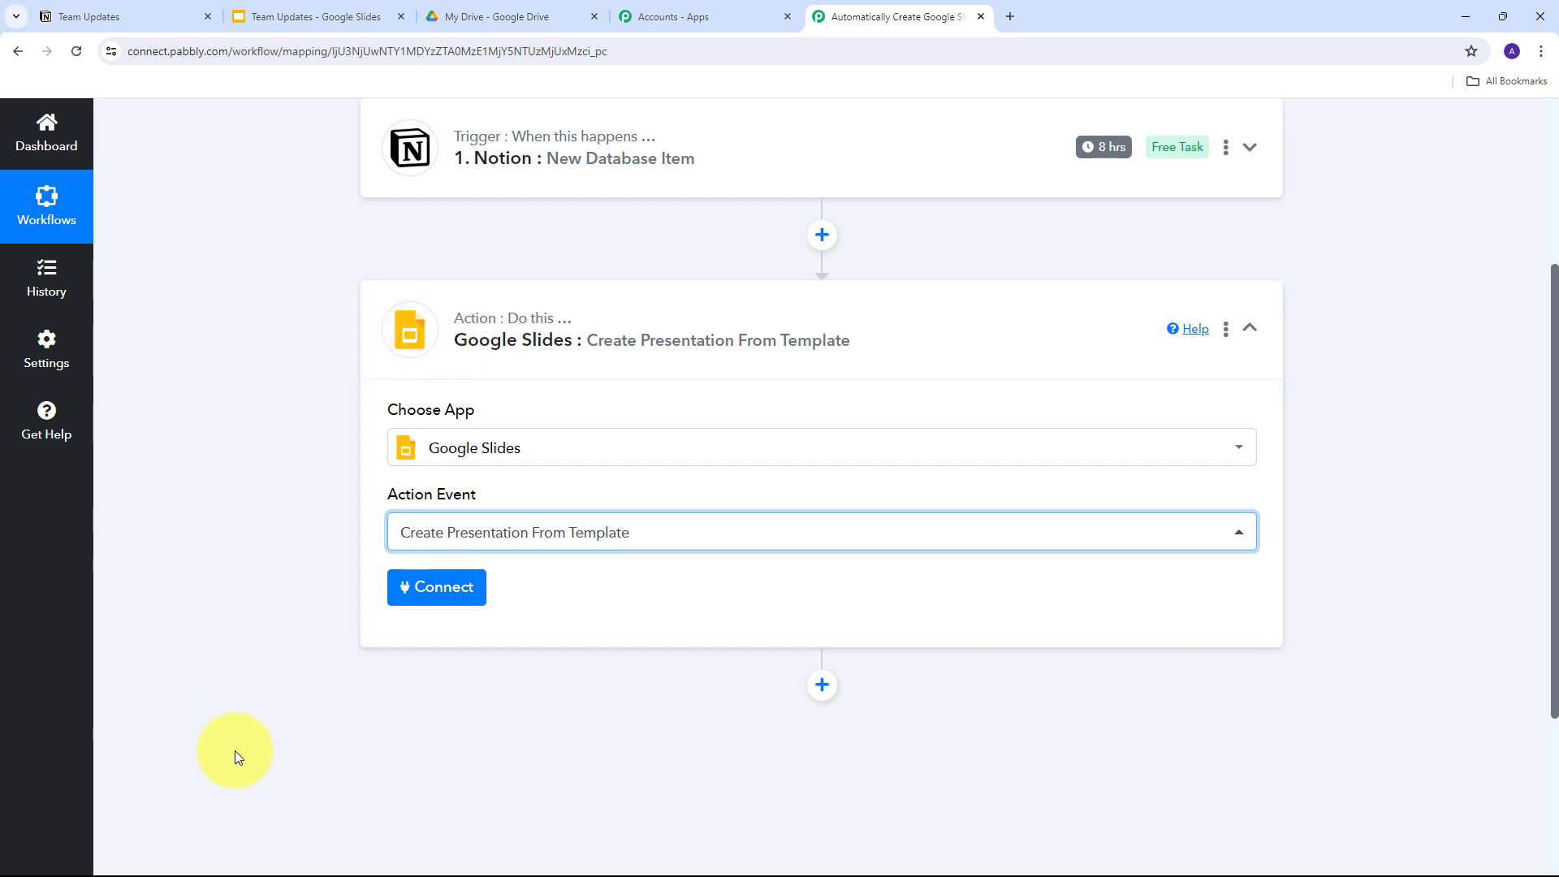
Connect Google Slides through a new connection, signing in with Google and allowing Pabbly Connect access to the account
{"action": "left_click", "coordinate": [422, 595]}
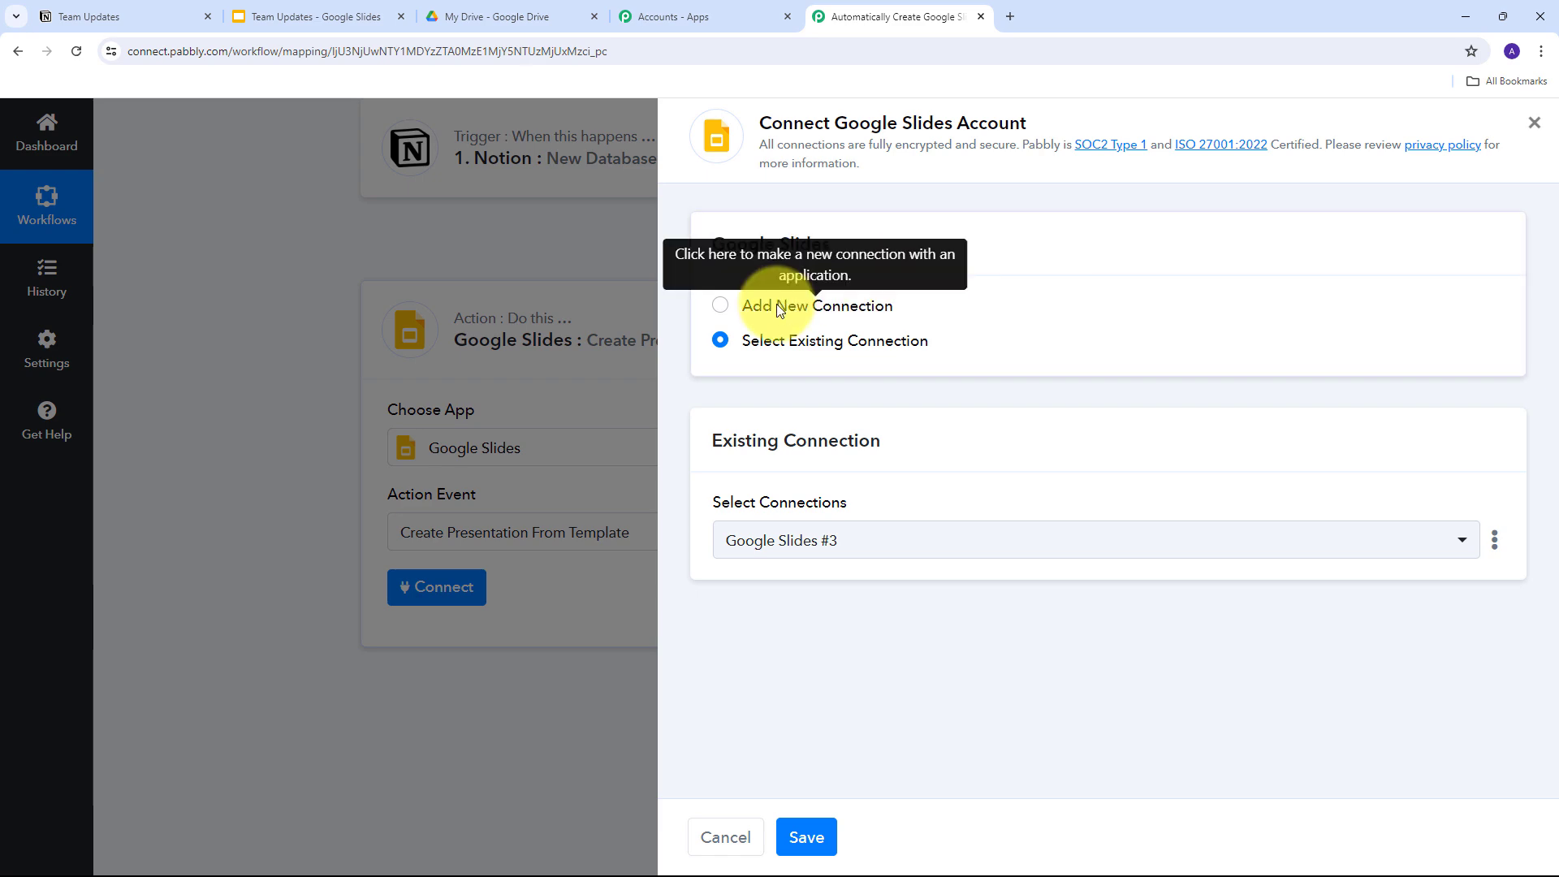
{"action": "left_click", "coordinate": [776, 307]}
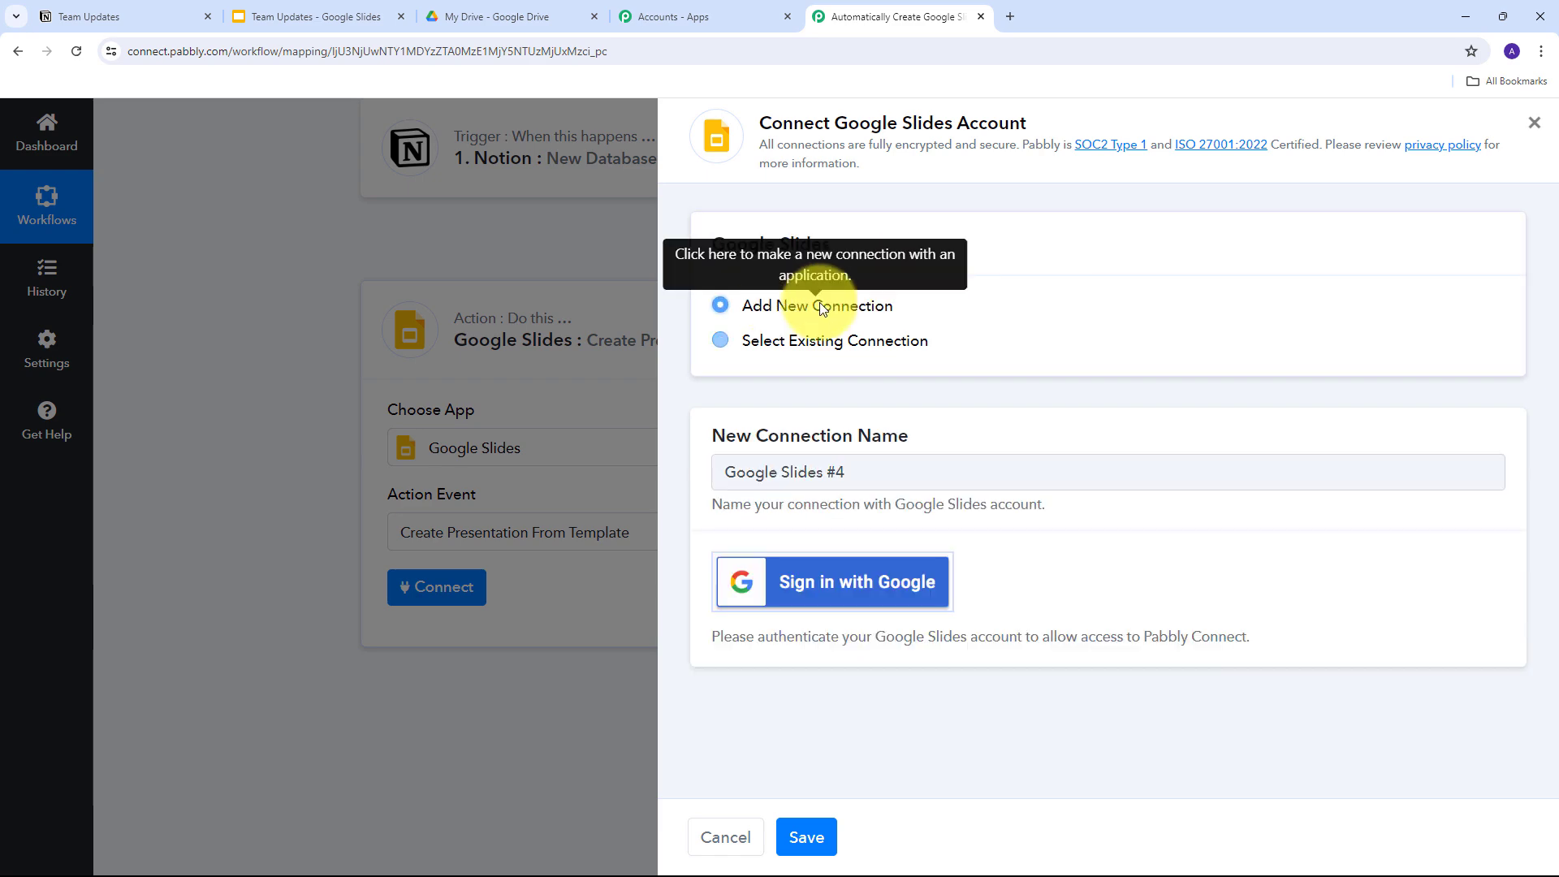
{"action": "left_click", "coordinate": [822, 590]}
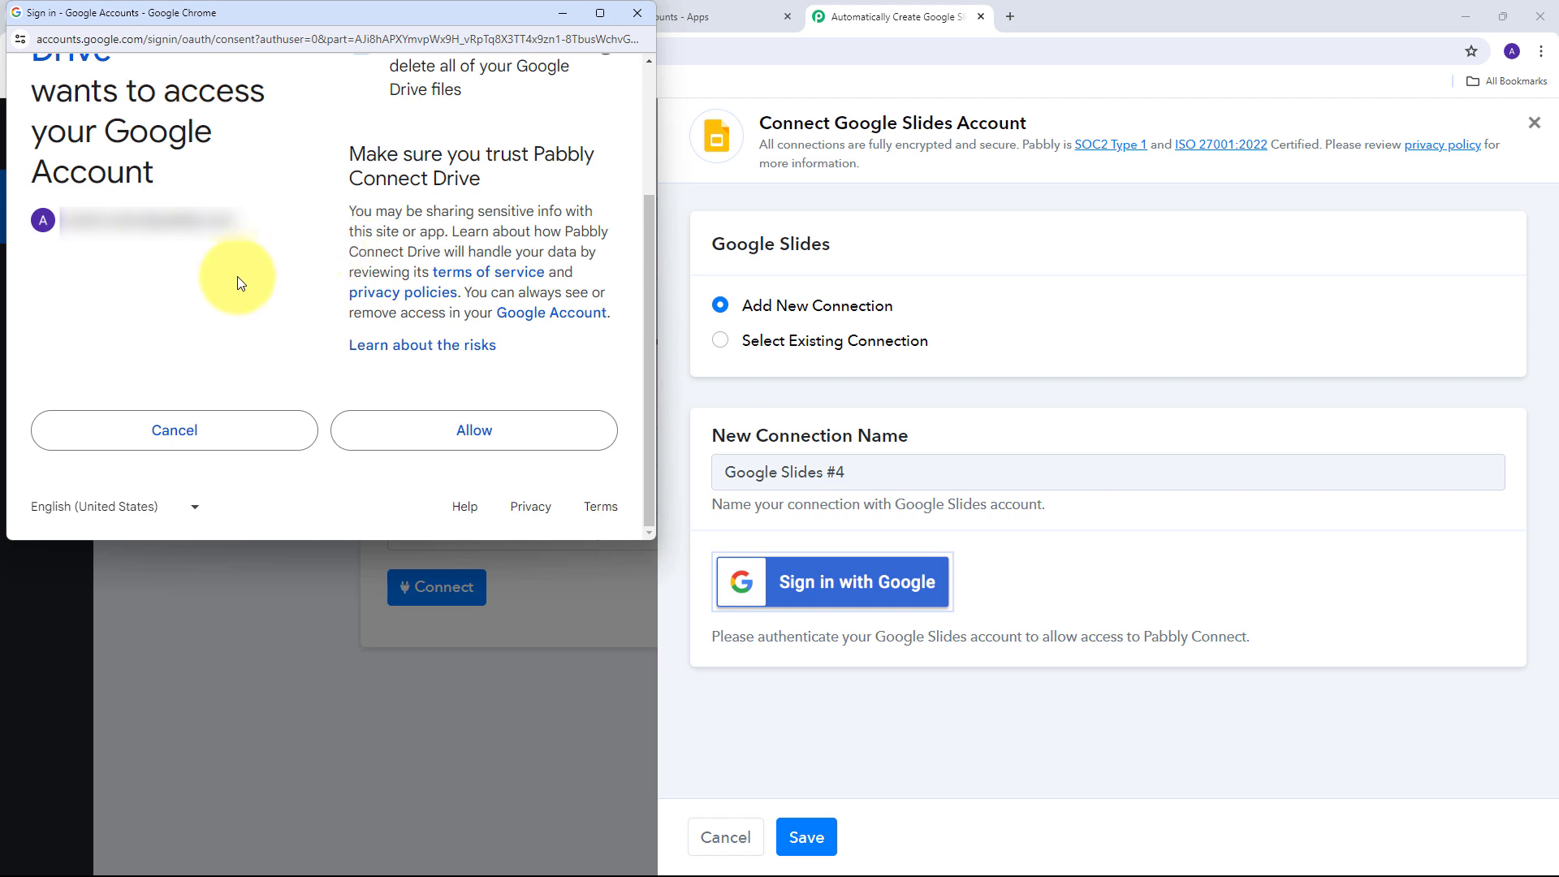
{"action": "left_click", "coordinate": [462, 439]}
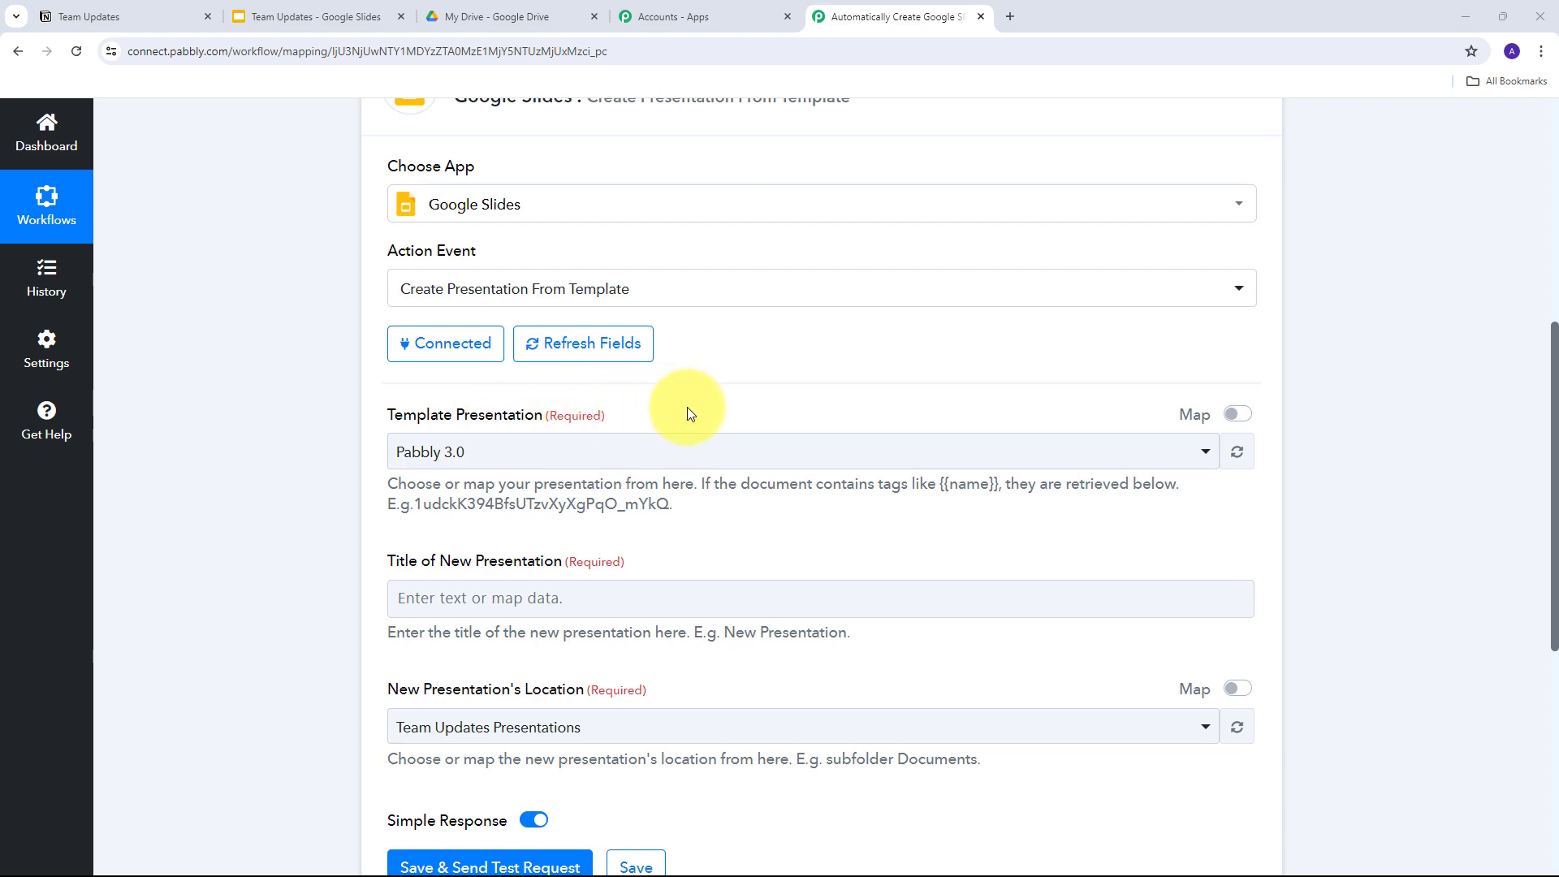
Switch to the Team Updates presentation in Google Slides and review the placeholder tags on its template slides
{"action": "left_click", "coordinate": [298, 18]}
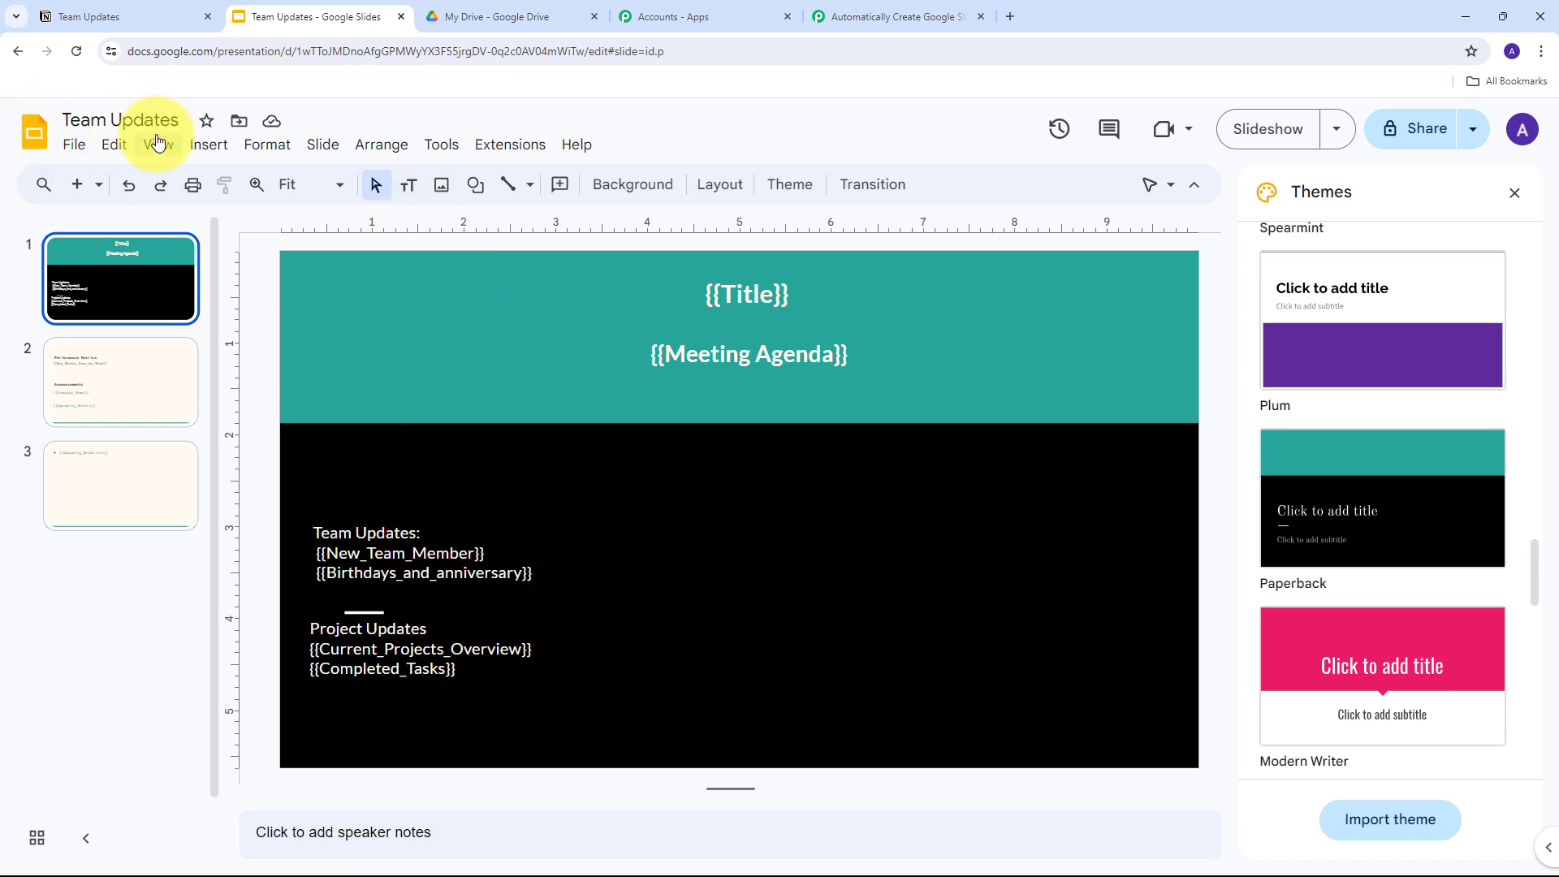
{"action": "left_click", "coordinate": [135, 359]}
{"action": "left_click", "coordinate": [143, 489]}
{"action": "left_click", "coordinate": [114, 358]}
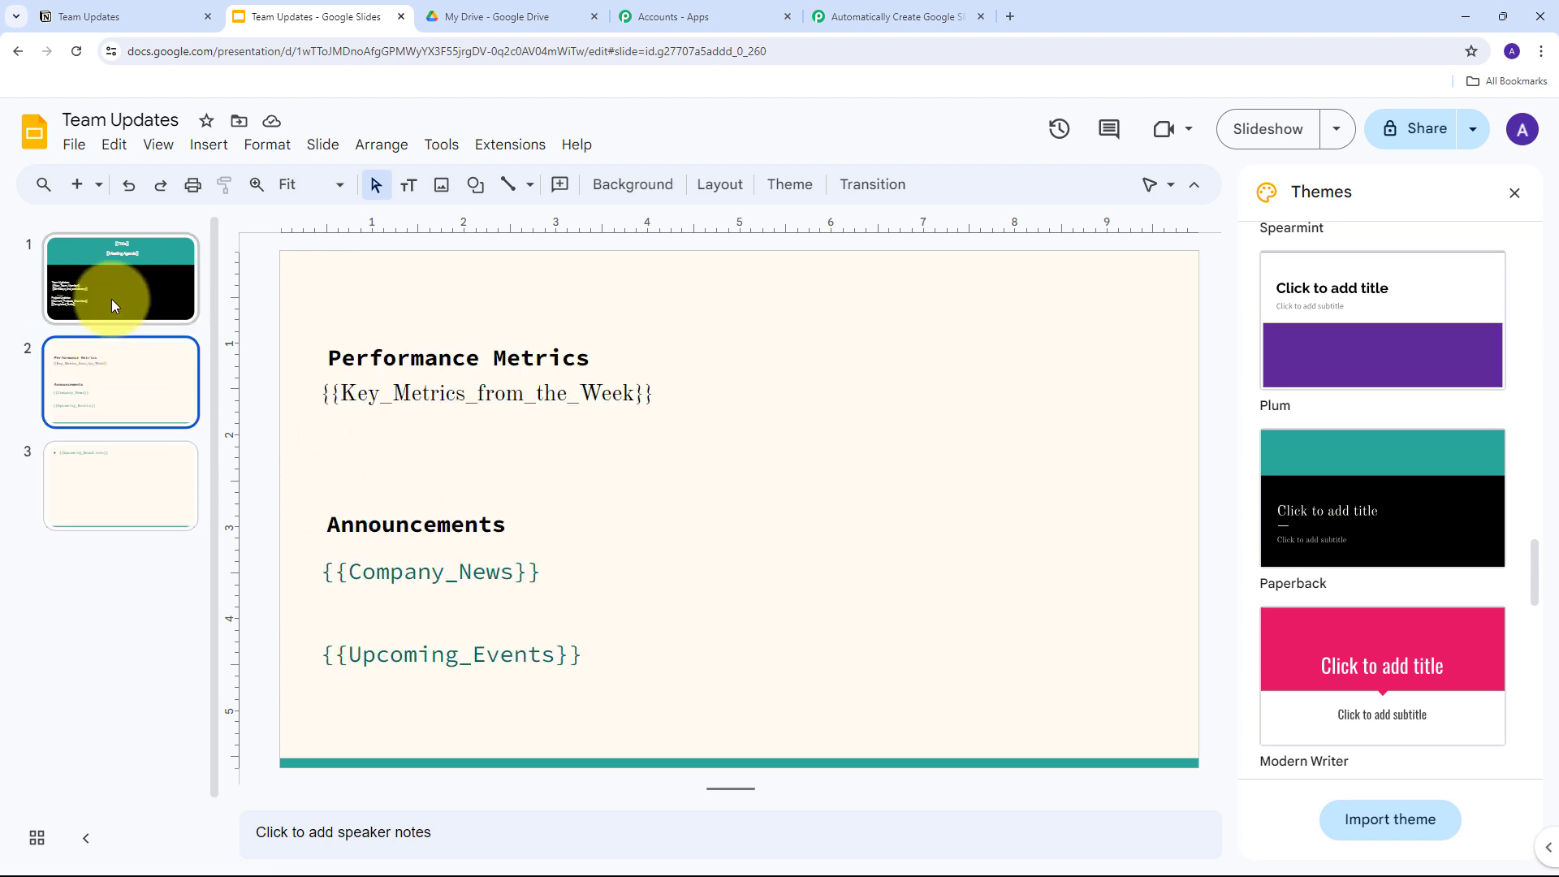
{"action": "left_click", "coordinate": [112, 300]}
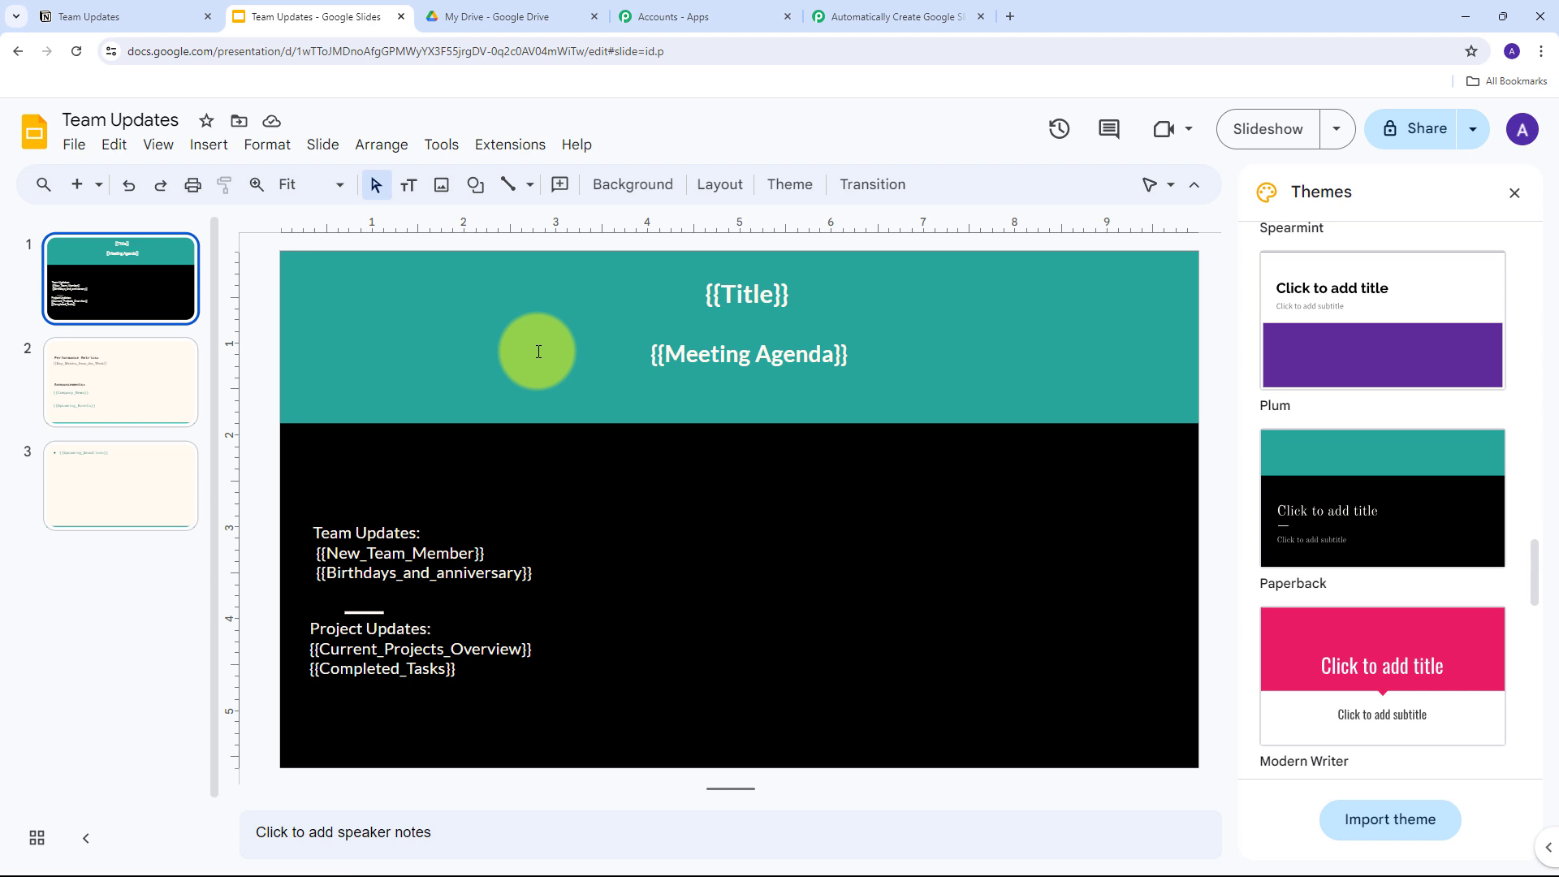
{"action": "left_click", "coordinate": [88, 378]}
{"action": "left_click", "coordinate": [125, 297]}
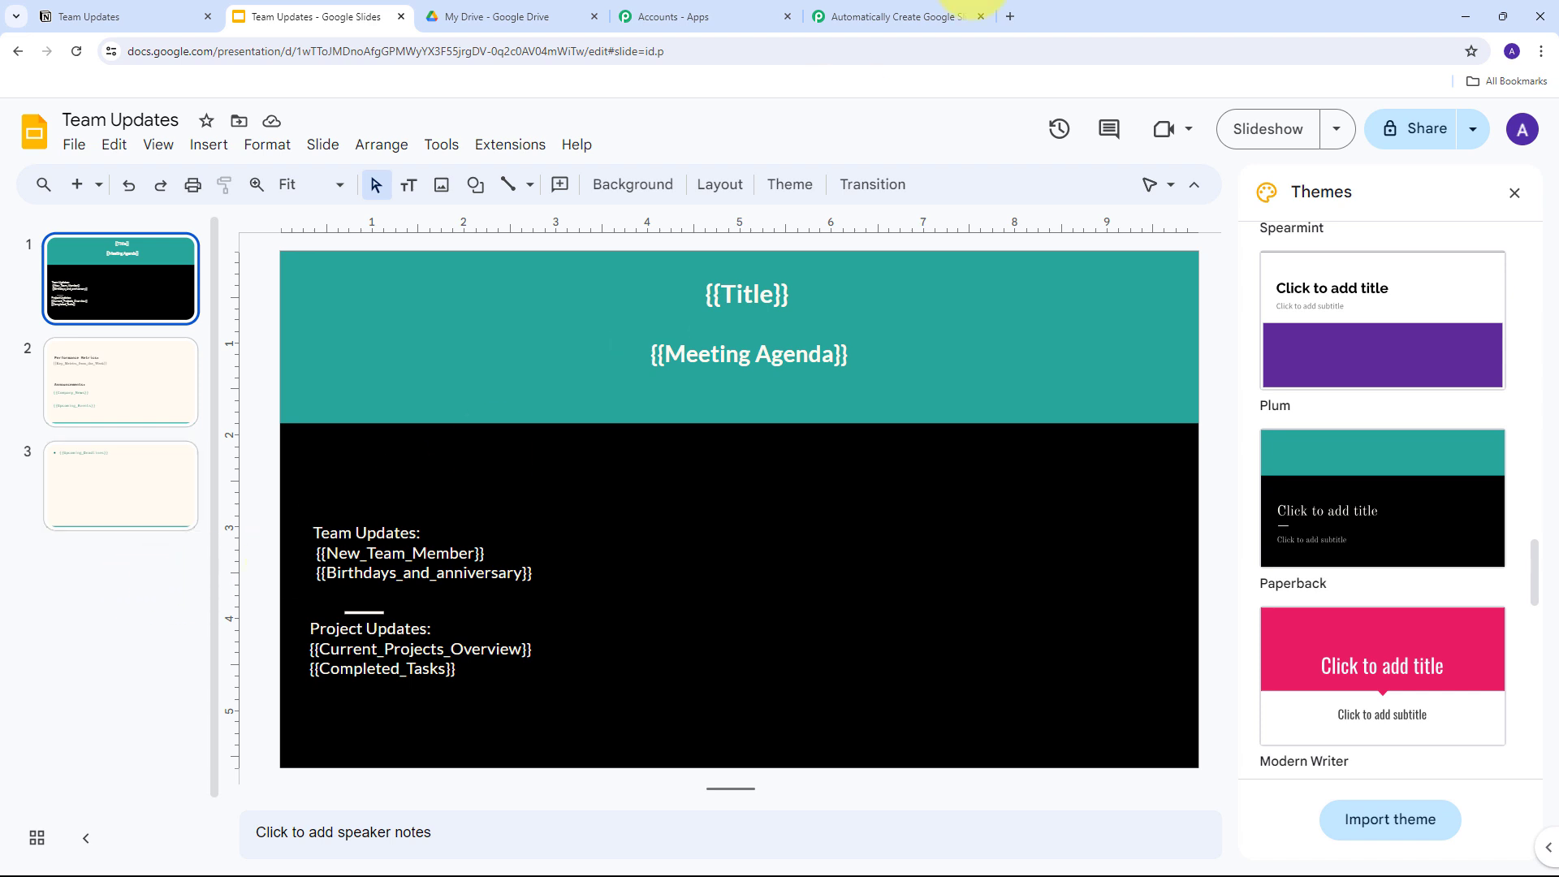
Return to the Pabbly Connect workflow and choose Team Updates as the template presentation
{"action": "left_click", "coordinate": [893, 17]}
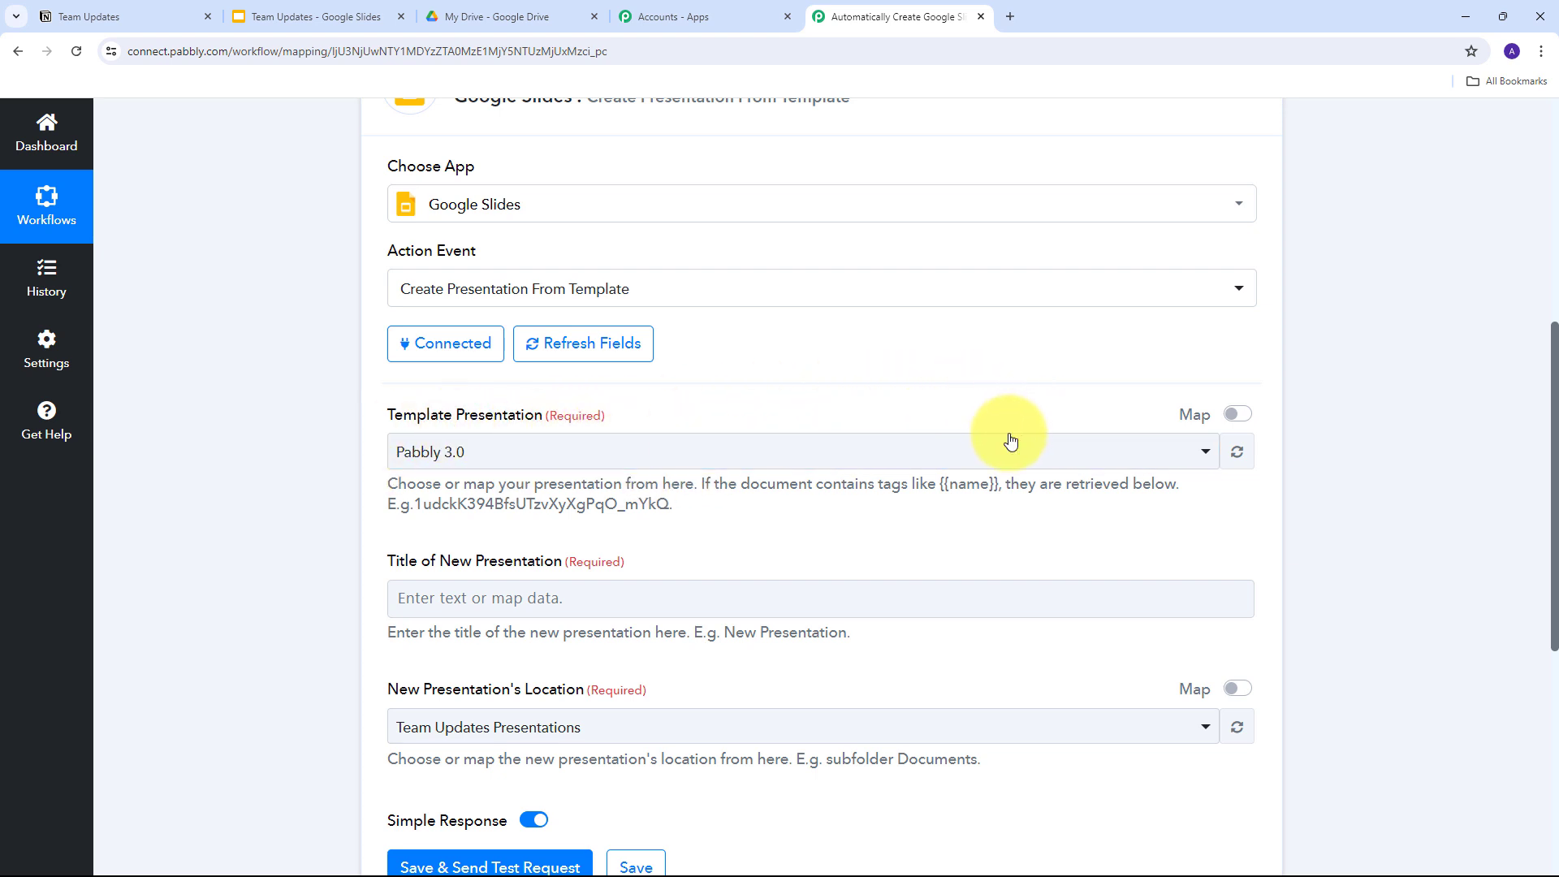
{"action": "left_click", "coordinate": [811, 459]}
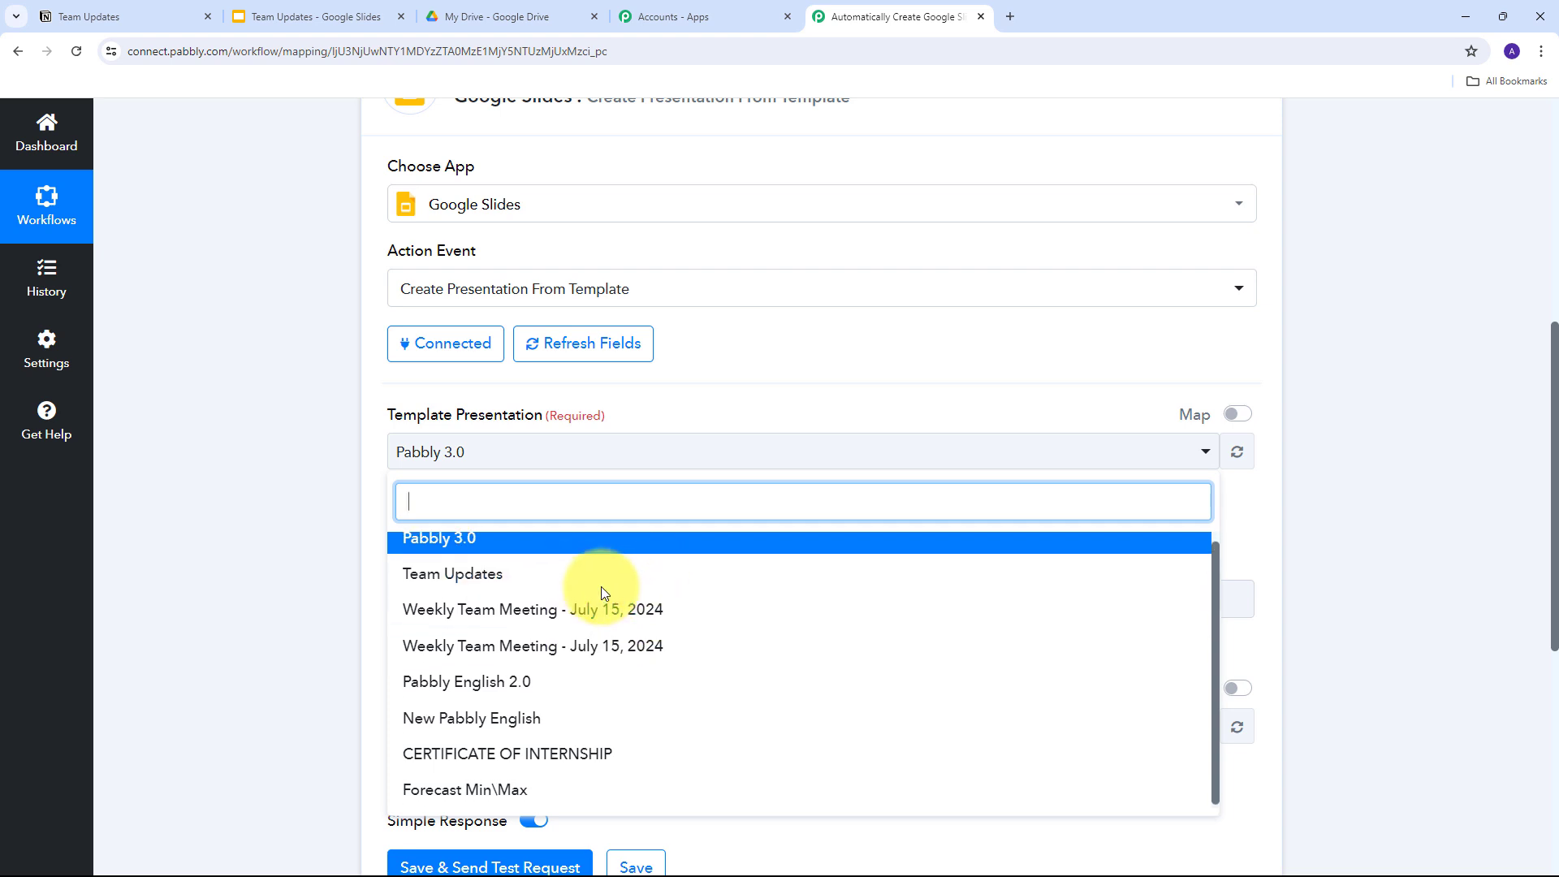
{"action": "scroll", "coordinate": [601, 587], "scroll_direction": "up", "scroll_amount": 1}
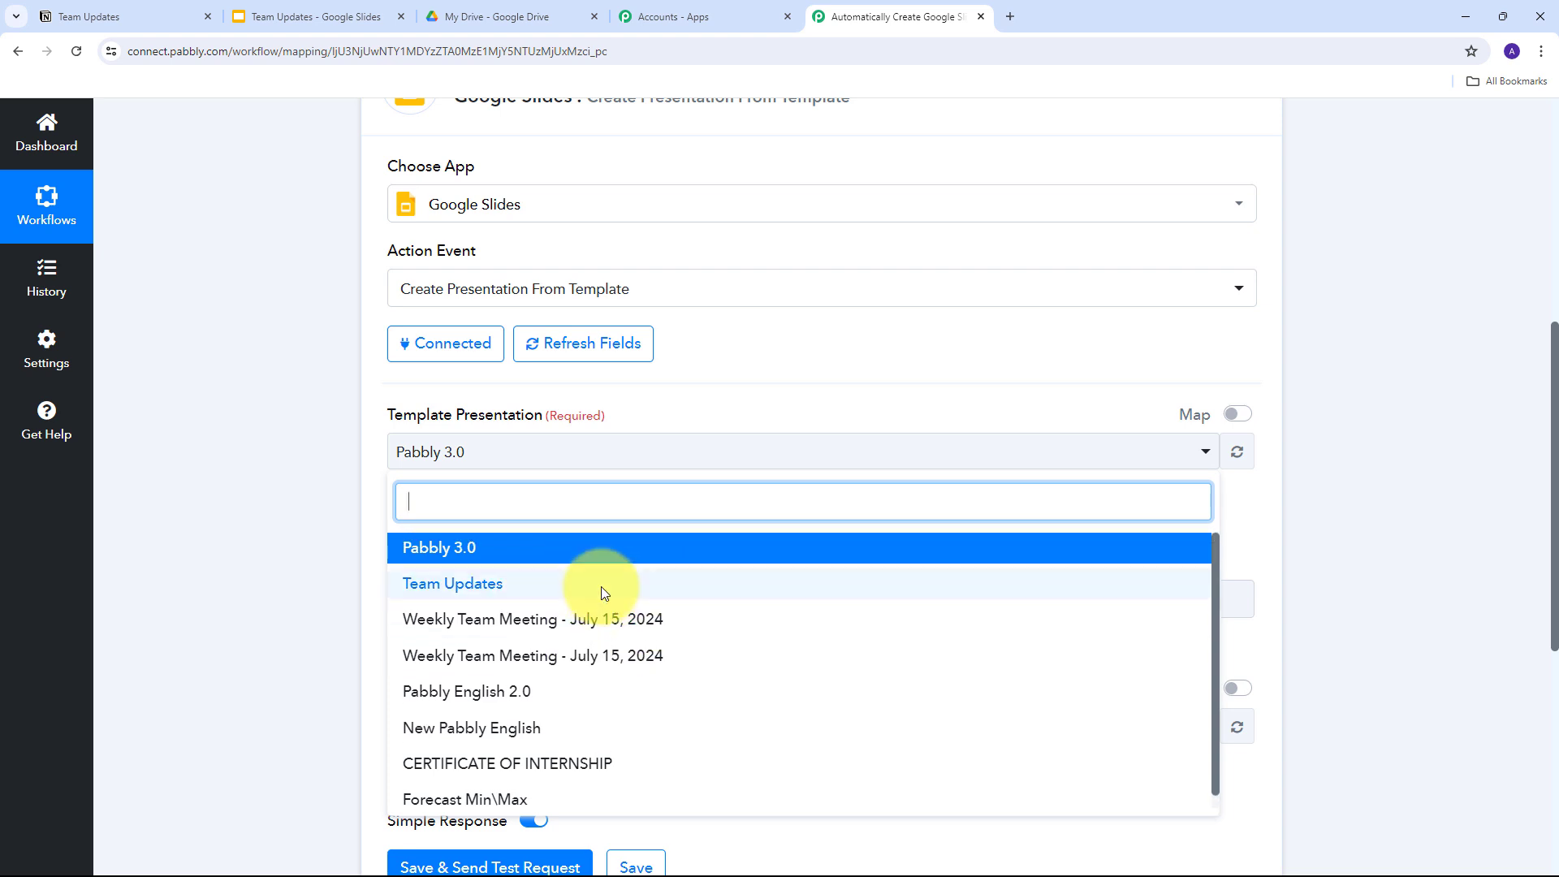
{"action": "left_click", "coordinate": [471, 585]}
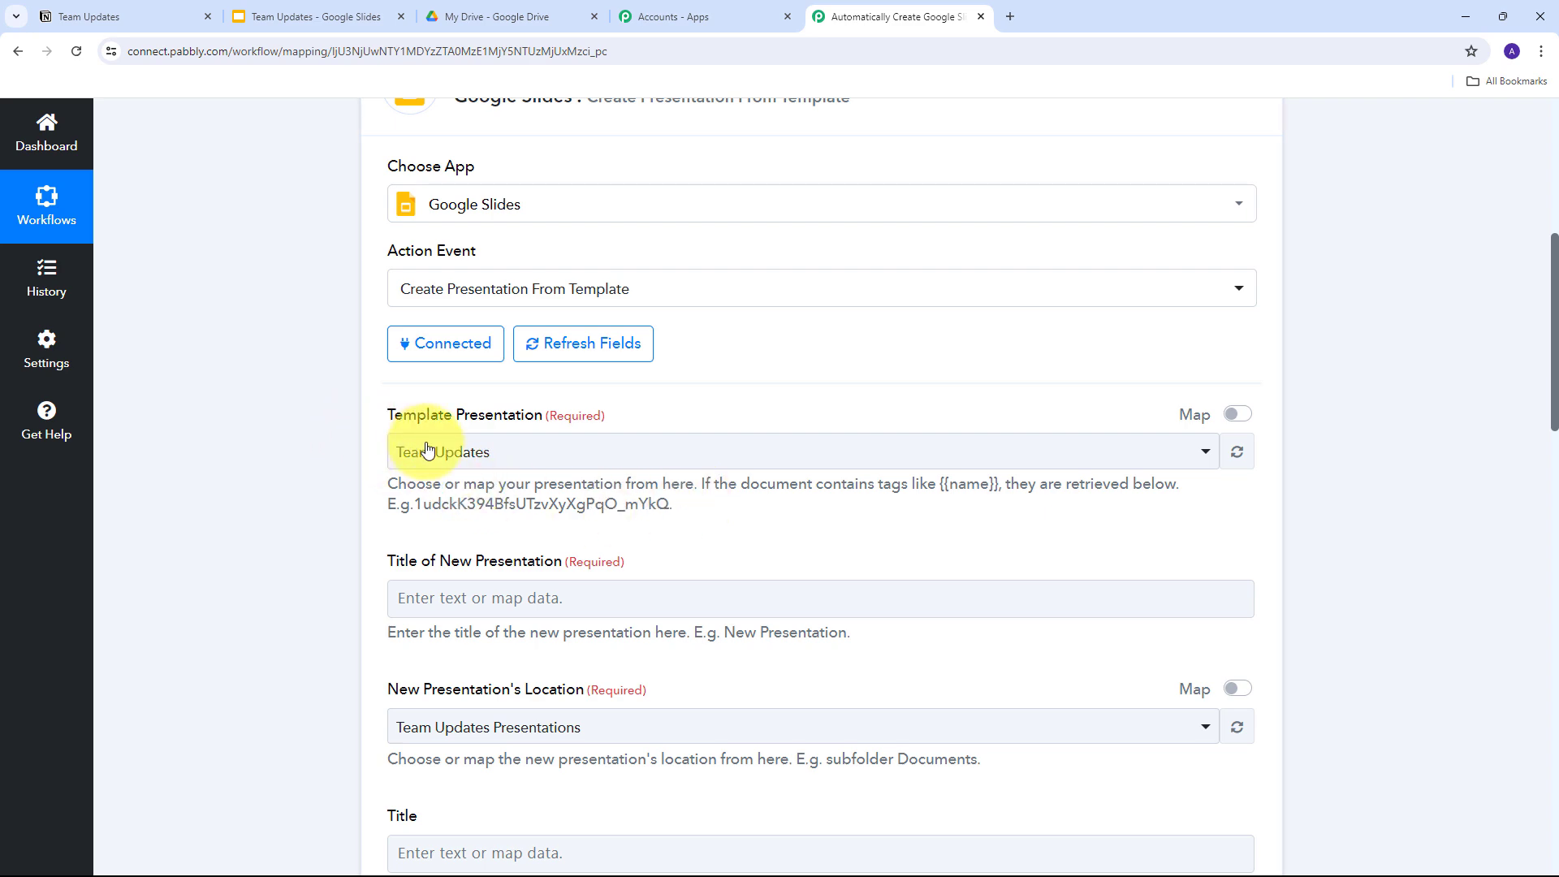
Examine the mapping fields retrieved from the template's tags, from Title and Meeting Agenda through Upcoming Deadlines
{"action": "scroll", "coordinate": [897, 419], "scroll_direction": "down", "scroll_amount": 10}
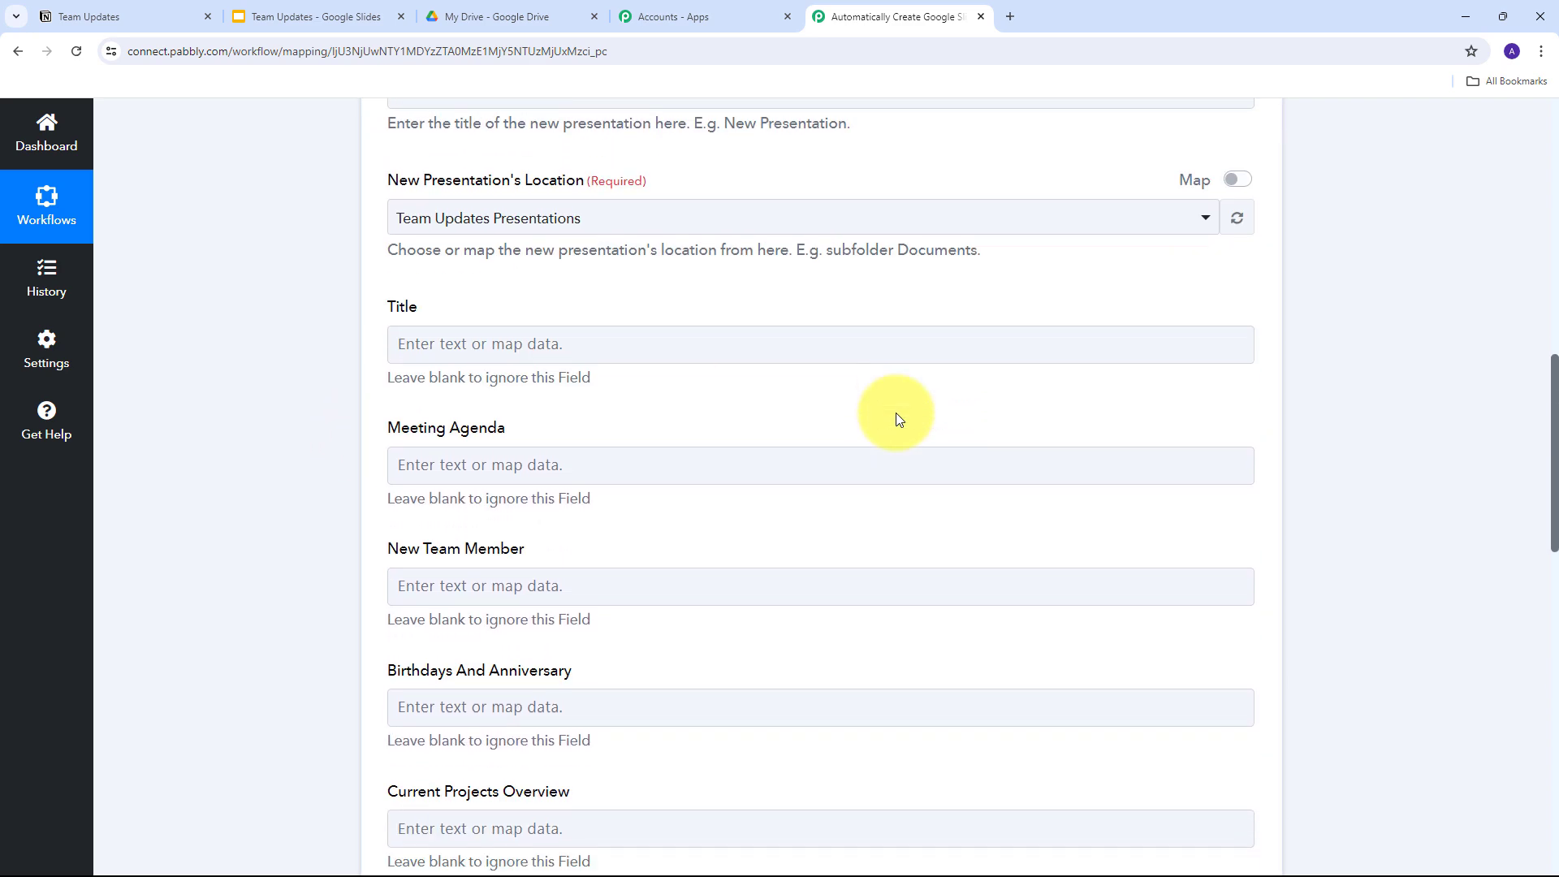
{"action": "scroll", "coordinate": [896, 419], "scroll_direction": "down", "scroll_amount": 4}
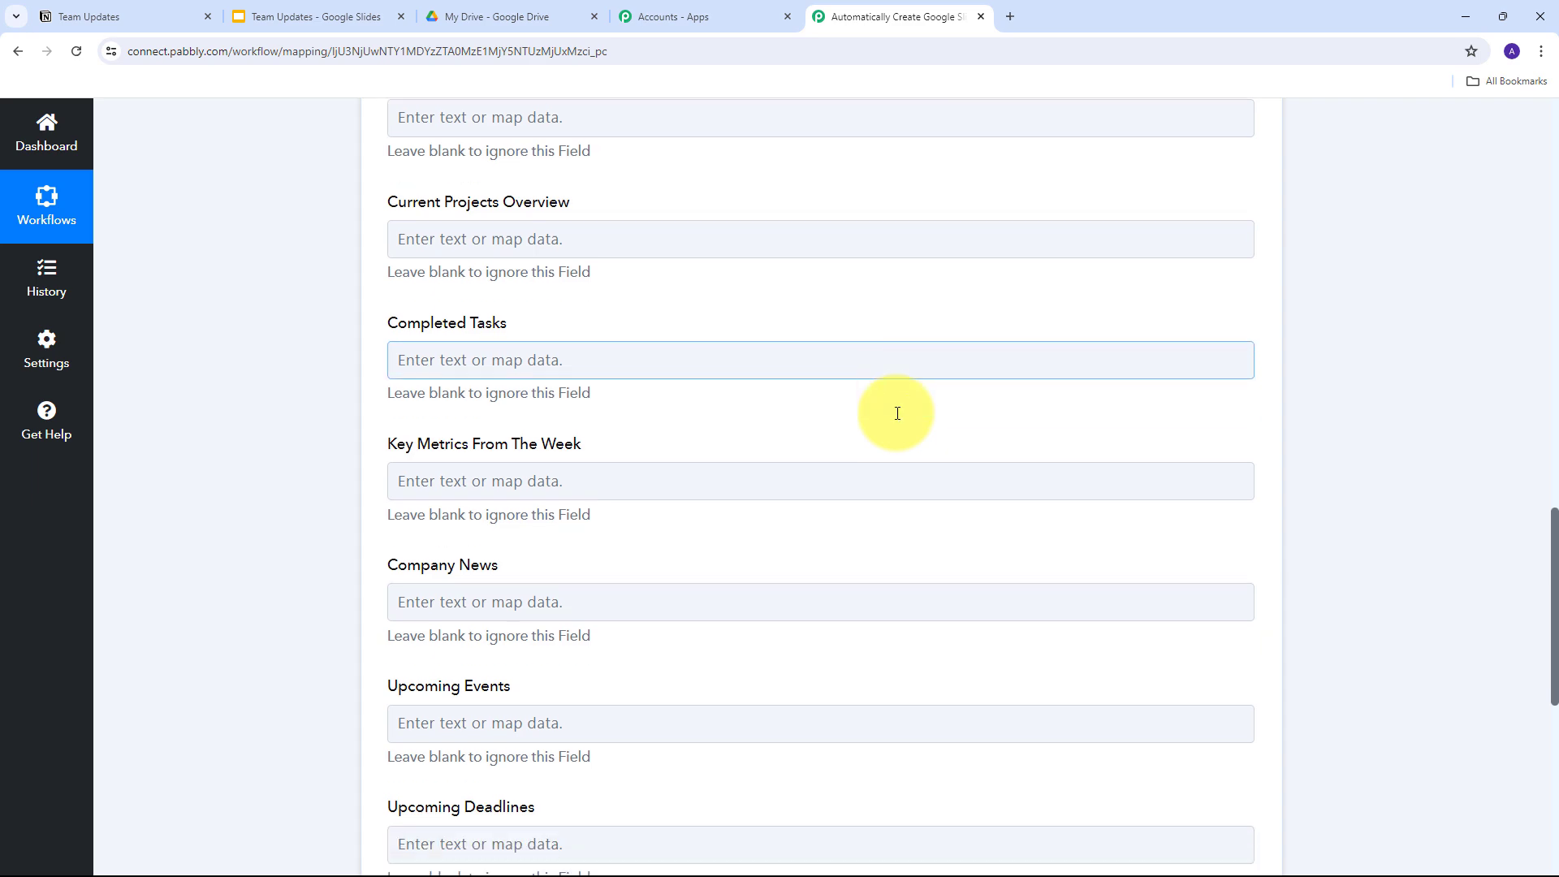
{"action": "scroll", "coordinate": [793, 473], "scroll_direction": "up", "scroll_amount": 1}
{"action": "scroll", "coordinate": [794, 476], "scroll_direction": "up", "scroll_amount": 8}
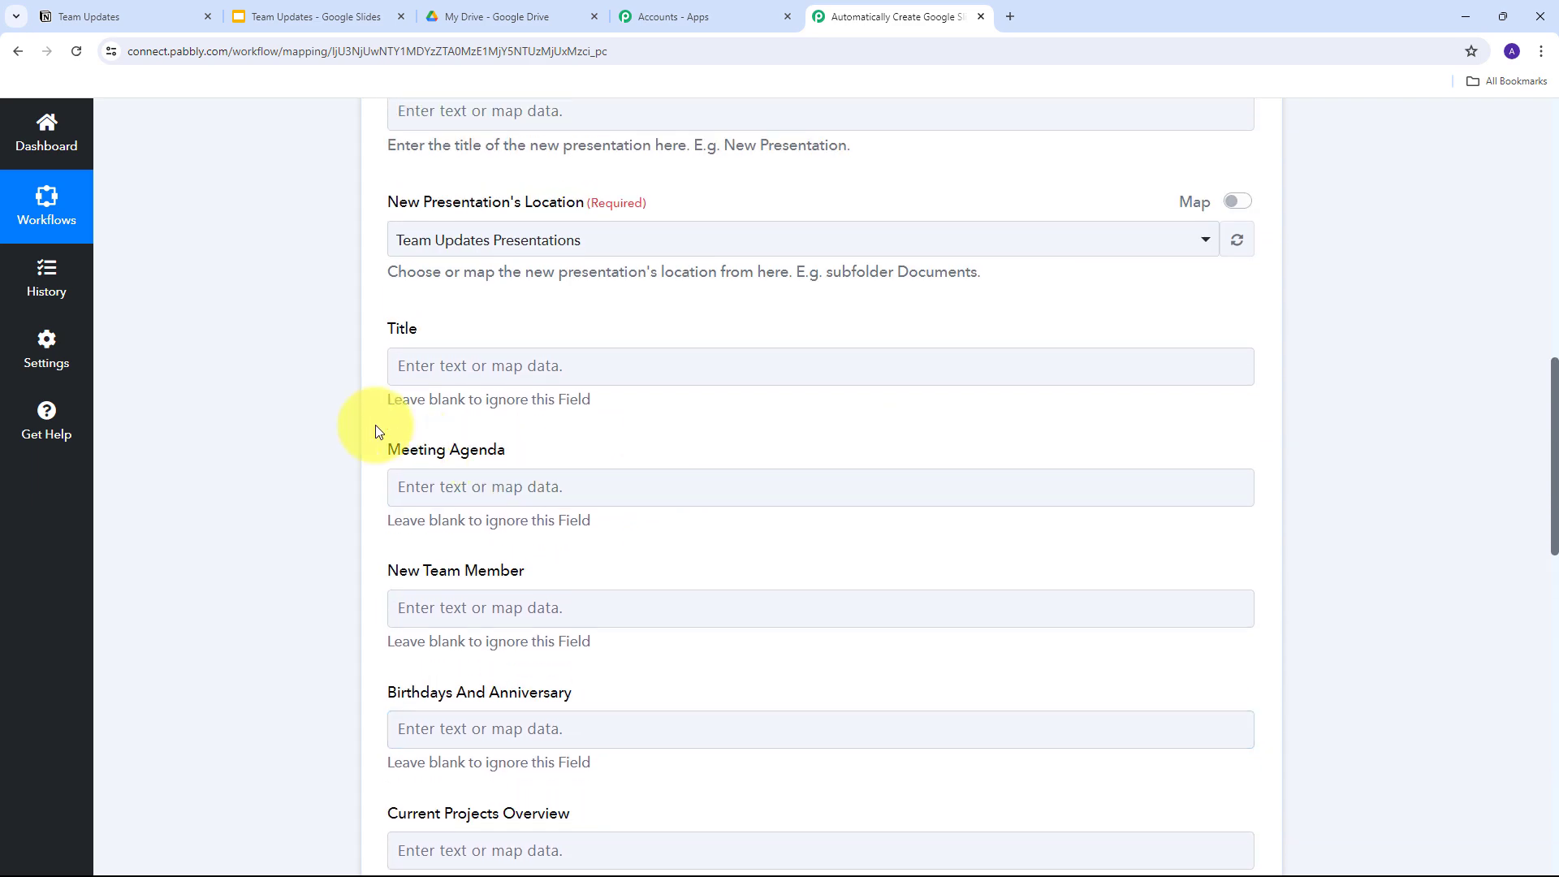
{"action": "scroll", "coordinate": [487, 293], "scroll_direction": "down", "scroll_amount": 1}
{"action": "scroll", "coordinate": [410, 265], "scroll_direction": "up", "scroll_amount": 1}
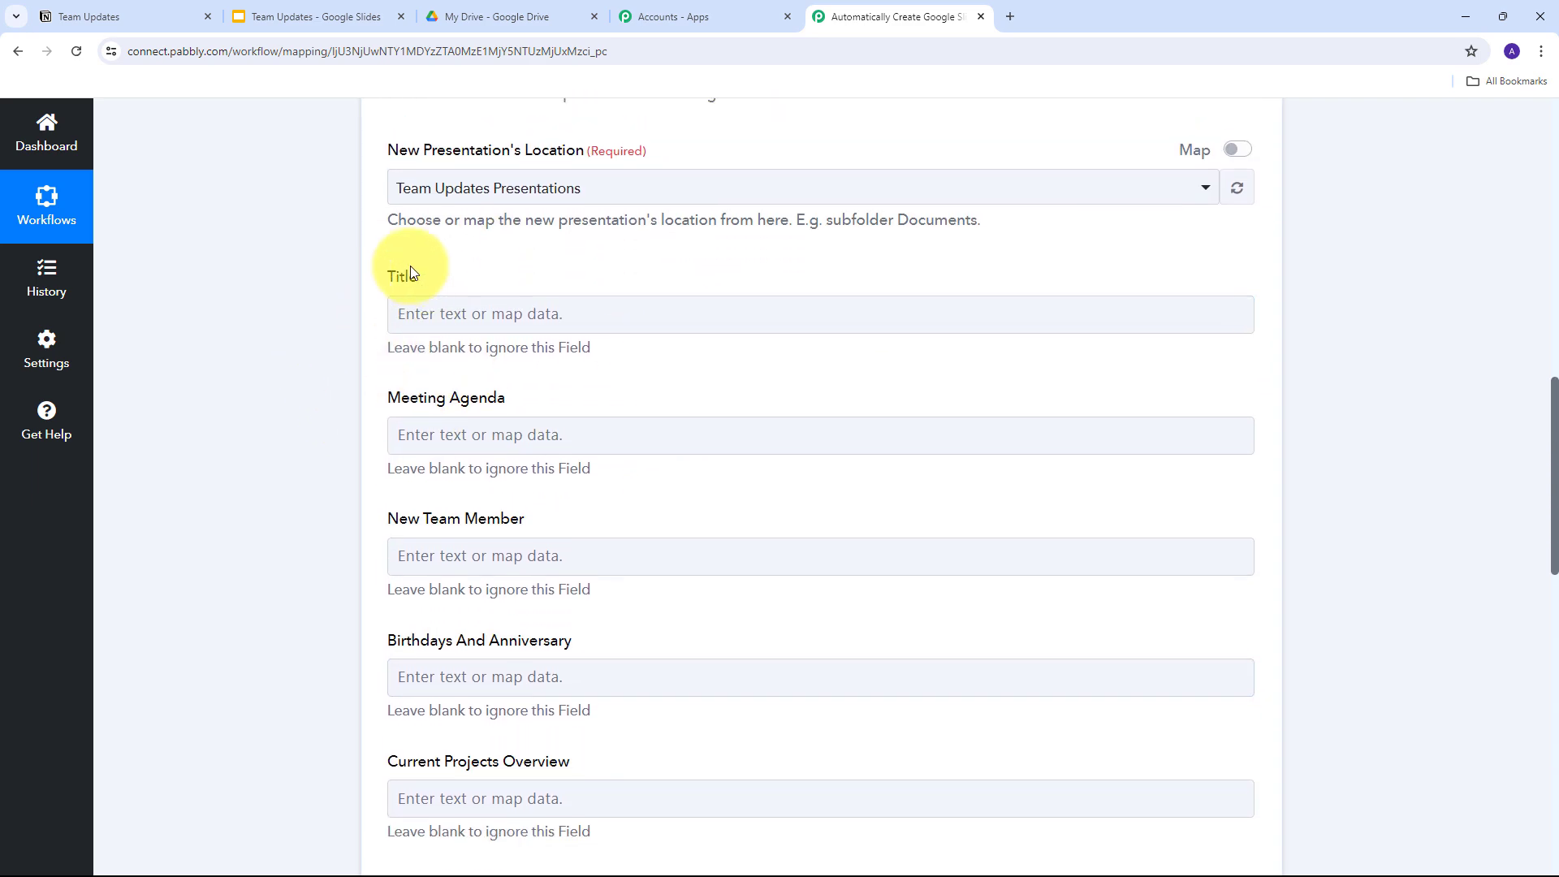
{"action": "scroll", "coordinate": [487, 365], "scroll_direction": "down", "scroll_amount": 2}
{"action": "scroll", "coordinate": [755, 406], "scroll_direction": "down", "scroll_amount": 1}
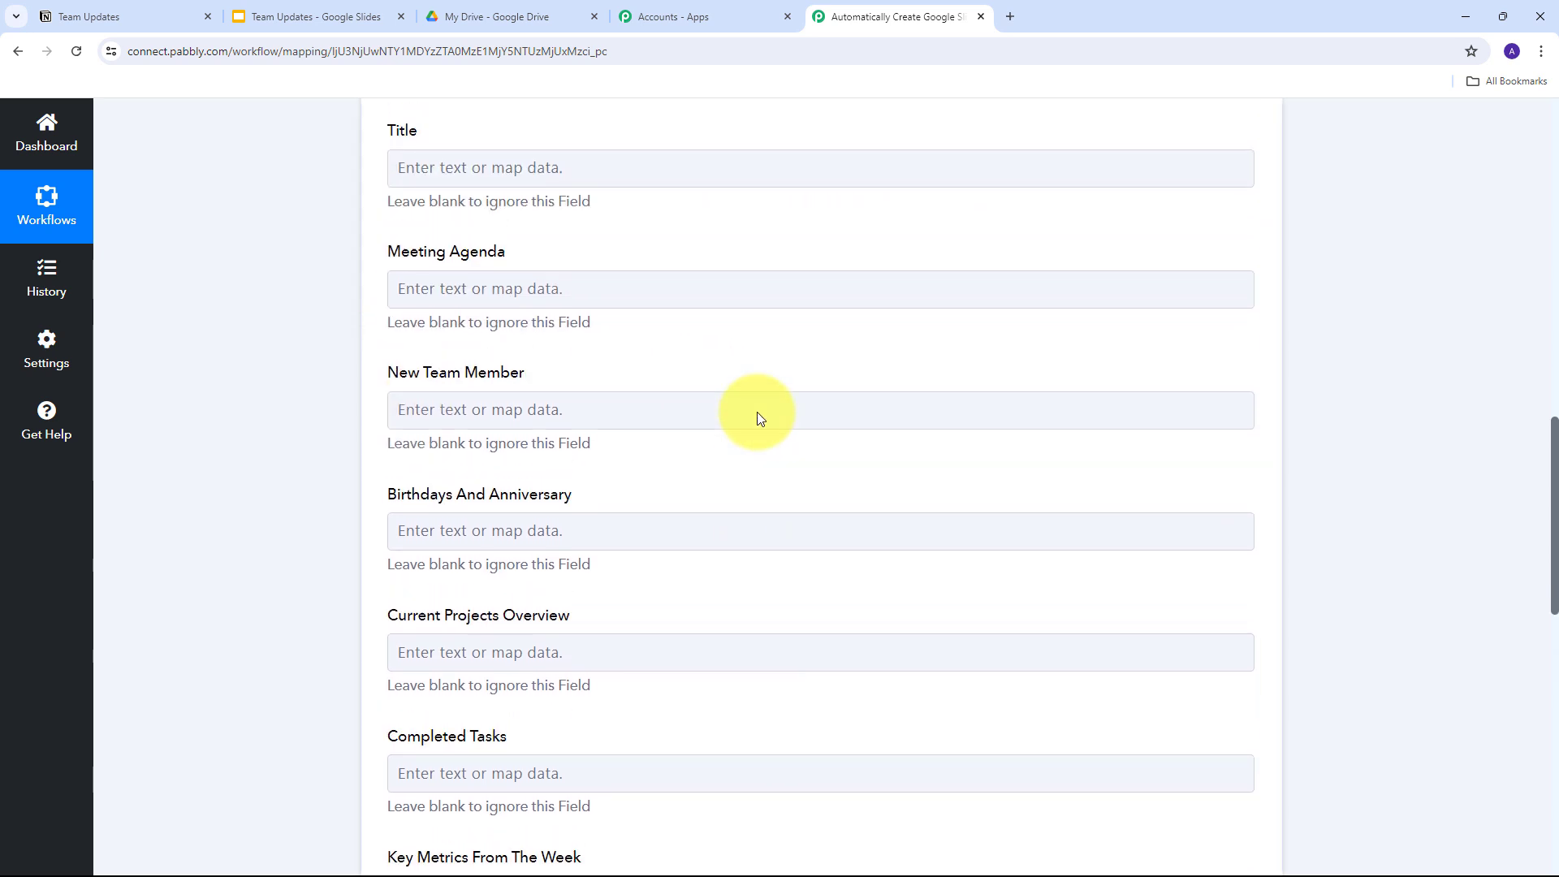
{"action": "scroll", "coordinate": [756, 418], "scroll_direction": "up", "scroll_amount": 2}
{"action": "scroll", "coordinate": [739, 411], "scroll_direction": "up", "scroll_amount": 1}
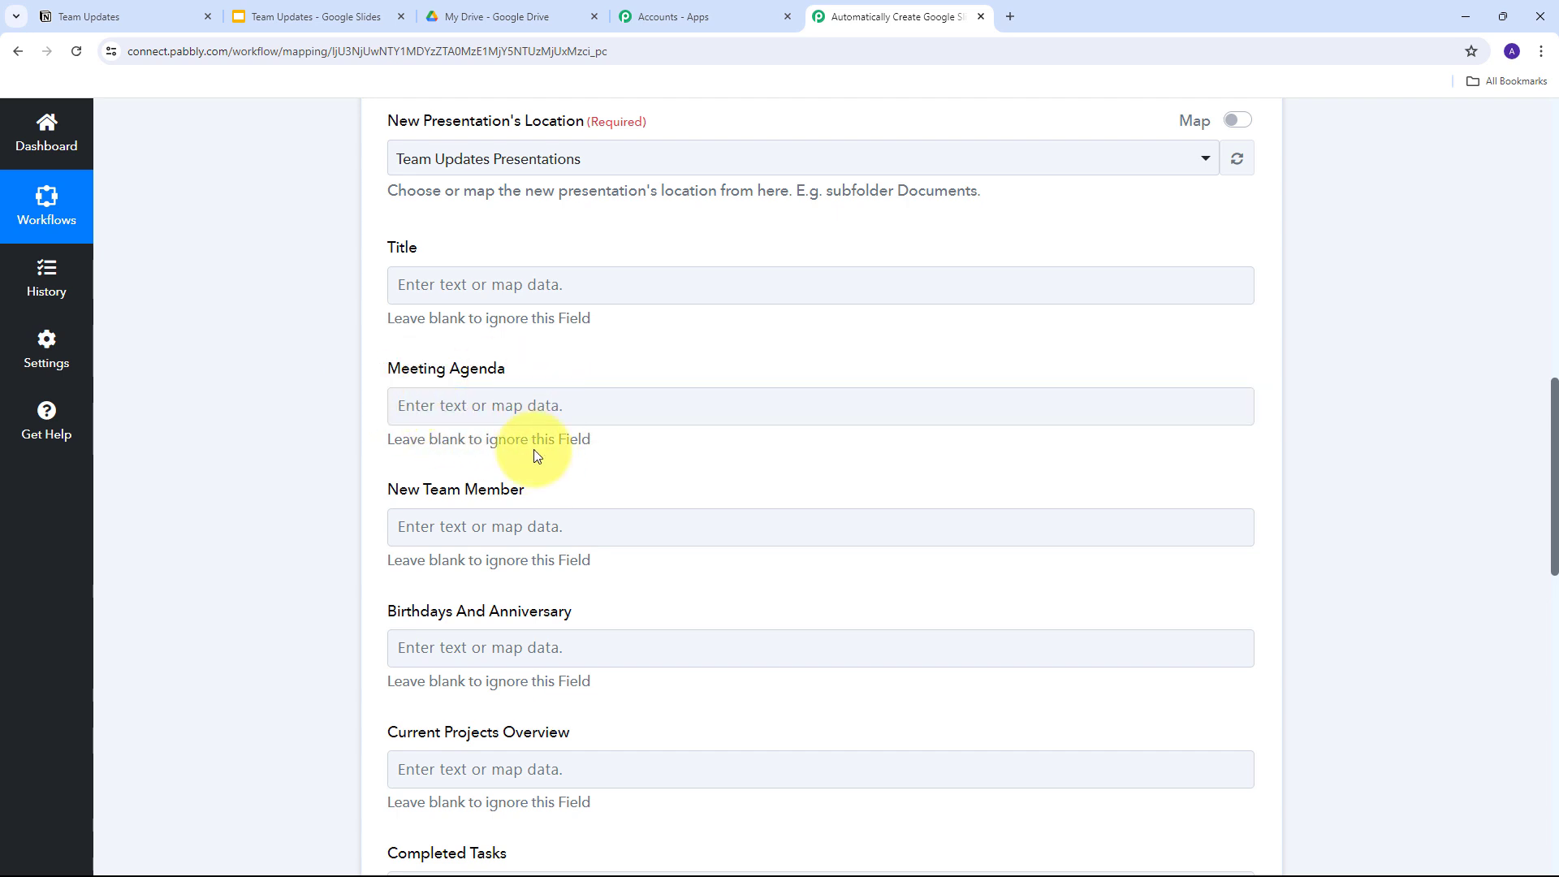
Map the Title of New Presentation to the Notion item's Title text content, Weekly Team Meeting - July 15, 2024
{"action": "left_click", "coordinate": [439, 404]}
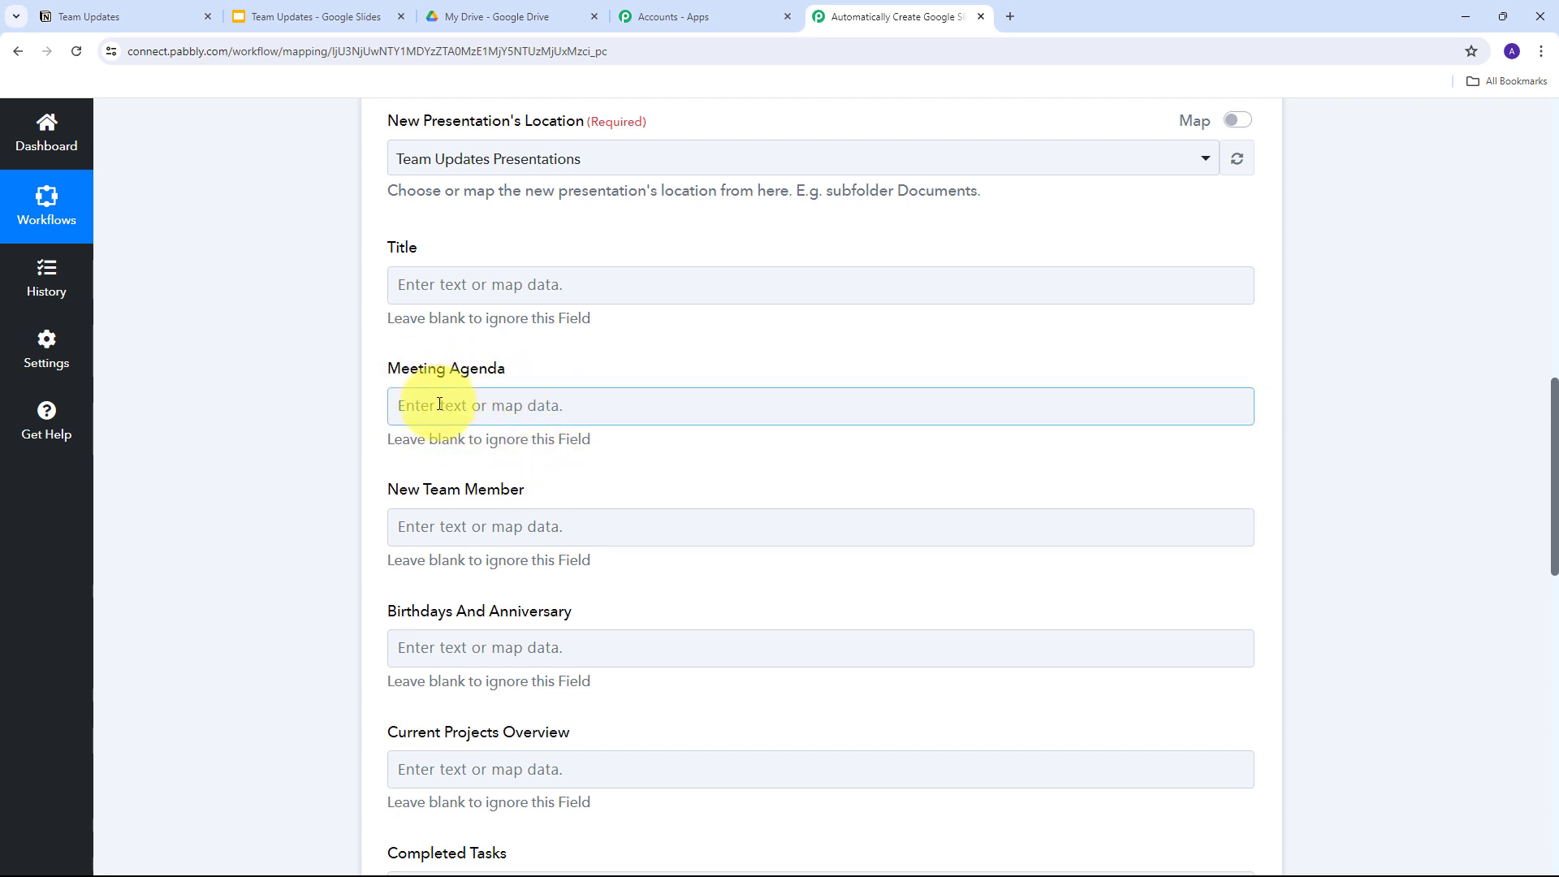
{"action": "scroll", "coordinate": [558, 349], "scroll_direction": "up", "scroll_amount": 5}
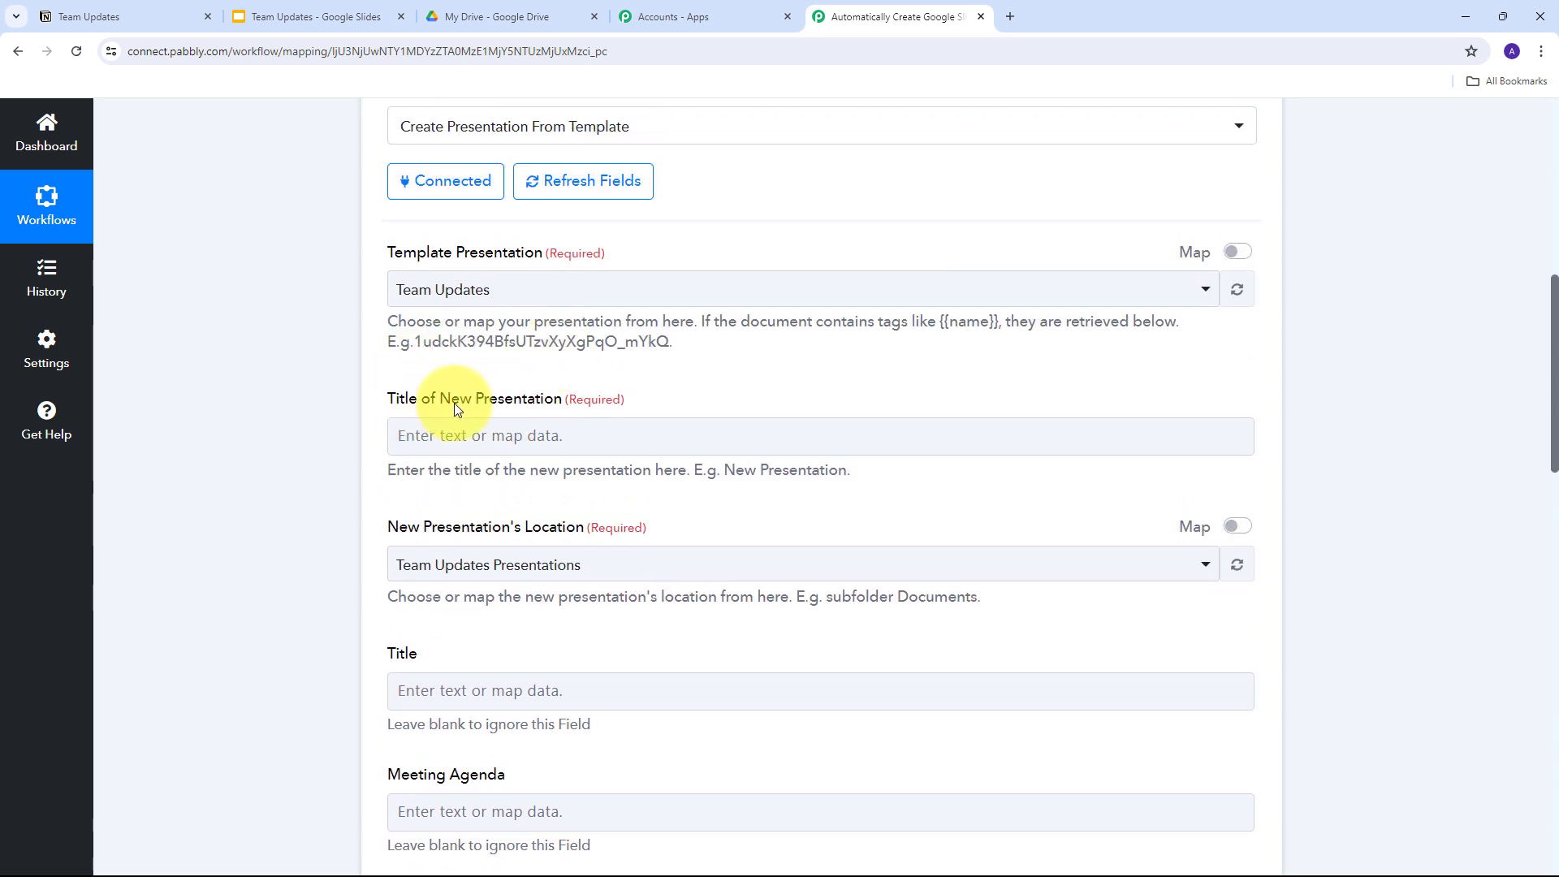
{"action": "left_click", "coordinate": [502, 439]}
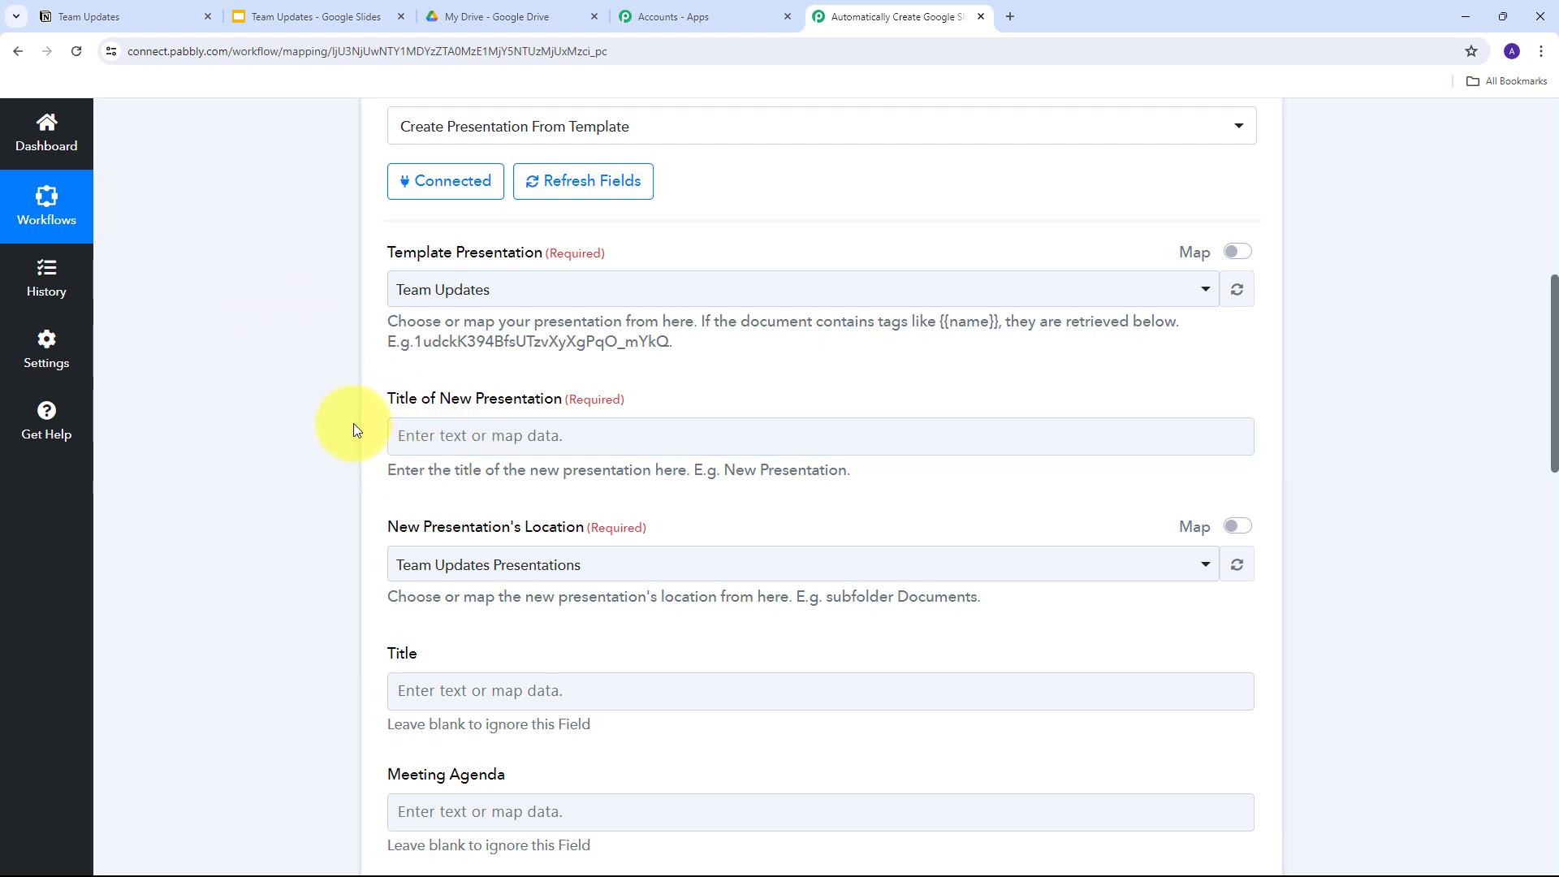
{"action": "scroll", "coordinate": [655, 416], "scroll_direction": "down", "scroll_amount": 4}
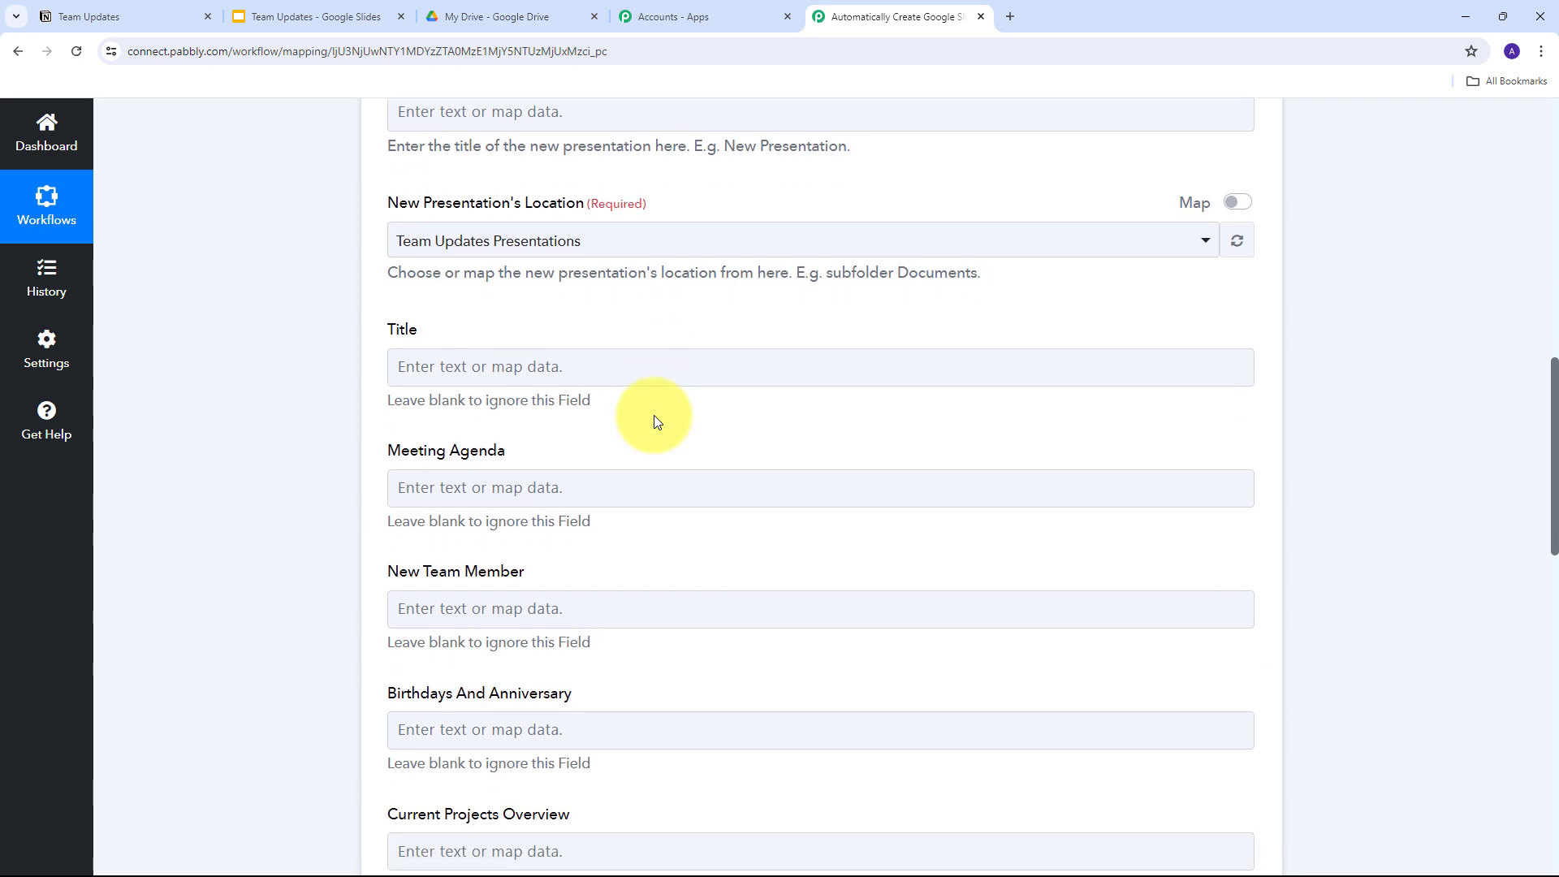
{"action": "scroll", "coordinate": [348, 437], "scroll_direction": "up", "scroll_amount": 4}
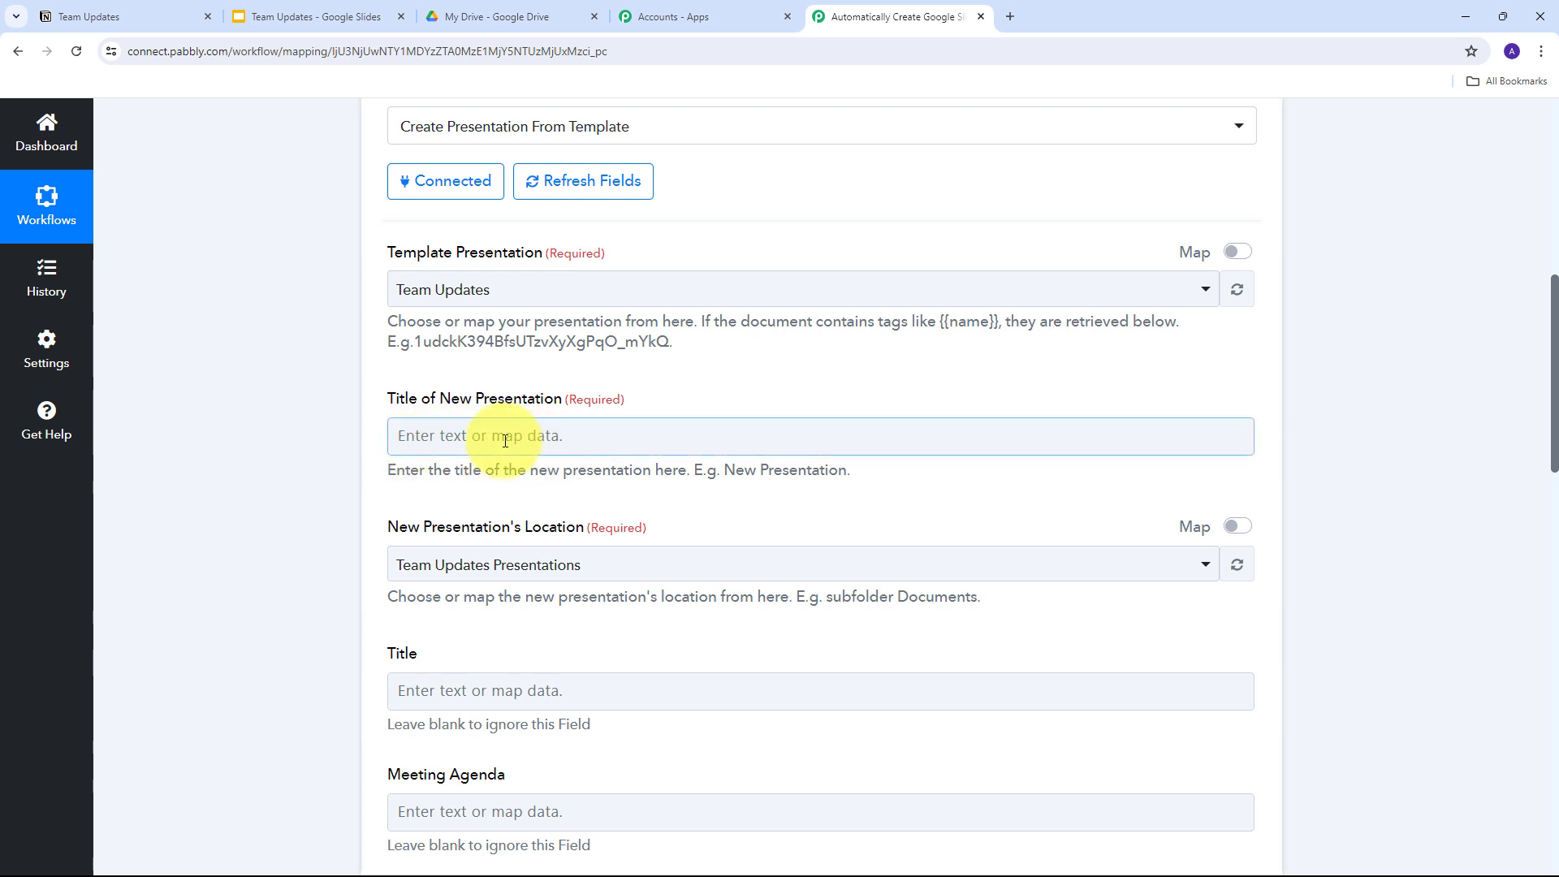
{"action": "left_click", "coordinate": [634, 433]}
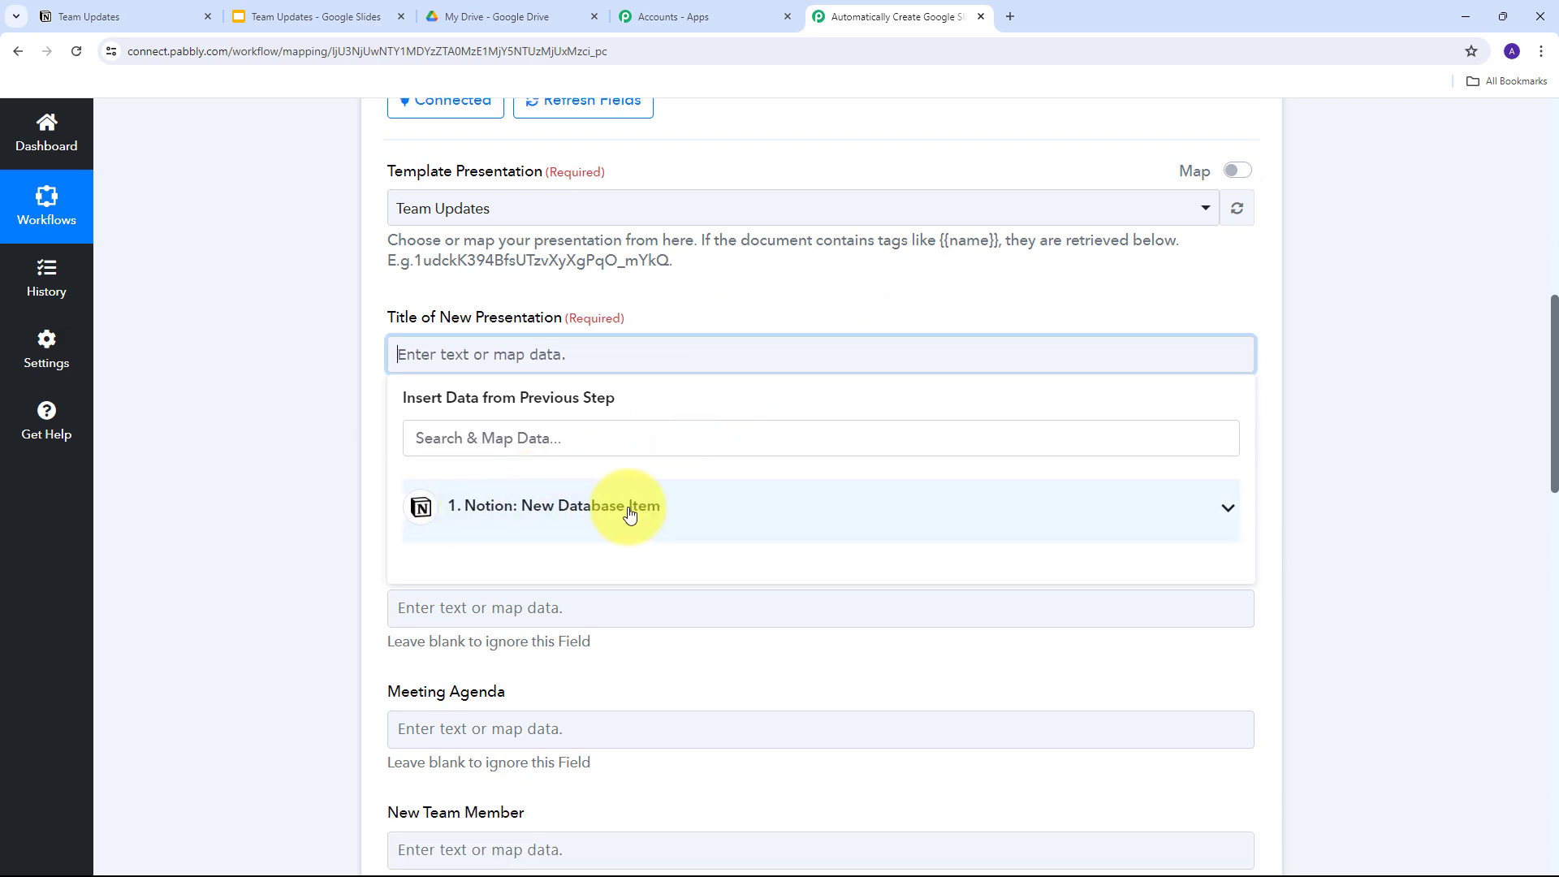
{"action": "left_click", "coordinate": [692, 512]}
{"action": "scroll", "coordinate": [790, 557], "scroll_direction": "down", "scroll_amount": 10}
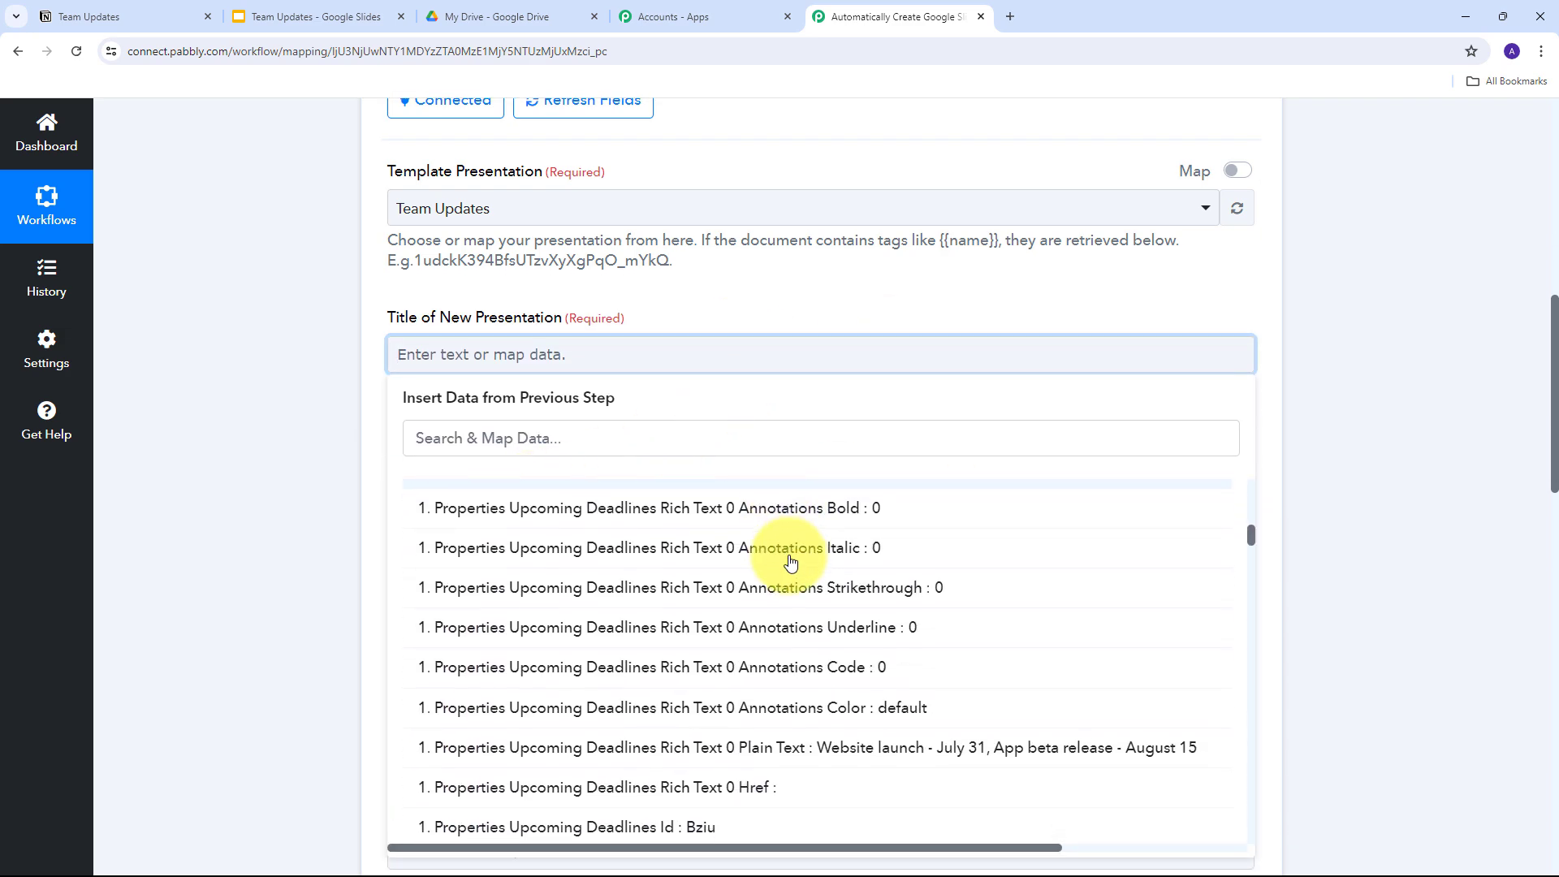
{"action": "scroll", "coordinate": [790, 561], "scroll_direction": "up", "scroll_amount": 2}
{"action": "scroll", "coordinate": [790, 560], "scroll_direction": "down", "scroll_amount": 6}
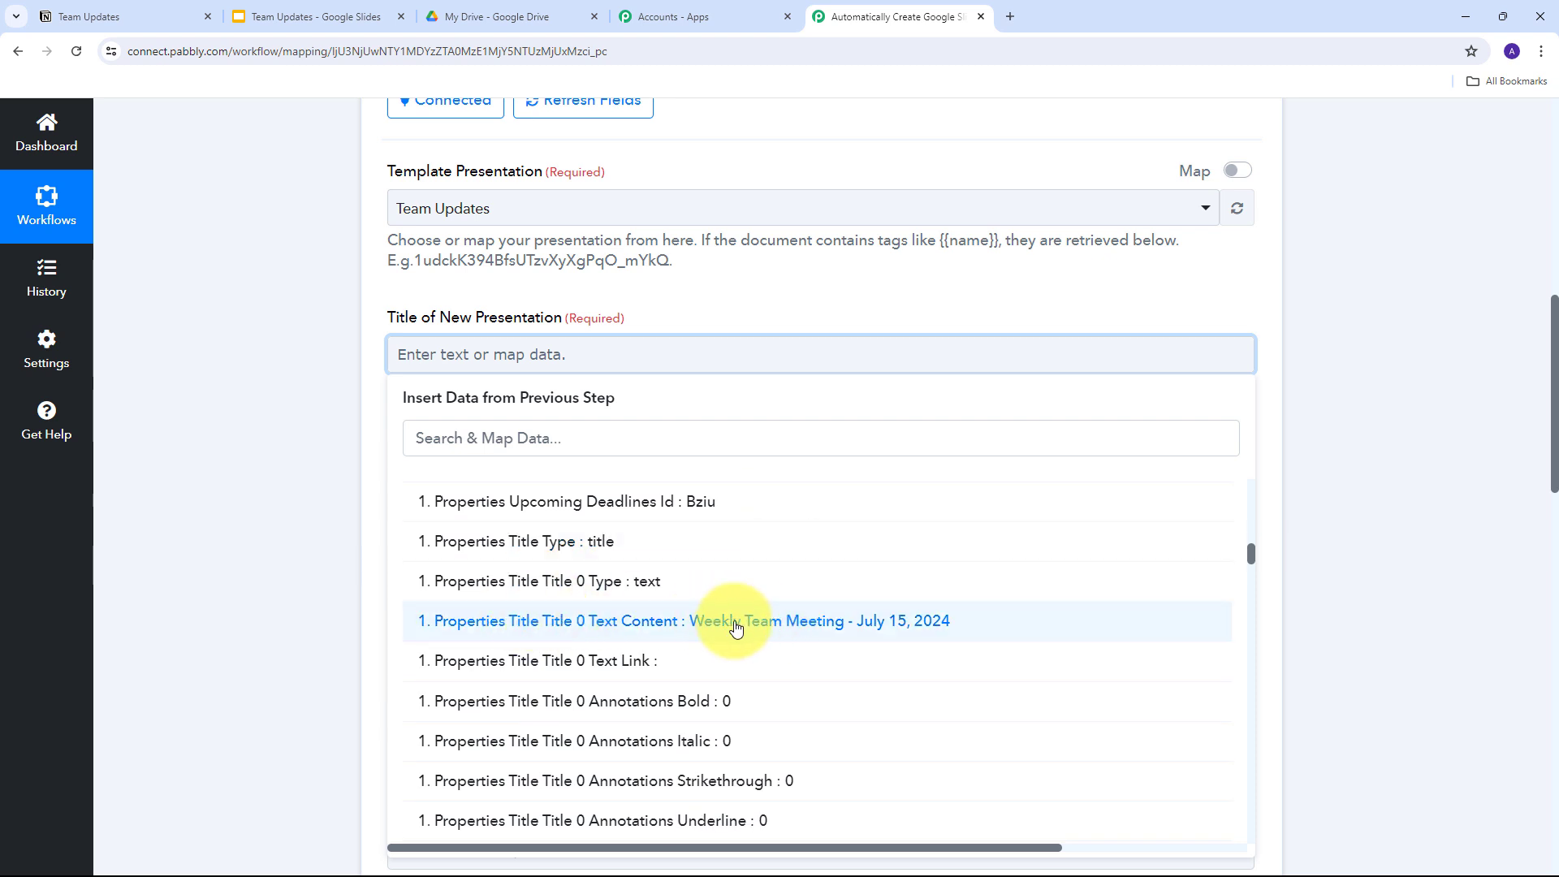
{"action": "left_click", "coordinate": [754, 627]}
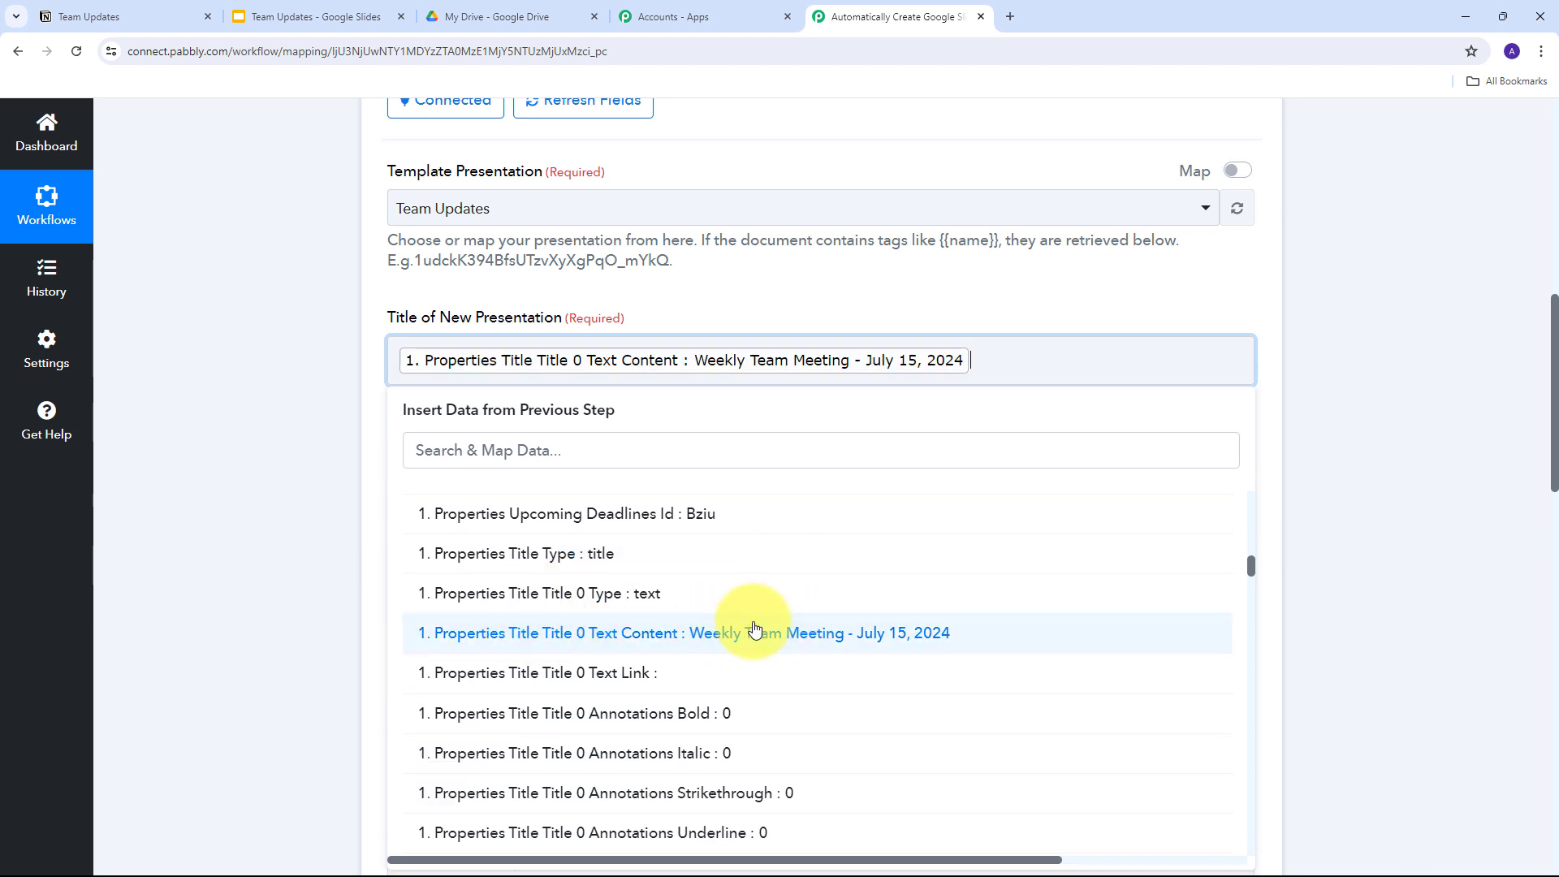
{"action": "left_click", "coordinate": [697, 266]}
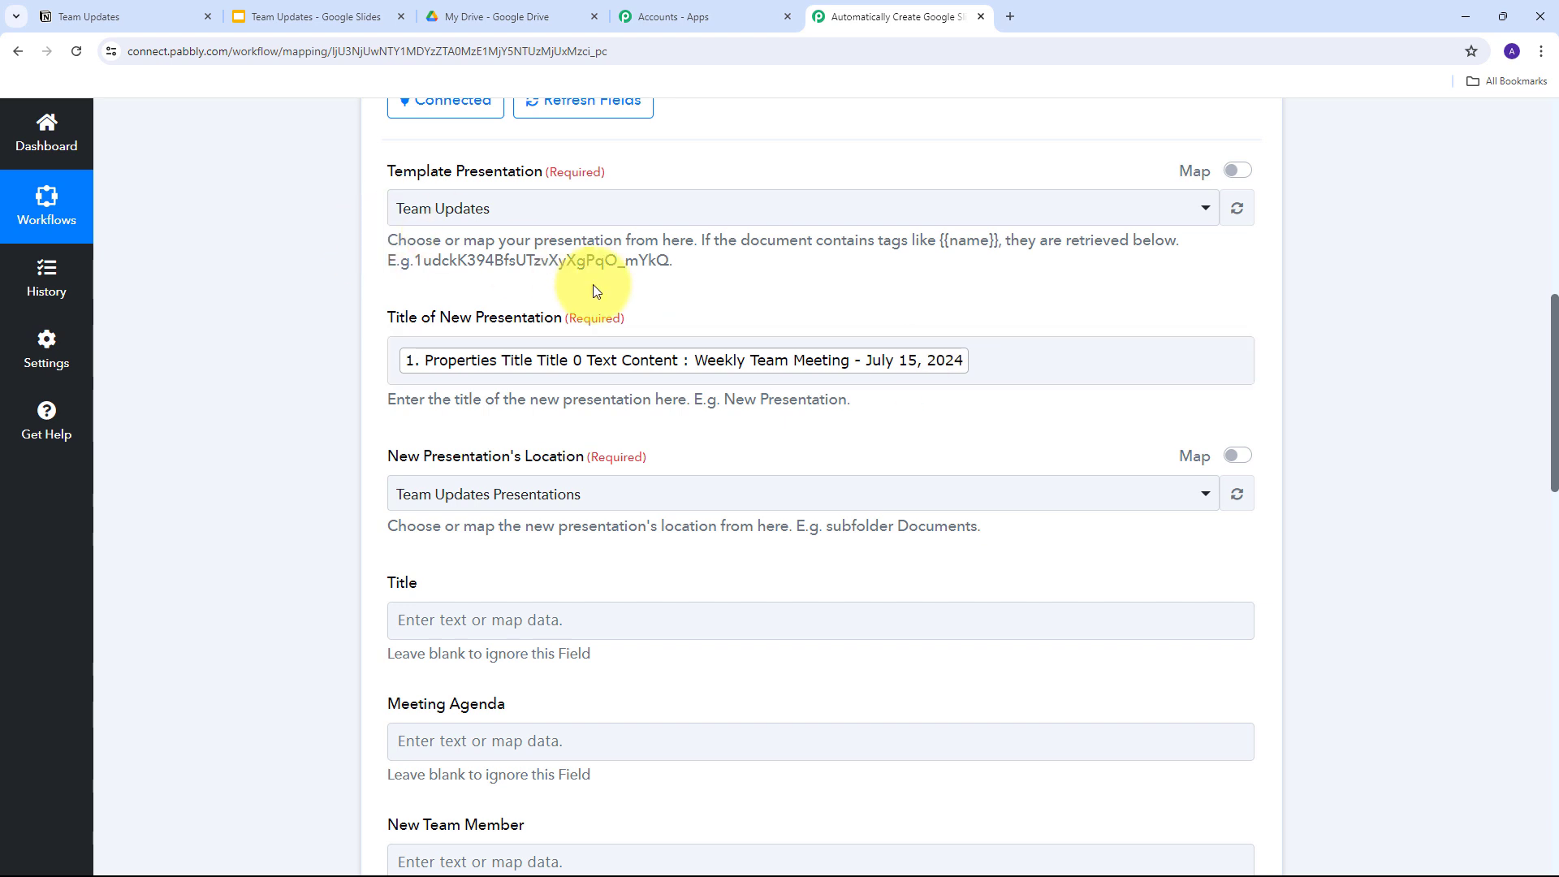
Switch to Google Drive and open the Team Updates Presentations folder to inspect its contents
{"action": "scroll", "coordinate": [634, 273], "scroll_direction": "down", "scroll_amount": 1}
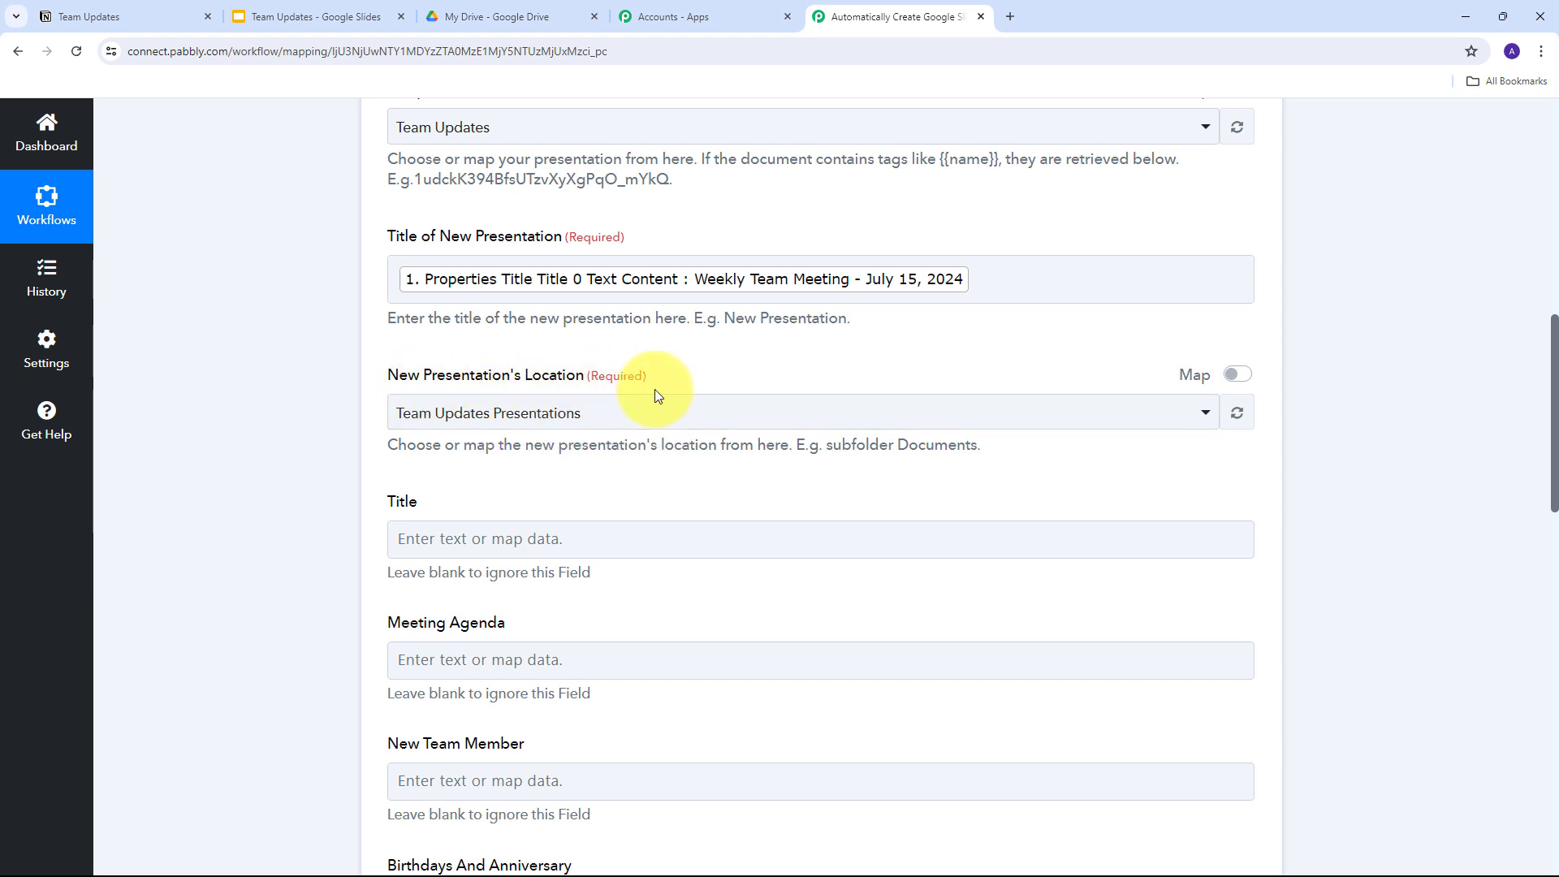
{"action": "left_click", "coordinate": [528, 16]}
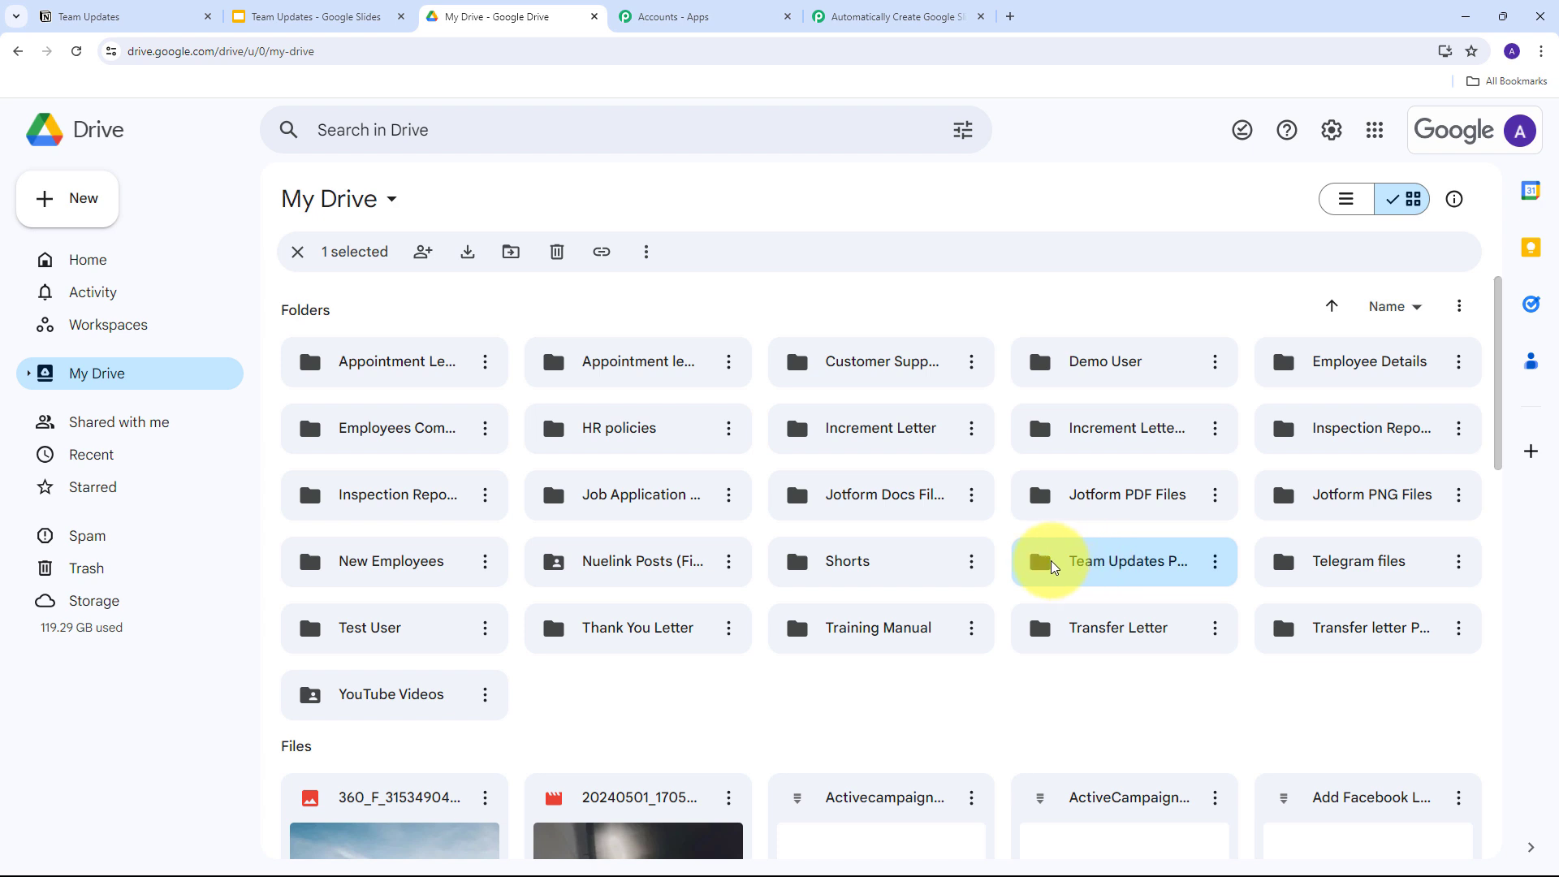
{"action": "double_click", "coordinate": [1116, 566]}
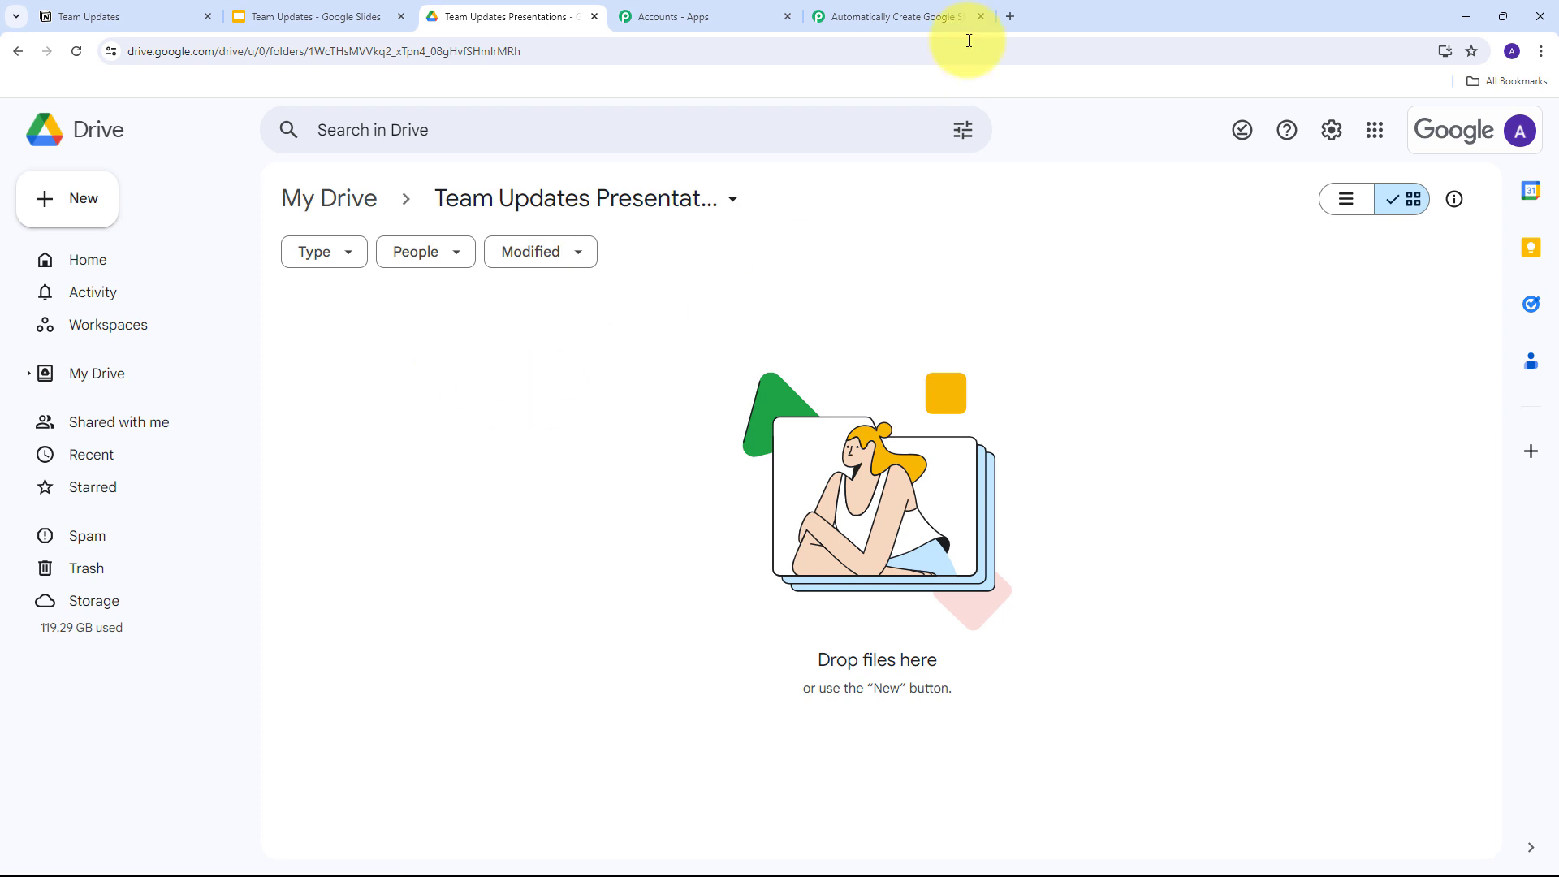
Return to the Pabbly Connect workflow and choose Team Updates Presentations as the new presentation's location
{"action": "left_click", "coordinate": [933, 17]}
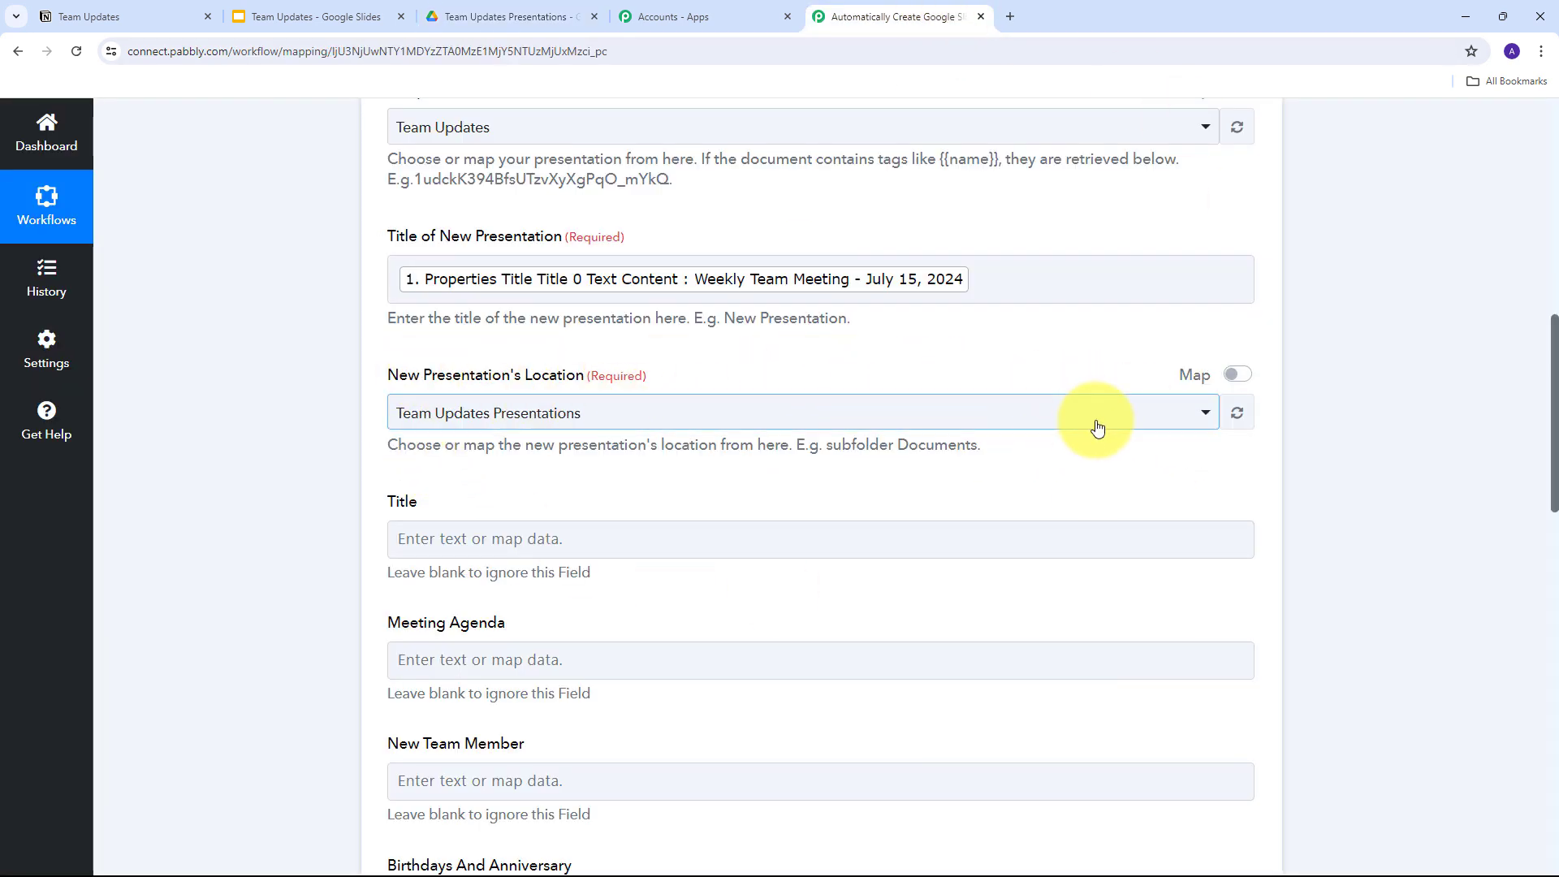
{"action": "left_click", "coordinate": [1055, 414]}
{"action": "scroll", "coordinate": [491, 593], "scroll_direction": "down", "scroll_amount": 5}
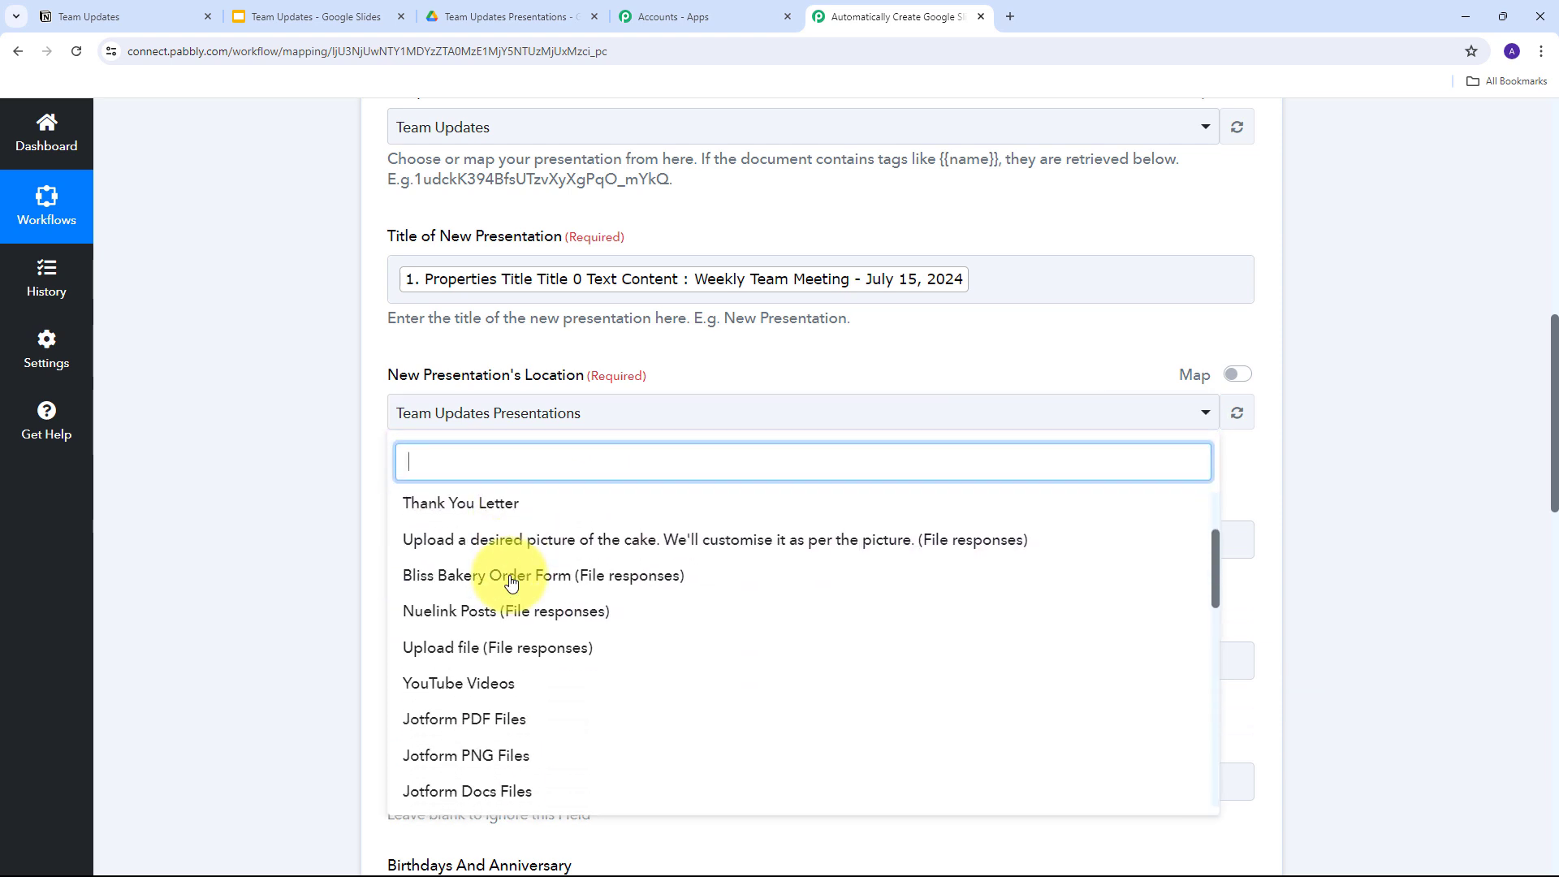
{"action": "scroll", "coordinate": [520, 577], "scroll_direction": "up", "scroll_amount": 5}
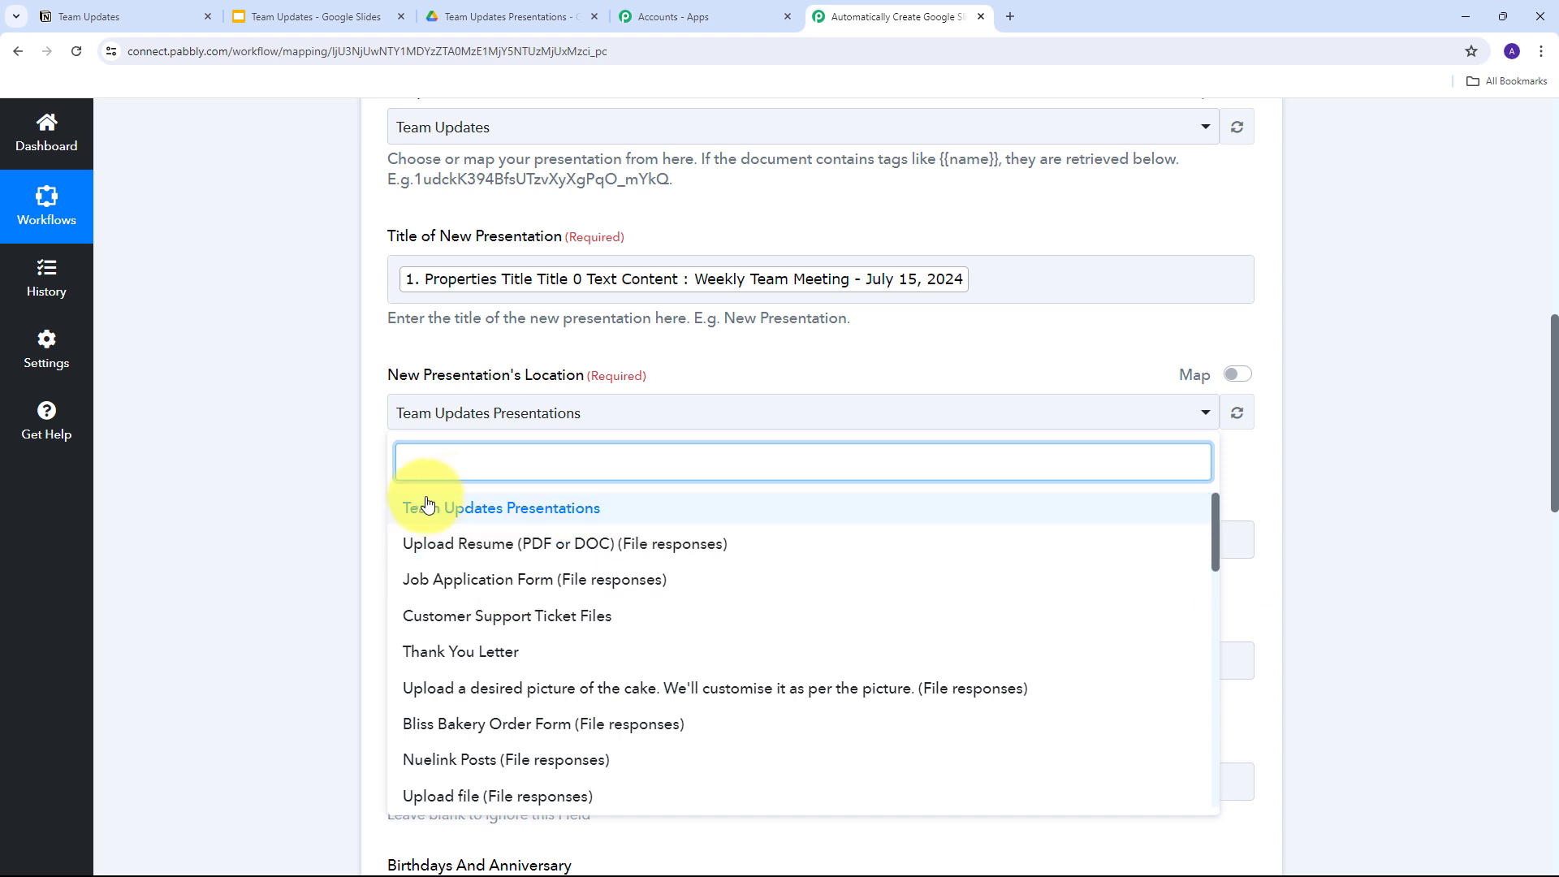
{"action": "left_click", "coordinate": [530, 513]}
Map the template's Title field to the Title text content from the Notion New Database Item step
{"action": "scroll", "coordinate": [646, 448], "scroll_direction": "down", "scroll_amount": 2}
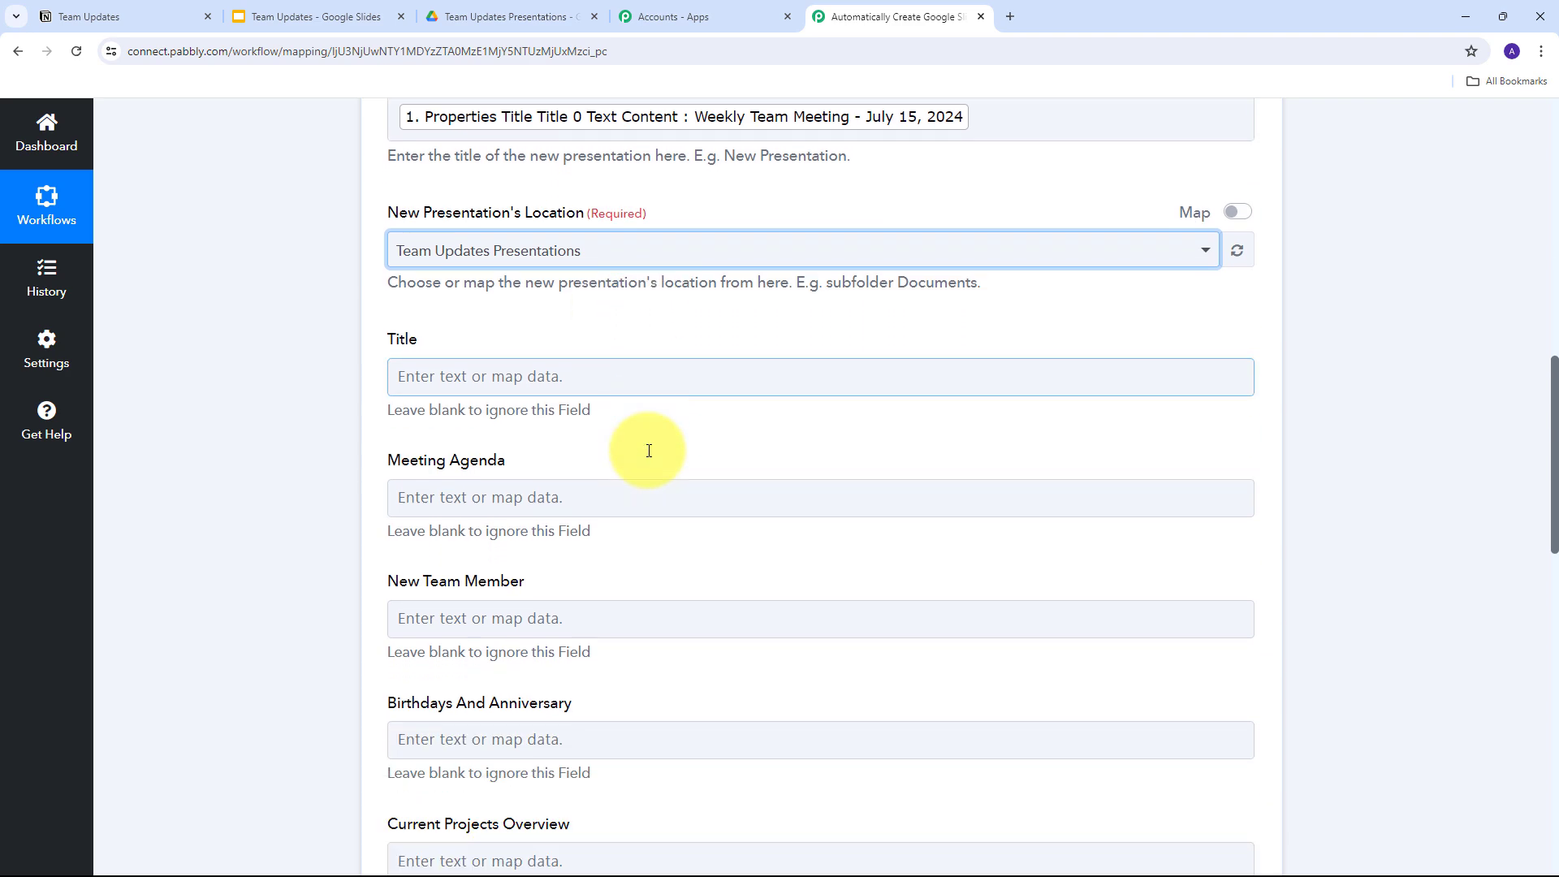
{"action": "scroll", "coordinate": [679, 455], "scroll_direction": "down", "scroll_amount": 2}
{"action": "scroll", "coordinate": [568, 454], "scroll_direction": "up", "scroll_amount": 3}
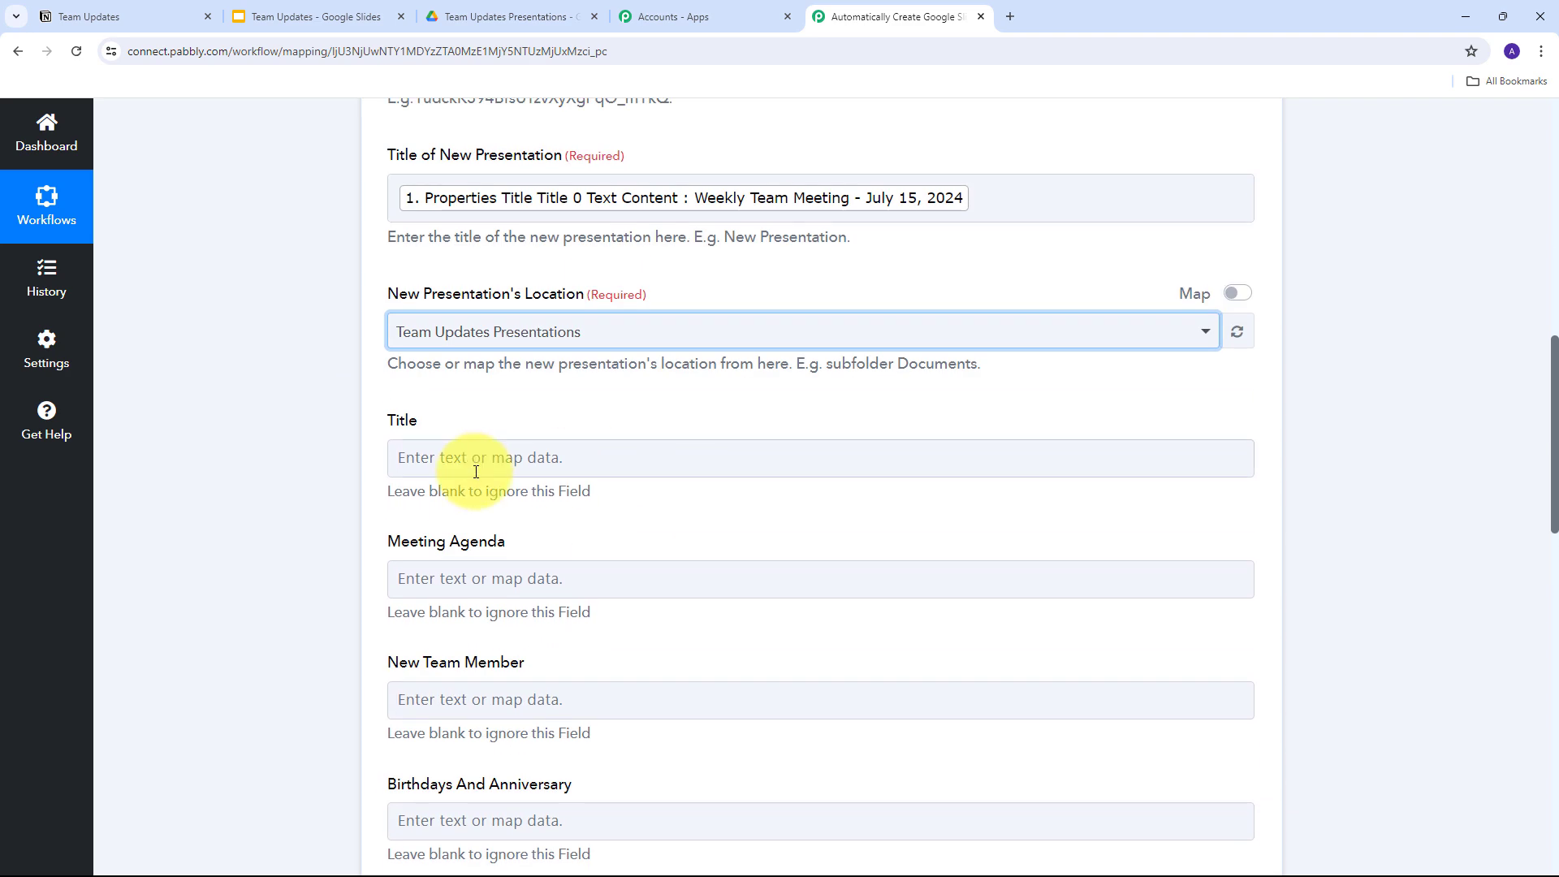
{"action": "left_click", "coordinate": [479, 460]}
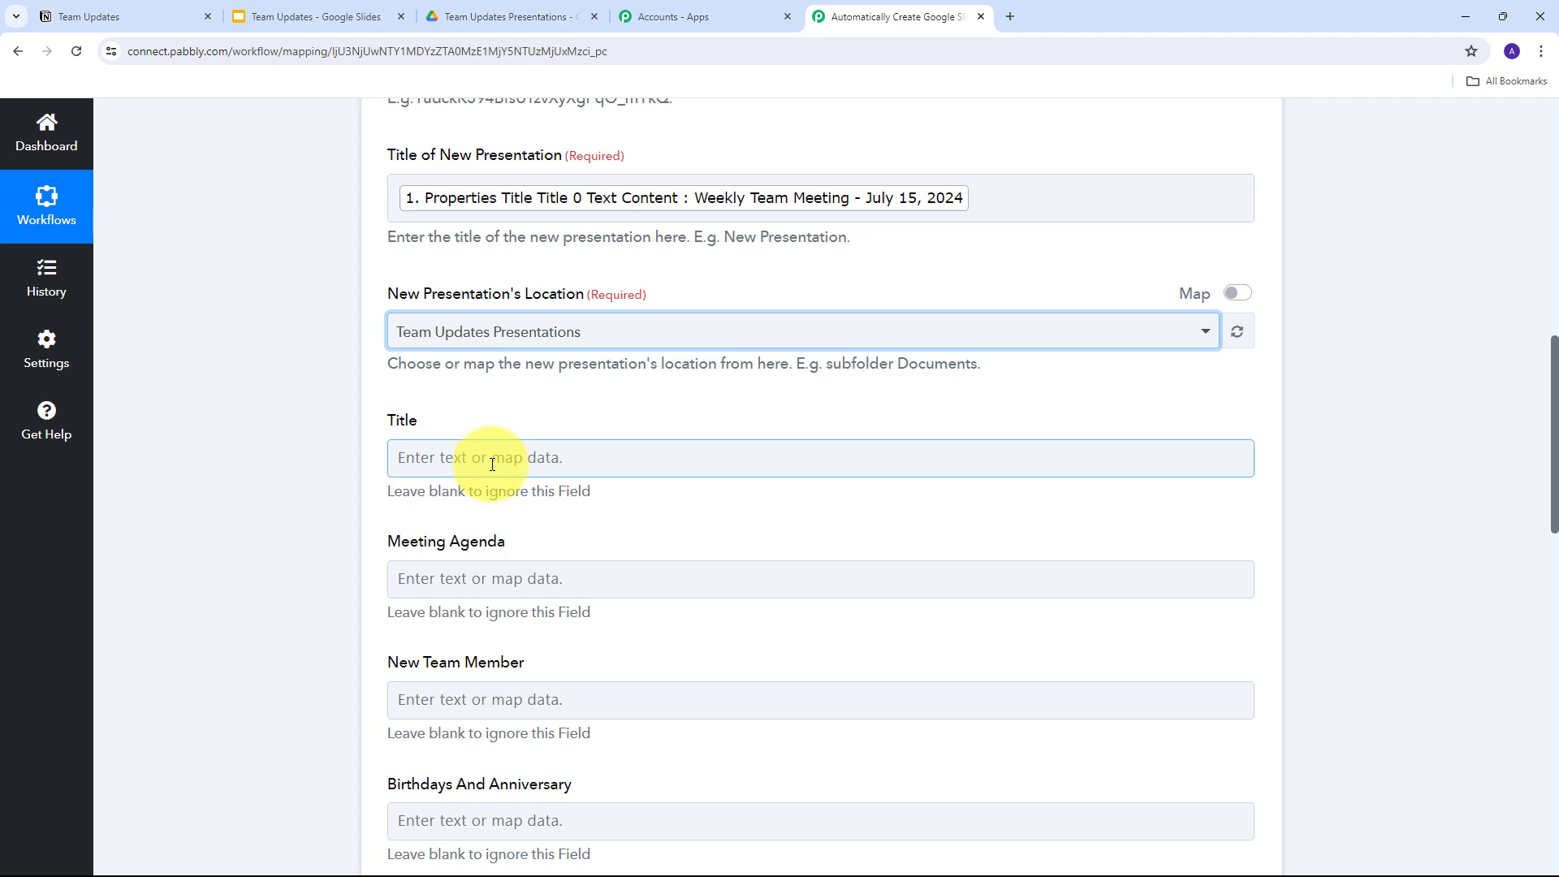
{"action": "left_click", "coordinate": [500, 461]}
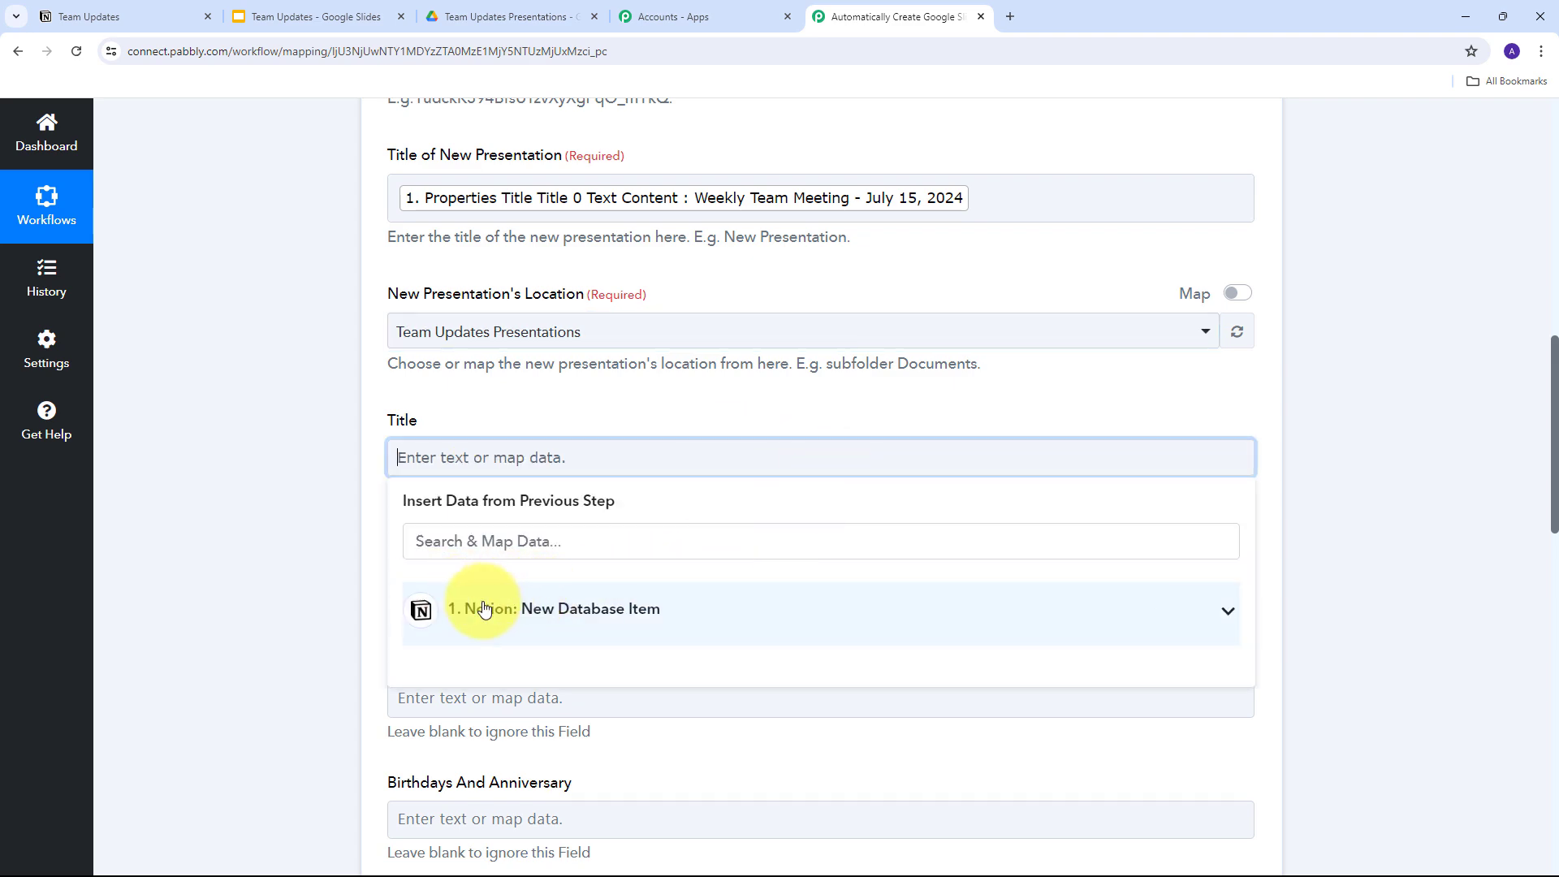
{"action": "left_click", "coordinate": [735, 604]}
{"action": "scroll", "coordinate": [780, 634], "scroll_direction": "down", "scroll_amount": 6}
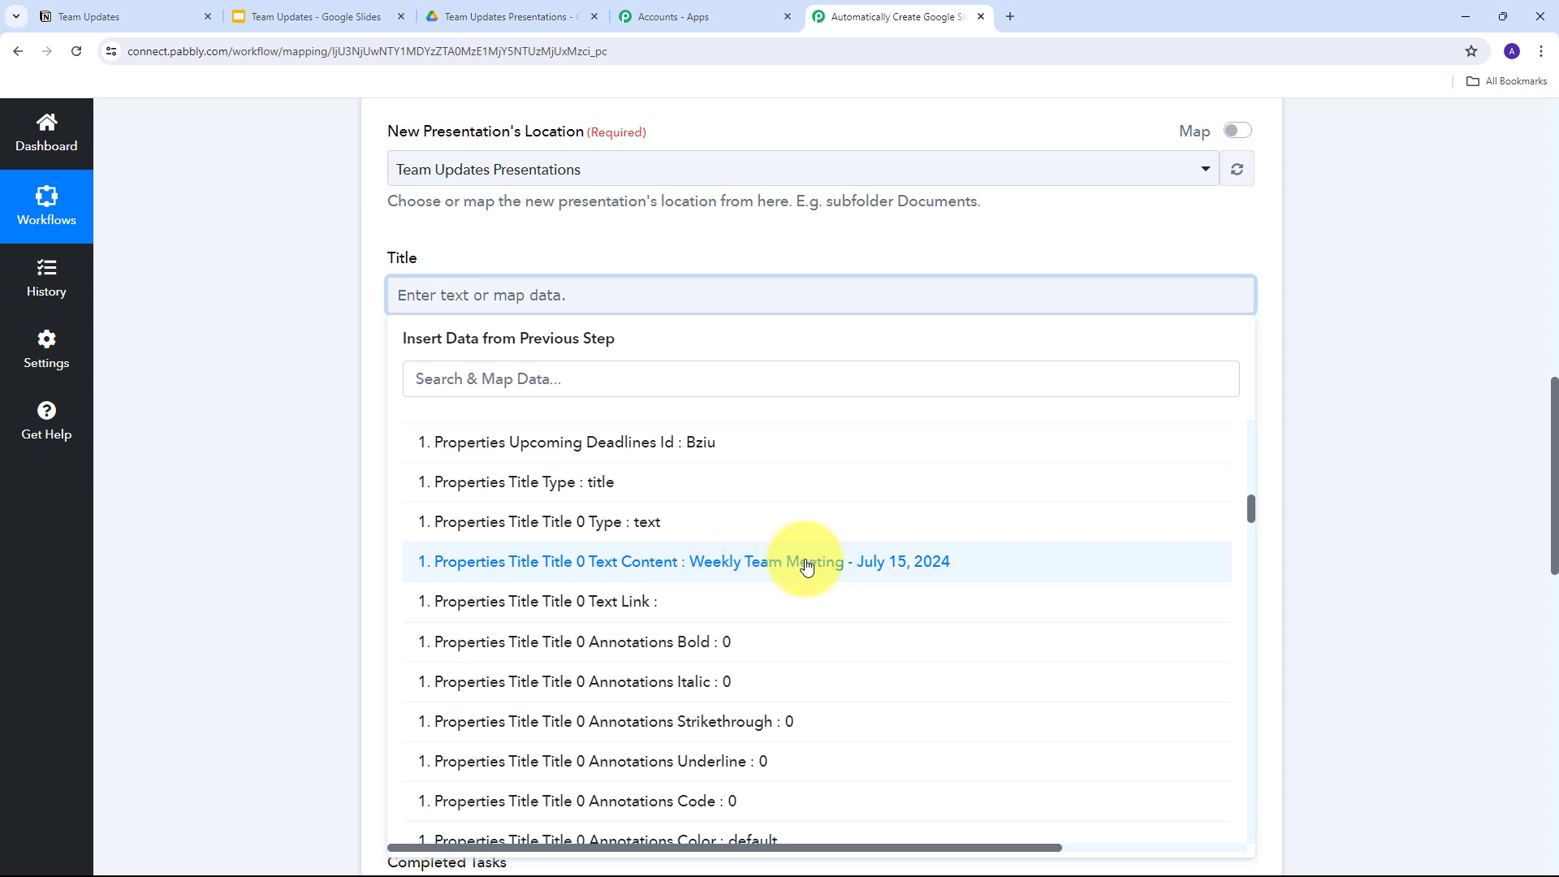
{"action": "left_click", "coordinate": [806, 566]}
{"action": "left_click", "coordinate": [247, 491]}
Map the Meeting Agenda field to the Agenda text content from the Notion database item
{"action": "scroll", "coordinate": [663, 421], "scroll_direction": "down", "scroll_amount": 1}
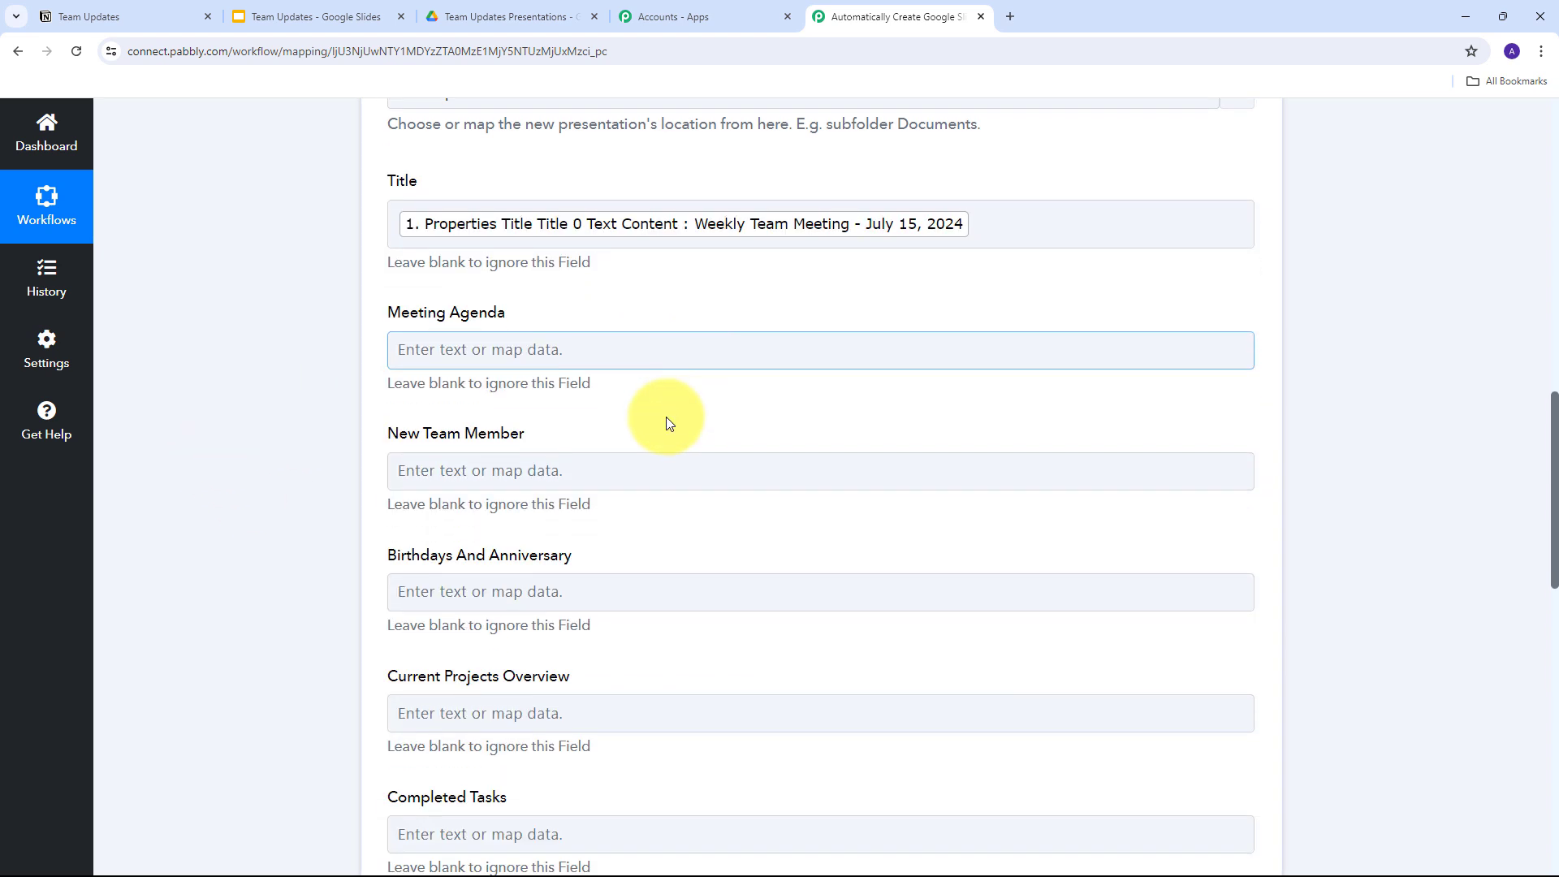
{"action": "left_click", "coordinate": [476, 346]}
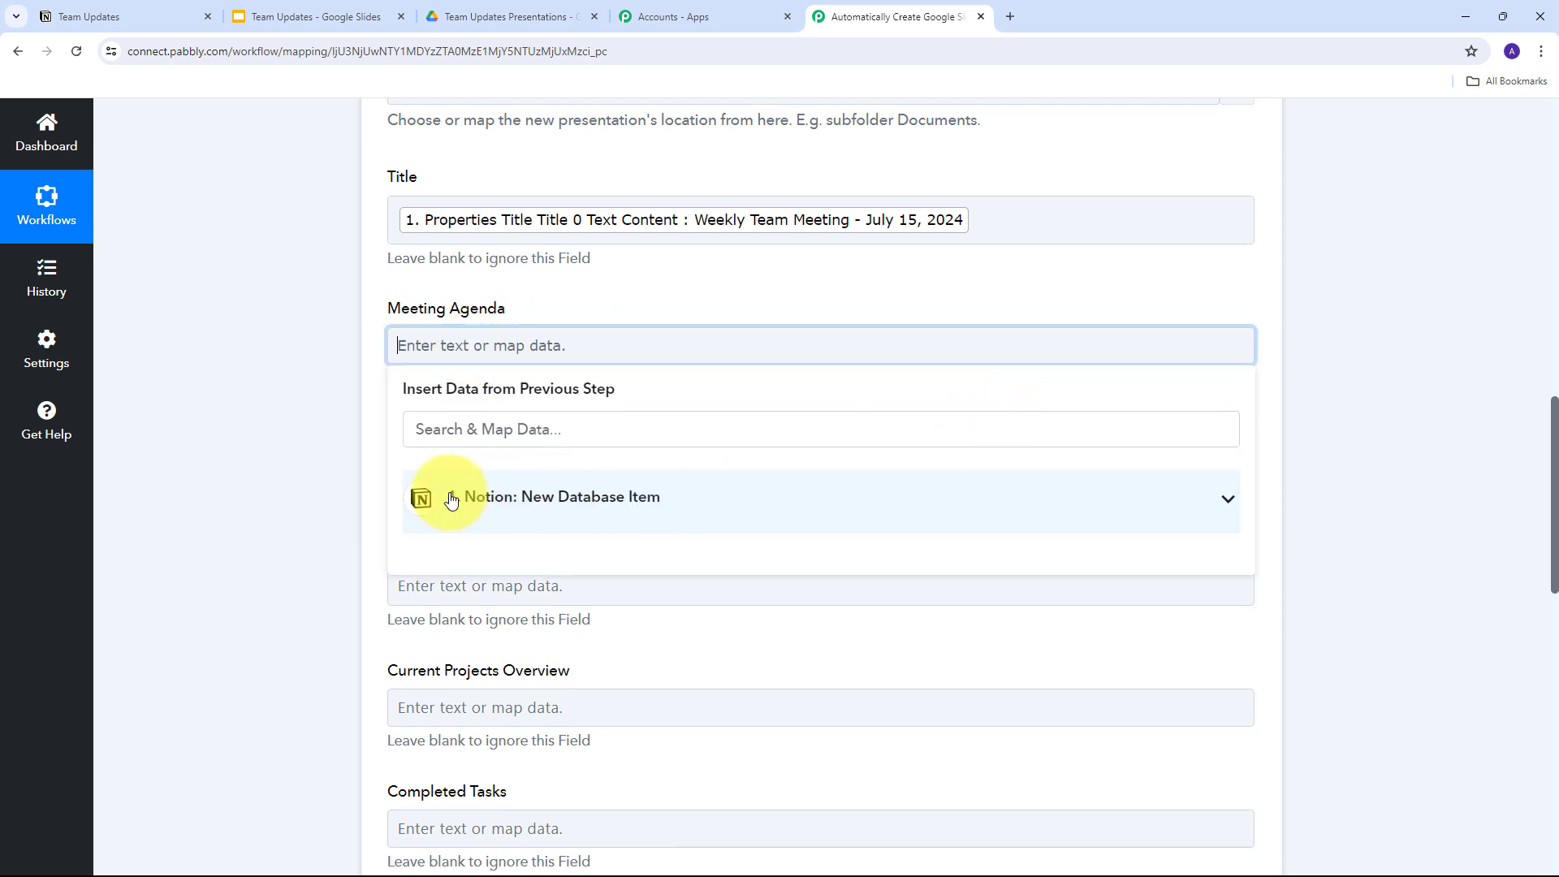
{"action": "left_click", "coordinate": [592, 499]}
{"action": "scroll", "coordinate": [661, 591], "scroll_direction": "up", "scroll_amount": 2}
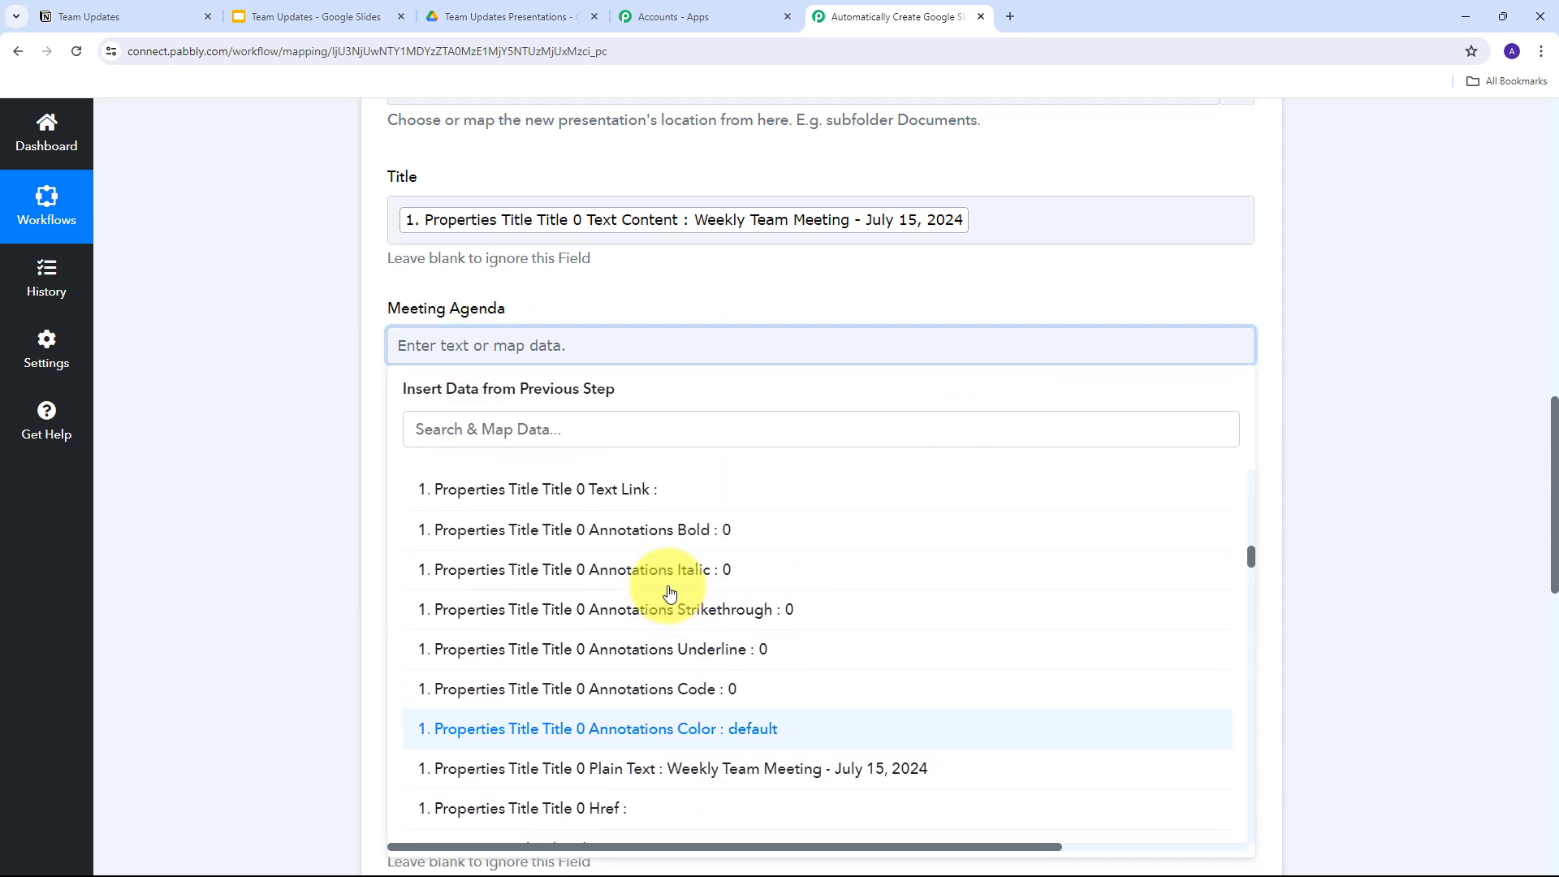
{"action": "scroll", "coordinate": [669, 593], "scroll_direction": "down", "scroll_amount": 10}
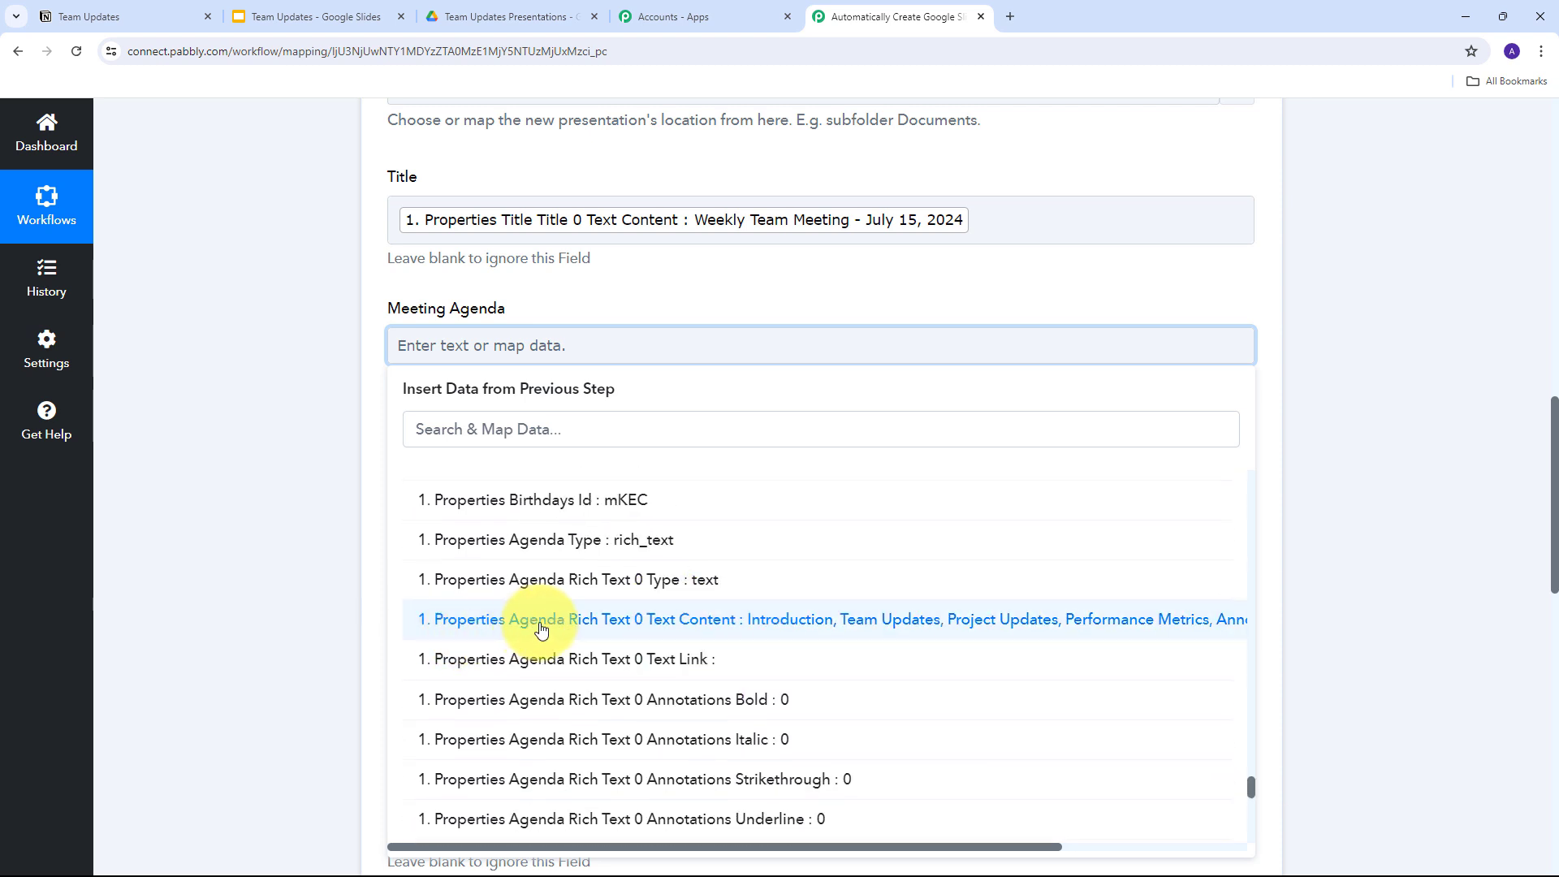
{"action": "left_click", "coordinate": [827, 622]}
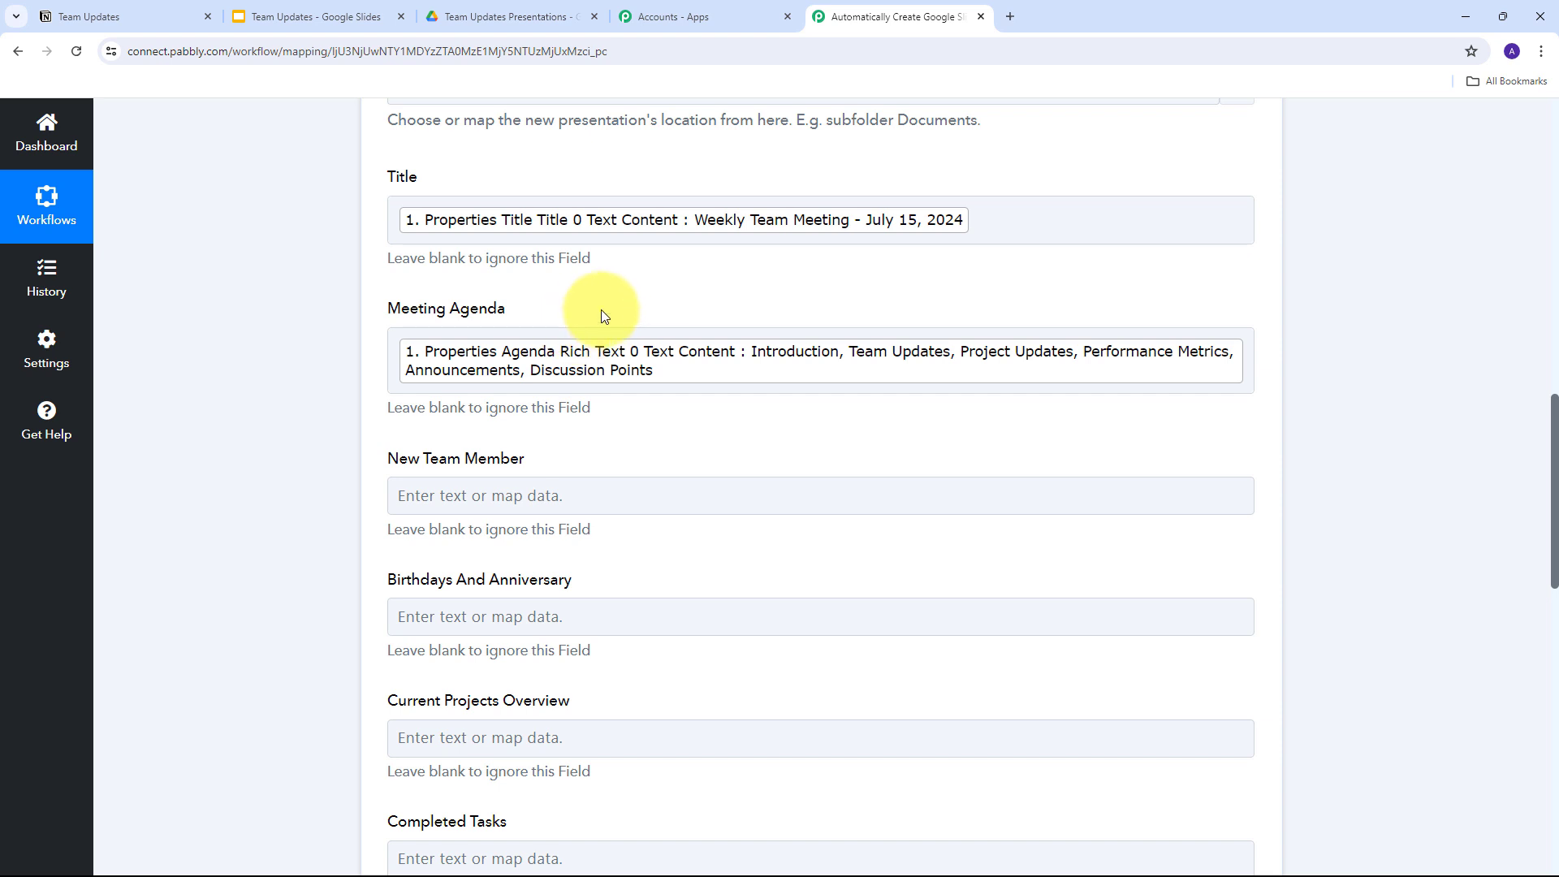
Map the New Team Member field to the New Team Members text content from the Notion database item
{"action": "scroll", "coordinate": [601, 310], "scroll_direction": "down", "scroll_amount": 1}
{"action": "left_click", "coordinate": [440, 409]}
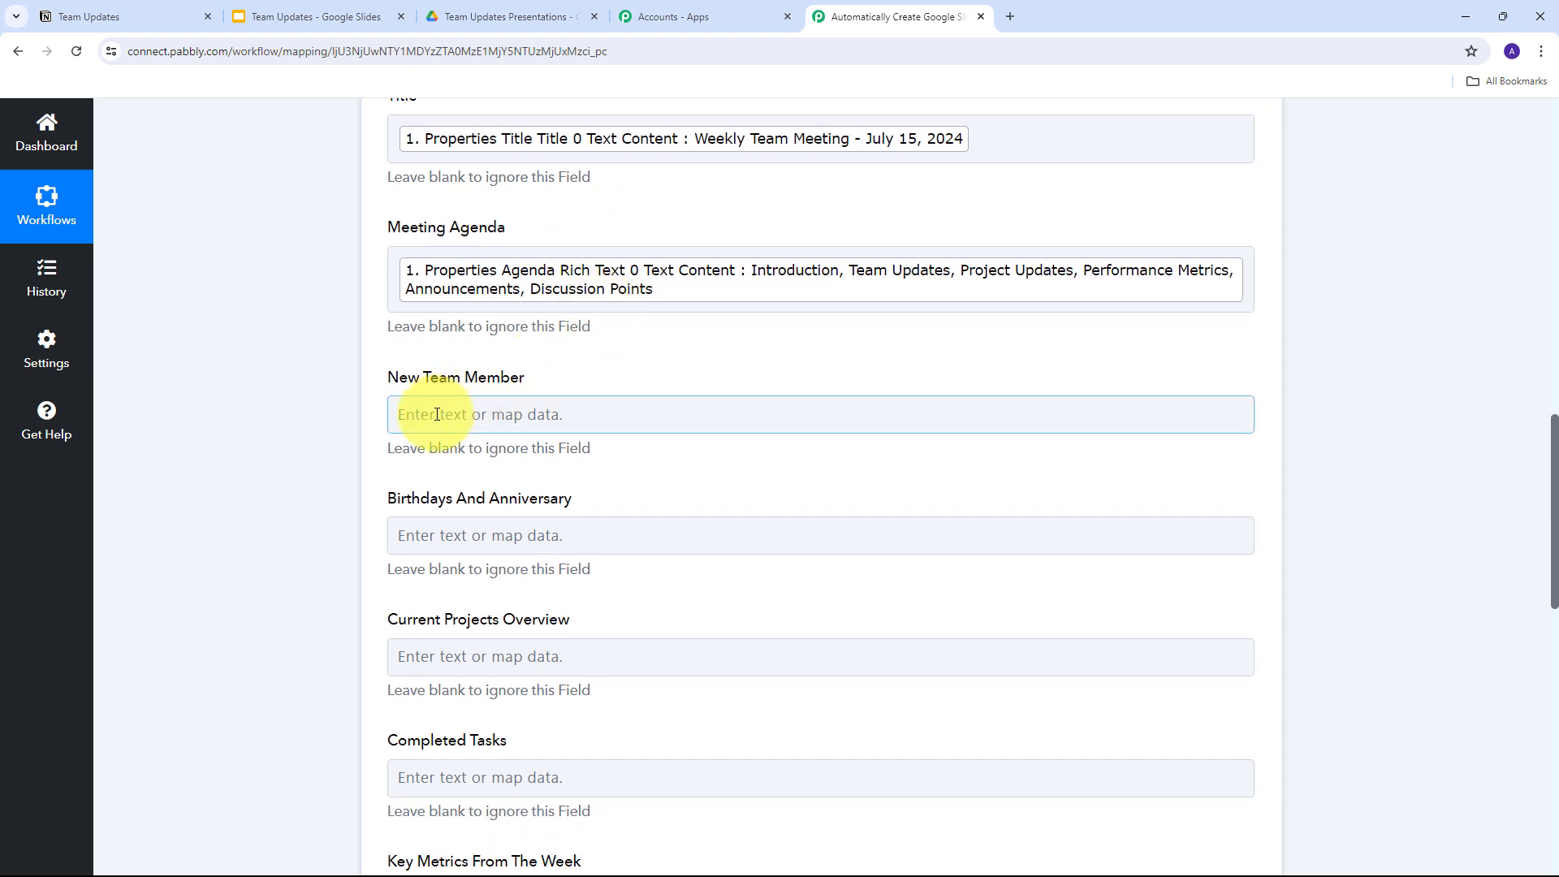
{"action": "left_click", "coordinate": [445, 414]}
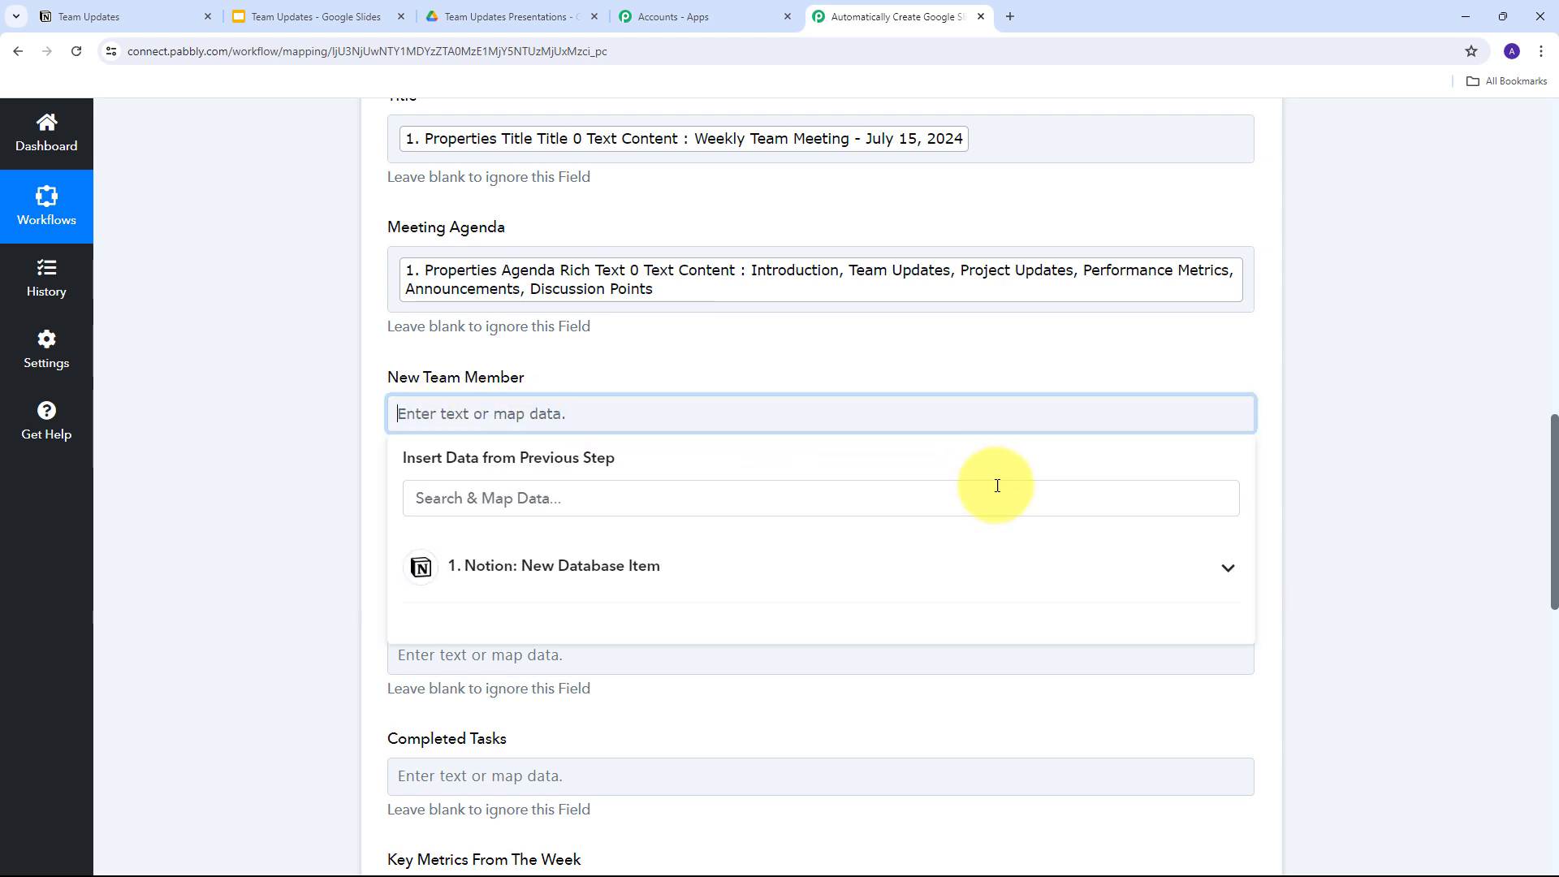
{"action": "left_click", "coordinate": [713, 568]}
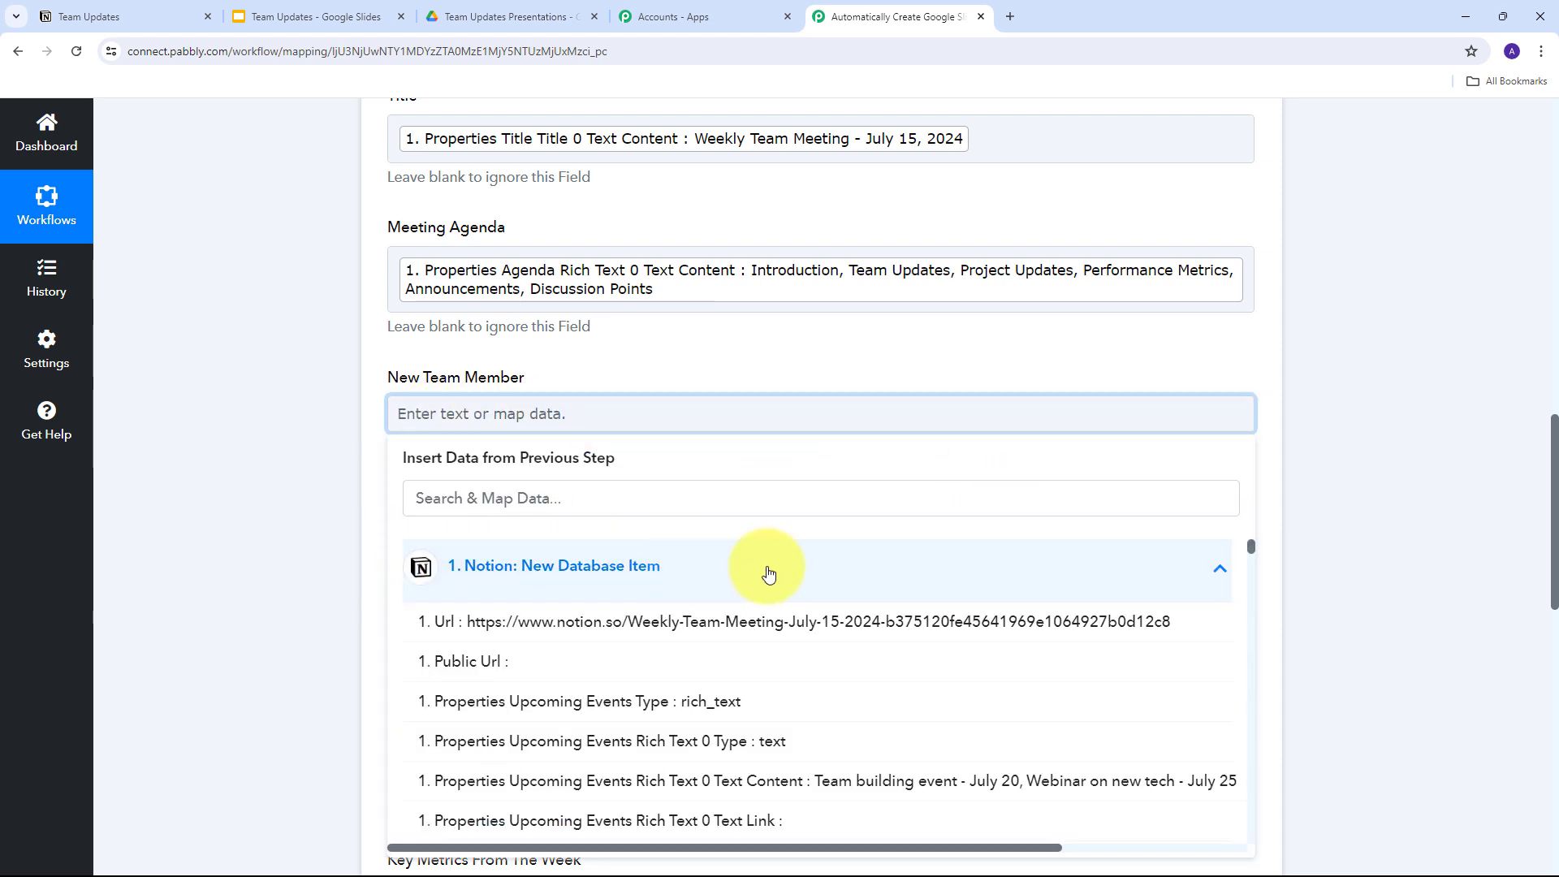
{"action": "scroll", "coordinate": [725, 665], "scroll_direction": "down", "scroll_amount": 10}
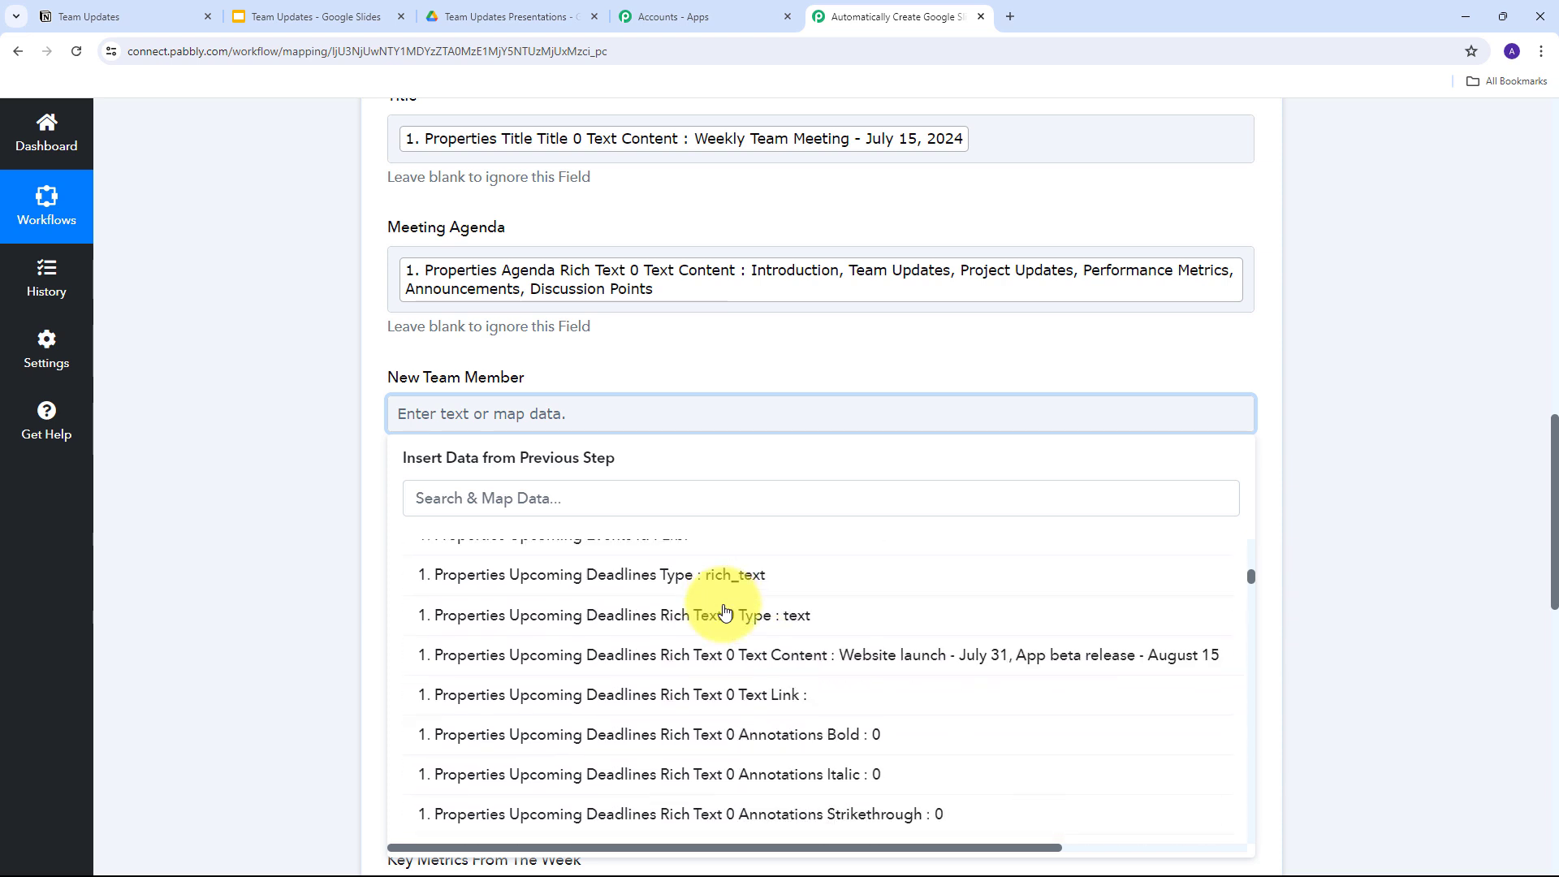
{"action": "scroll", "coordinate": [725, 611], "scroll_direction": "down", "scroll_amount": 3}
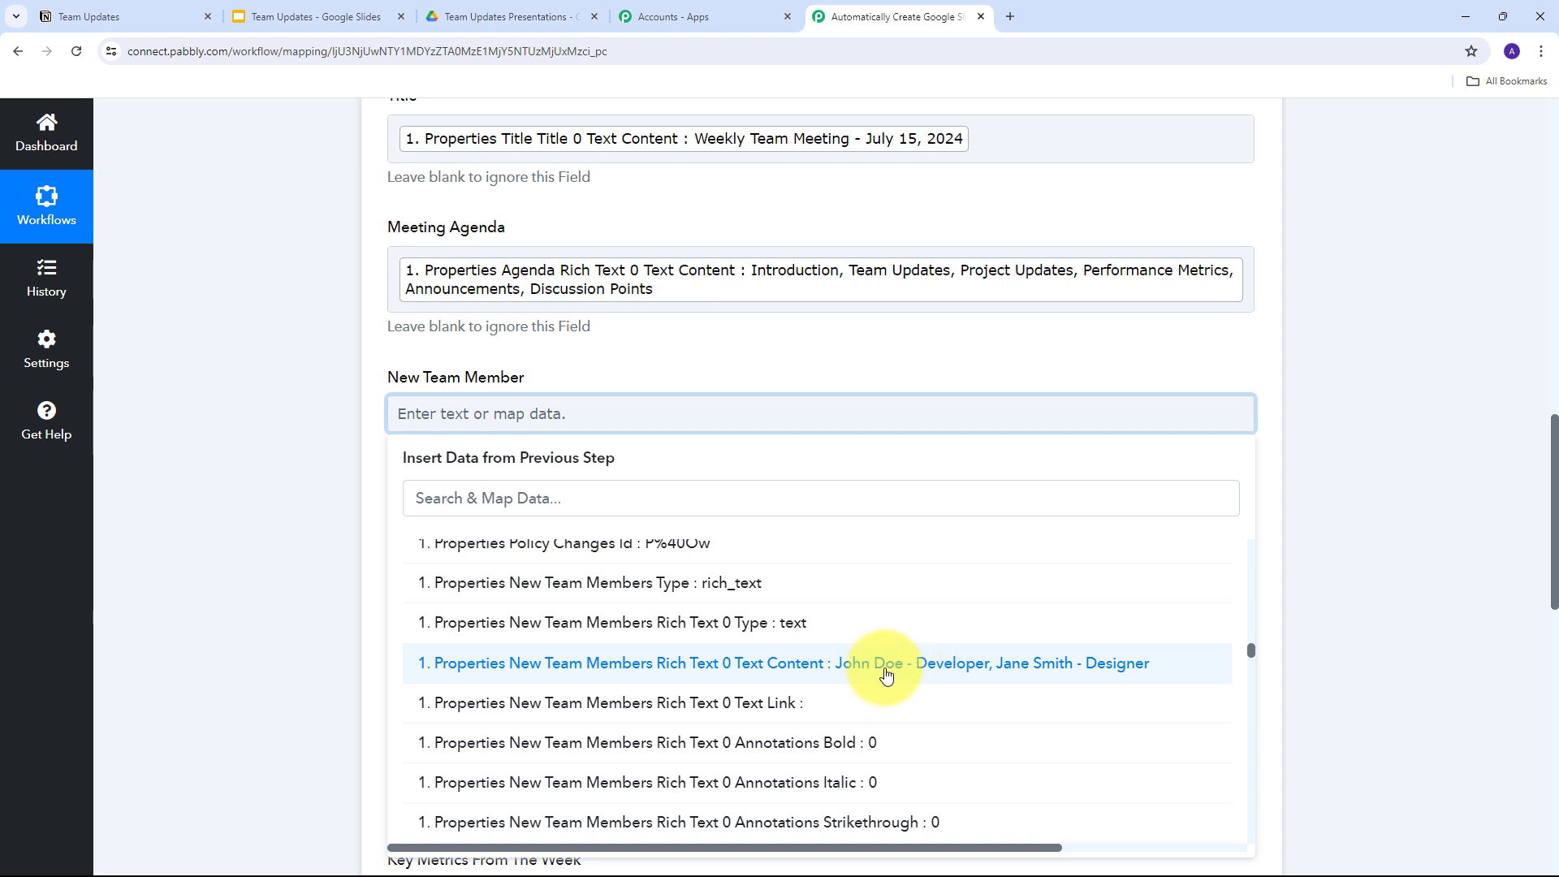
{"action": "left_click", "coordinate": [886, 675]}
Map Birthdays And Anniversary to Notion's Birthdays text content, and the fields from Current Projects Overview through Upcoming Events to their matching Notion properties
{"action": "scroll", "coordinate": [633, 365], "scroll_direction": "down", "scroll_amount": 1}
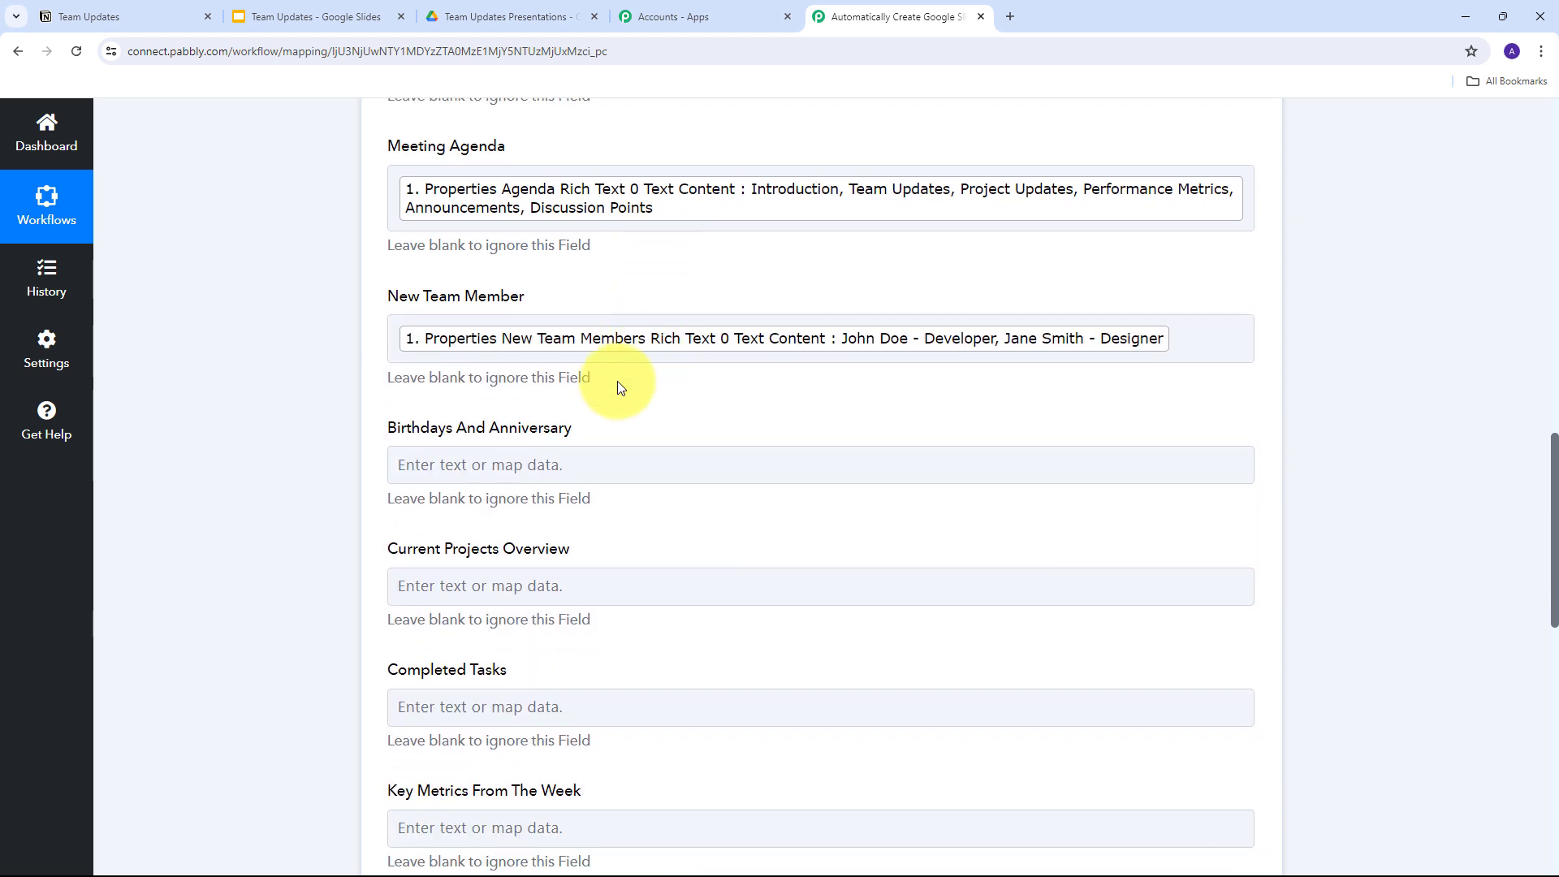
{"action": "left_click", "coordinate": [481, 471]}
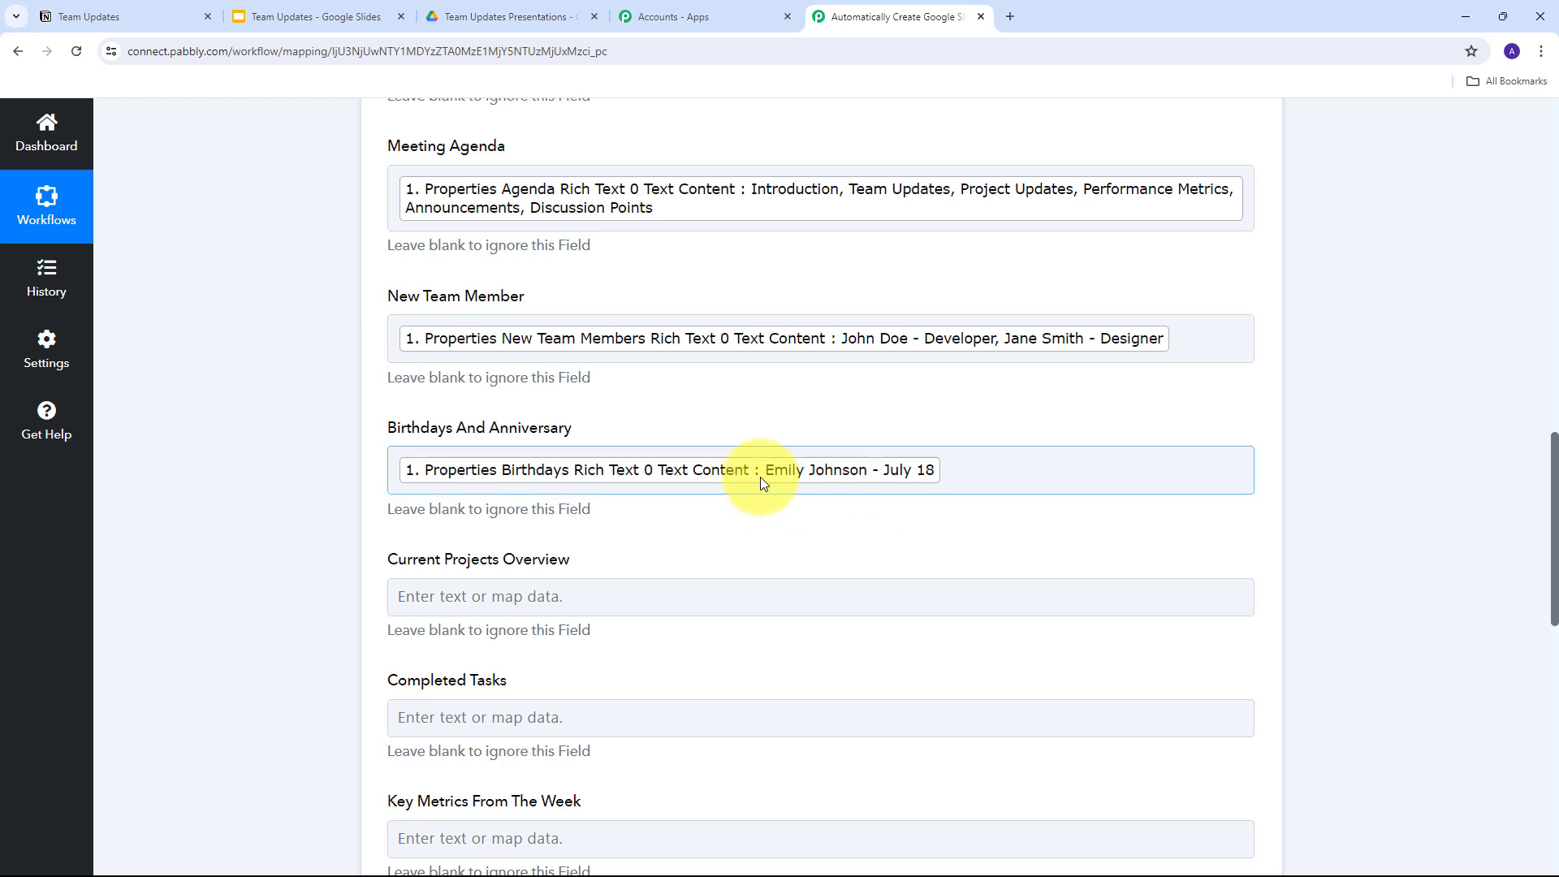
{"action": "scroll", "coordinate": [674, 406], "scroll_direction": "down", "scroll_amount": 3}
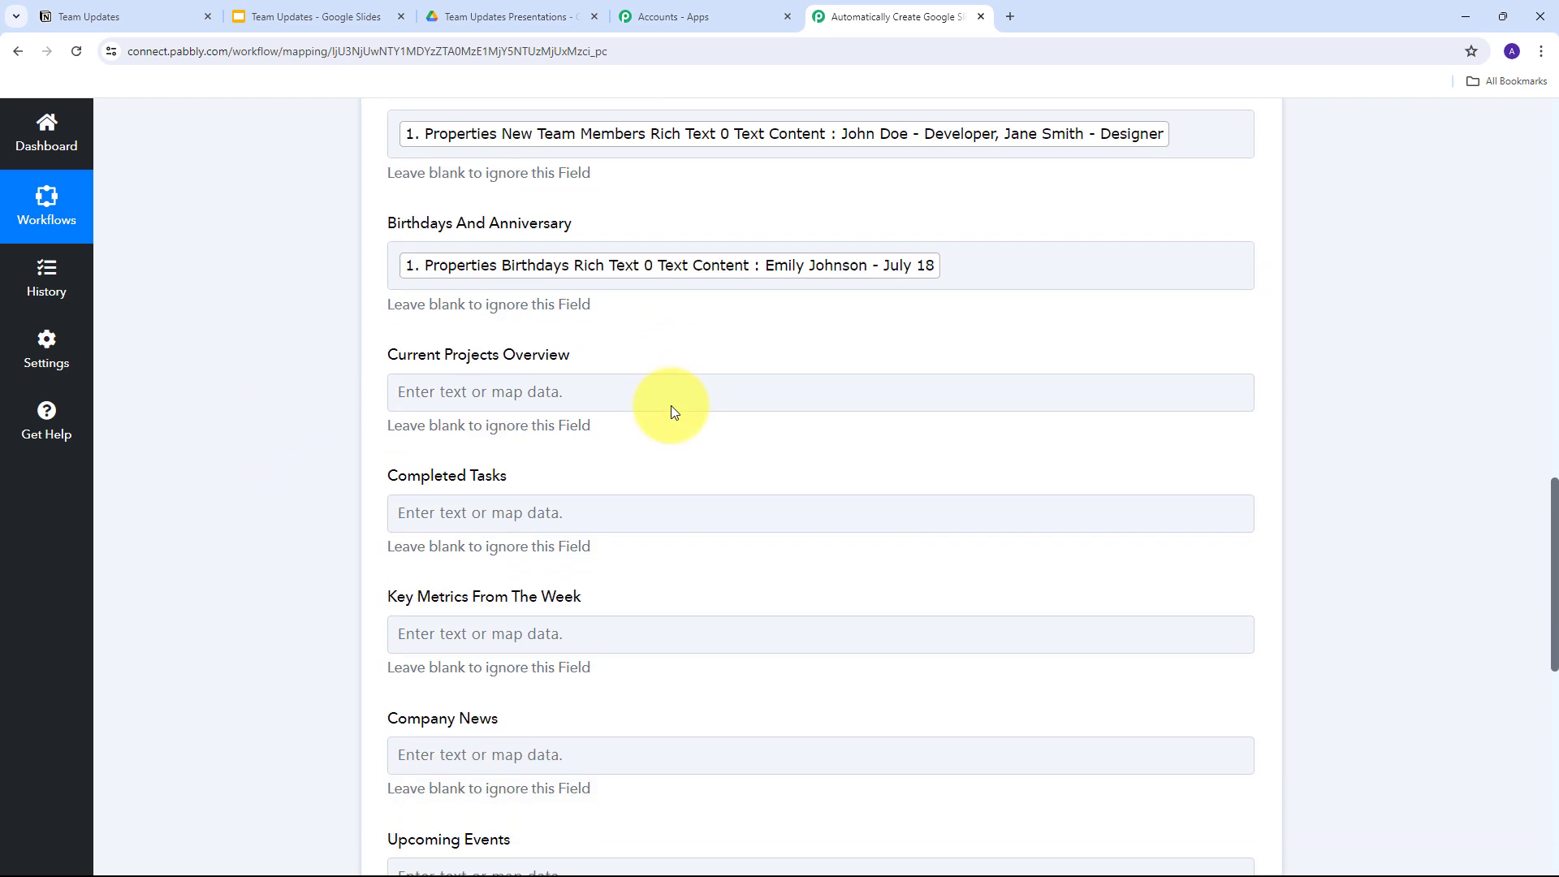
{"action": "scroll", "coordinate": [670, 406], "scroll_direction": "down", "scroll_amount": 7}
{"action": "scroll", "coordinate": [671, 406], "scroll_direction": "up", "scroll_amount": 9}
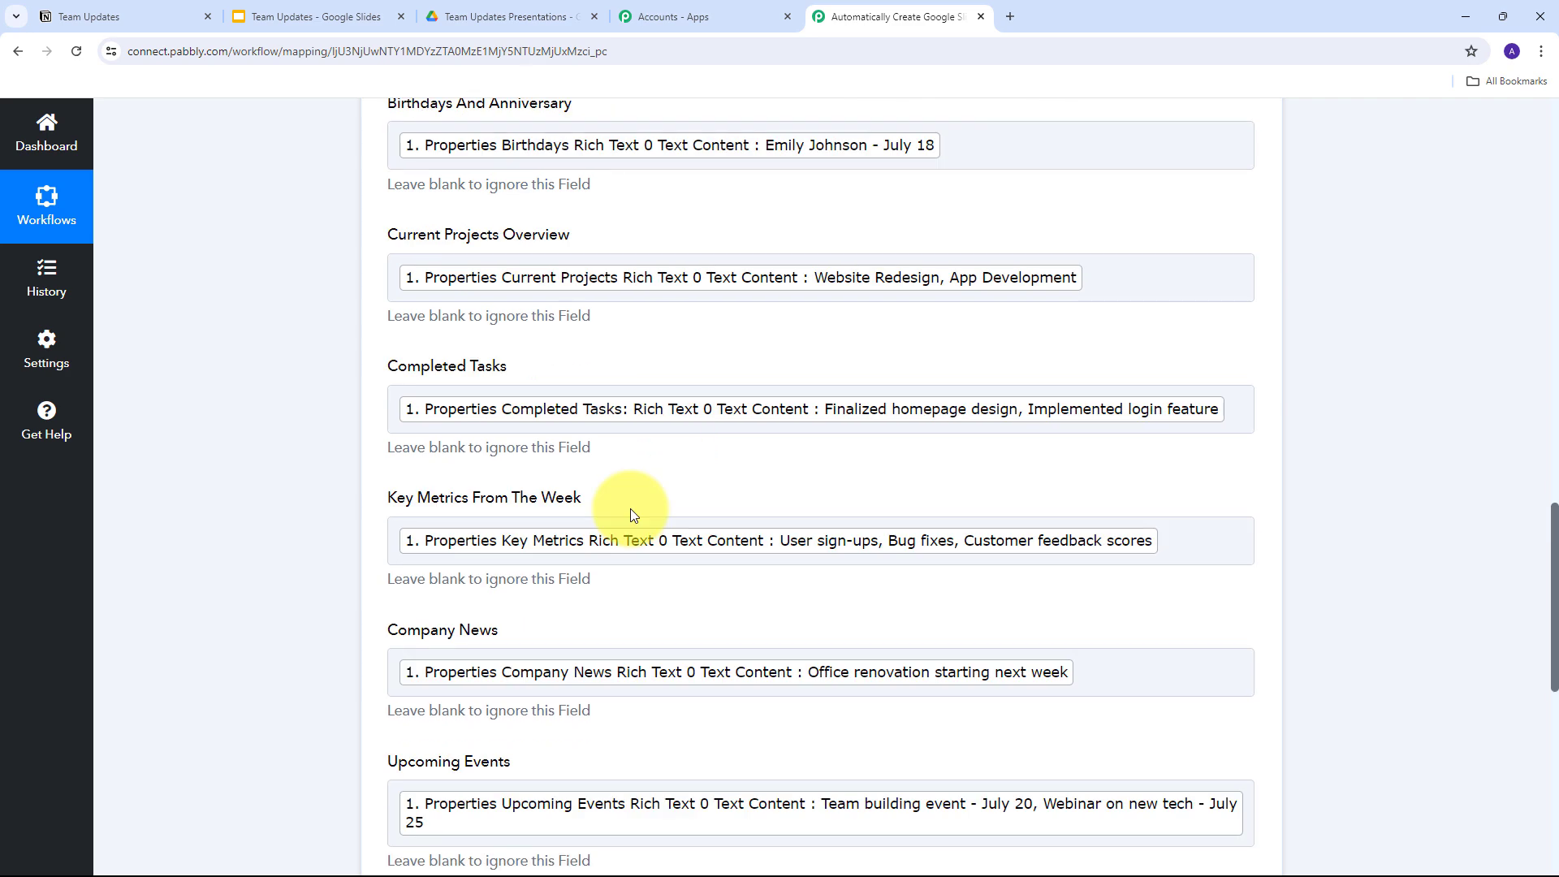
Review the mapped Google Slides template fields from Title through Upcoming Deadlines against their Notion properties
{"action": "scroll", "coordinate": [825, 373], "scroll_direction": "down", "scroll_amount": 3}
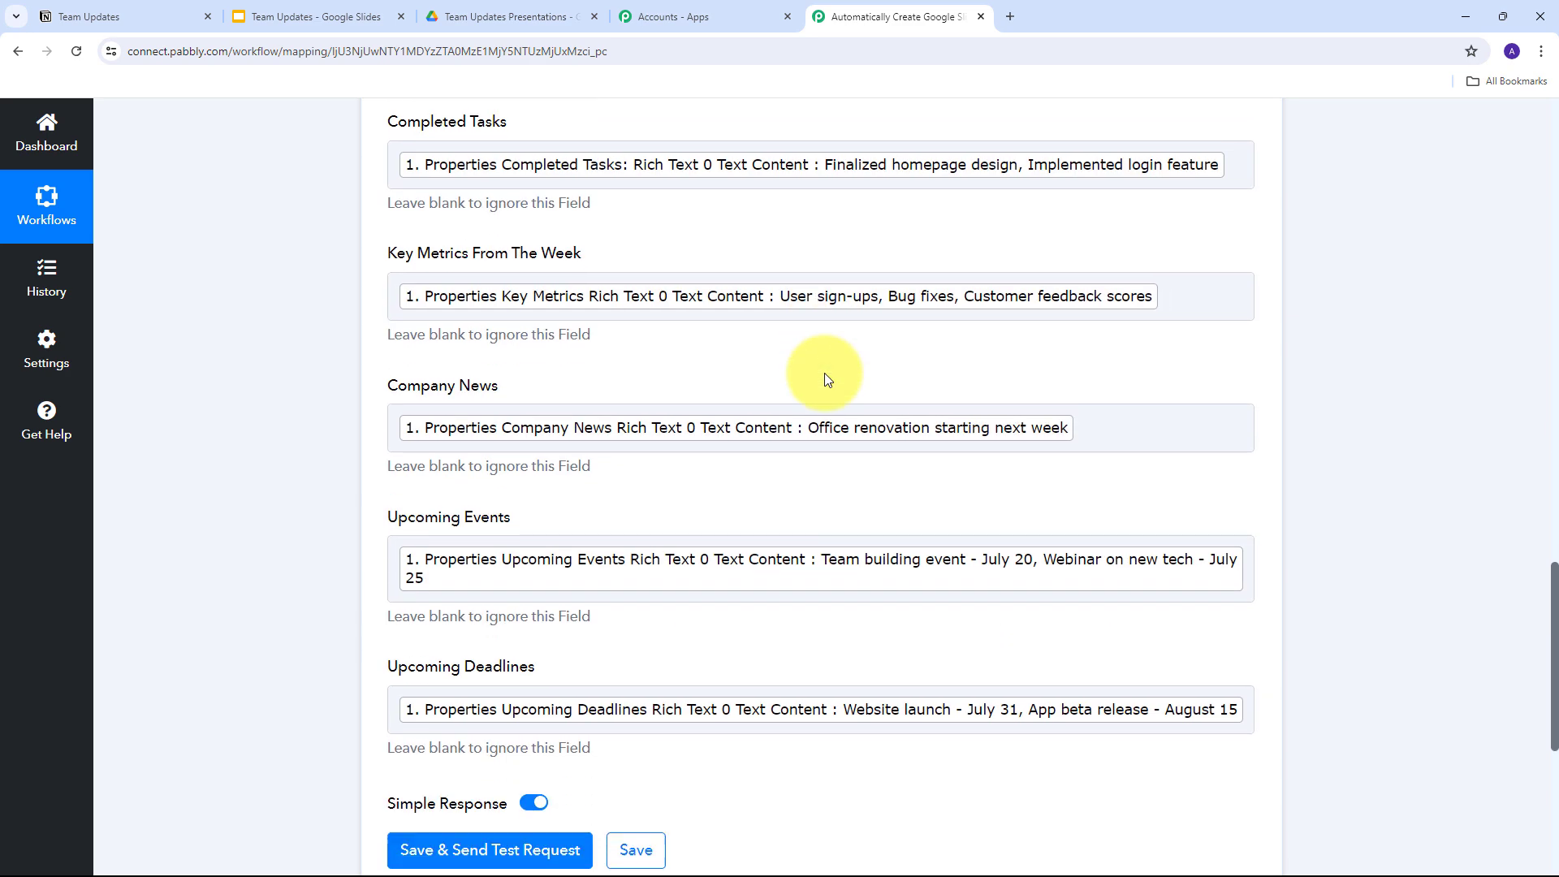
{"action": "scroll", "coordinate": [825, 375], "scroll_direction": "down", "scroll_amount": 1}
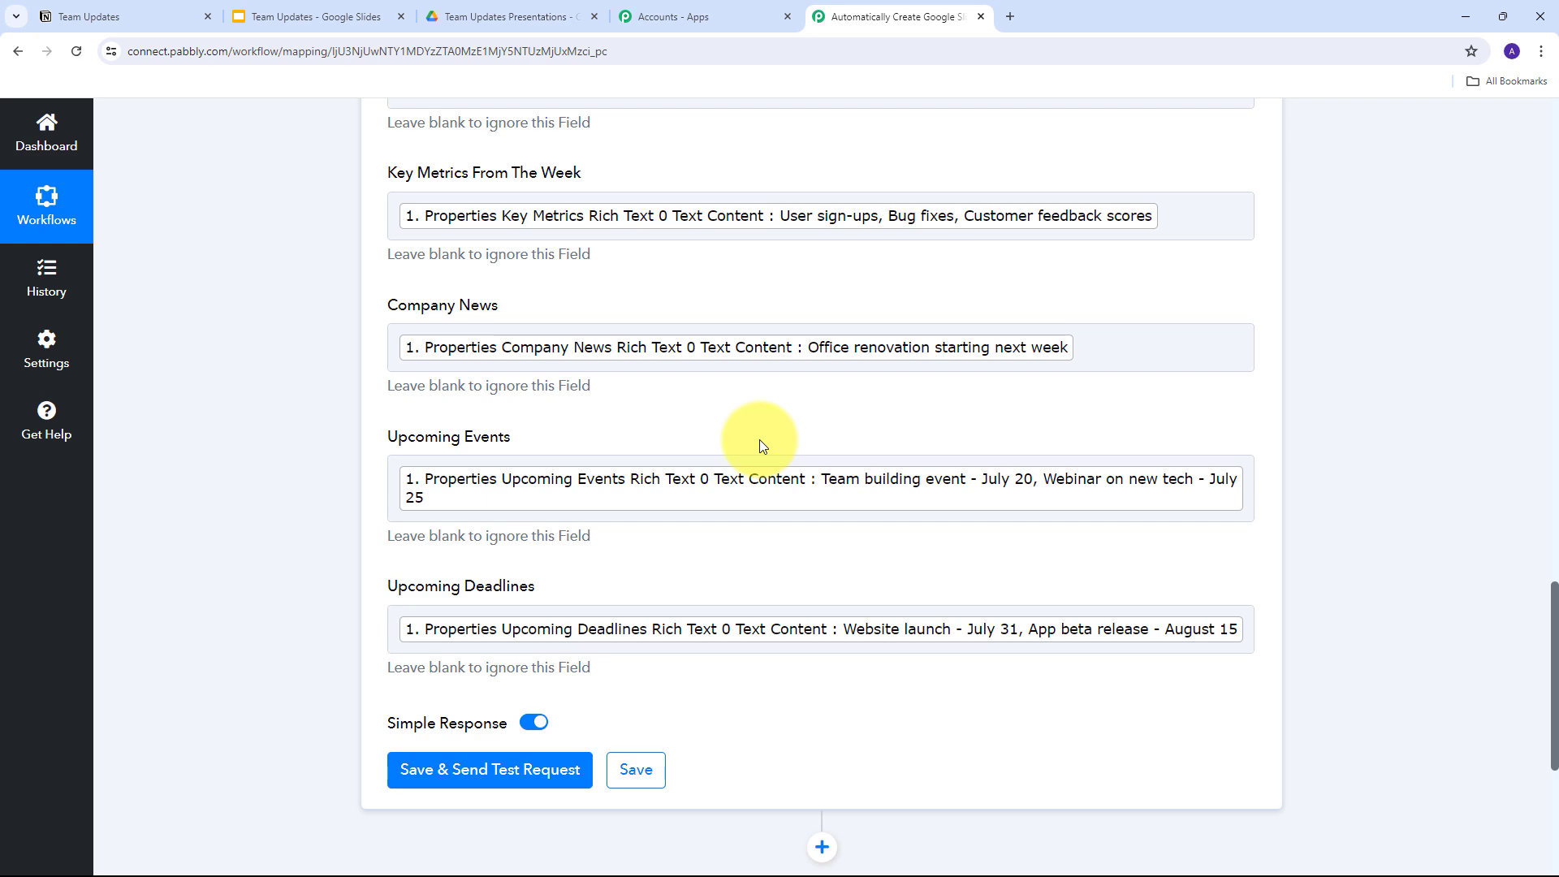
{"action": "scroll", "coordinate": [759, 440], "scroll_direction": "up", "scroll_amount": 8}
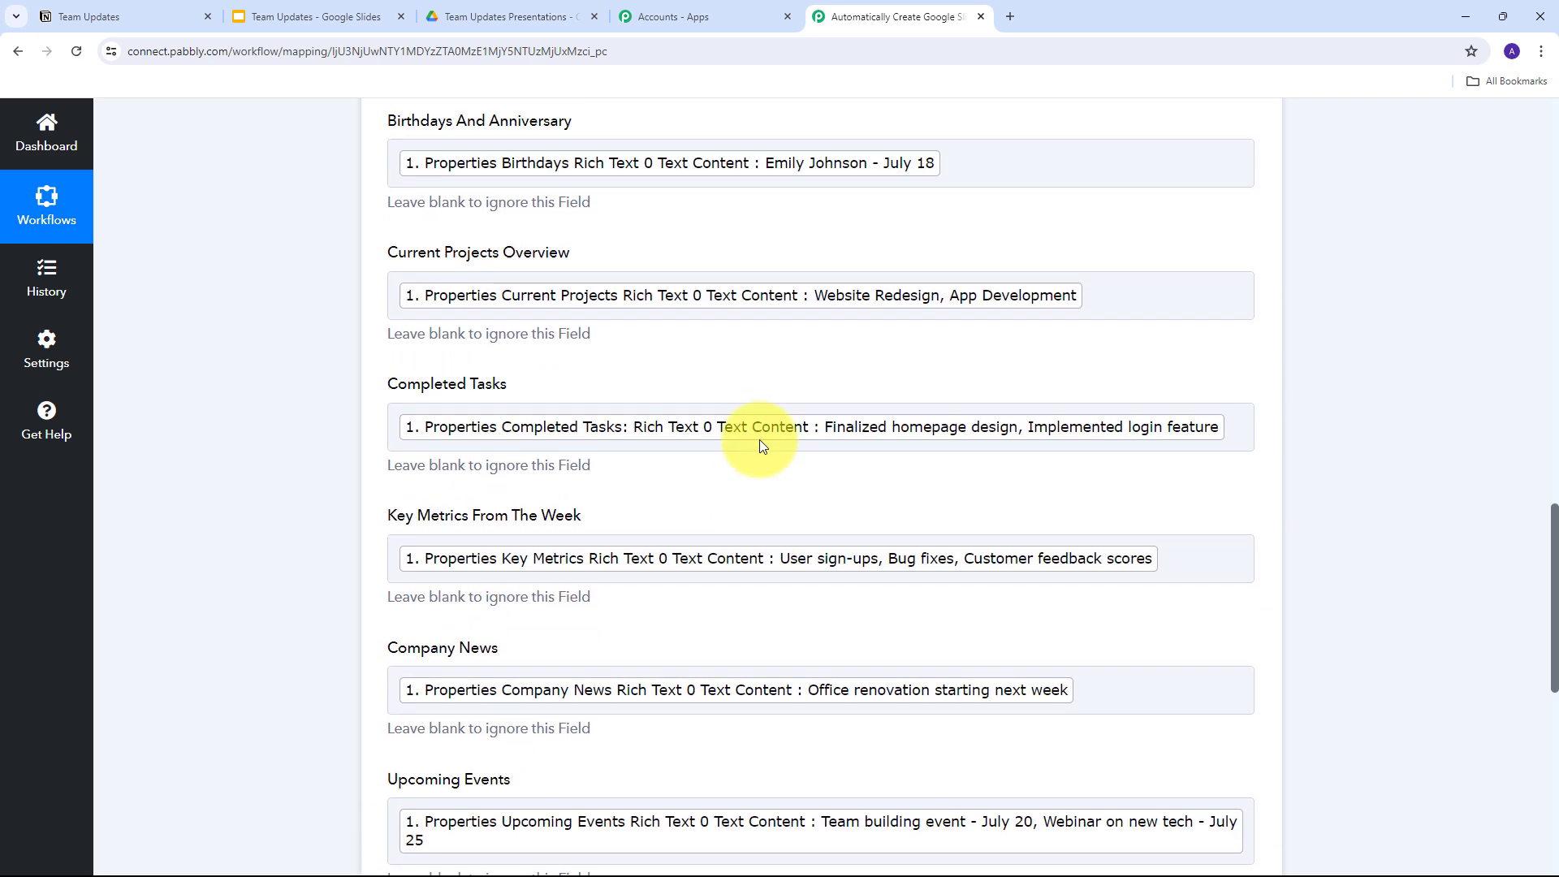
{"action": "scroll", "coordinate": [758, 440], "scroll_direction": "up", "scroll_amount": 3}
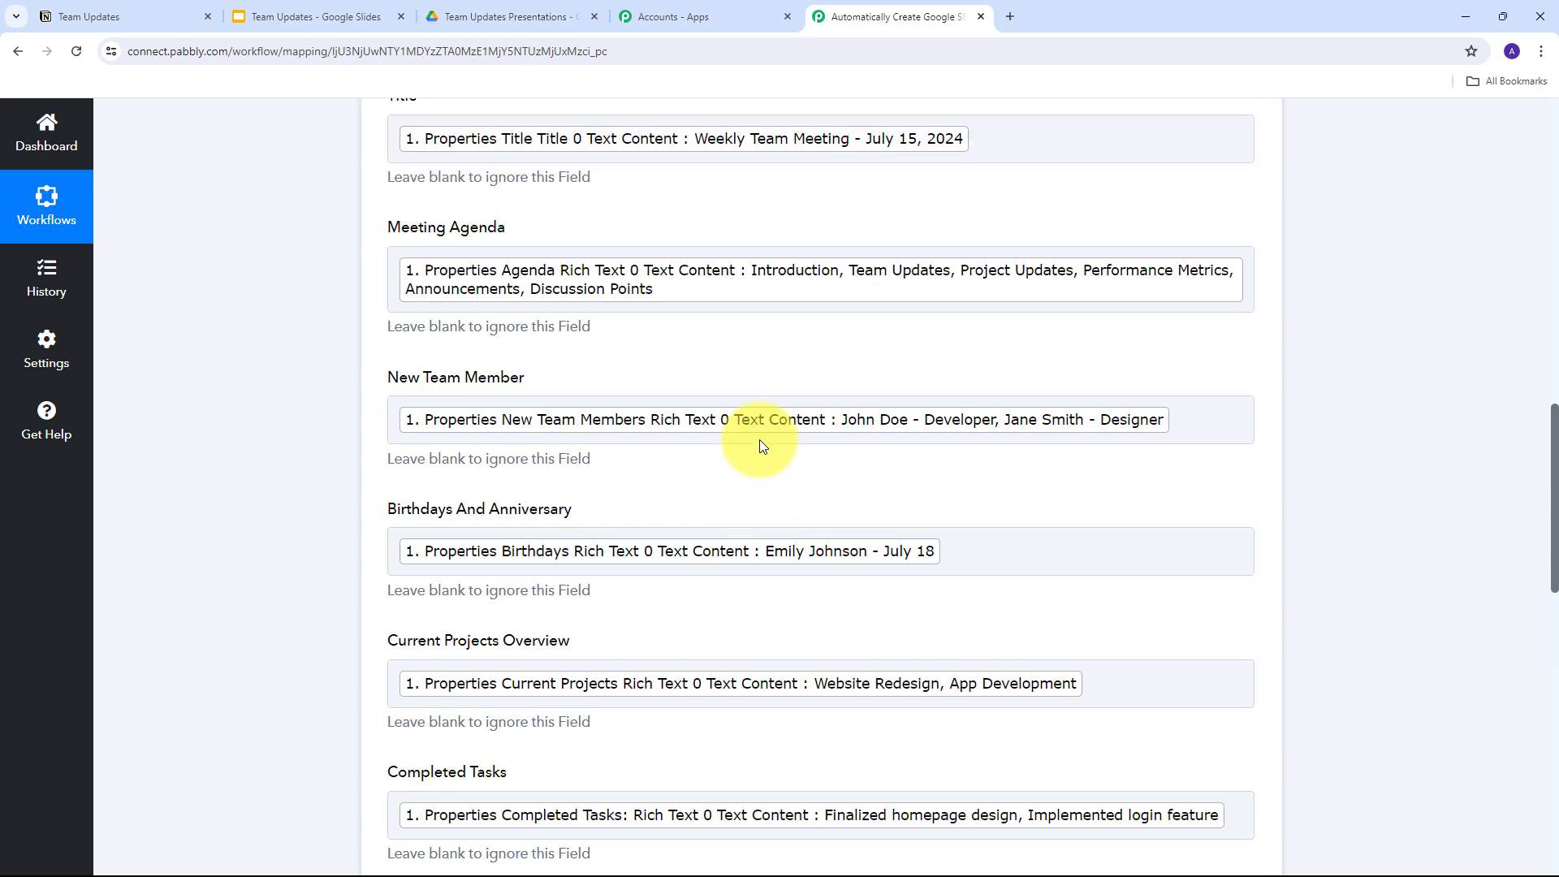
{"action": "scroll", "coordinate": [534, 508], "scroll_direction": "down", "scroll_amount": 4}
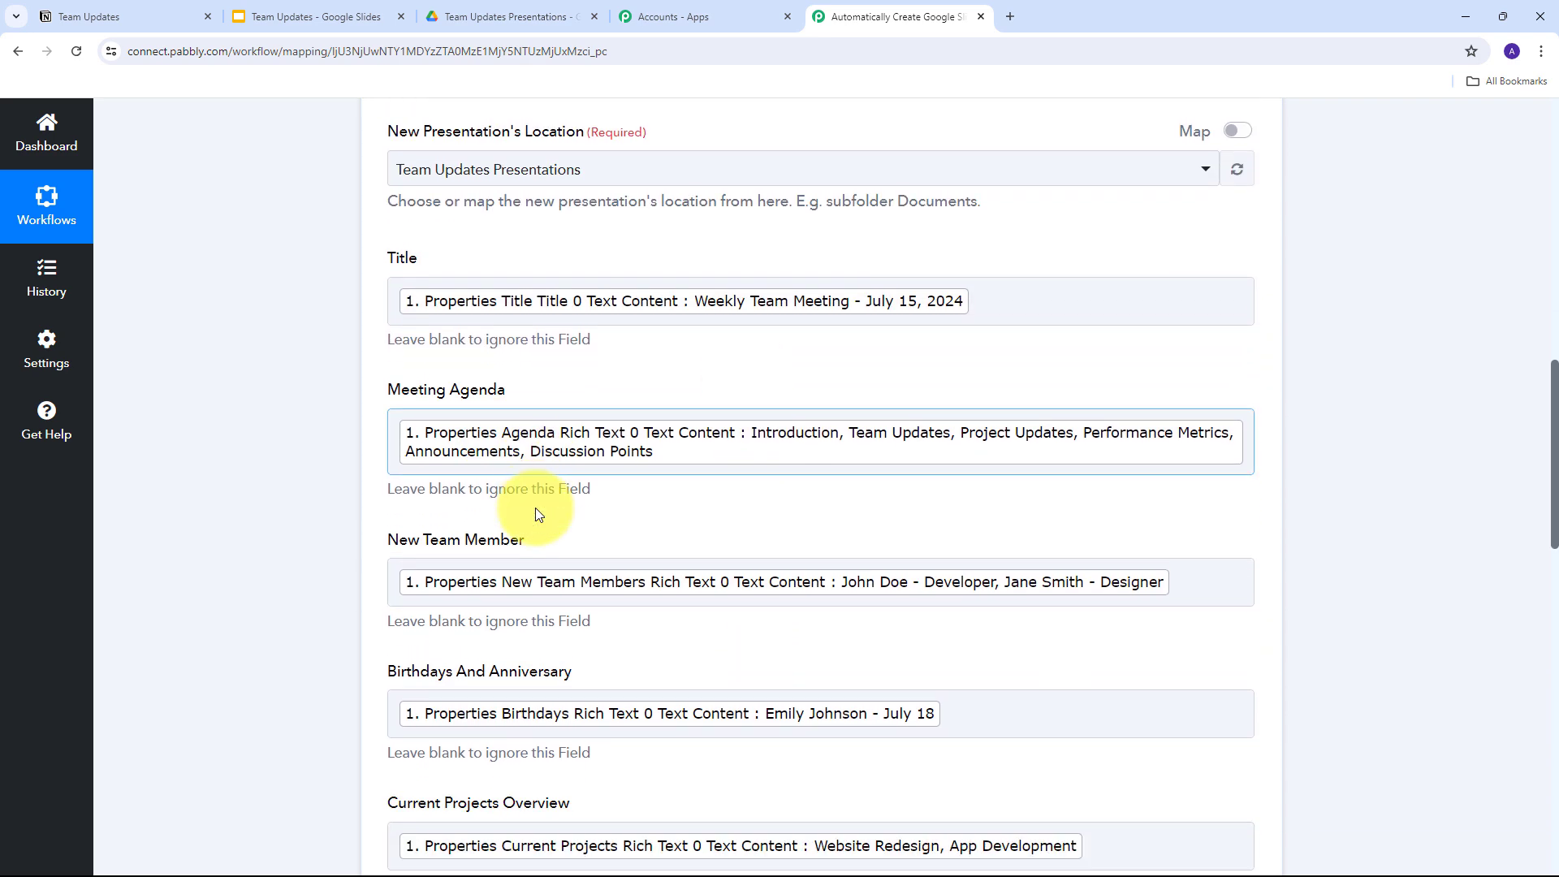
{"action": "scroll", "coordinate": [536, 509], "scroll_direction": "down", "scroll_amount": 2}
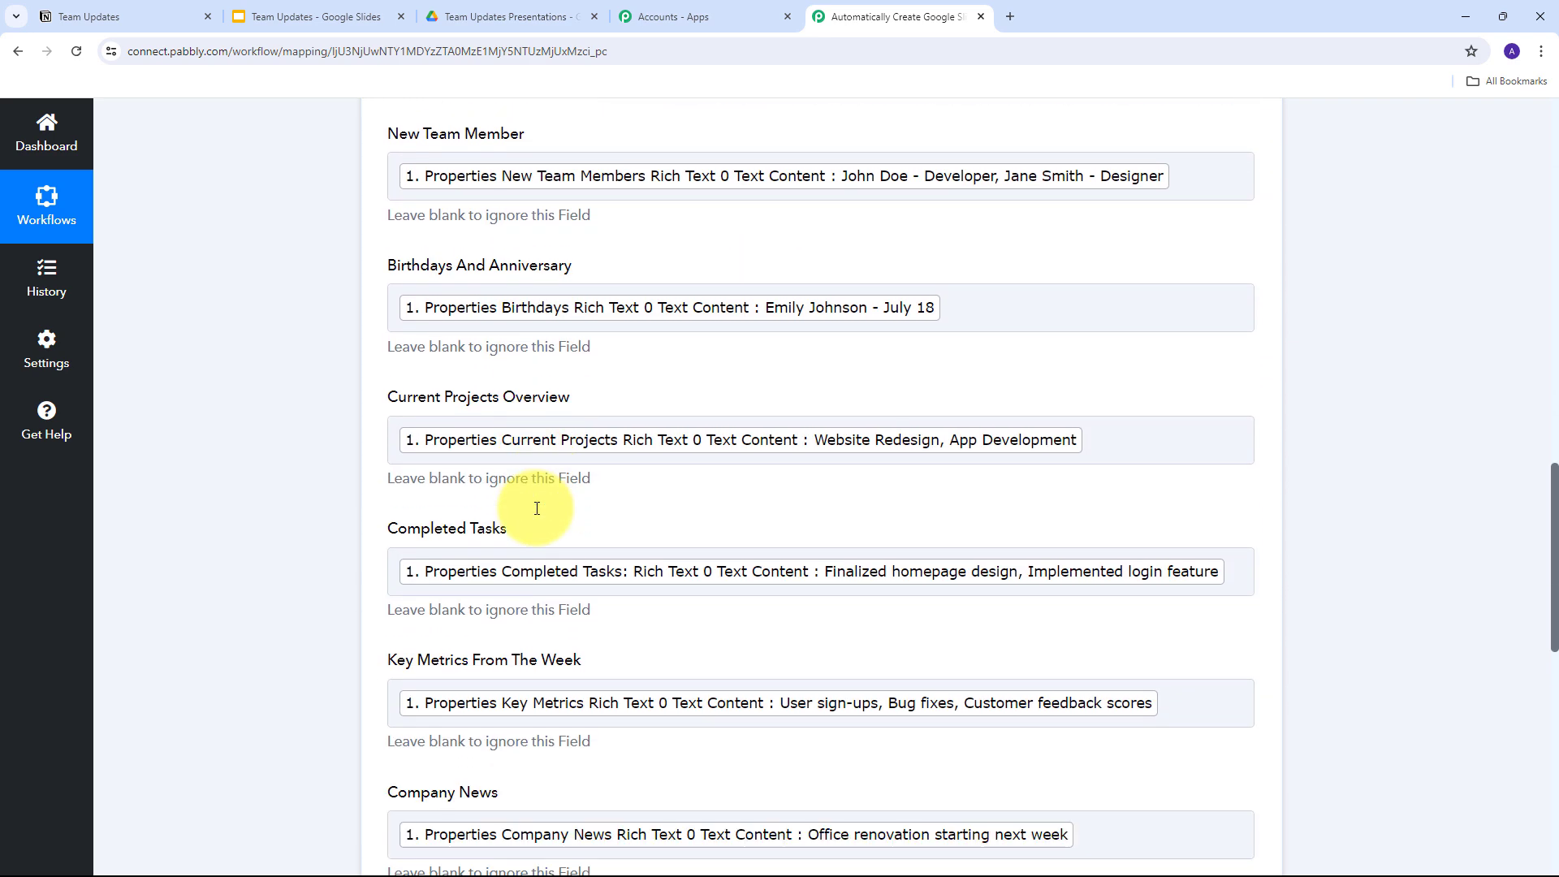
{"action": "scroll", "coordinate": [537, 508], "scroll_direction": "down", "scroll_amount": 4}
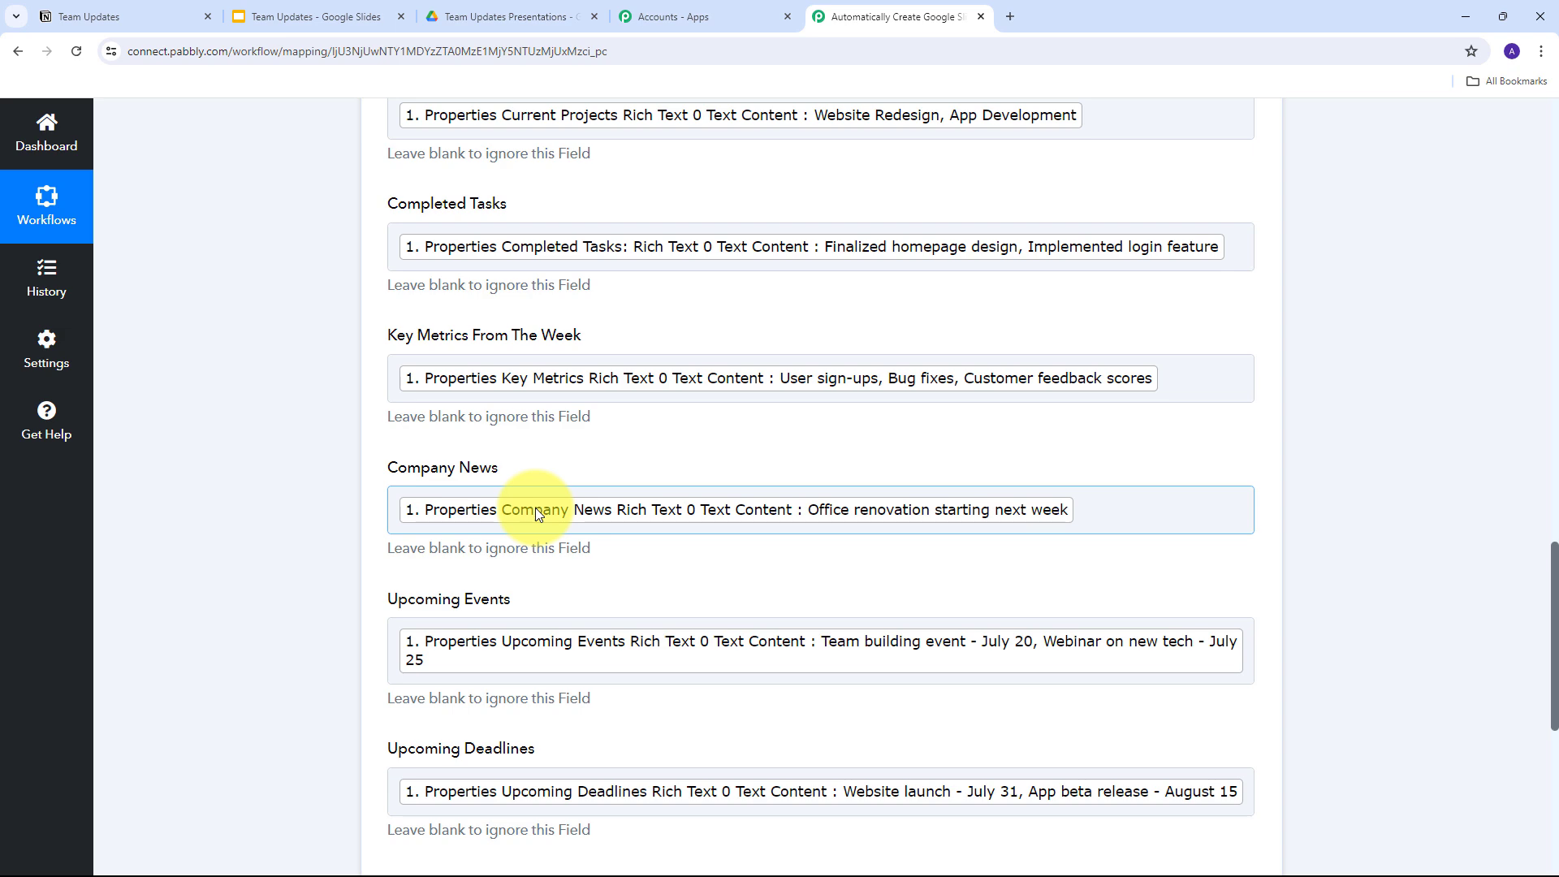
{"action": "scroll", "coordinate": [535, 512], "scroll_direction": "down", "scroll_amount": 2}
{"action": "scroll", "coordinate": [535, 512], "scroll_direction": "up", "scroll_amount": 10}
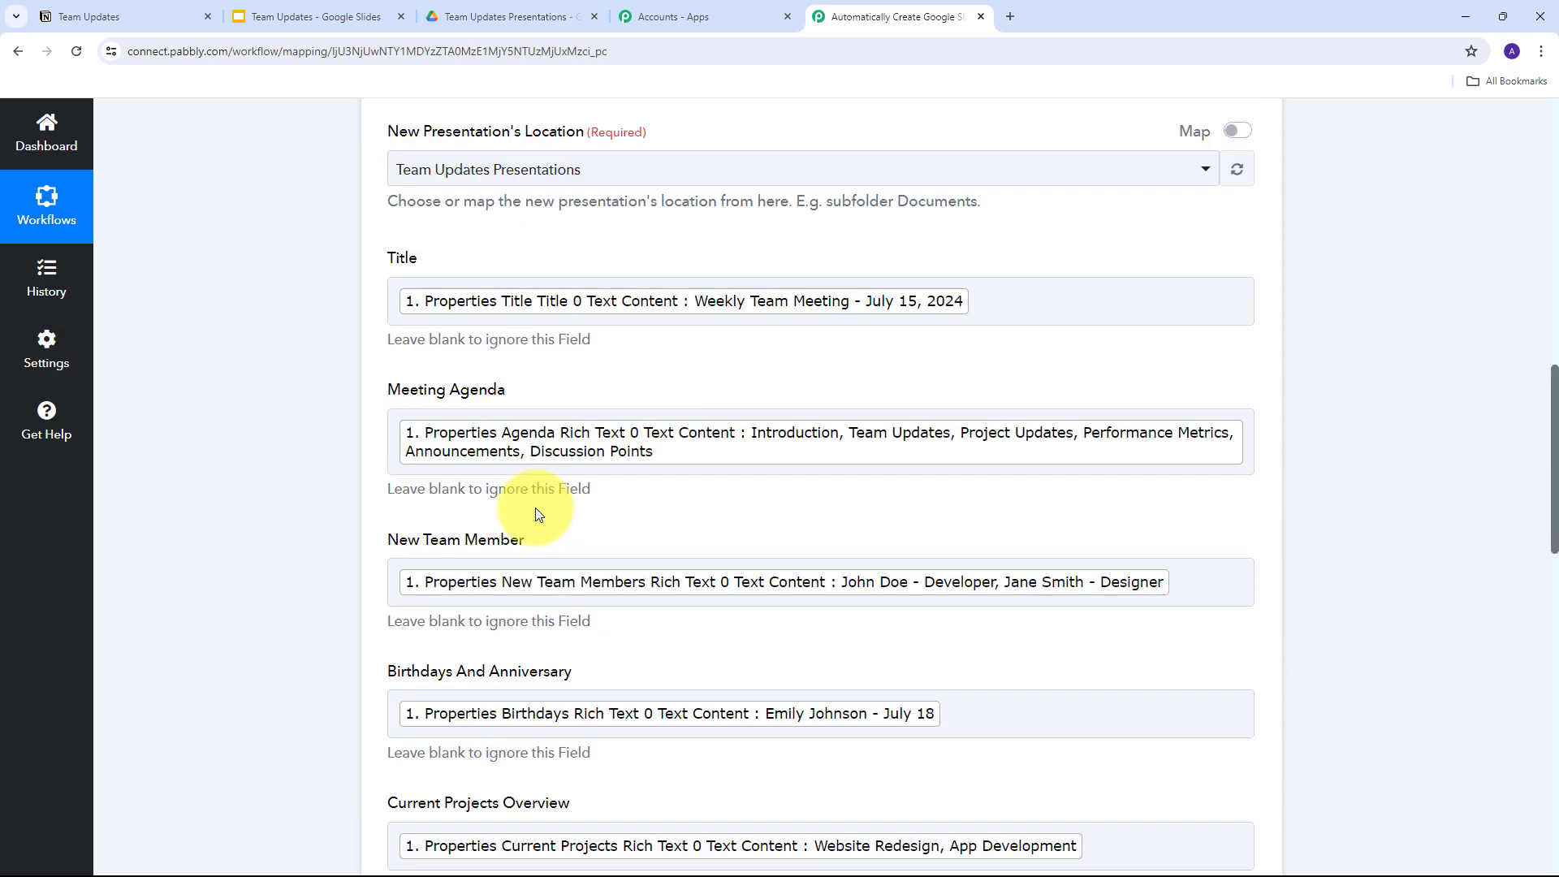
{"action": "scroll", "coordinate": [612, 530], "scroll_direction": "up", "scroll_amount": 3}
{"action": "scroll", "coordinate": [611, 530], "scroll_direction": "down", "scroll_amount": 8}
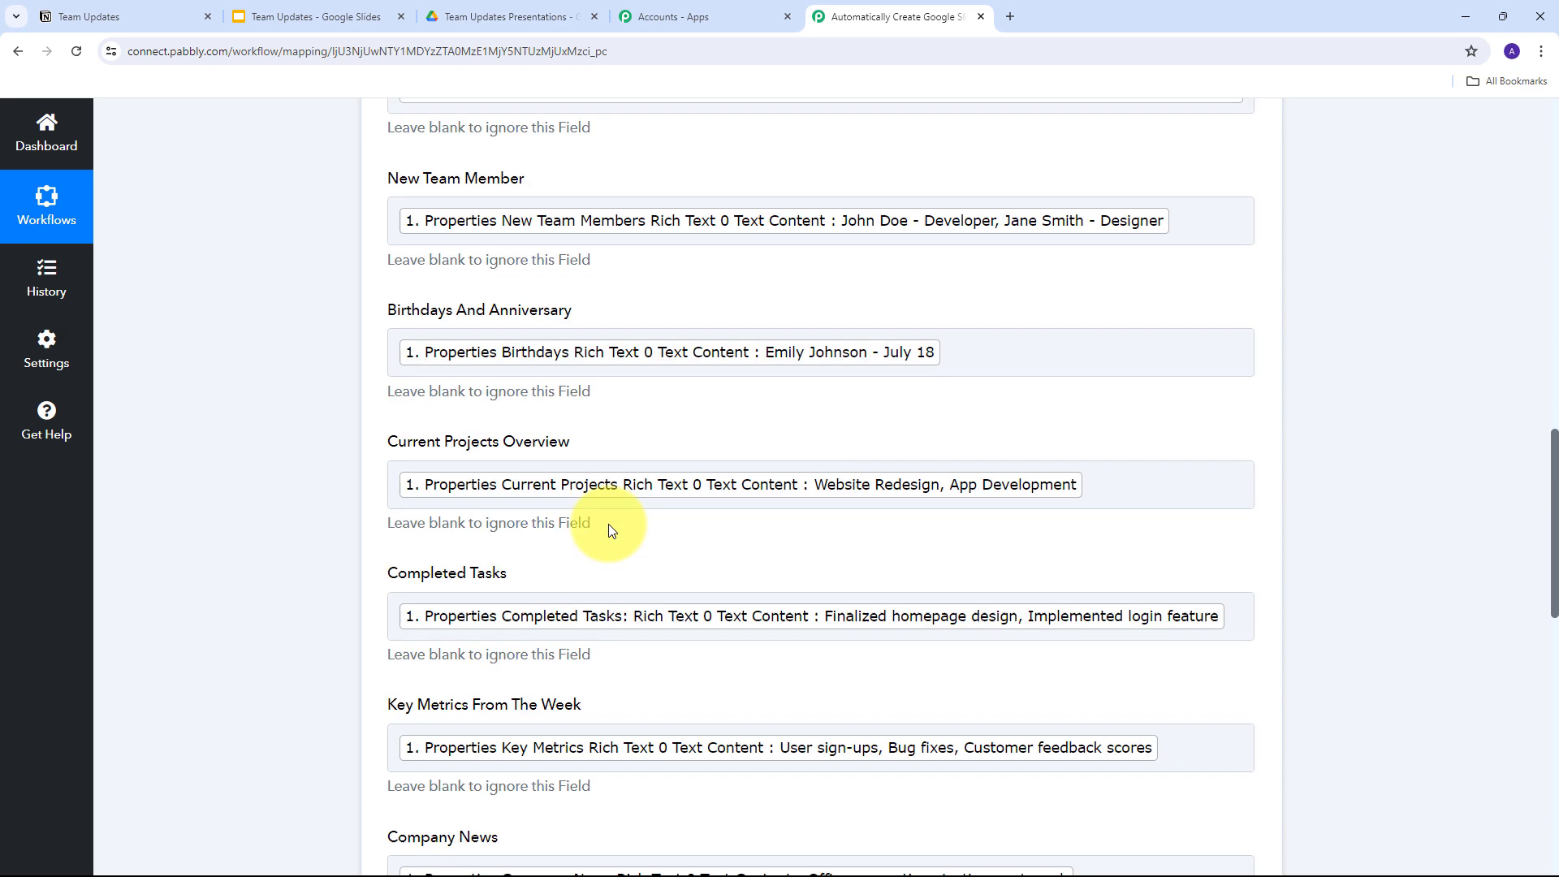
{"action": "scroll", "coordinate": [612, 530], "scroll_direction": "down", "scroll_amount": 3}
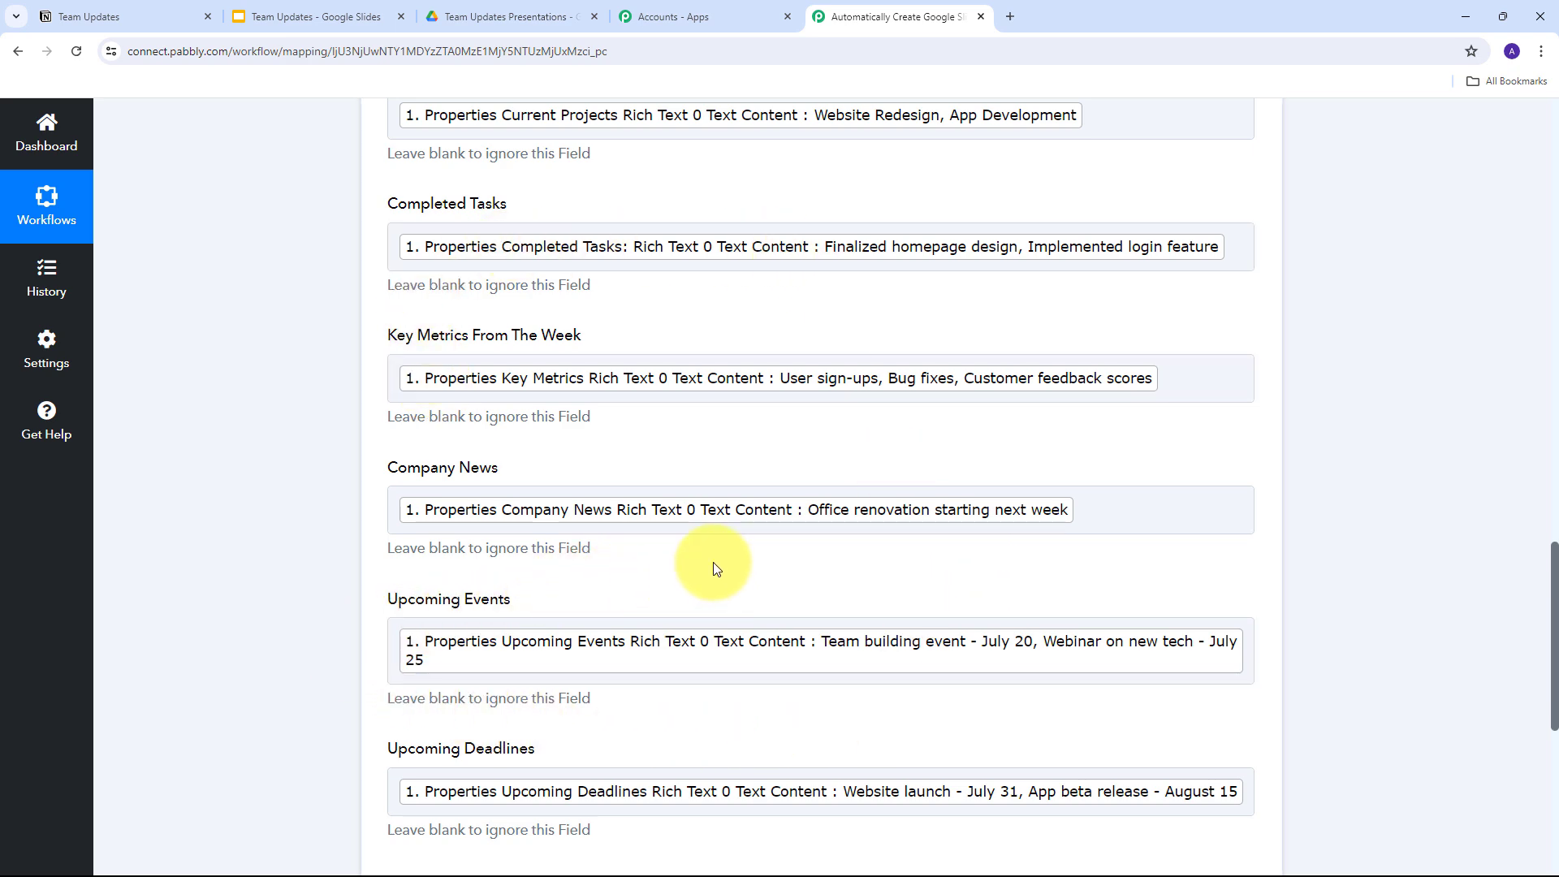
Save the Create Presentation From Template action, send a test request, and check the response received
{"action": "scroll", "coordinate": [715, 569], "scroll_direction": "down", "scroll_amount": 6}
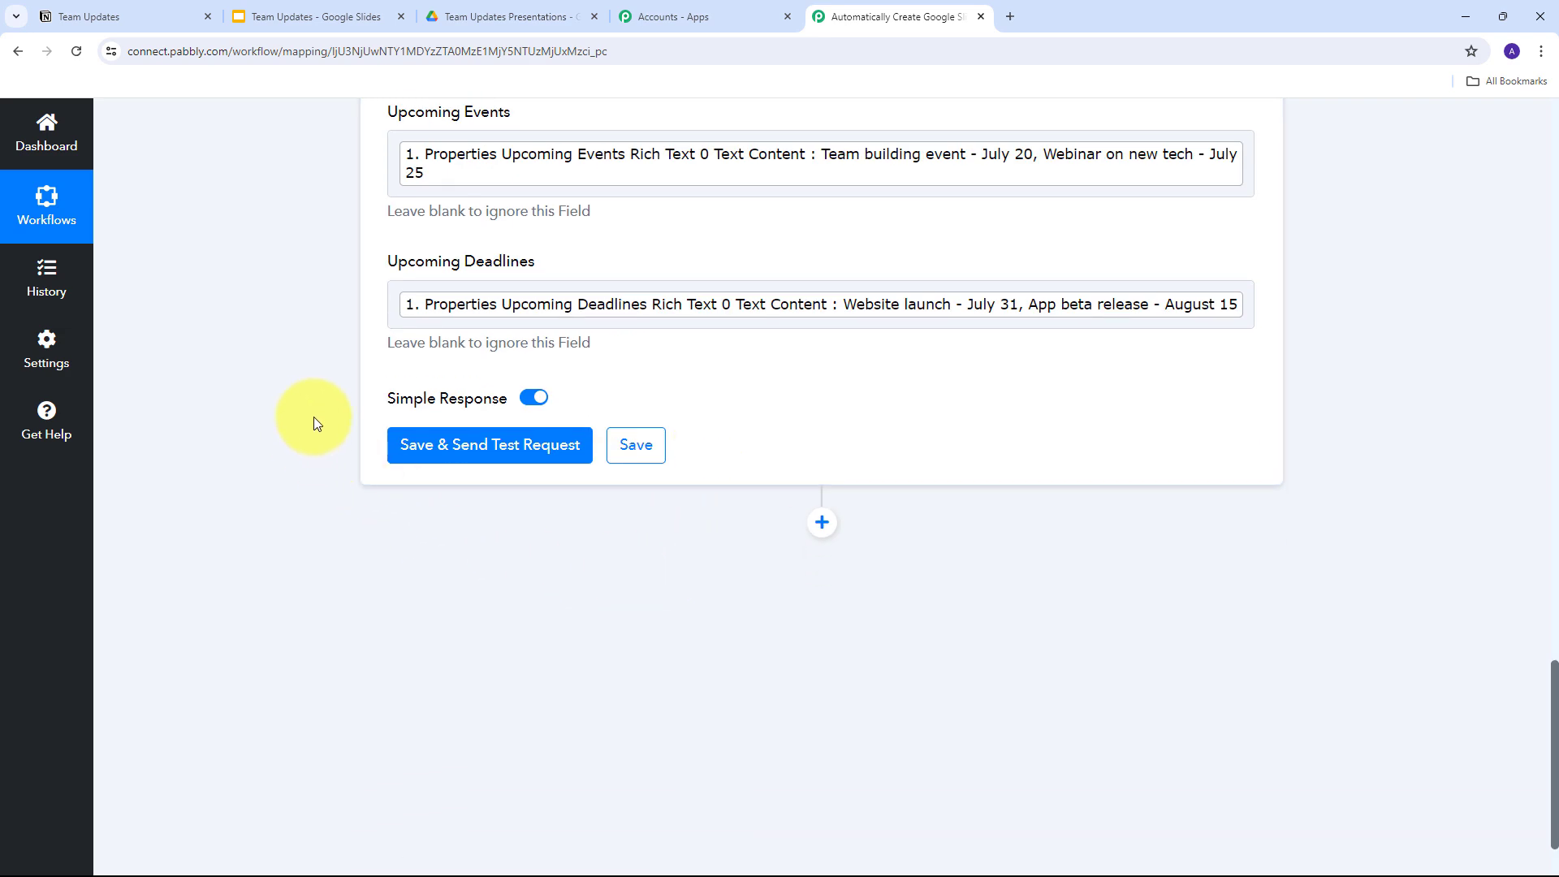
{"action": "left_click", "coordinate": [479, 457]}
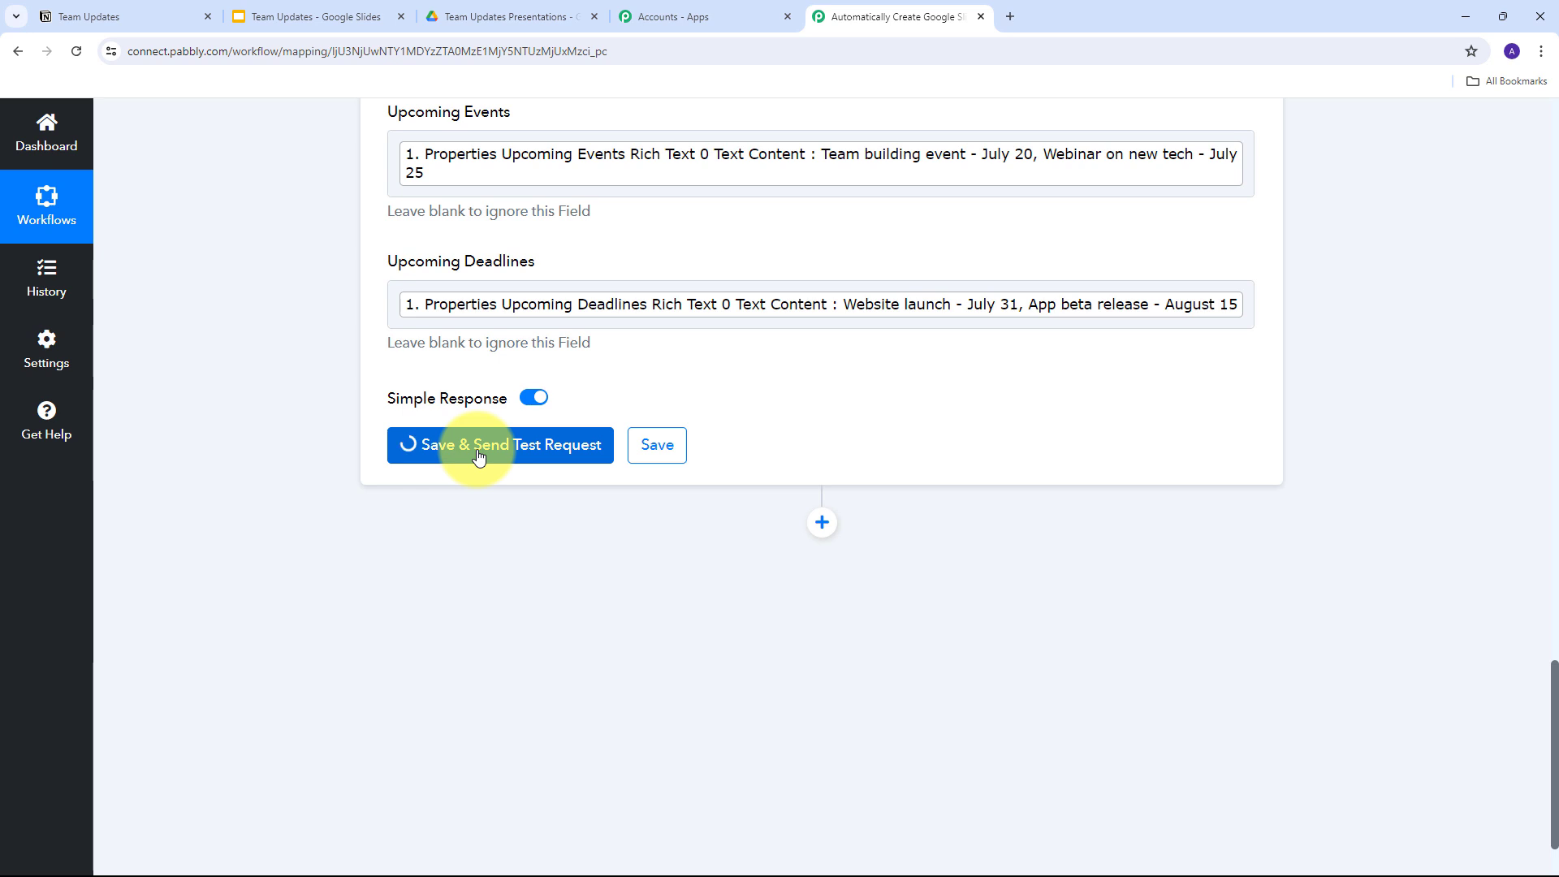
{"action": "scroll", "coordinate": [1346, 404], "scroll_direction": "down", "scroll_amount": 2}
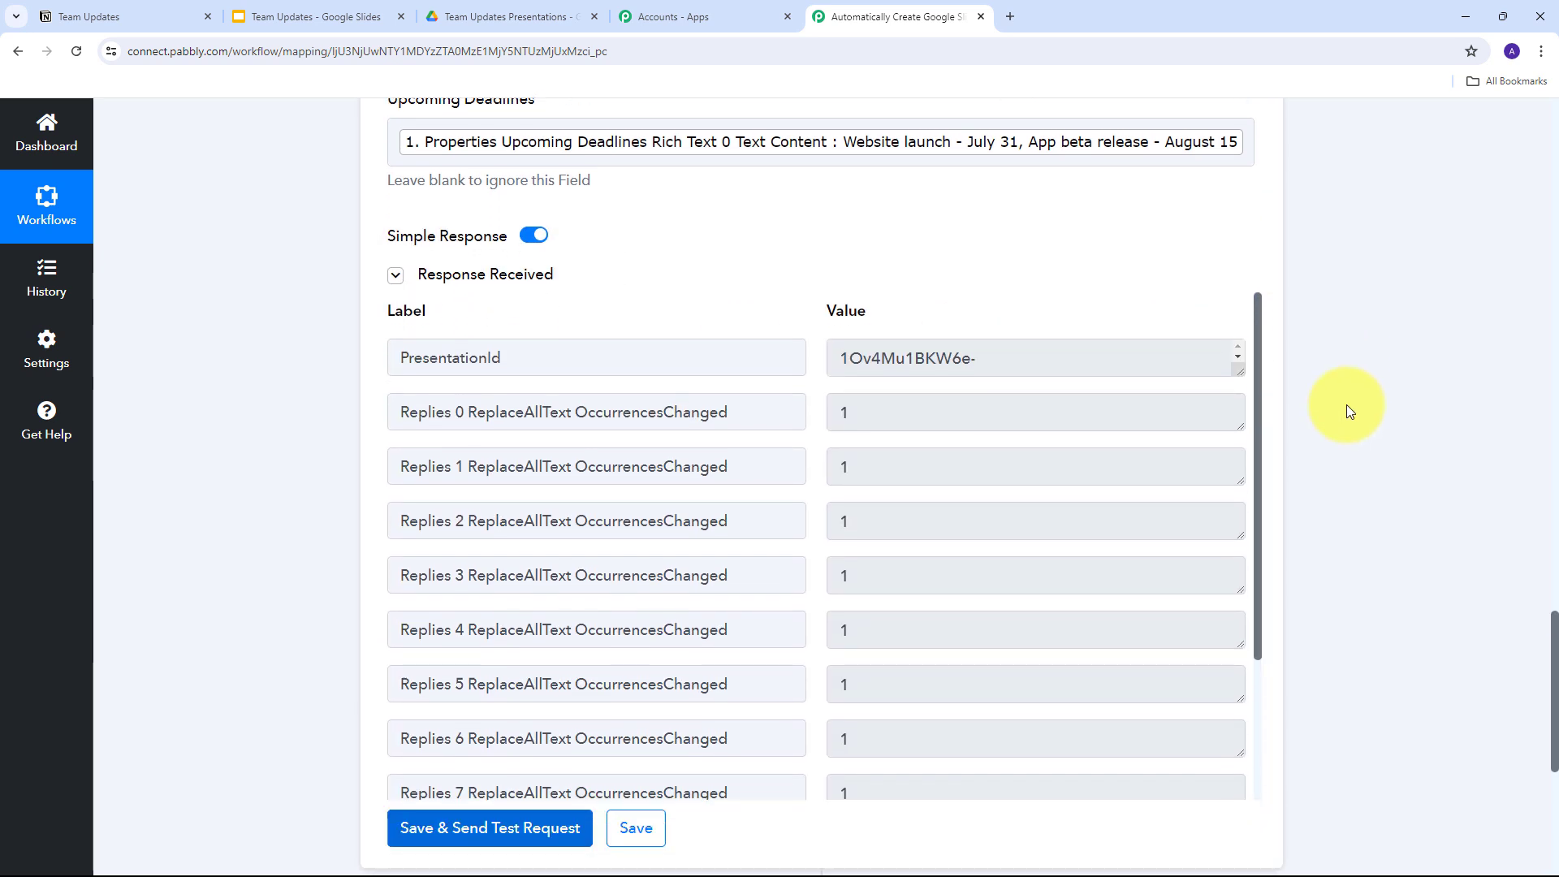
{"action": "scroll", "coordinate": [864, 451], "scroll_direction": "down", "scroll_amount": 3}
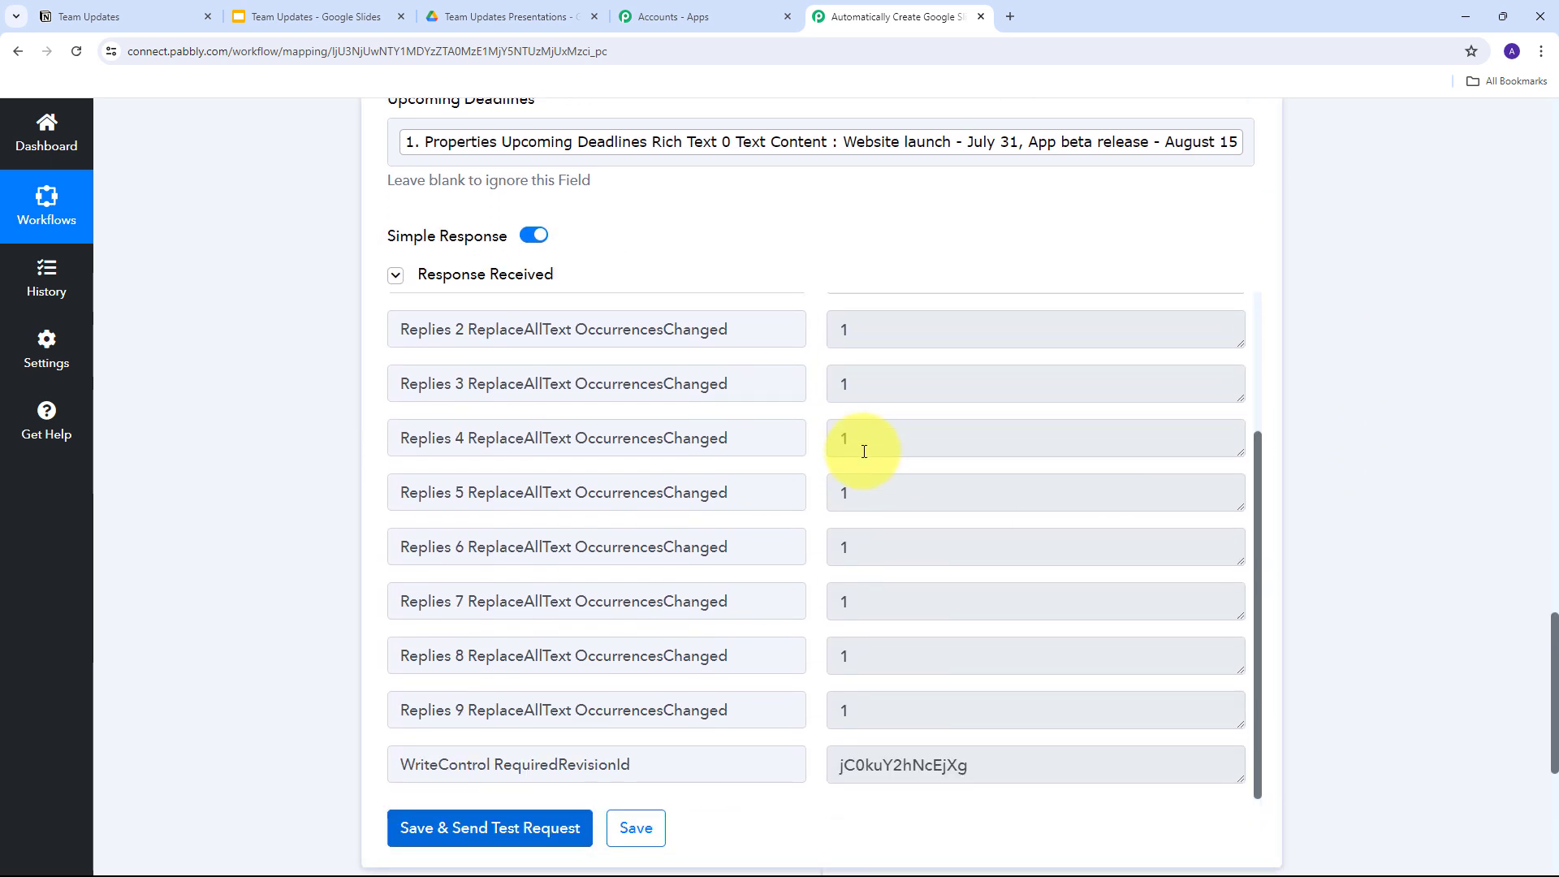
{"action": "scroll", "coordinate": [864, 451], "scroll_direction": "up", "scroll_amount": 3}
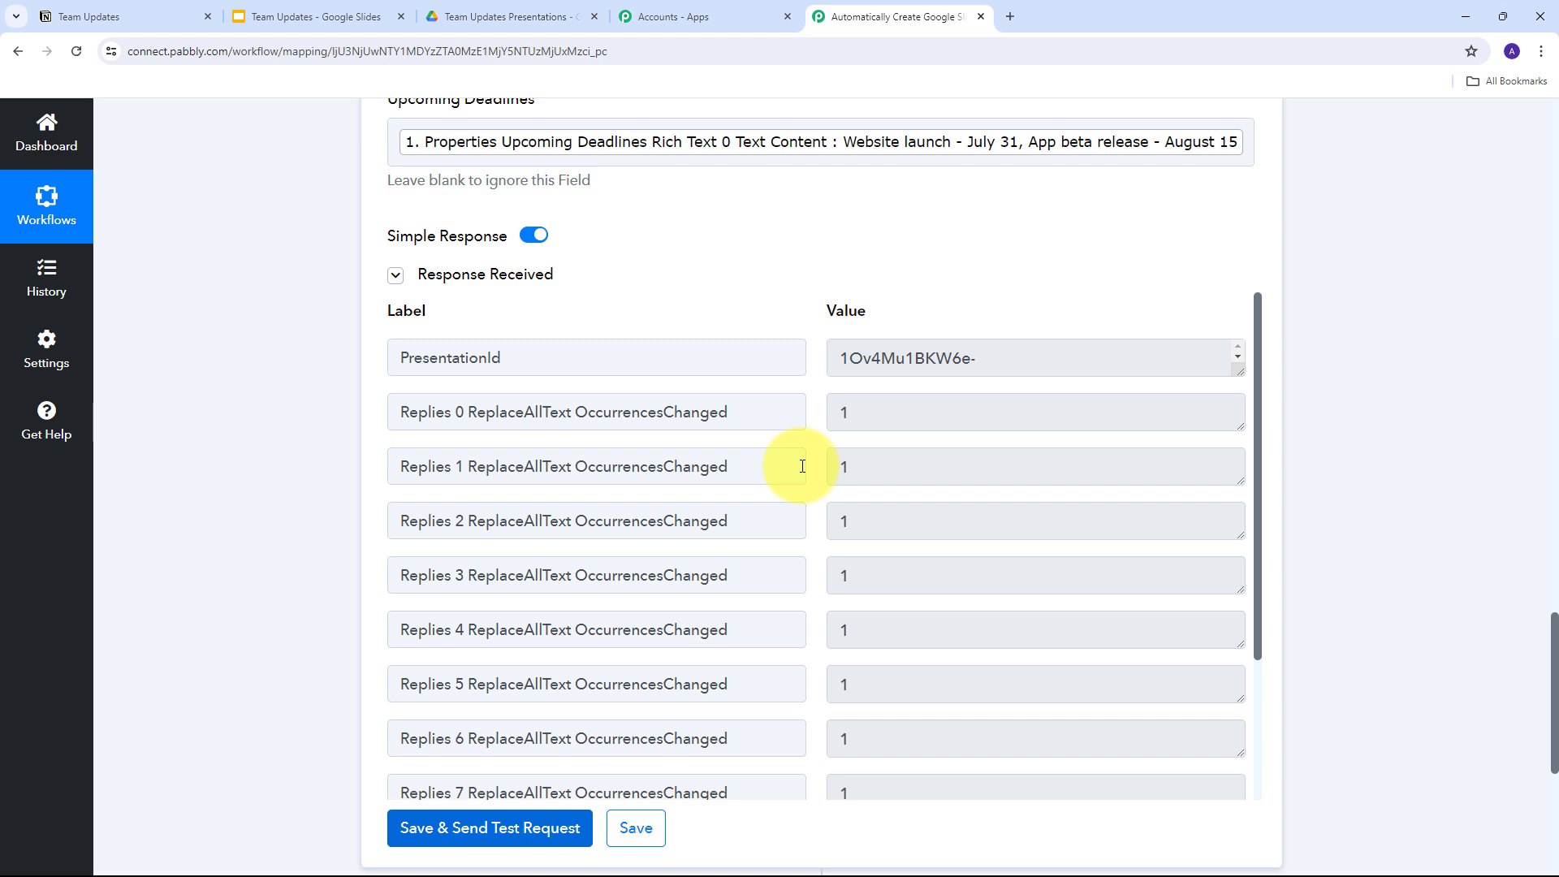
{"action": "scroll", "coordinate": [816, 475], "scroll_direction": "up", "scroll_amount": 5}
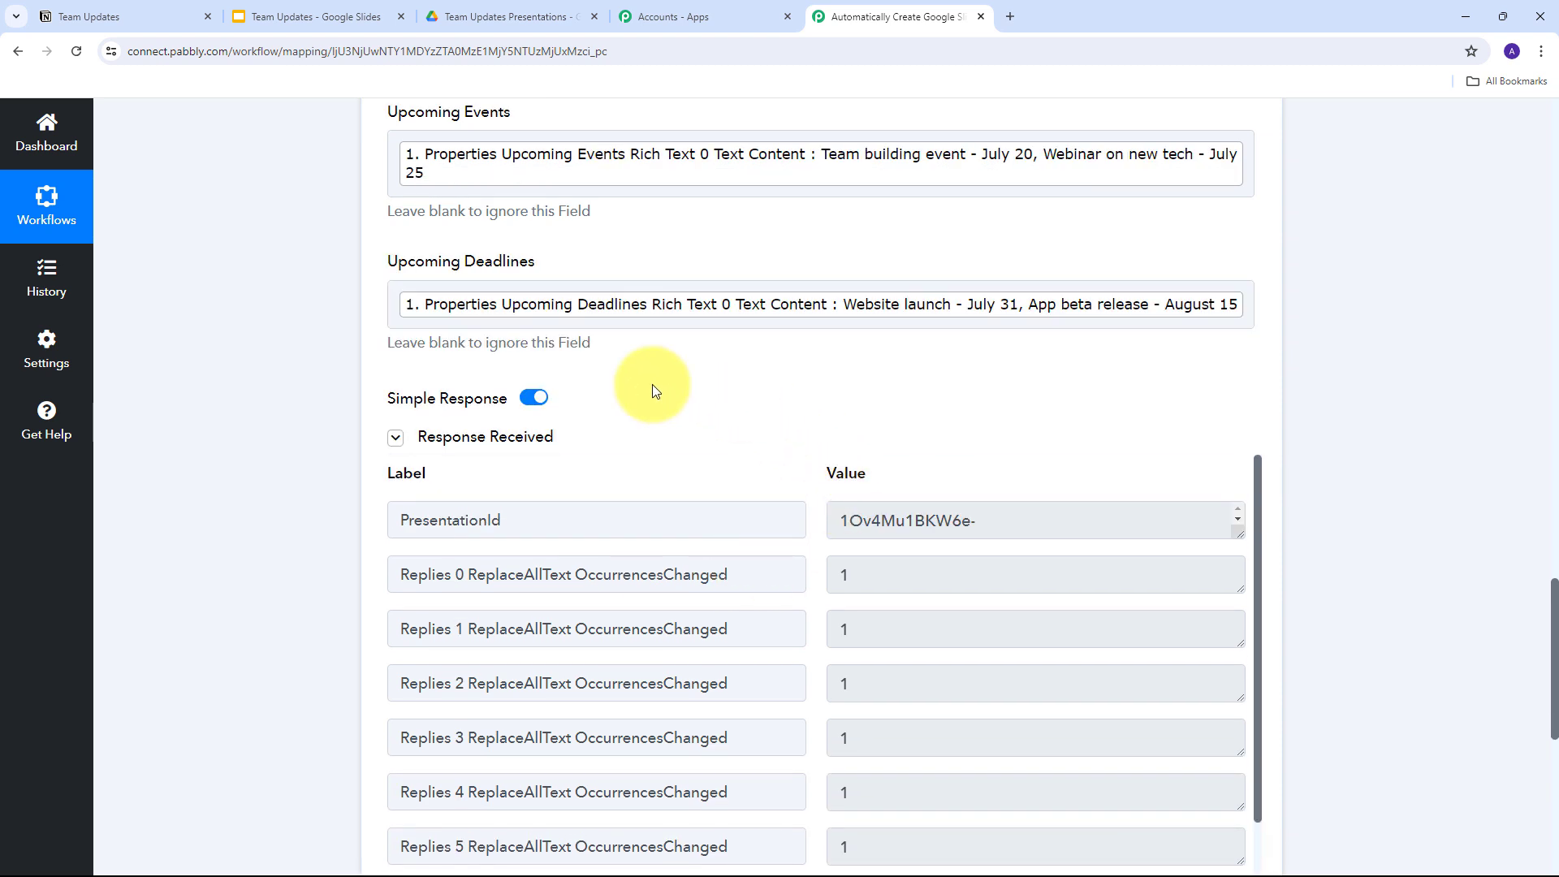
Switch to Google Drive, open the Weekly Team Meeting presentation from the Team Updates Presentations folder, and inspect all three slides
{"action": "left_click", "coordinate": [495, 16]}
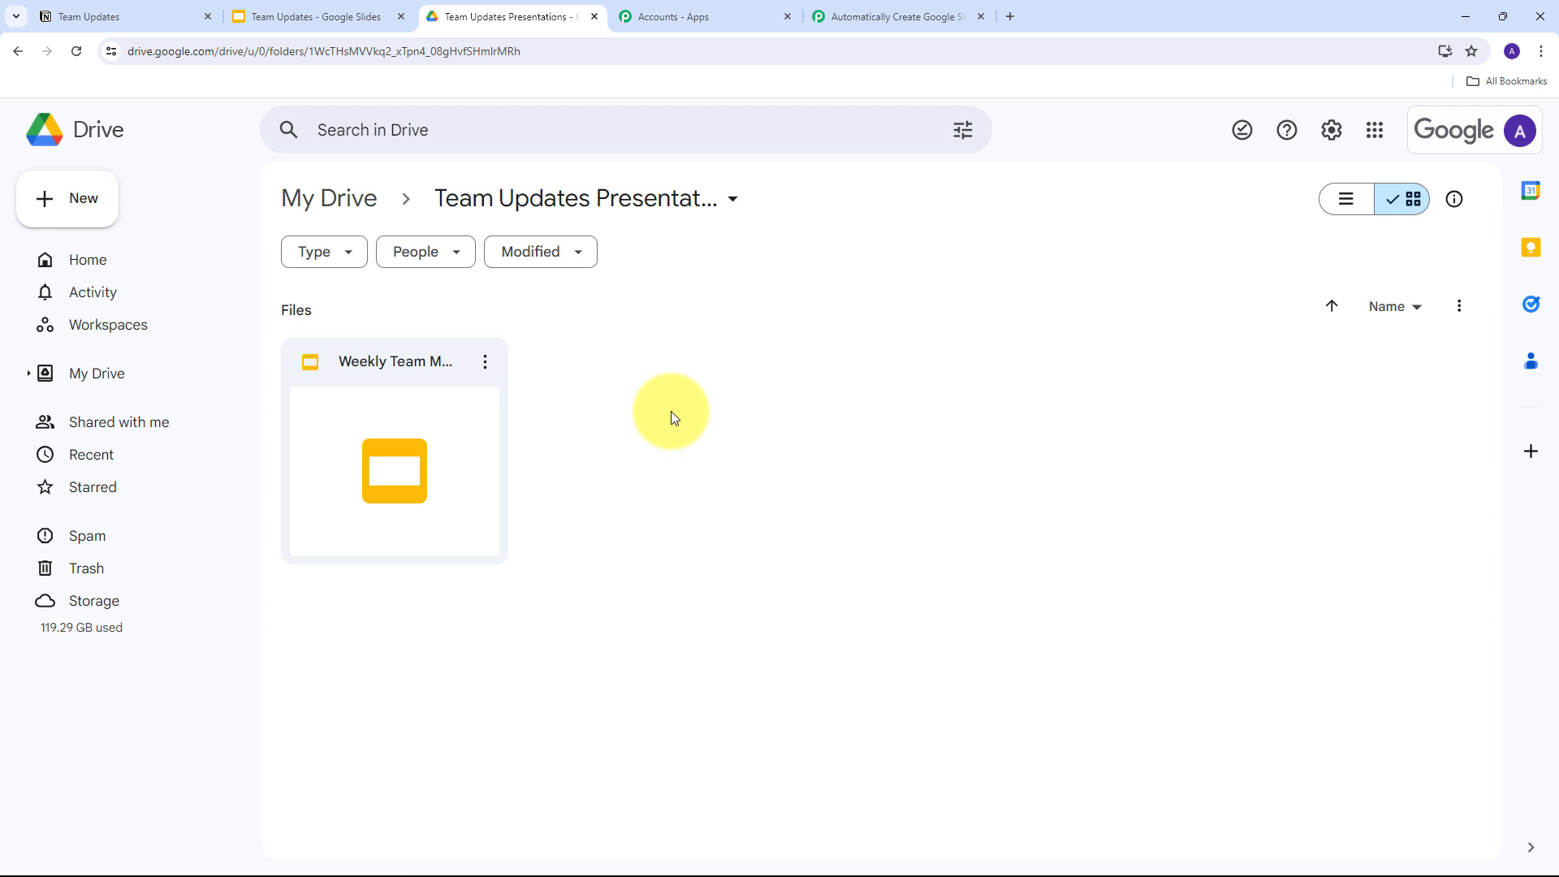
{"action": "double_click", "coordinate": [403, 428]}
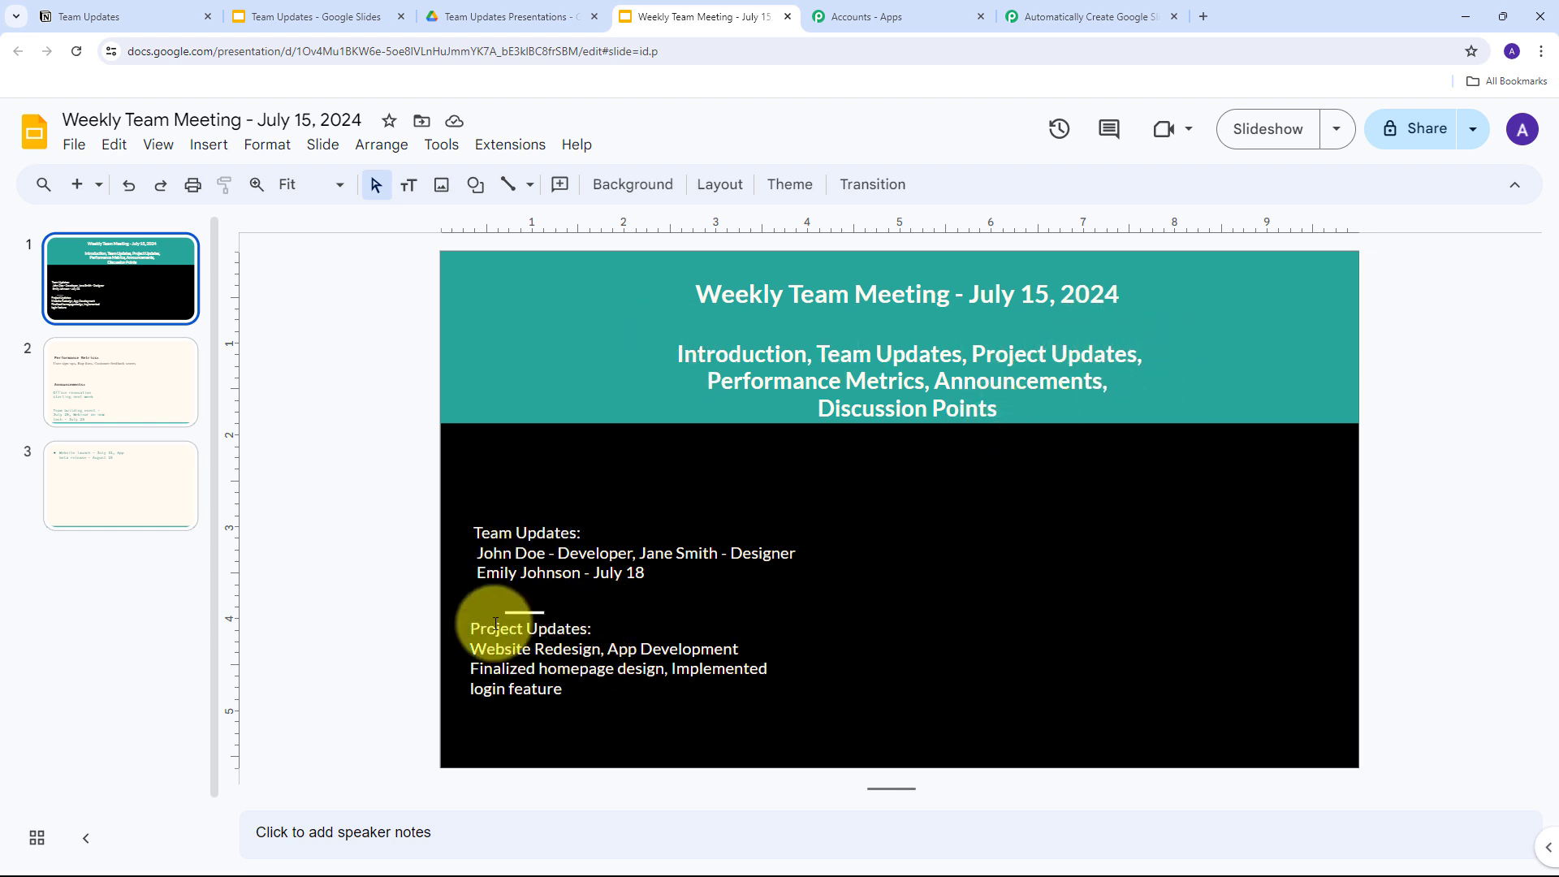
{"action": "left_click", "coordinate": [164, 418]}
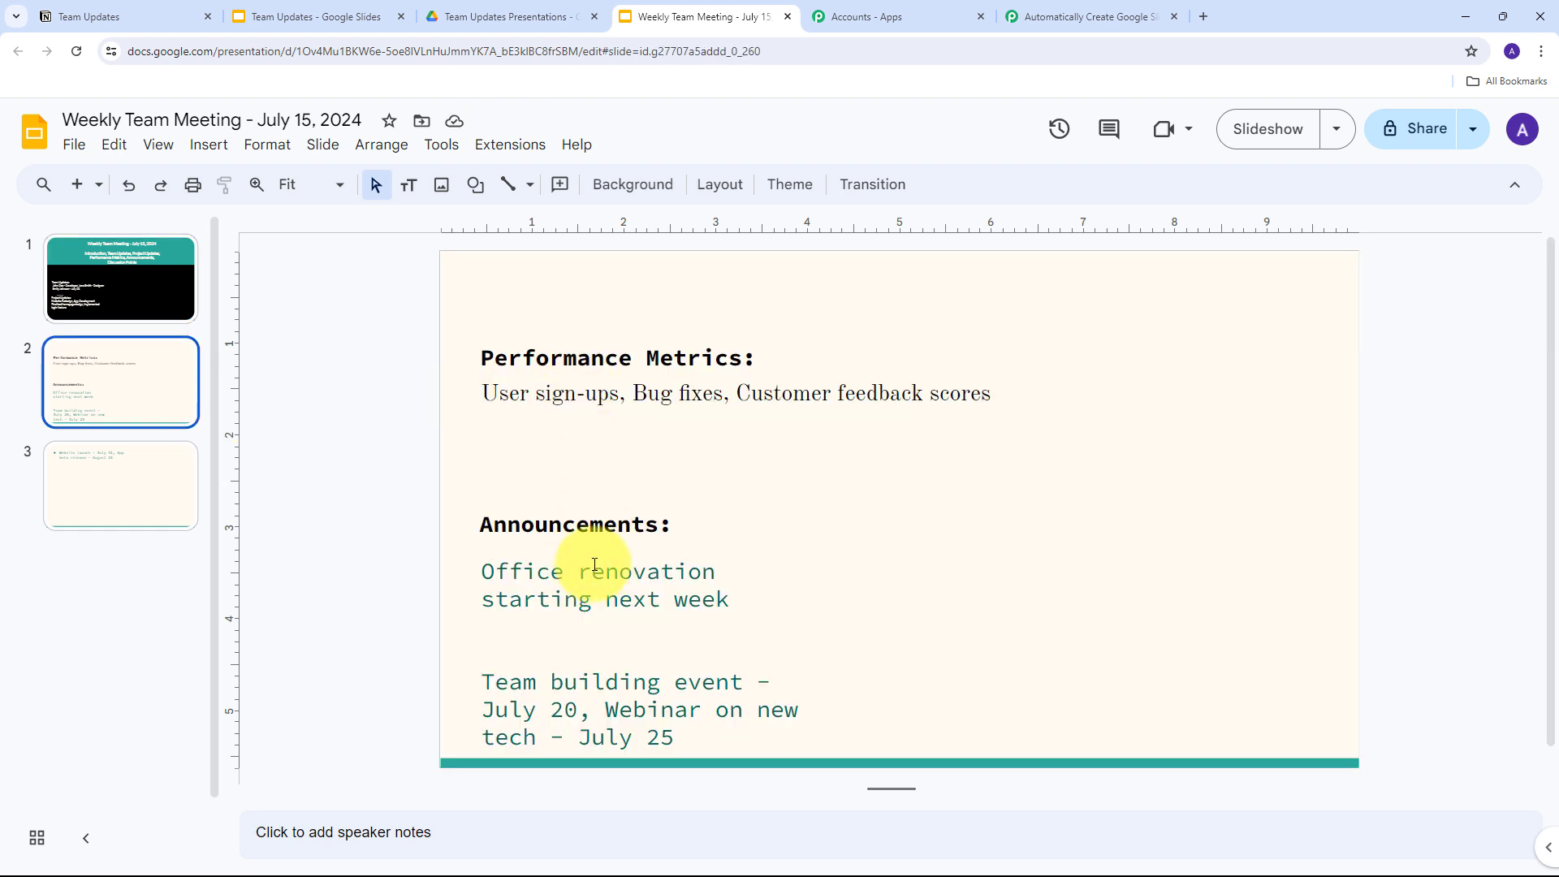
{"action": "left_click", "coordinate": [90, 523]}
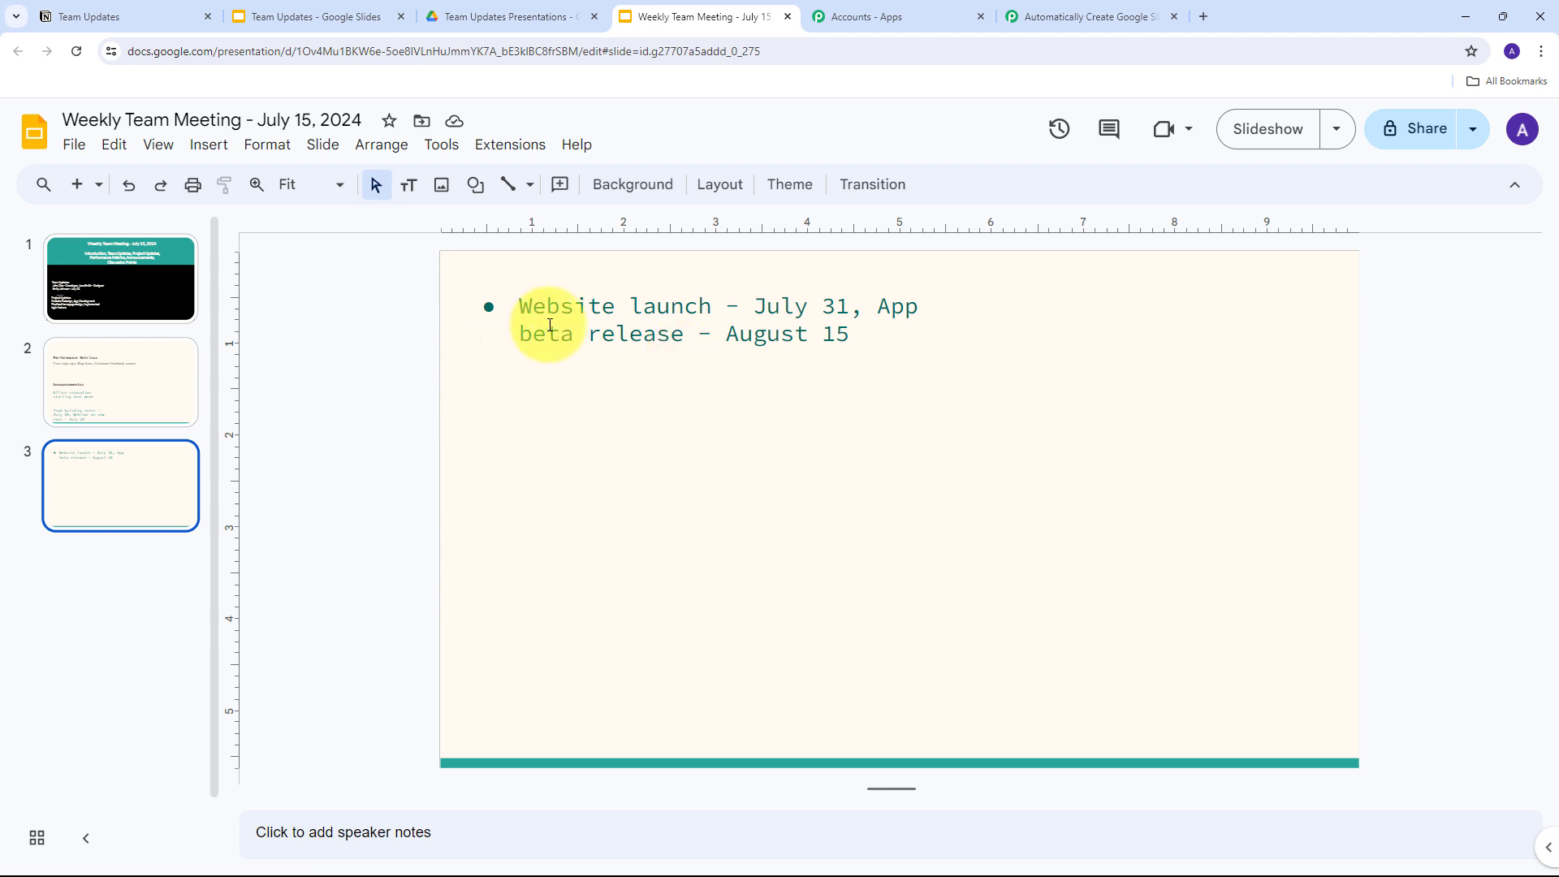
{"action": "left_click", "coordinate": [109, 302]}
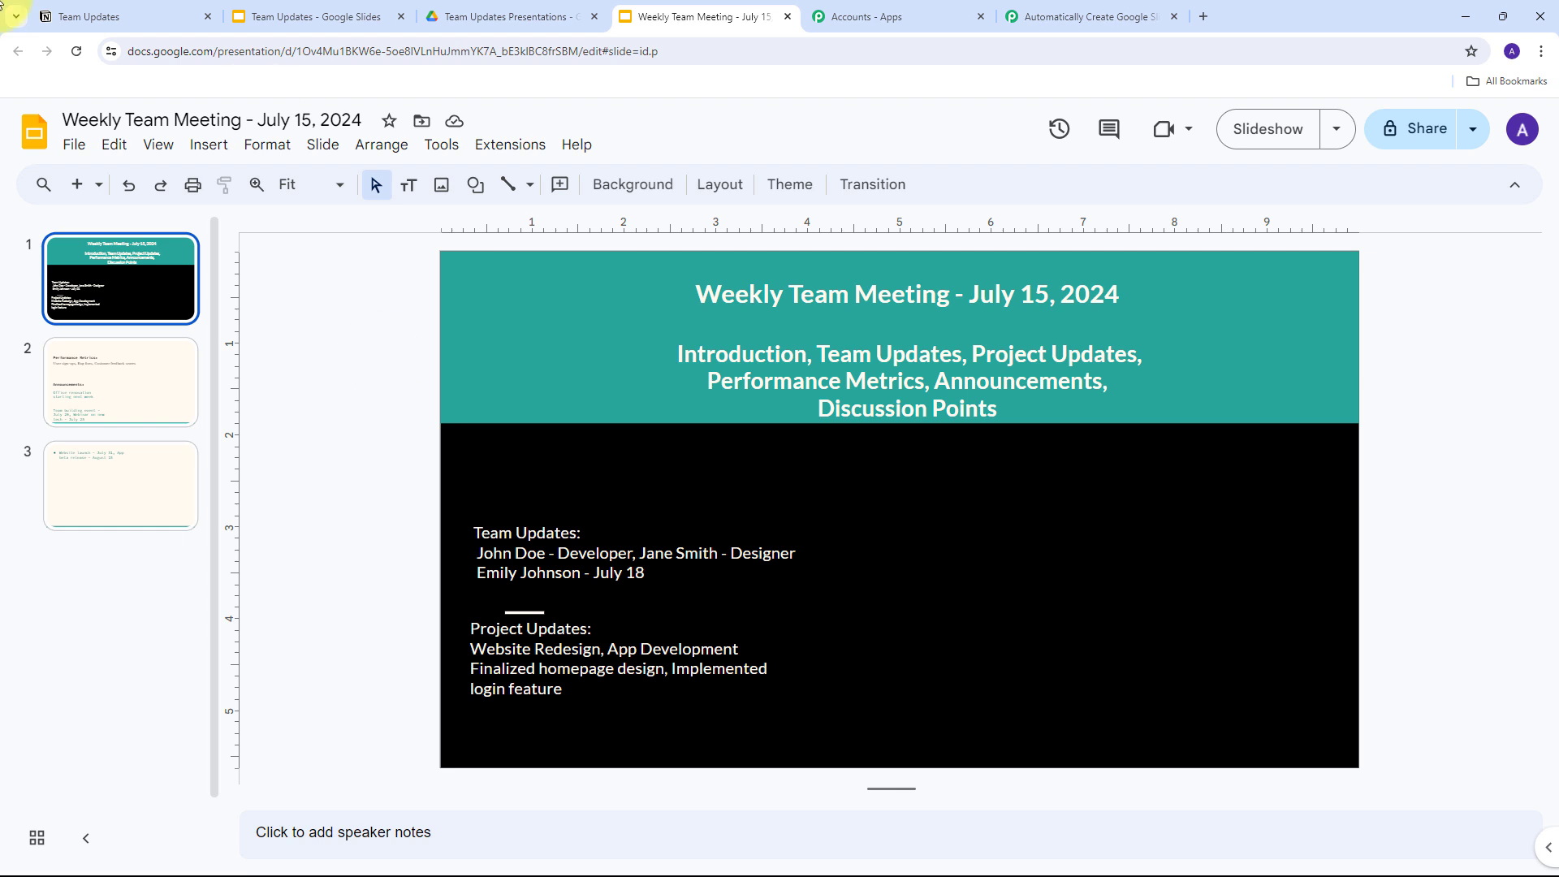
Compare the Weekly Team Meeting entry in Notion's Team Updates table with the first slide of the generated presentation
{"action": "left_click", "coordinate": [126, 14]}
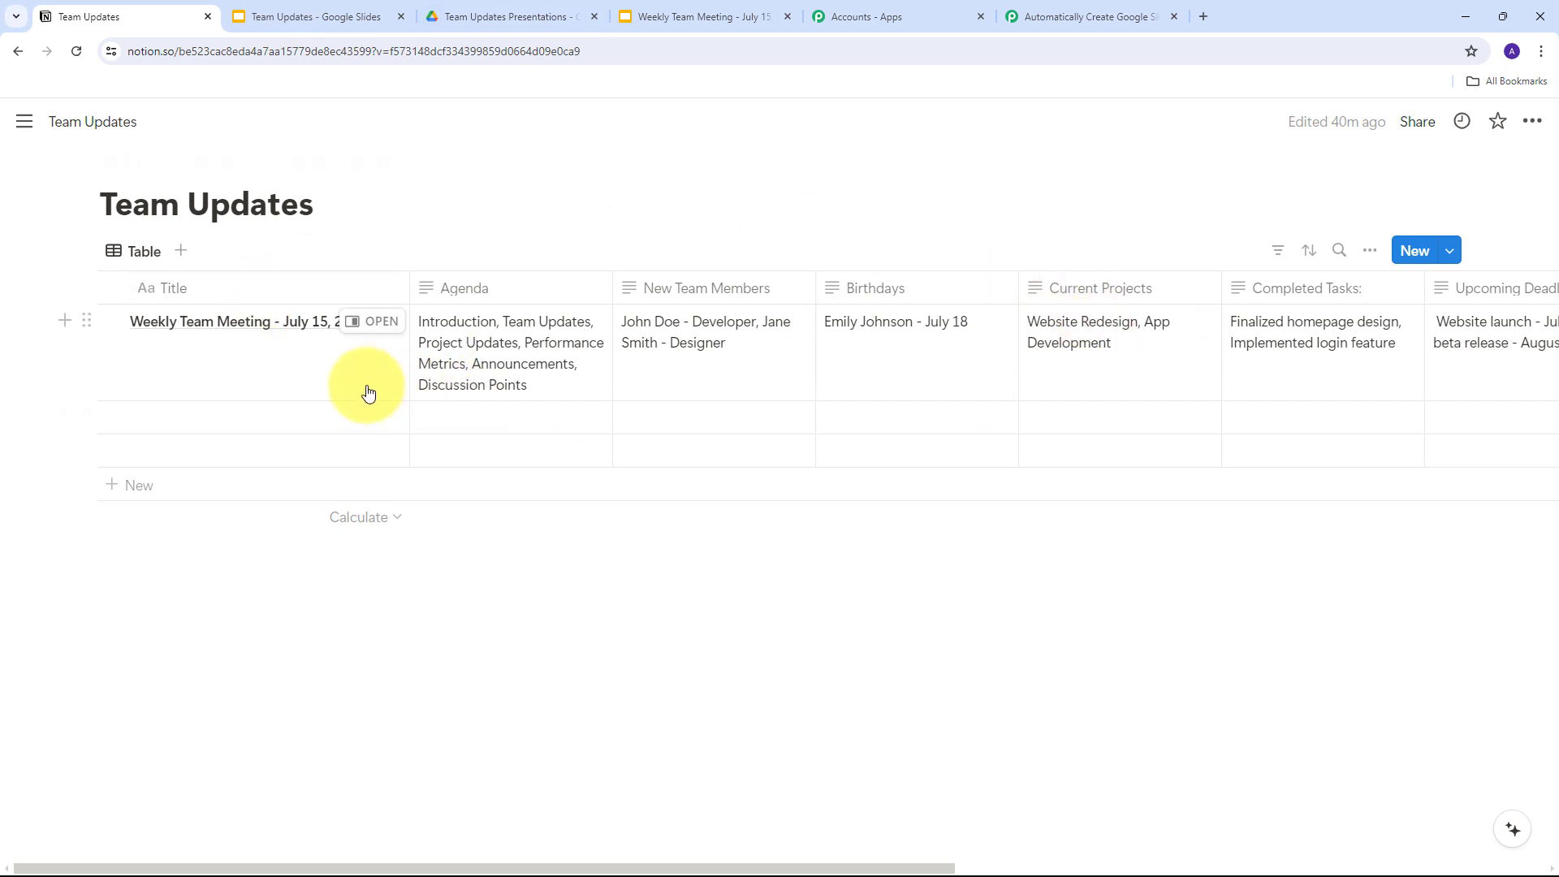
{"action": "left_click", "coordinate": [674, 15]}
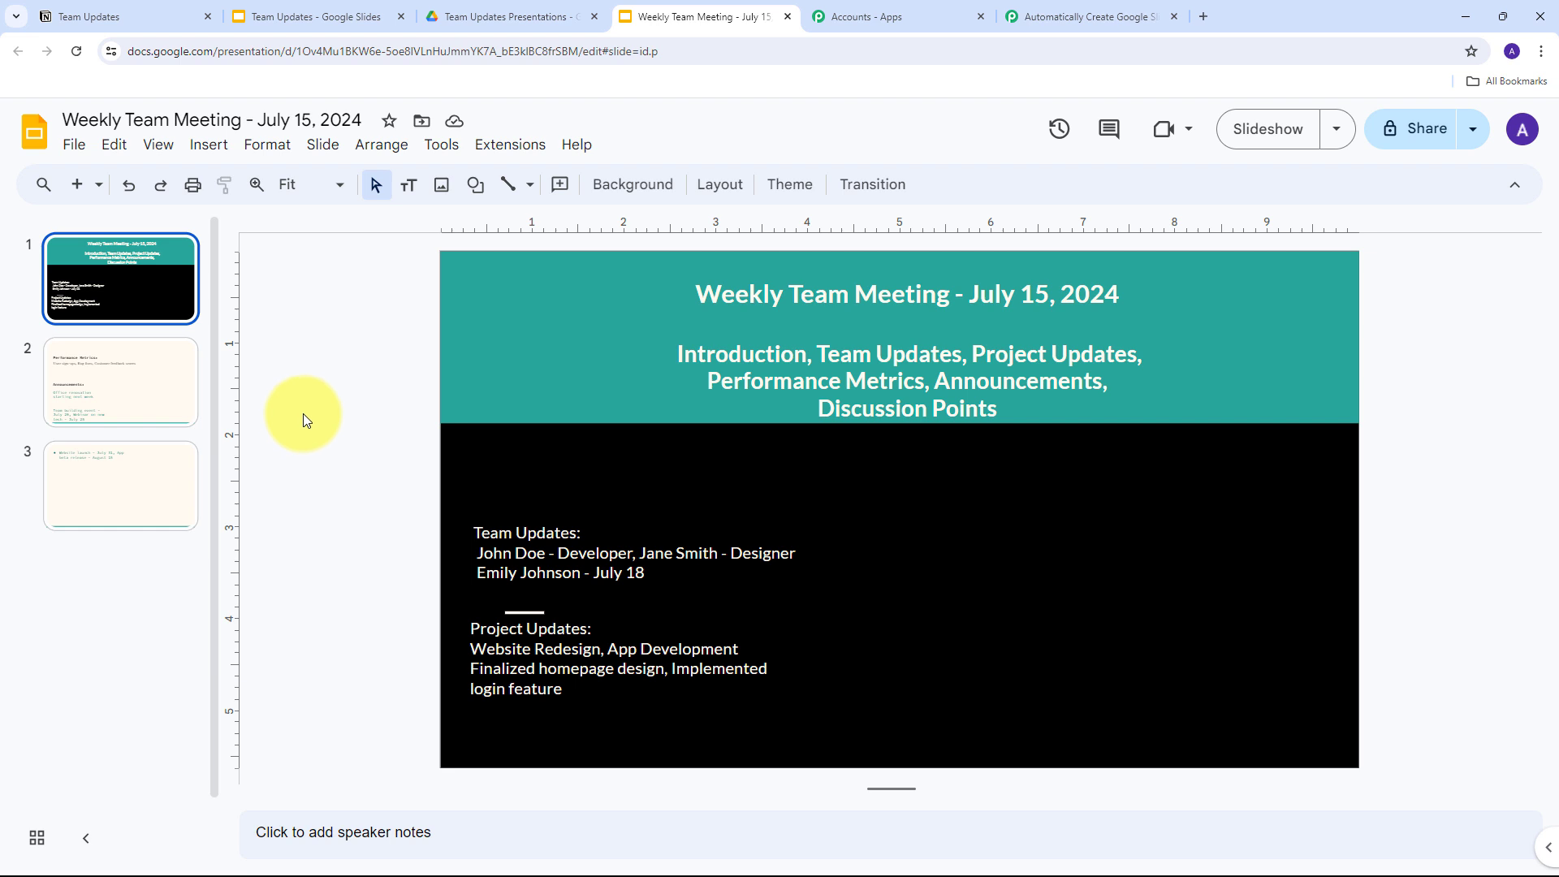
{"action": "left_click", "coordinate": [96, 9]}
{"action": "left_click", "coordinate": [671, 9]}
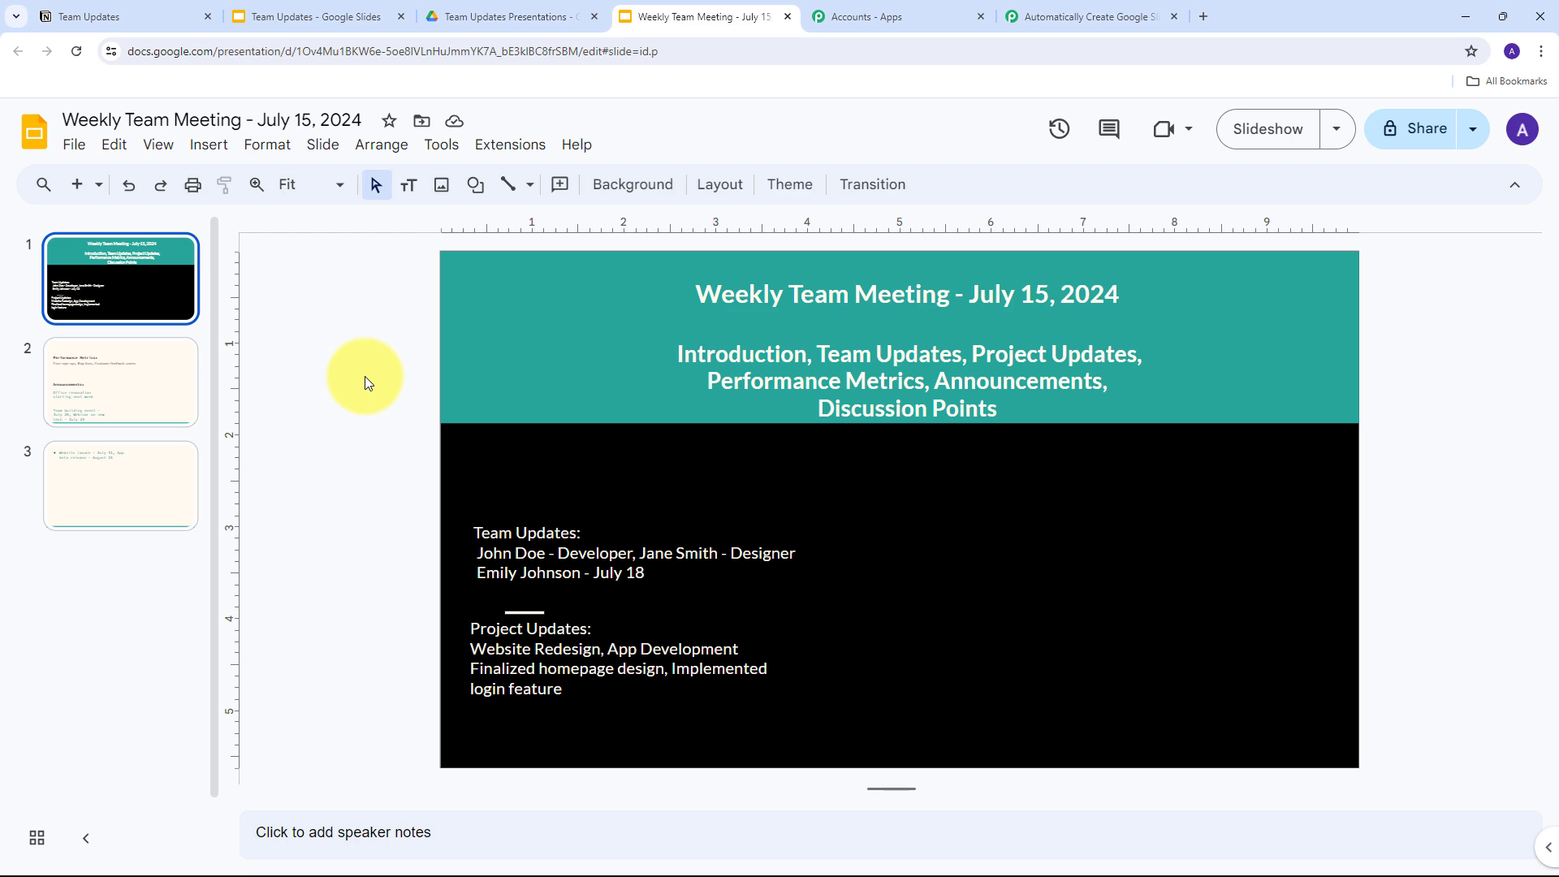
Return to the Pabbly Connect workflow and review its Notion trigger and Google Slides action
{"action": "left_click", "coordinate": [1069, 13]}
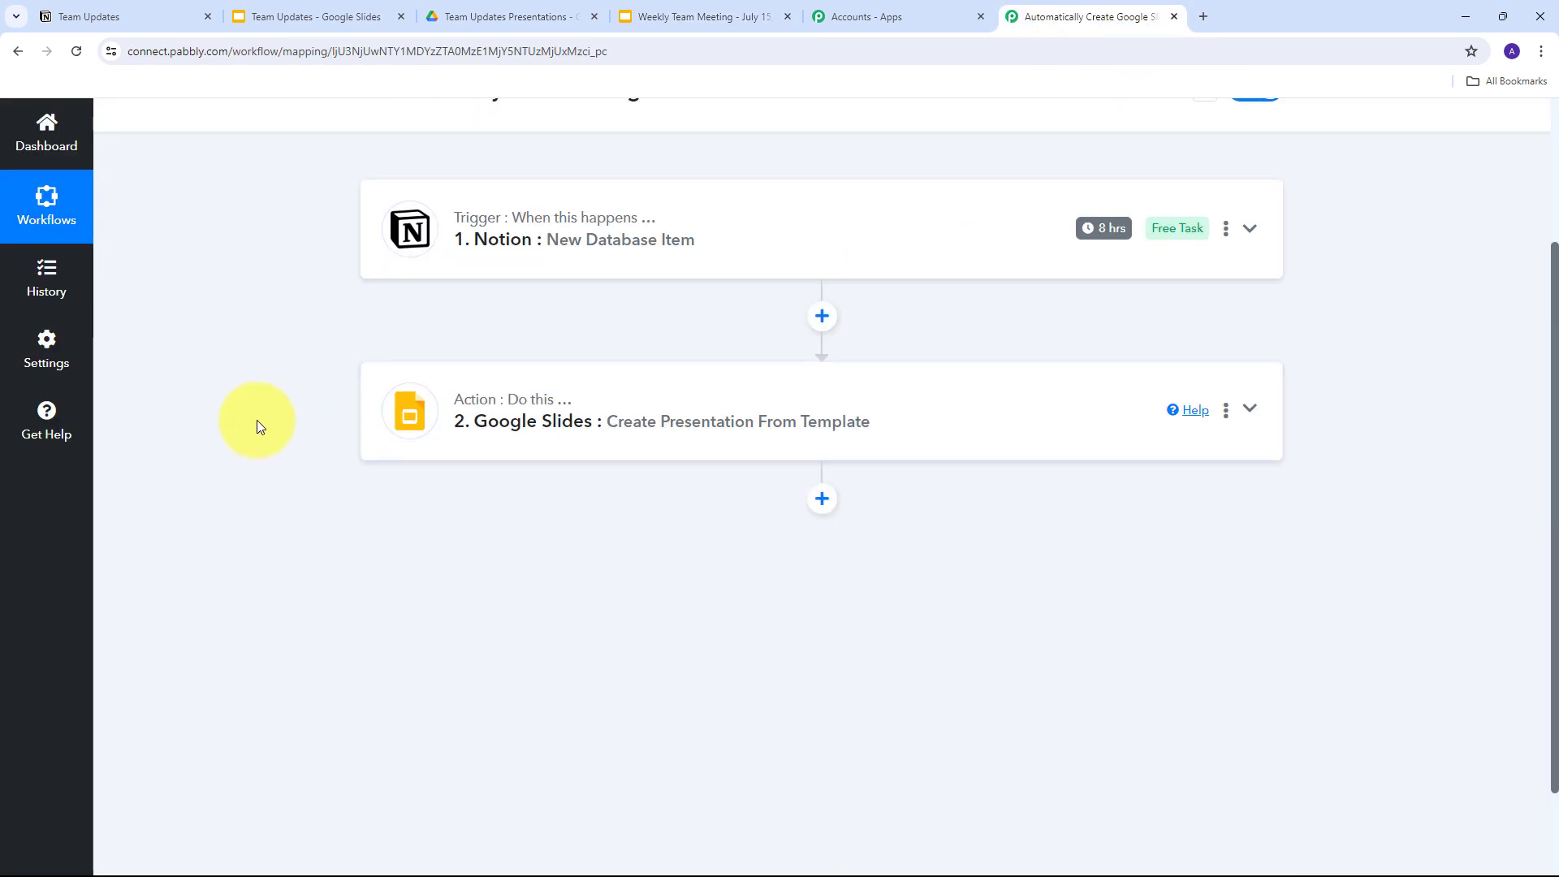
{"action": "scroll", "coordinate": [256, 471], "scroll_direction": "up", "scroll_amount": 3}
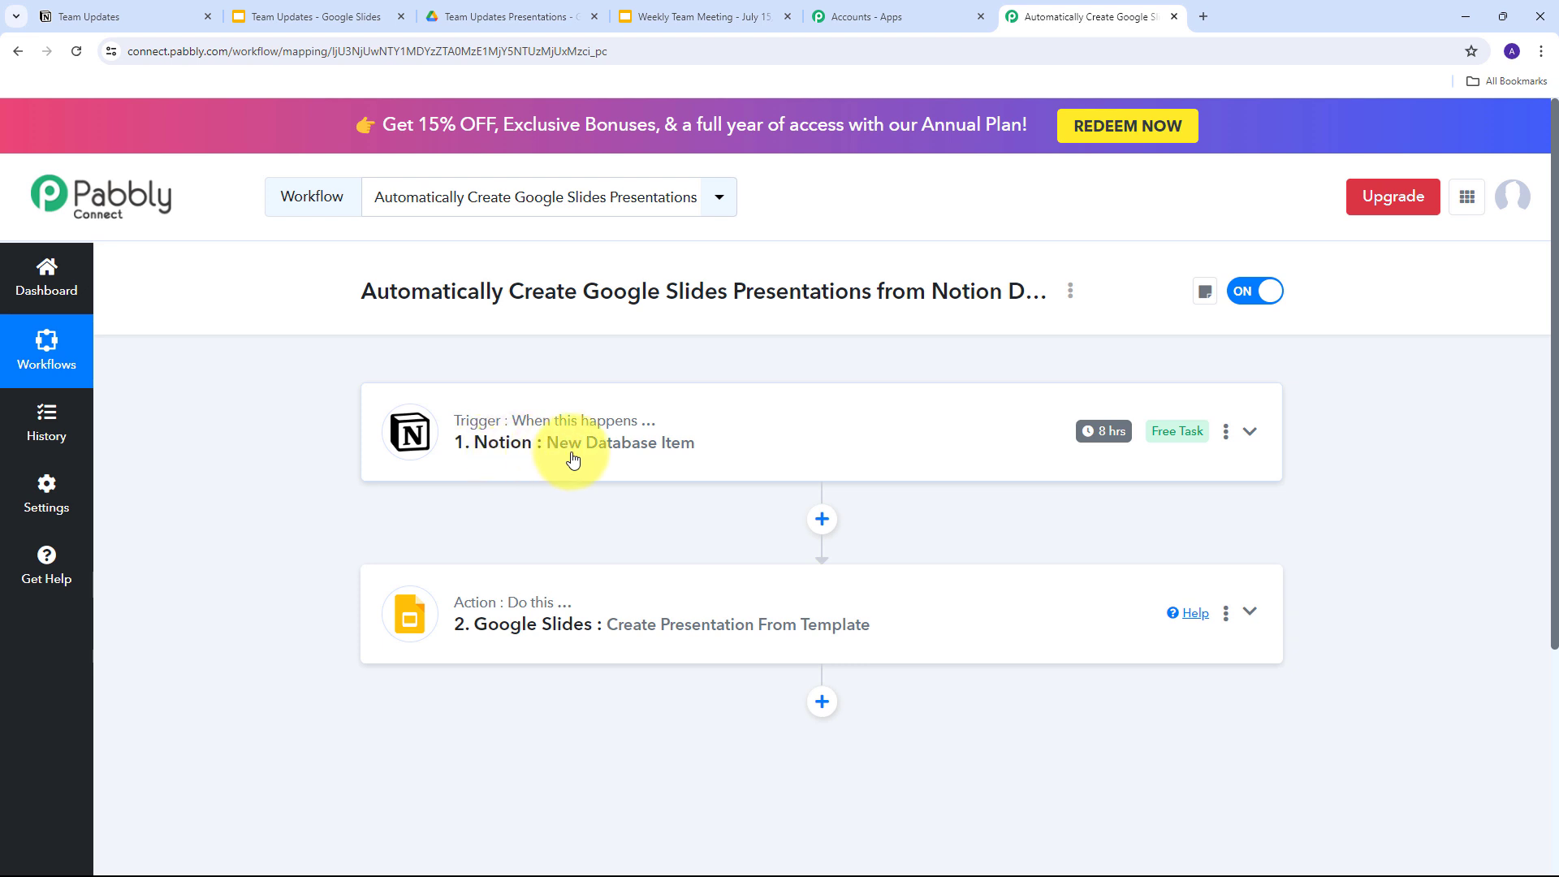
{"action": "scroll", "coordinate": [326, 386], "scroll_direction": "down", "scroll_amount": 1}
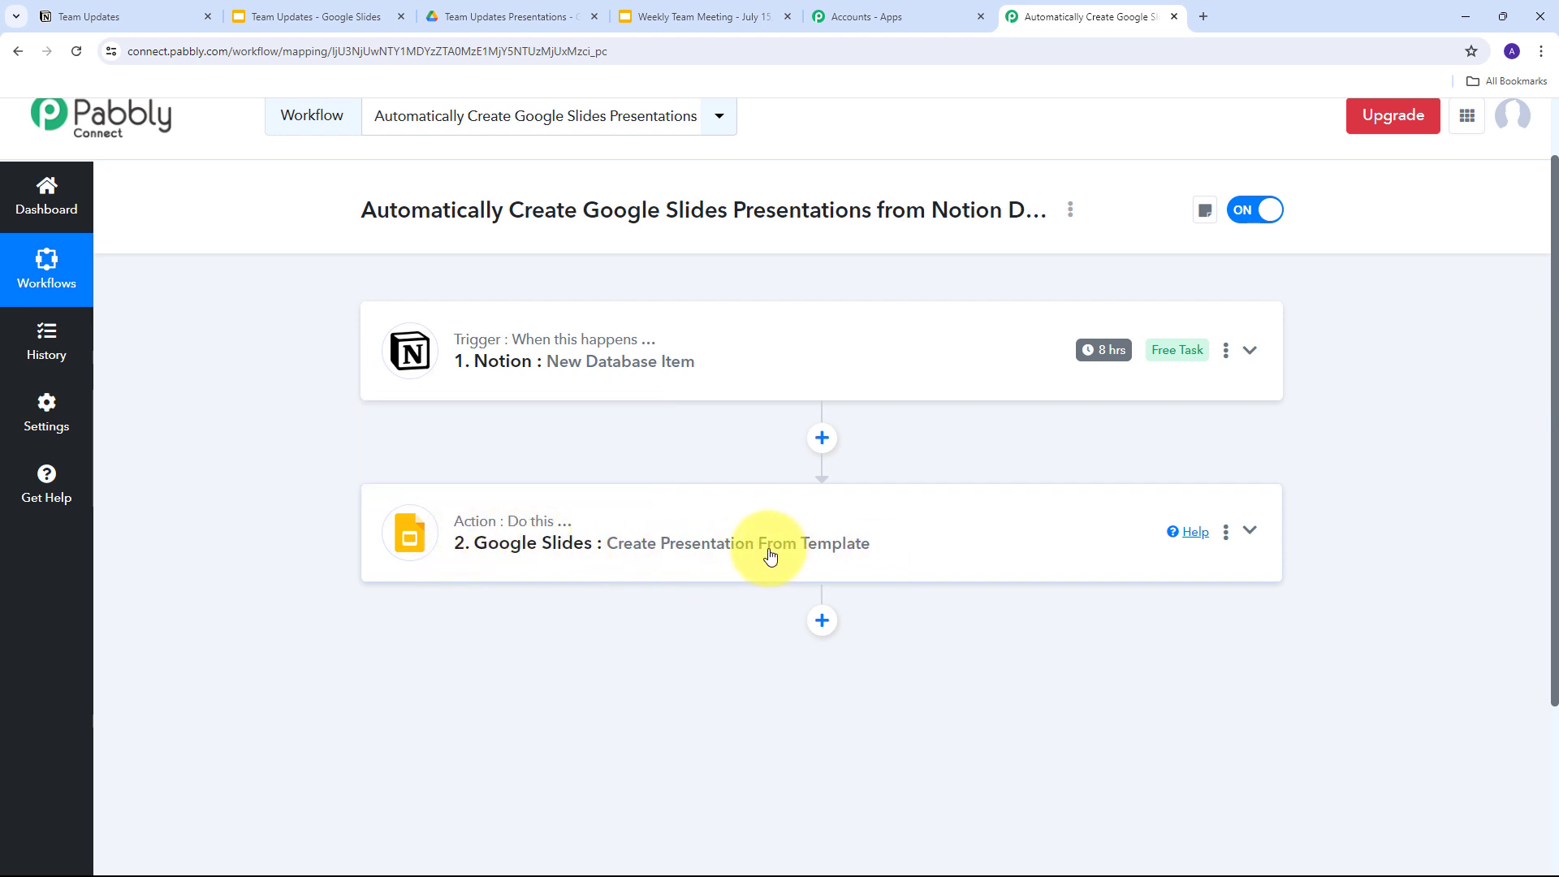
{"action": "scroll", "coordinate": [329, 508], "scroll_direction": "up", "scroll_amount": 1}
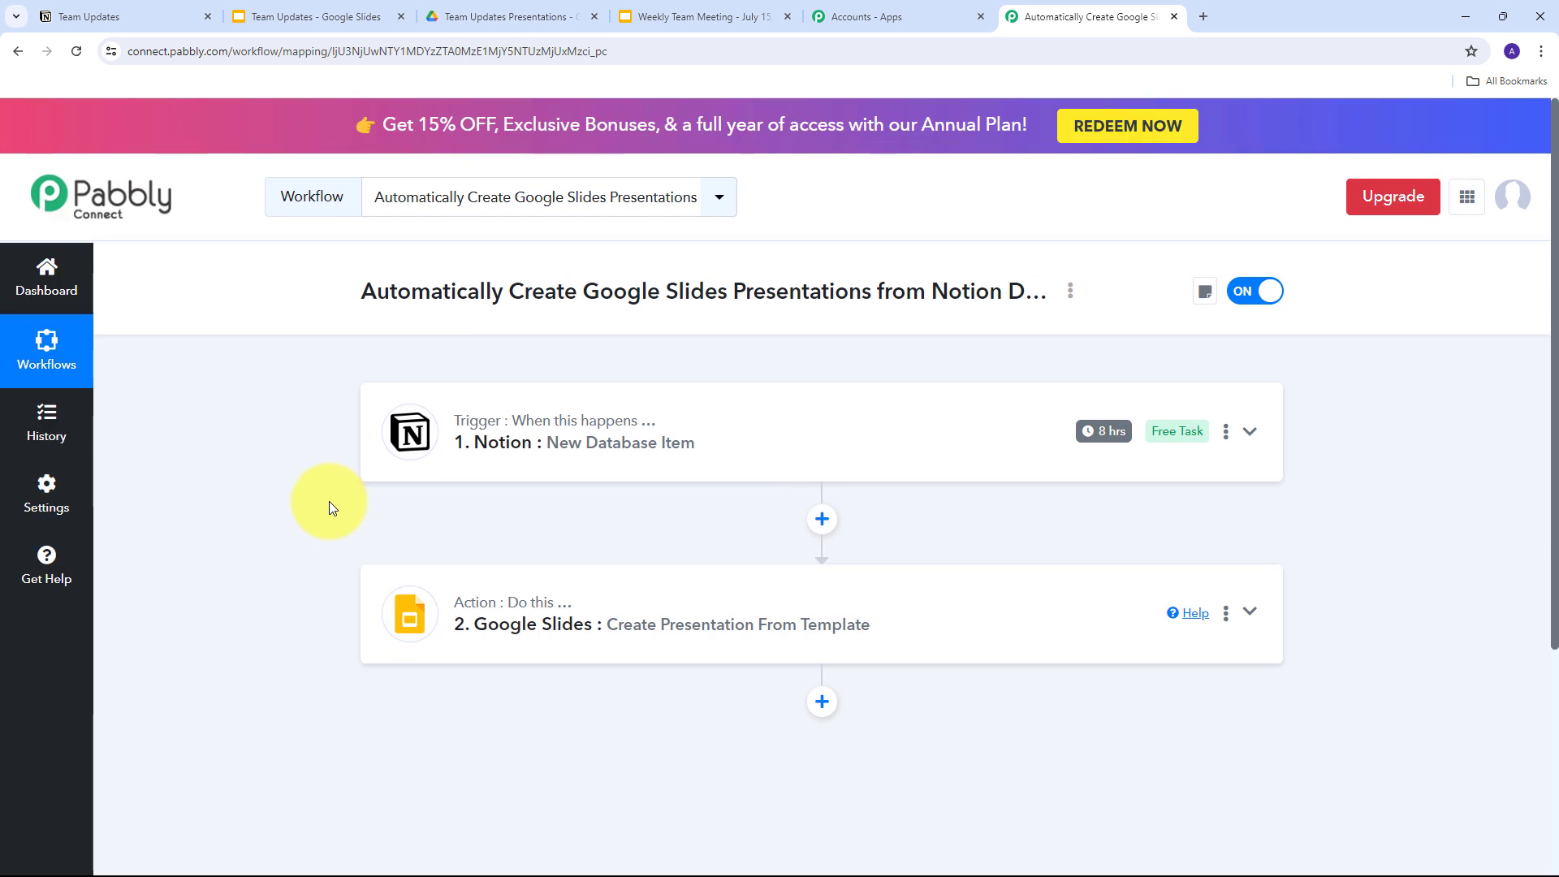